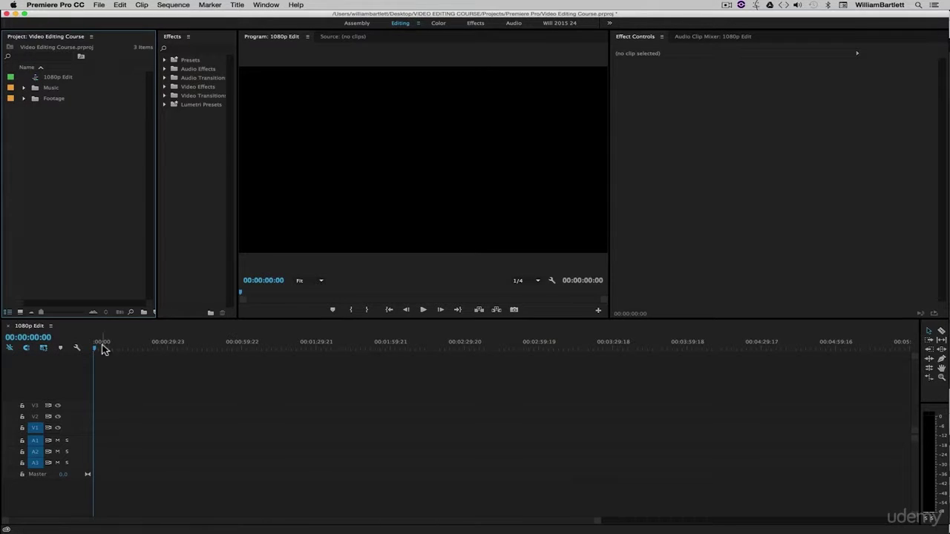
click(145, 367)
click(702, 222)
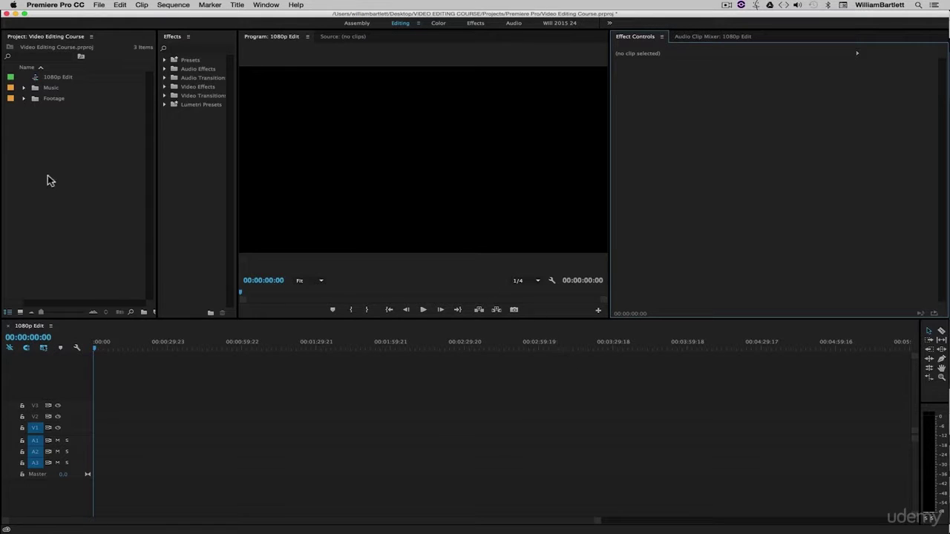
- Expand the Footage bin in the project and widen the project area so the clip names can be read
click(77, 165)
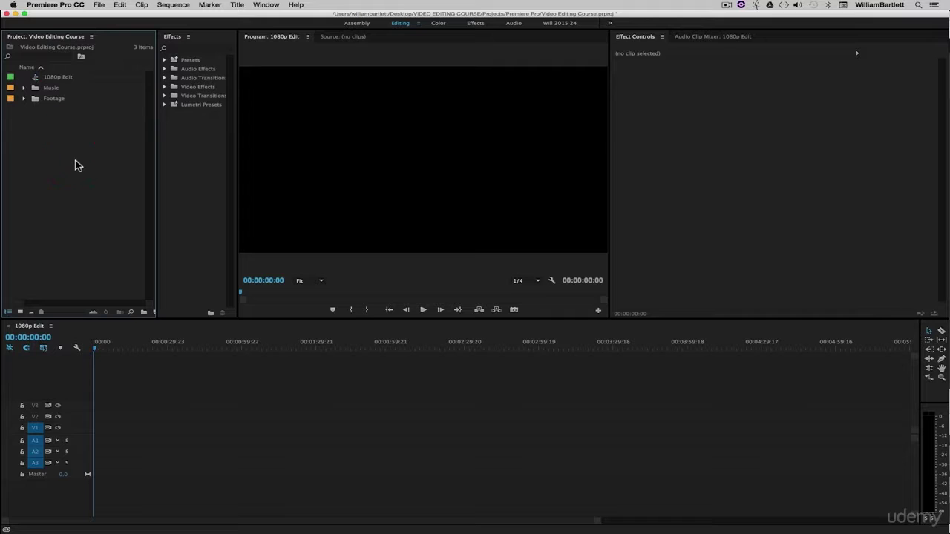
click(23, 99)
drag(156, 128, 214, 127)
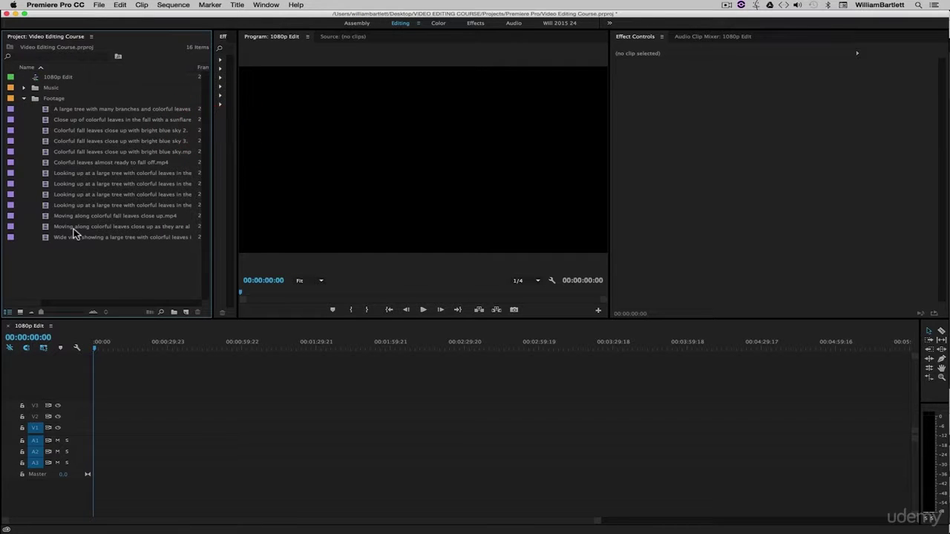
- Place the "A large tree with many branches", "Colorful leaves almost ready to fall off" and last "Looking up at a large tree" clips at the start of V1
click(44, 109)
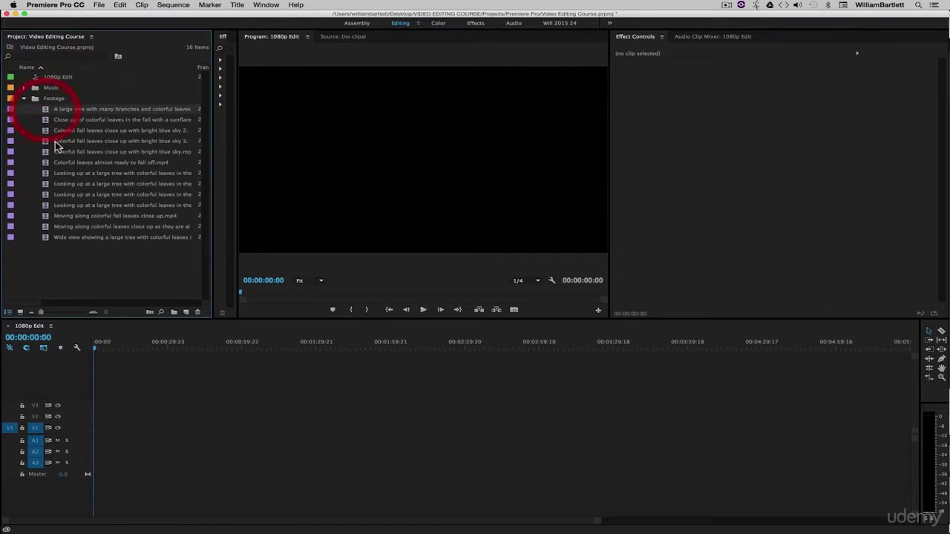
super+click(47, 165)
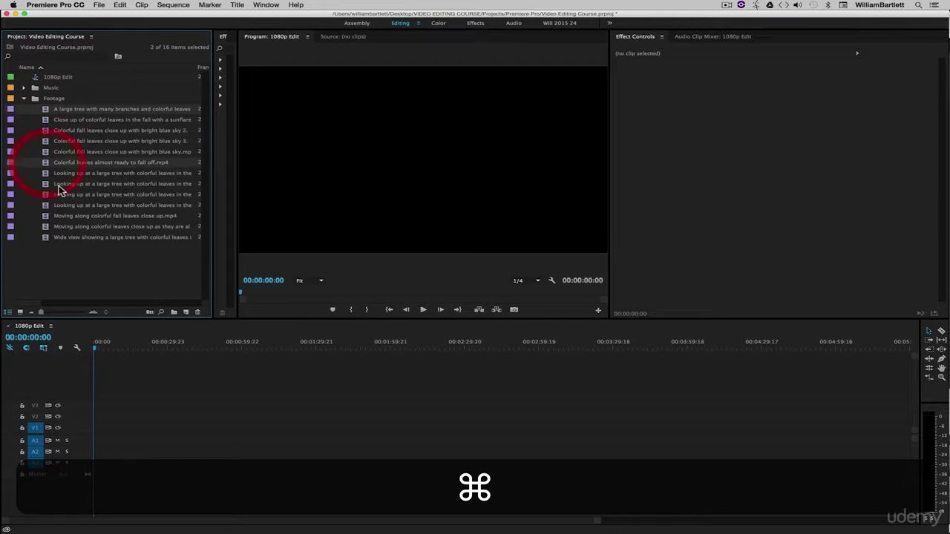
super+click(47, 206)
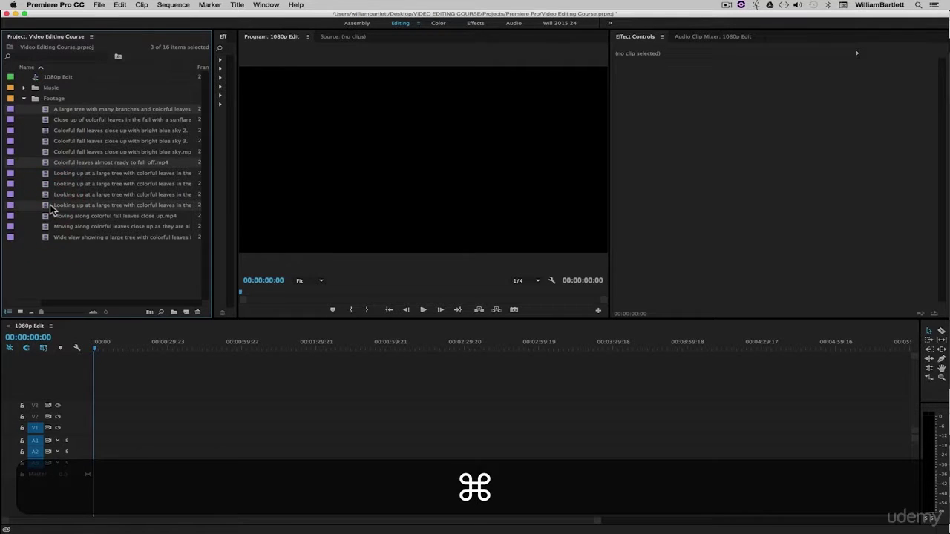
drag(46, 110, 127, 432)
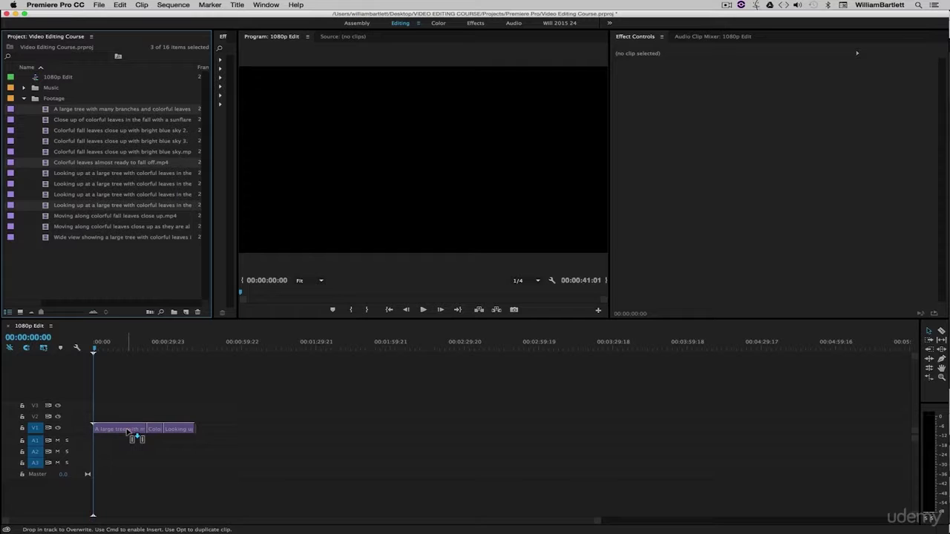
drag(126, 429, 123, 430)
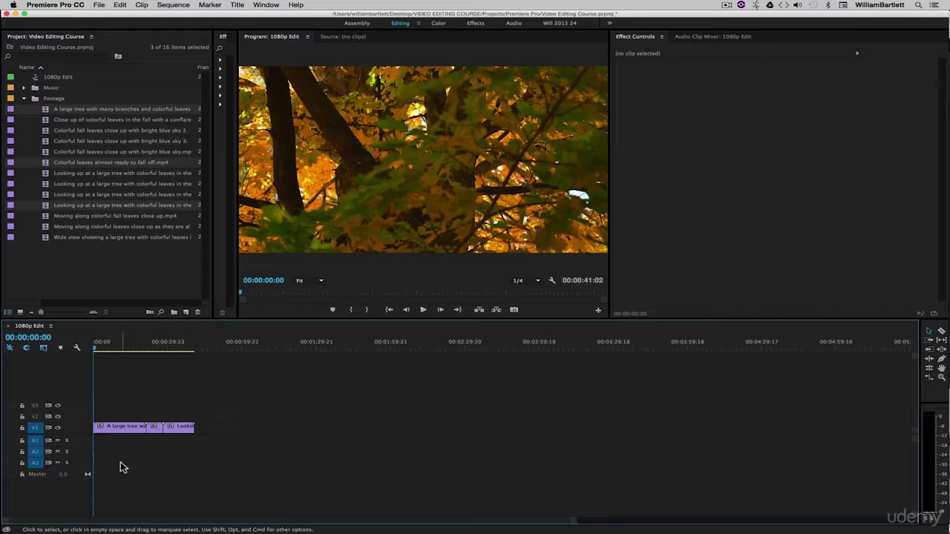
click(99, 292)
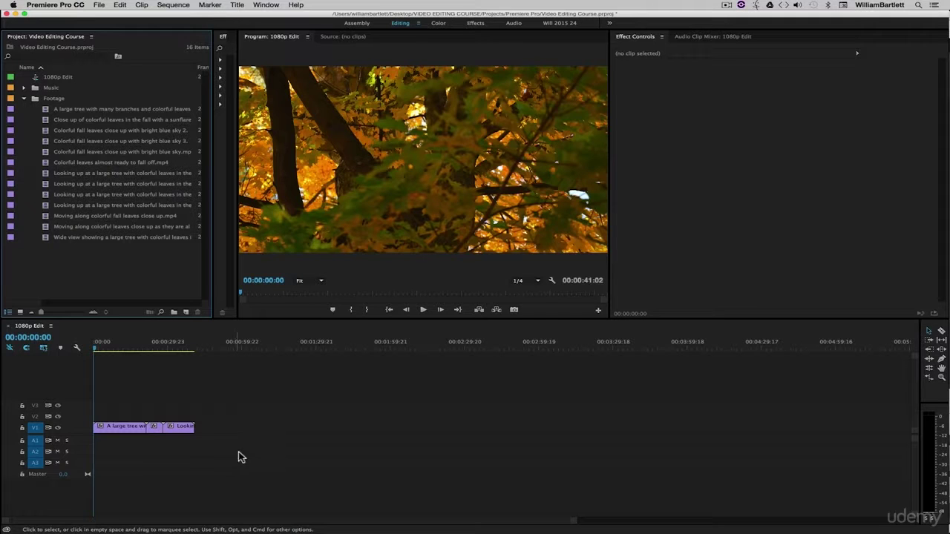
- Expand the Music bin and delete the subfolder named Bin inside it
click(24, 87)
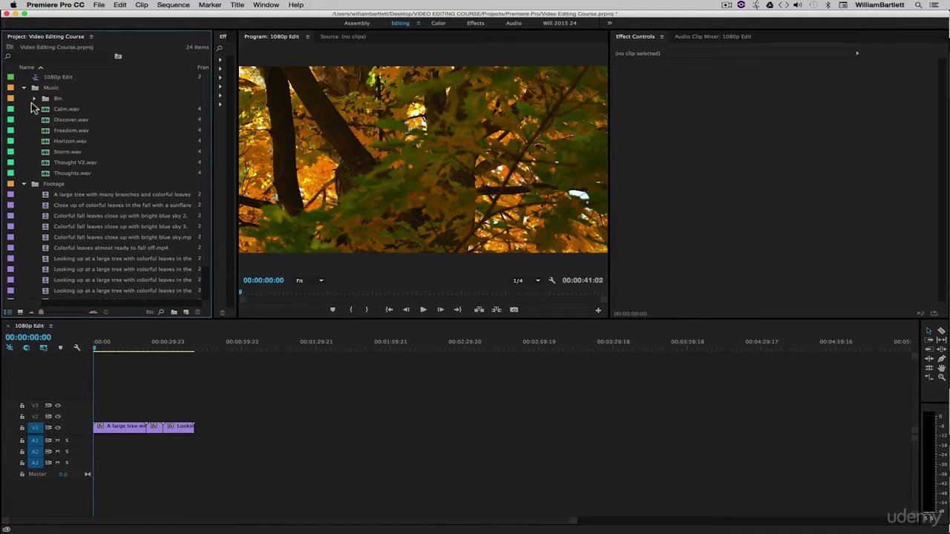
click(51, 99)
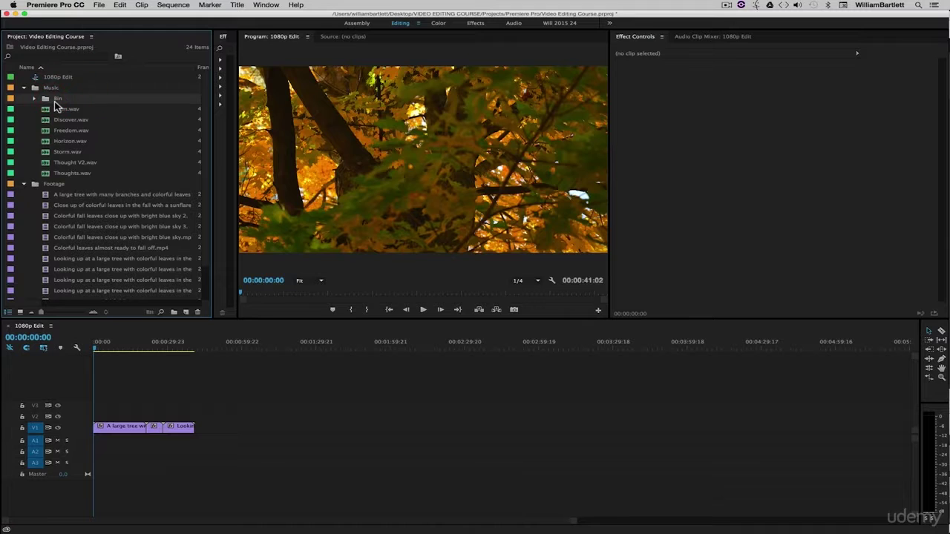
key(BackSpace)
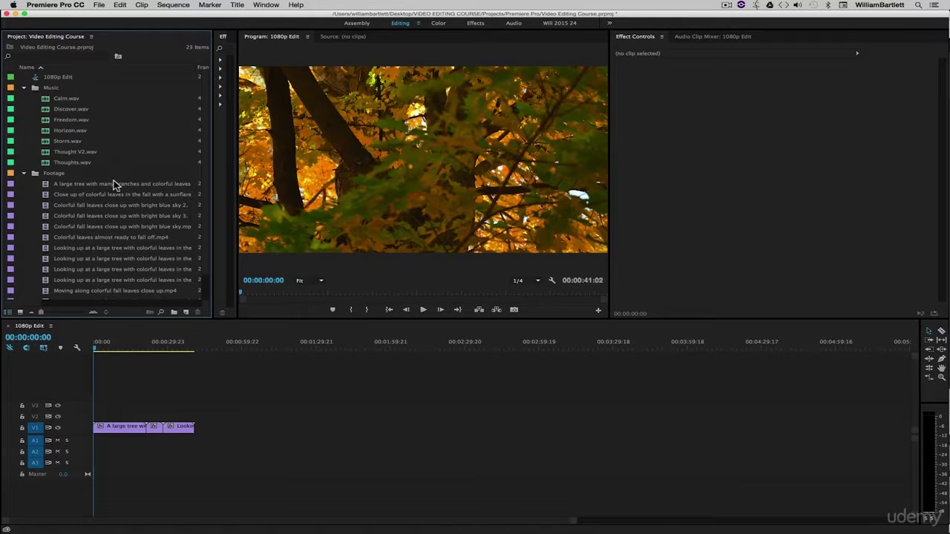
- Place Discover.wav on audio tracks A1 and A2, a little past the end of the video clips
click(46, 111)
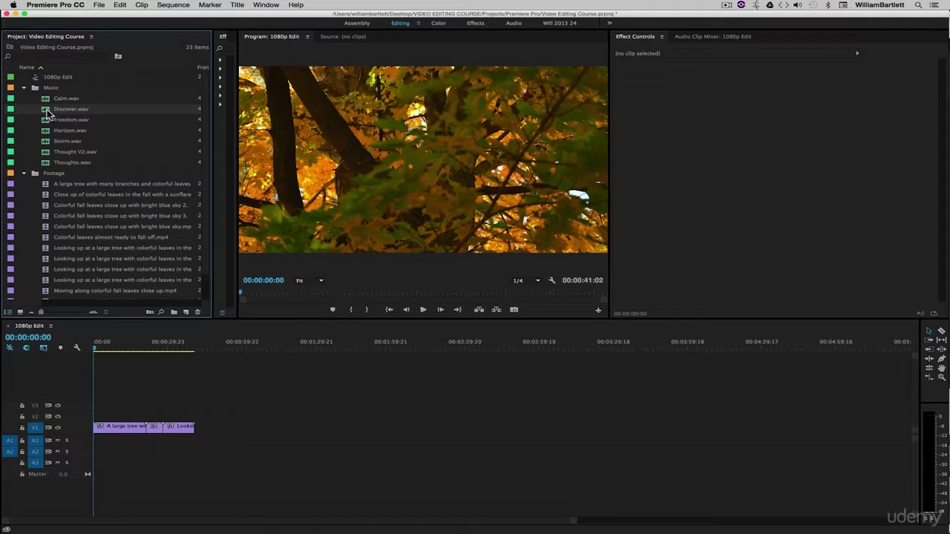
drag(46, 111, 208, 446)
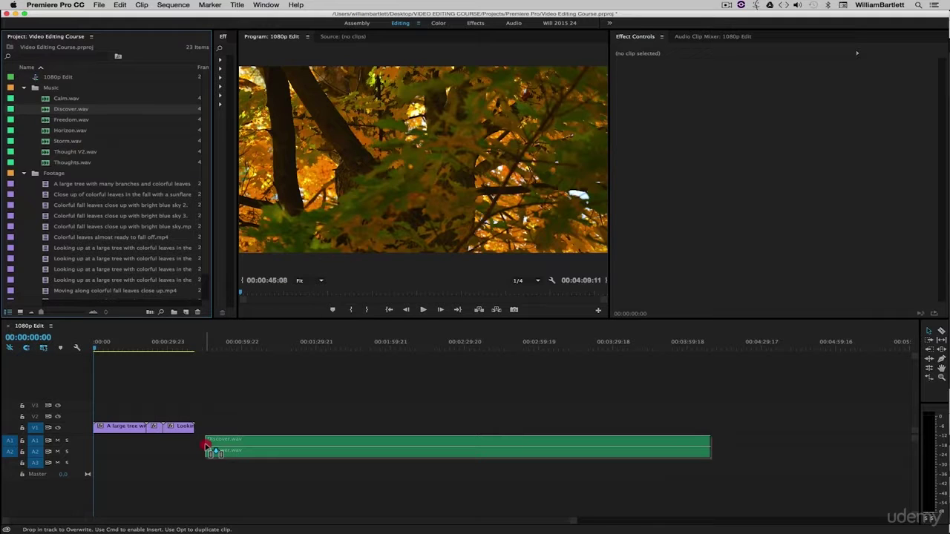
drag(207, 446, 219, 453)
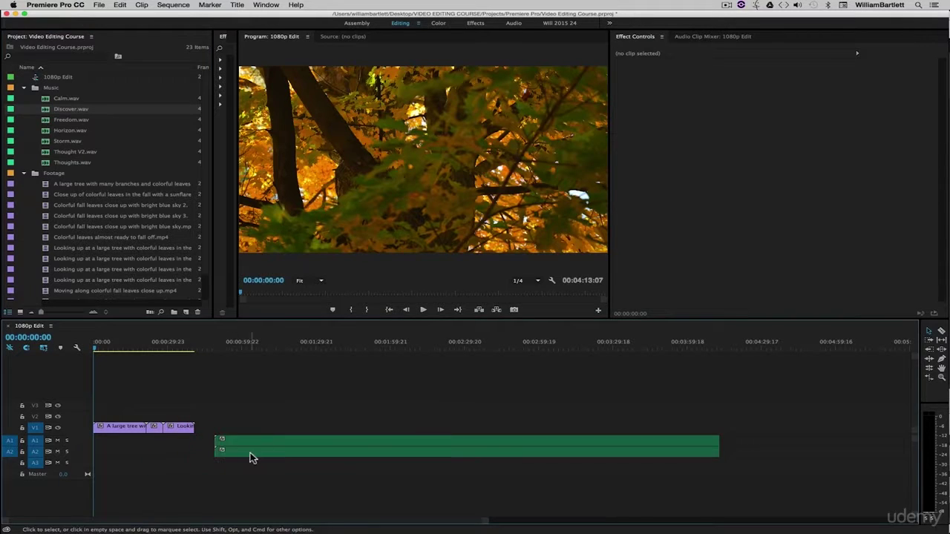
- Try selecting the linked Discover.wav channels together and each channel individually, and clear the selection
click(340, 446)
click(339, 429)
alt+click(335, 450)
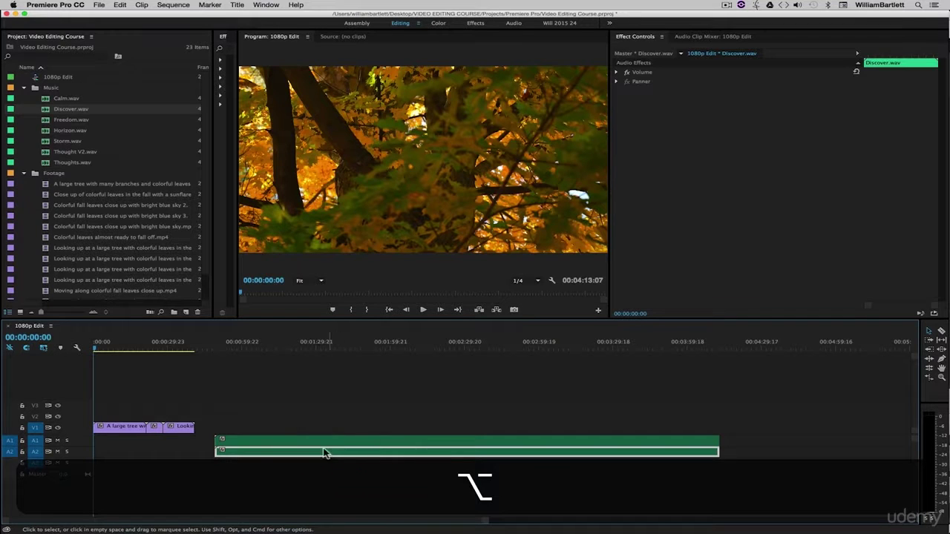
alt+click(293, 442)
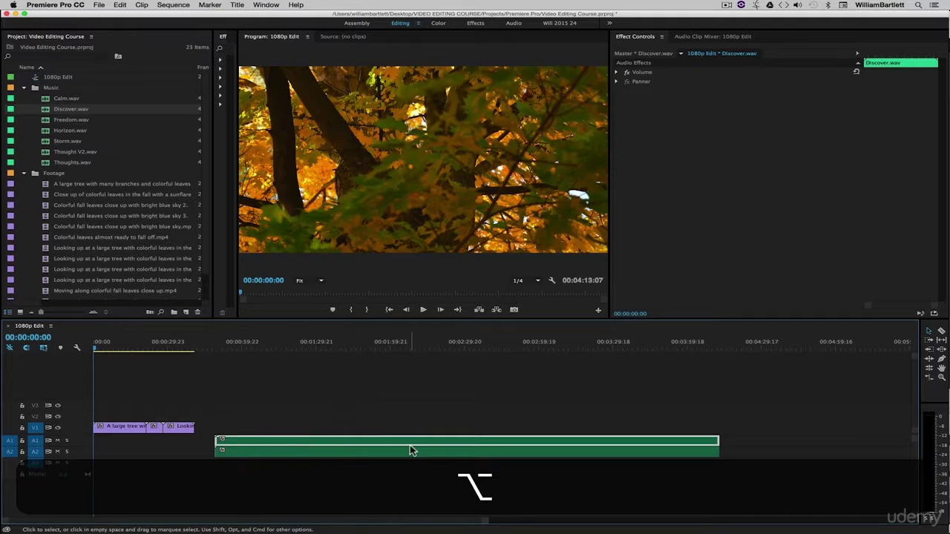
click(364, 426)
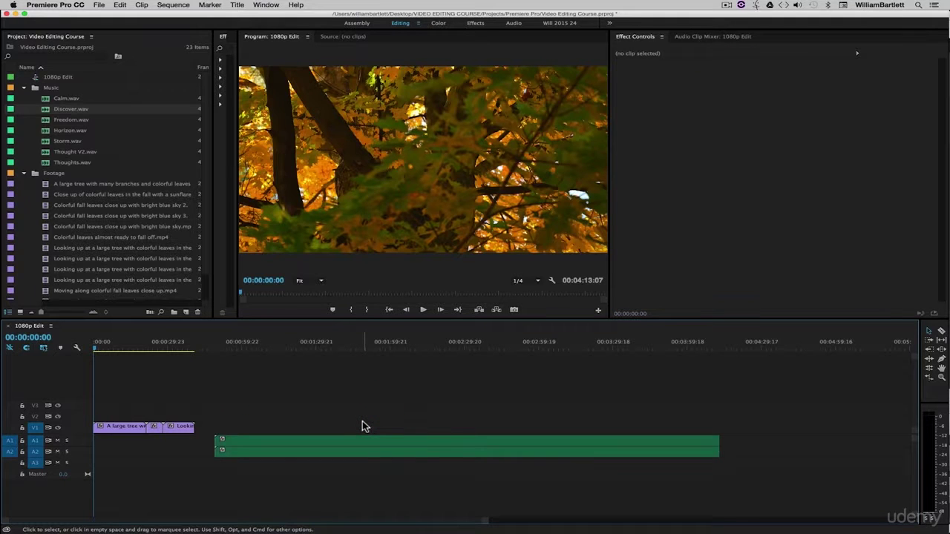
- Try moving both linked Discover.wav channels together along the audio tracks, and look at the clip's Unlink option
click(320, 442)
drag(298, 444, 175, 446)
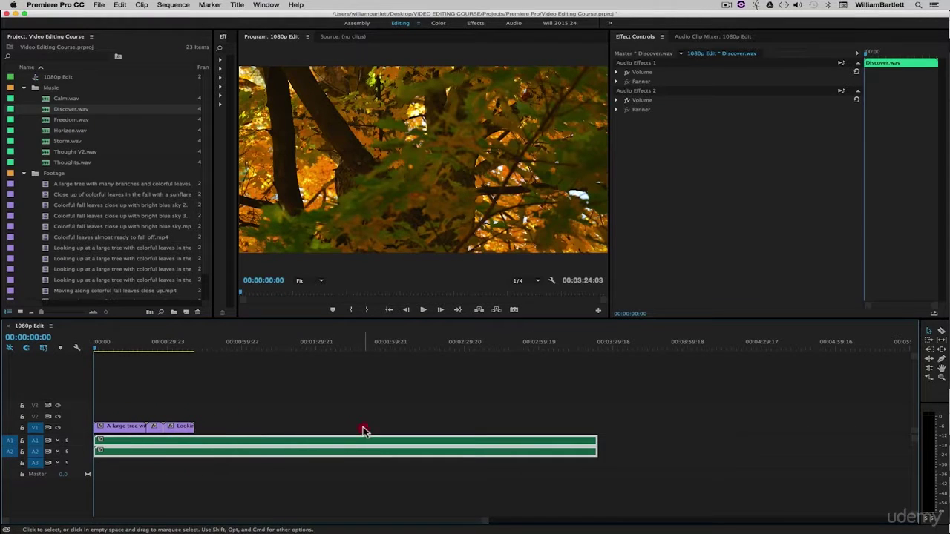
drag(327, 441, 559, 439)
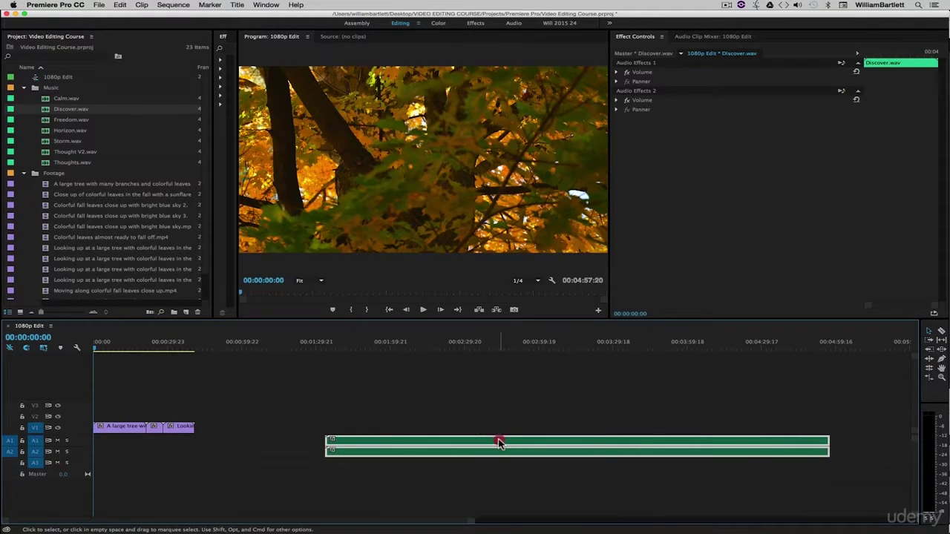
right_click(499, 443)
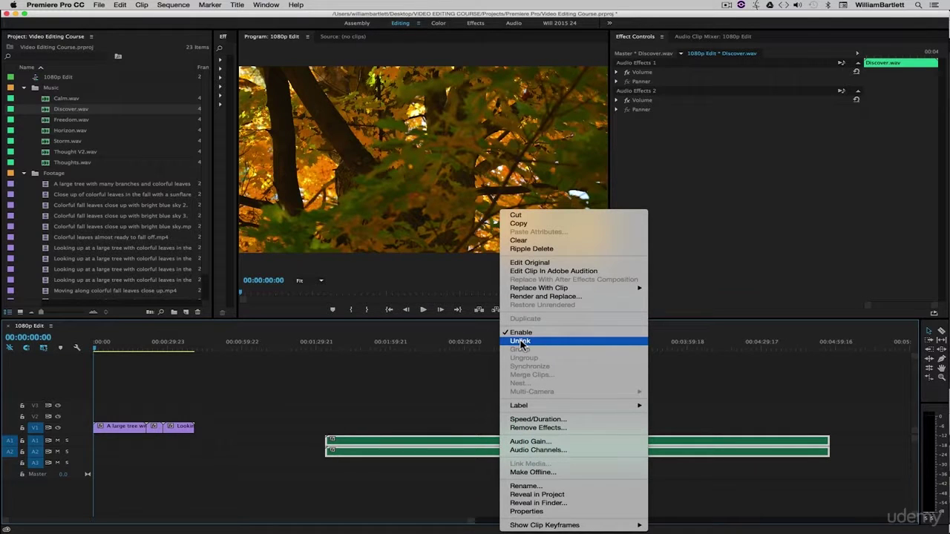
click(460, 396)
- Move the linked Discover.wav clip to the very start of the sequence, directly beneath the video clips, and deselect it
click(286, 441)
click(374, 442)
drag(374, 442, 138, 445)
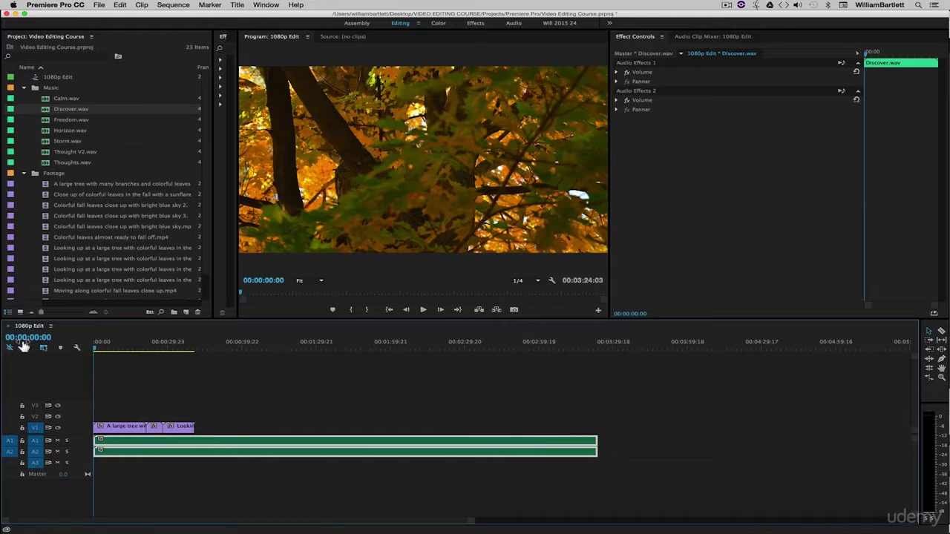
click(77, 346)
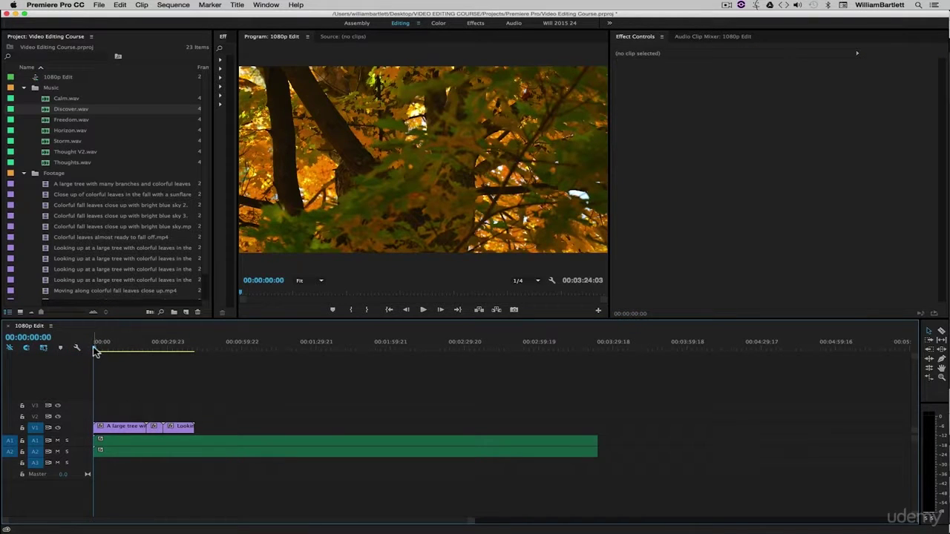
- Move the playhead to 00:00:12:05 and switch the output of video track V1 off and on again
drag(95, 351, 123, 352)
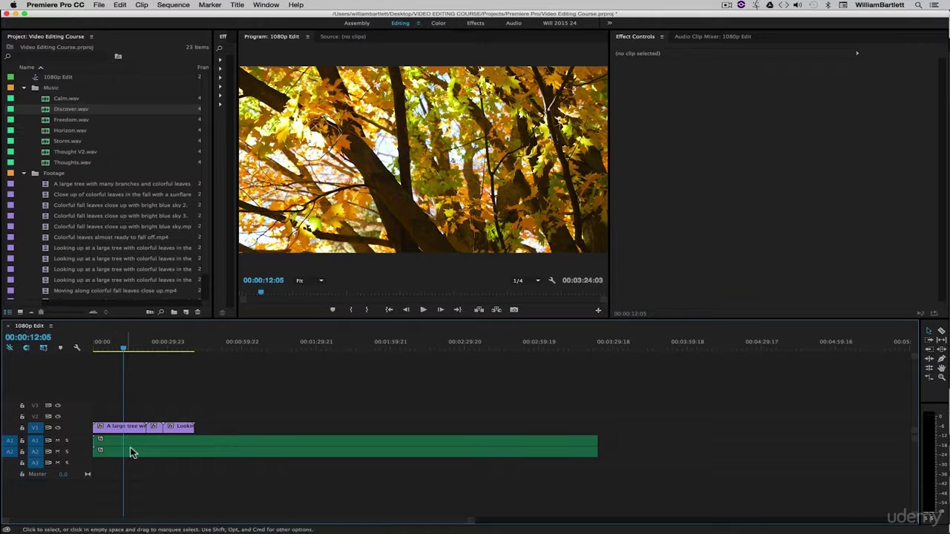
click(58, 428)
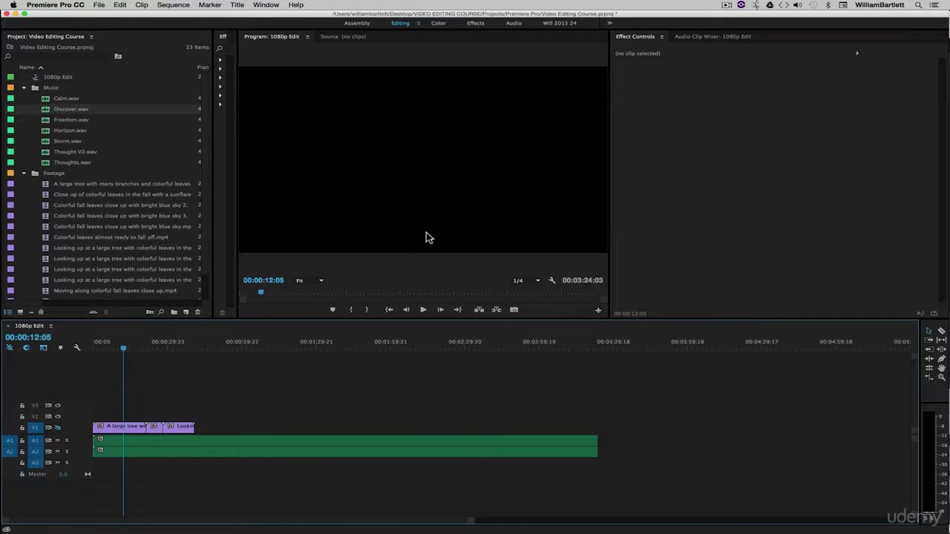
click(58, 428)
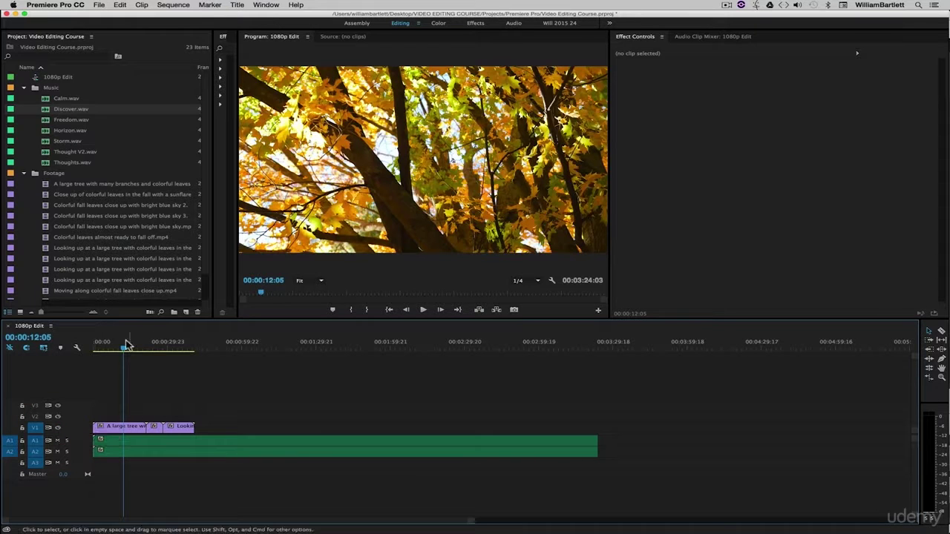
- Return the playhead to the start of the sequence and play it until 00:00:06:20
drag(123, 350, 78, 351)
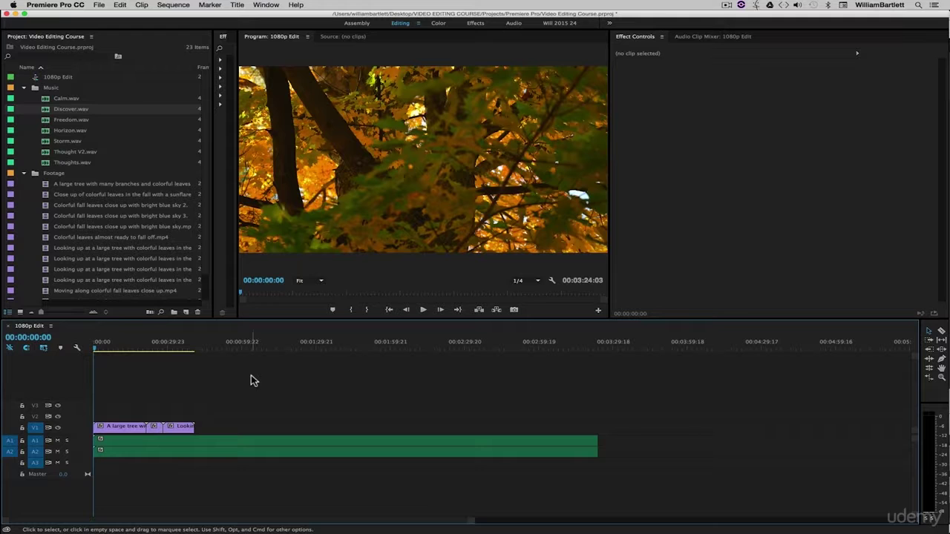
key(space)
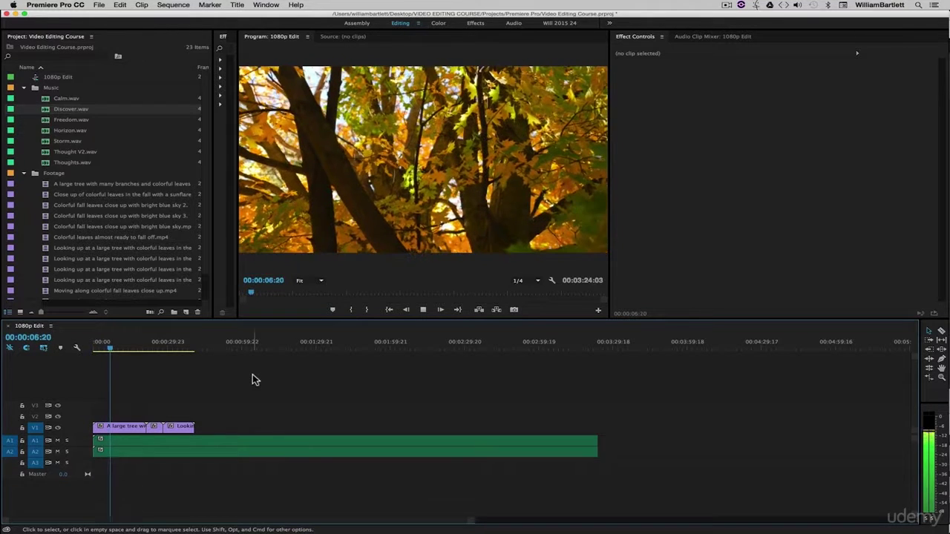
key(space)
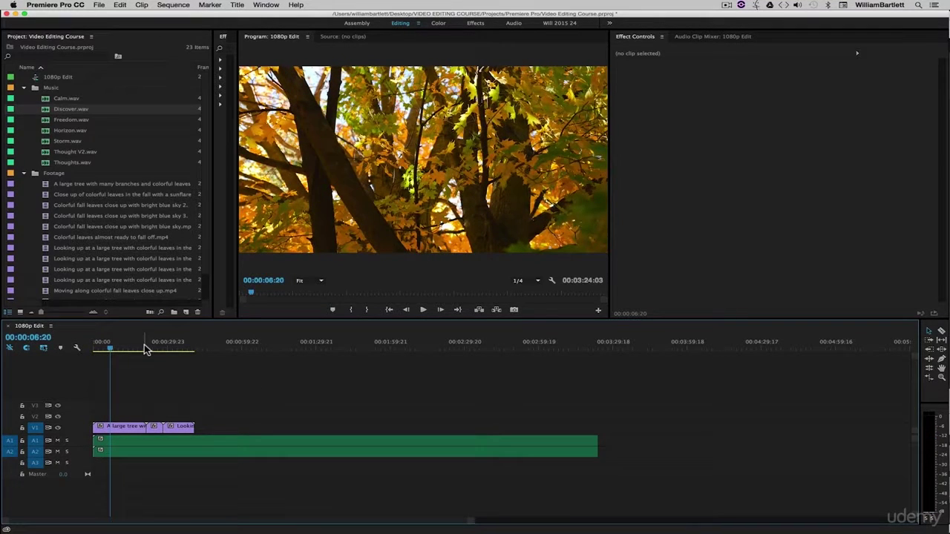
- Scrub through the video clips and jump the playhead to several points along the sequence, ending at 00:02:33:16
click(146, 348)
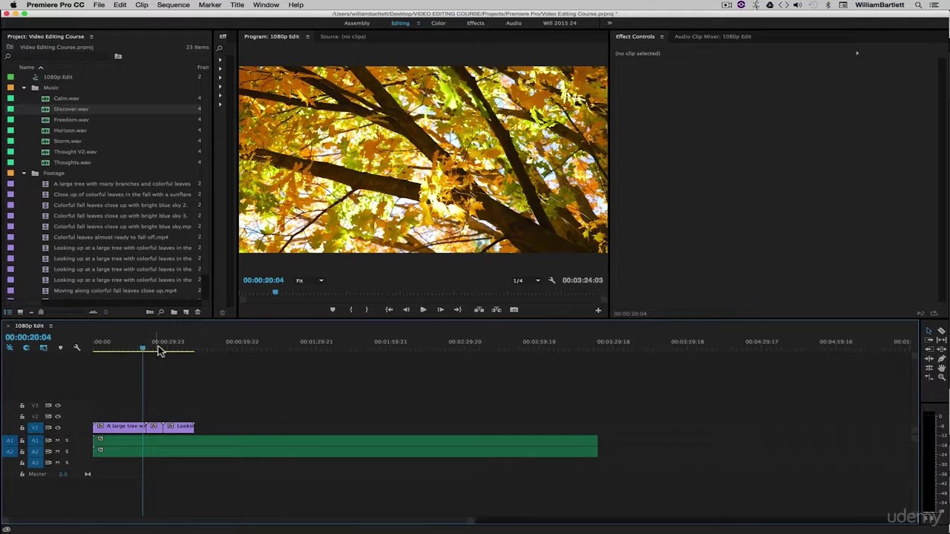
mouse_move(145, 353)
mouse_down()
mouse_move(117, 352)
mouse_move(130, 354)
mouse_up()
click(230, 346)
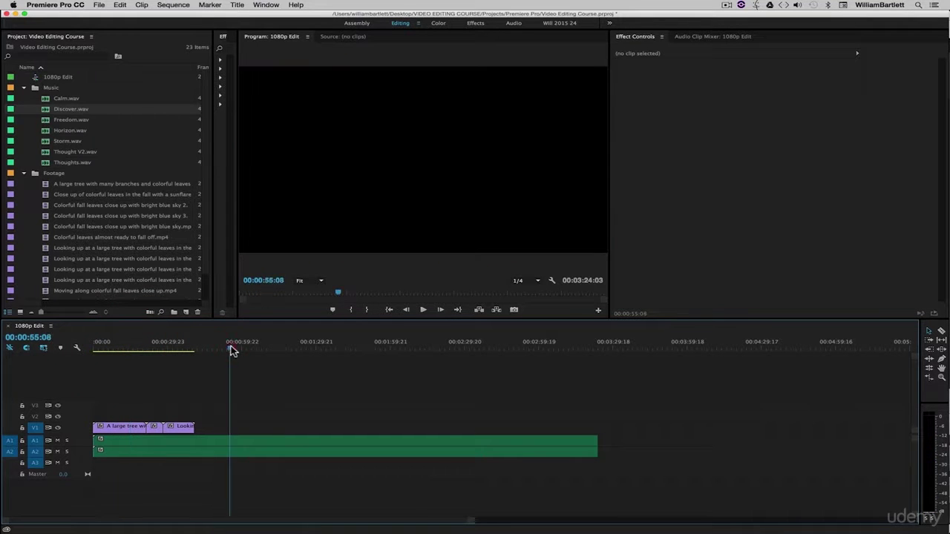
click(377, 348)
click(475, 348)
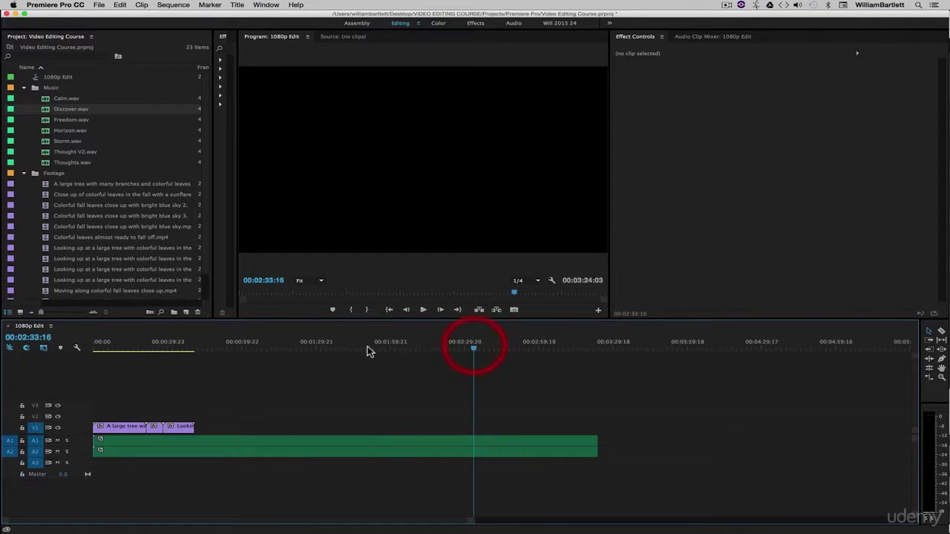
- Play the sequence from 00:00:18:00 and stop playback at 00:00:31:04
click(138, 349)
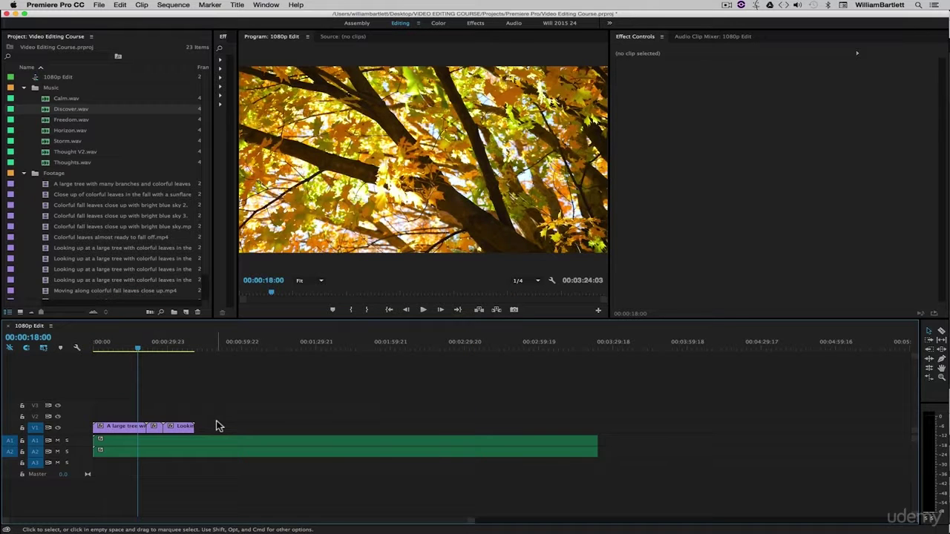
click(423, 309)
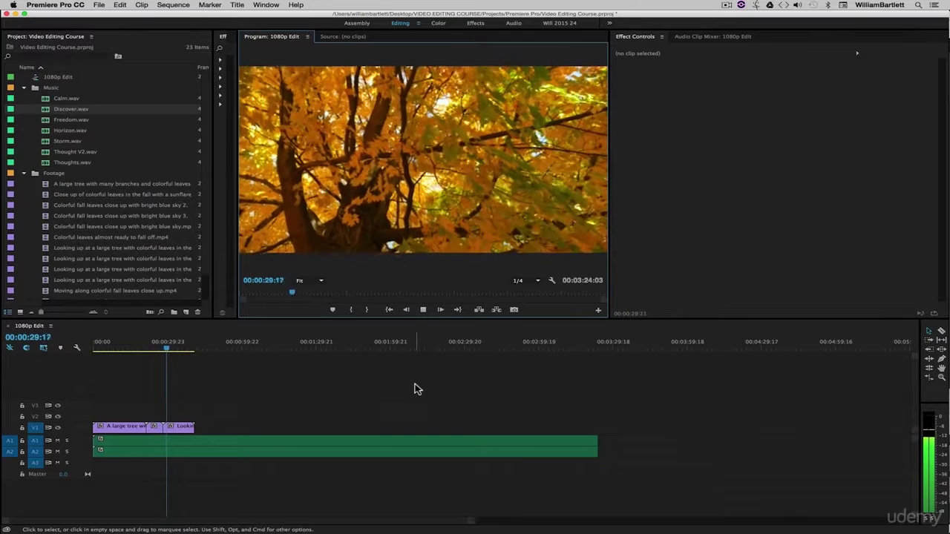
click(423, 311)
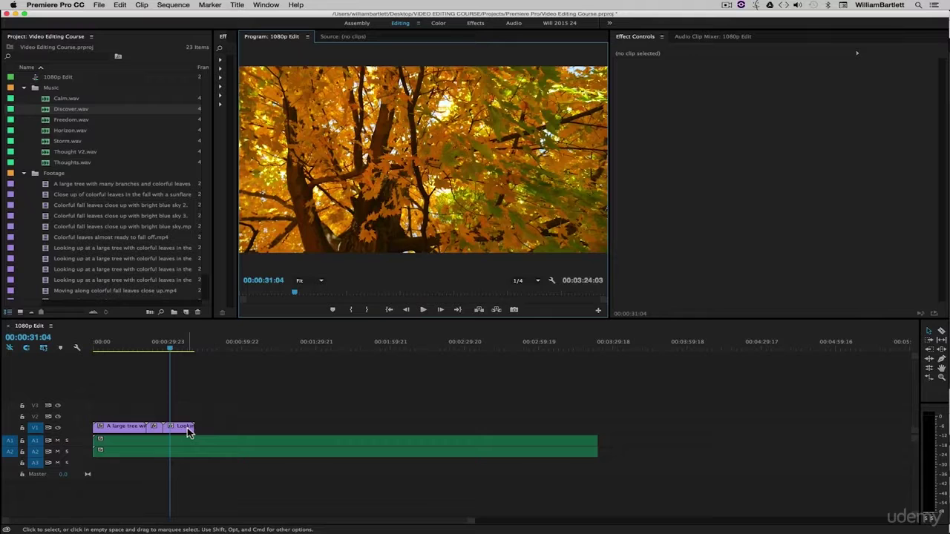
- Save the project and collapse the Music bin in the project list
key(super+s)
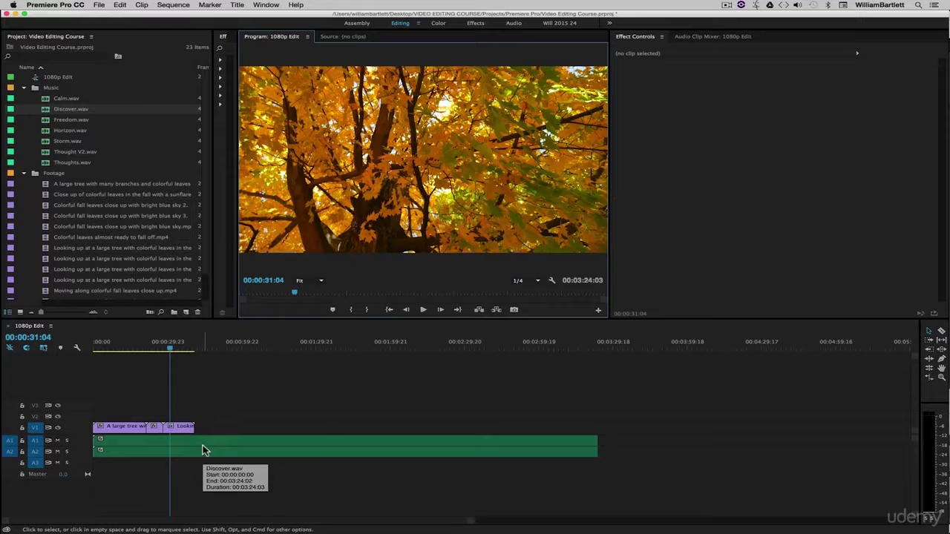
scroll(208, 238, down, 2)
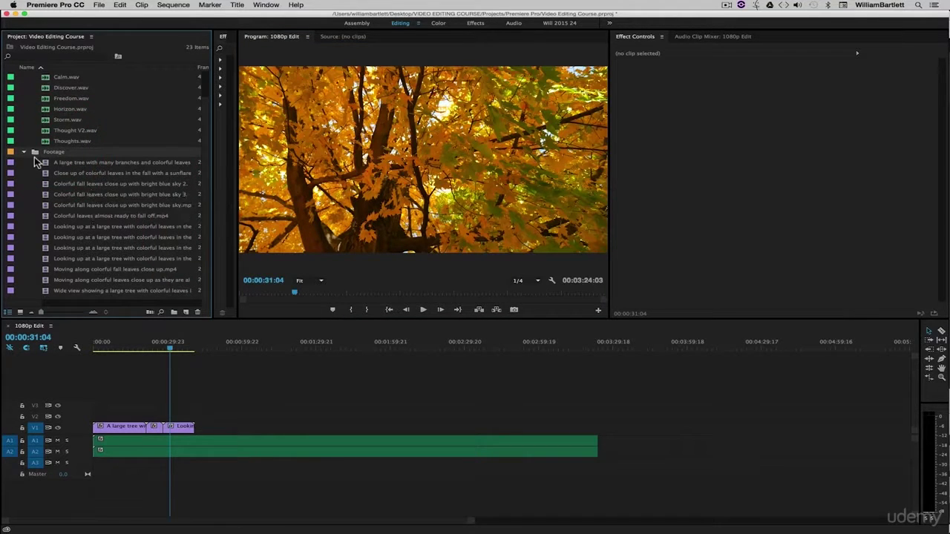
scroll(84, 205, up, 2)
click(23, 88)
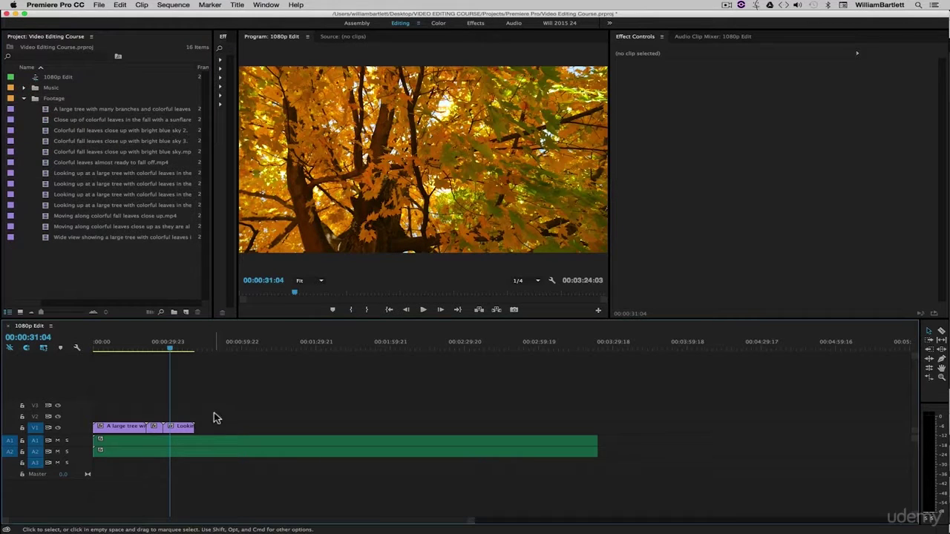
- Delete all video clips from track V1, leaving the music track in place
drag(219, 414, 123, 431)
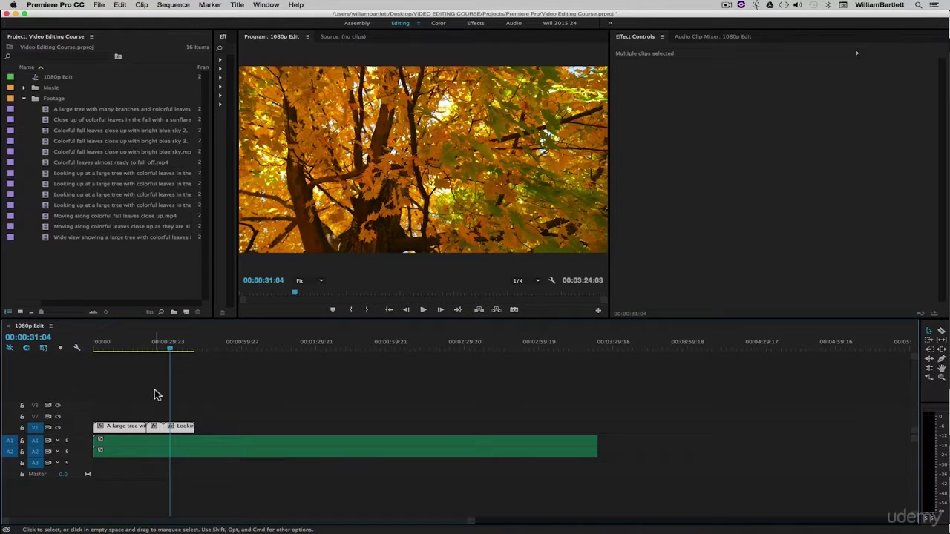
key(Delete)
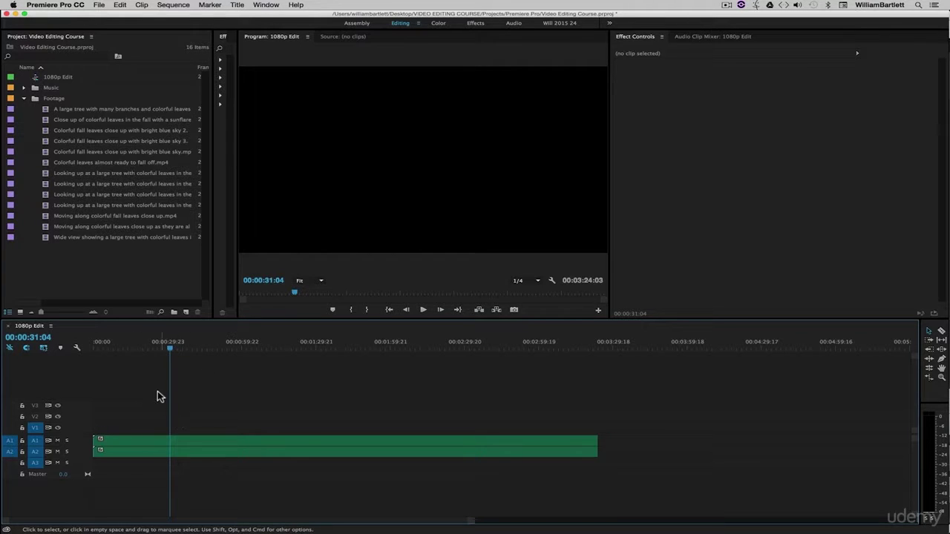
- Add the entire Footage bin to video track V1, starting at the beginning of the sequence above the music
click(101, 258)
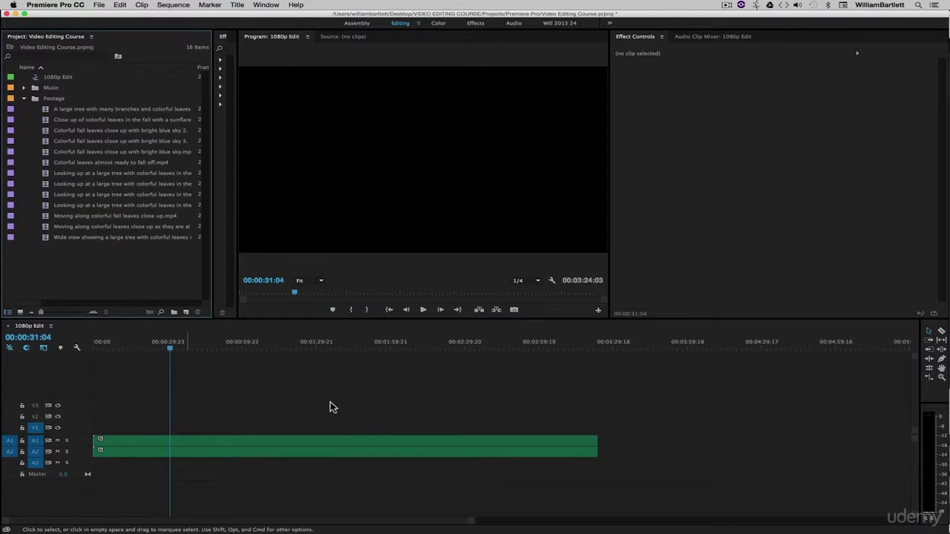
click(109, 260)
drag(75, 265, 69, 119)
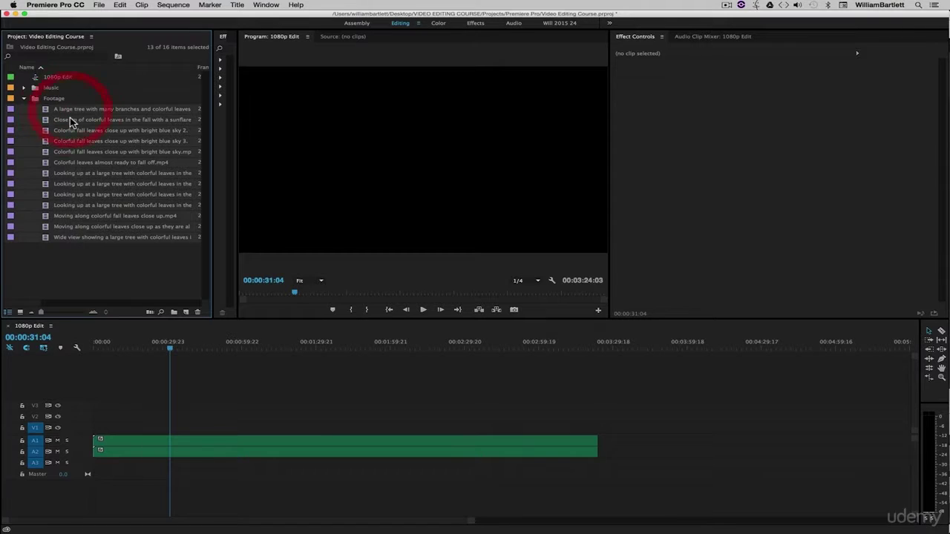
click(78, 271)
drag(34, 102, 112, 429)
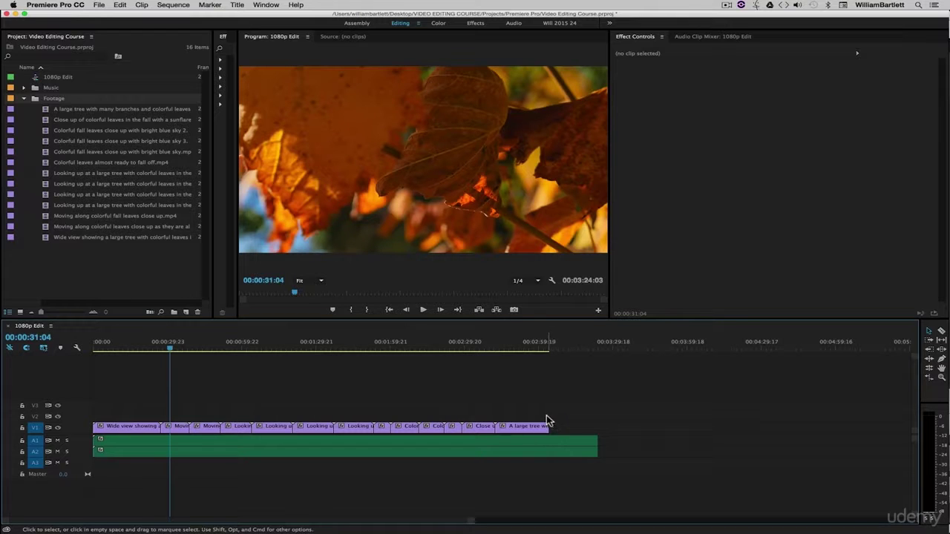
- Delete the footage clips from V1 and place all 13 clips there again from the sequence start
drag(525, 405, 141, 430)
key(BackSpace)
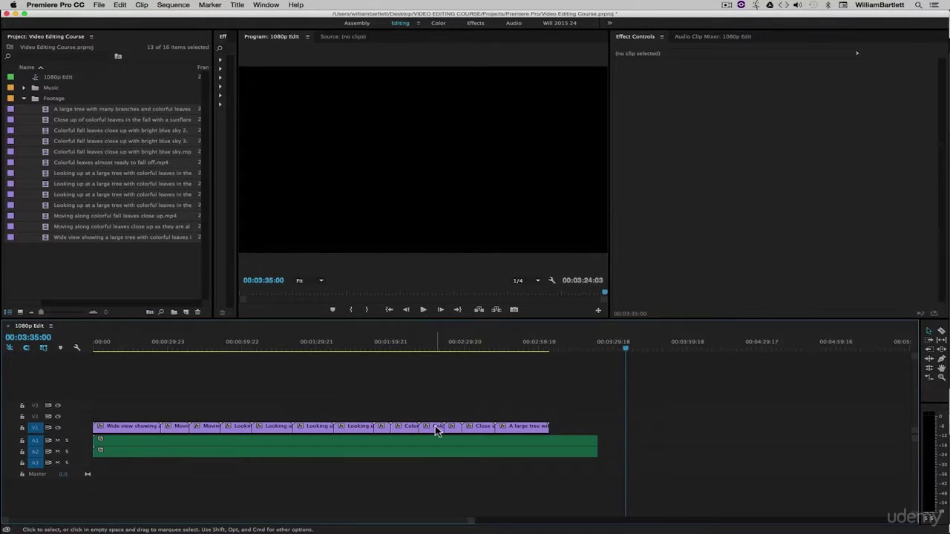
- Play the sequence from 00:01:36:22 to 00:01:43:09 to check the music's level on the audio meters
click(158, 446)
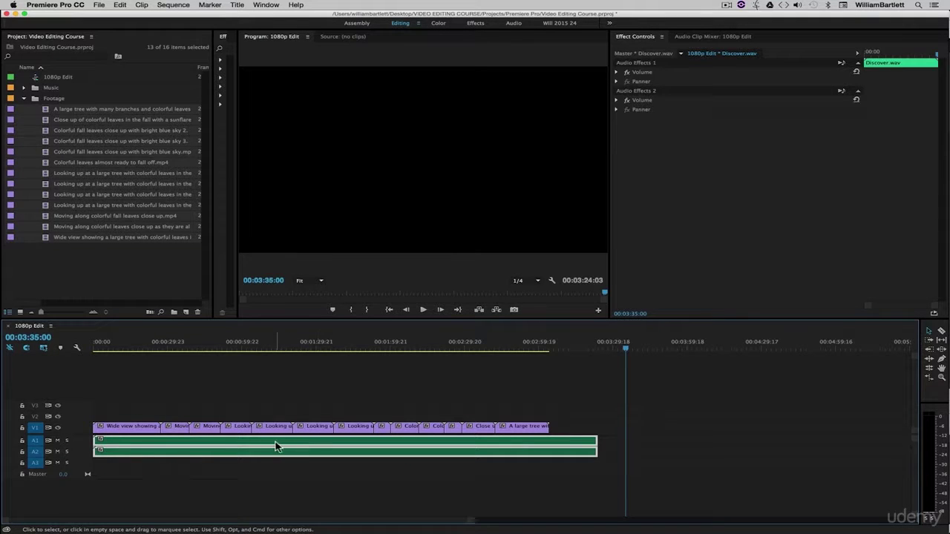
click(159, 403)
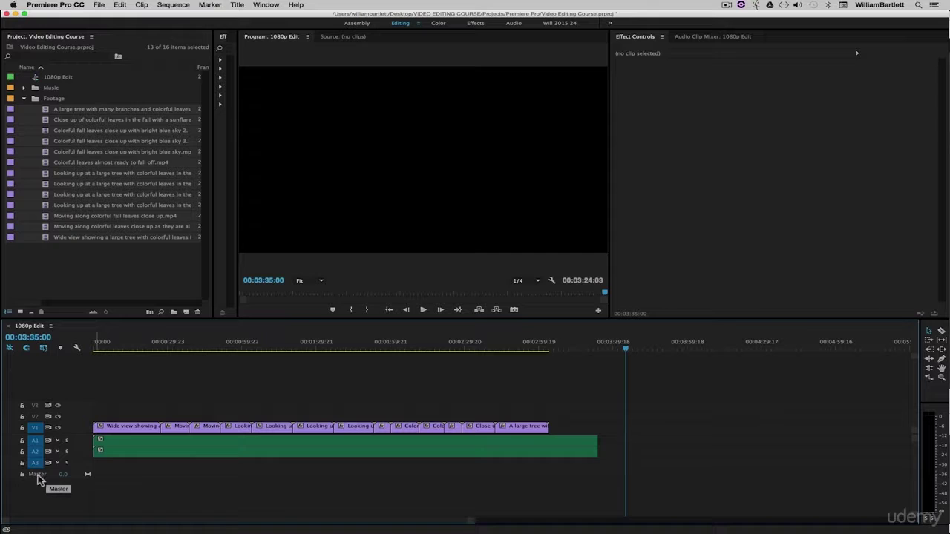
key(shift+Left)
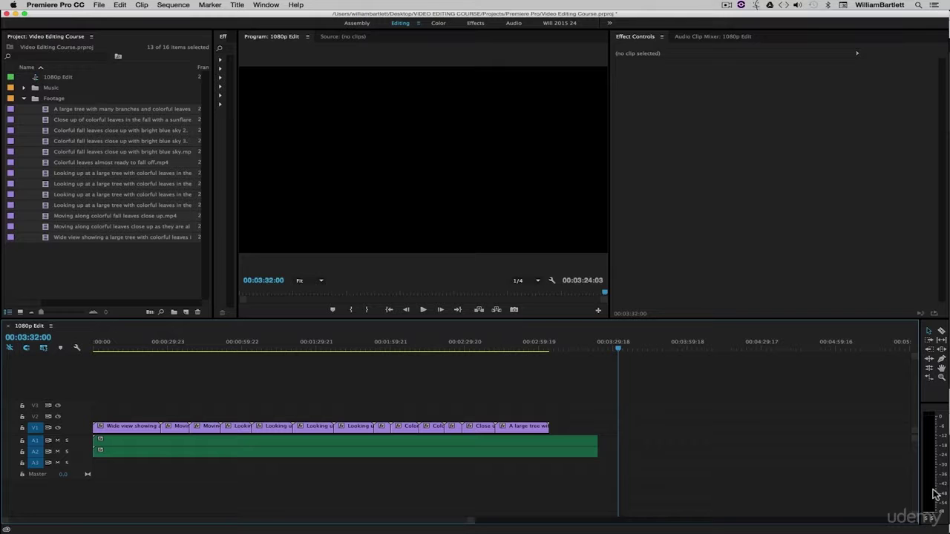
click(333, 343)
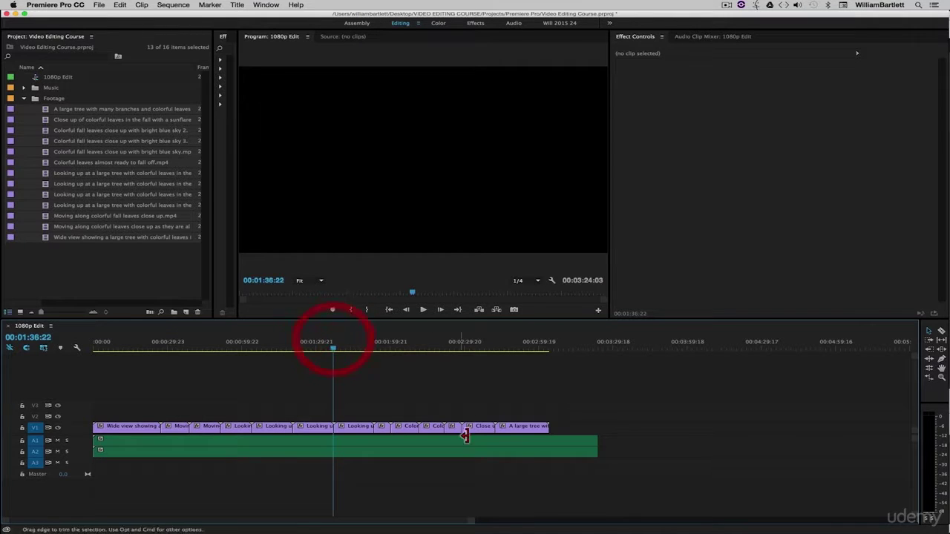
key(space)
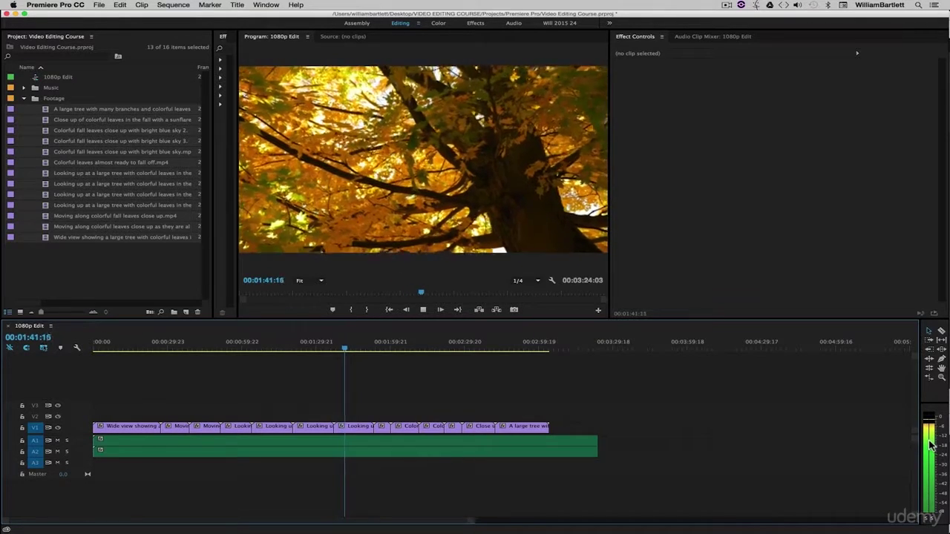
key(space)
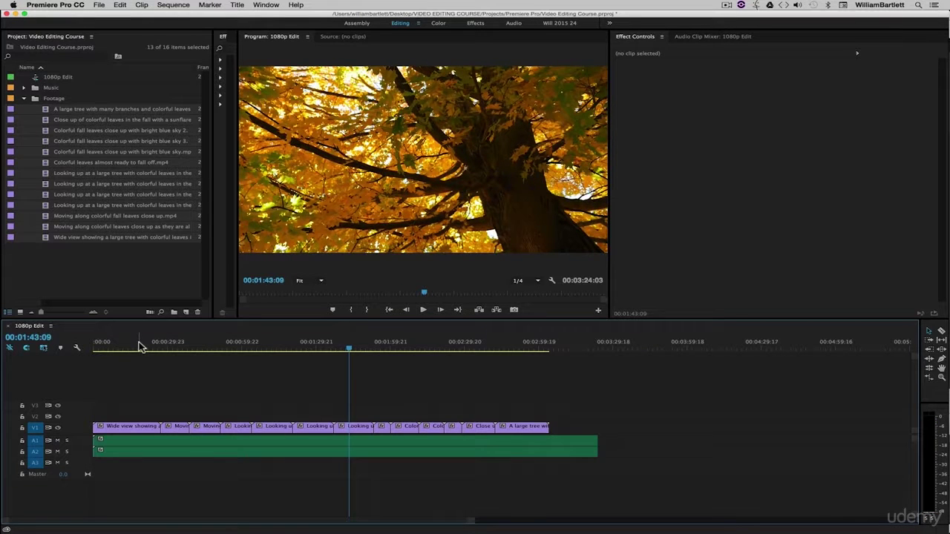
- Return the playhead to the sequence start and switch targeting of V2 and V3 on and off again
drag(109, 346, 59, 361)
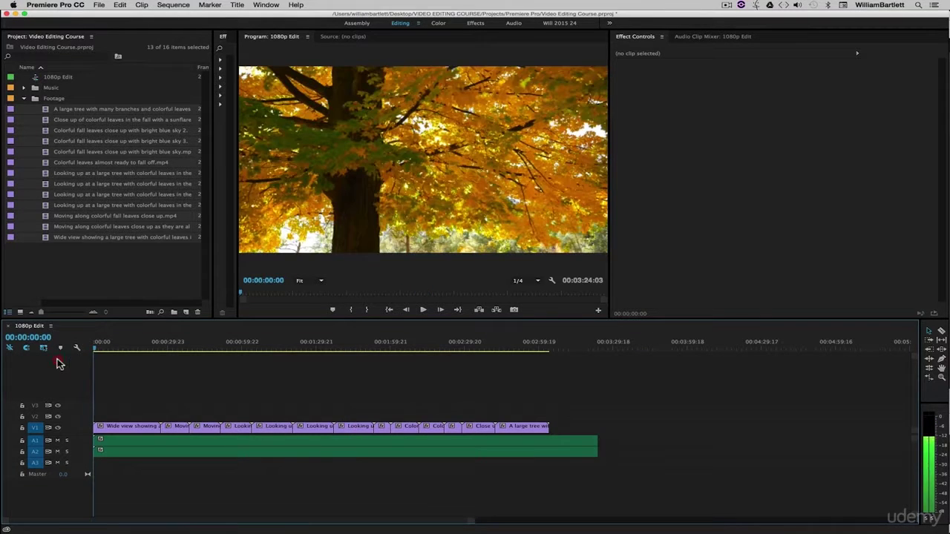
click(38, 418)
click(38, 408)
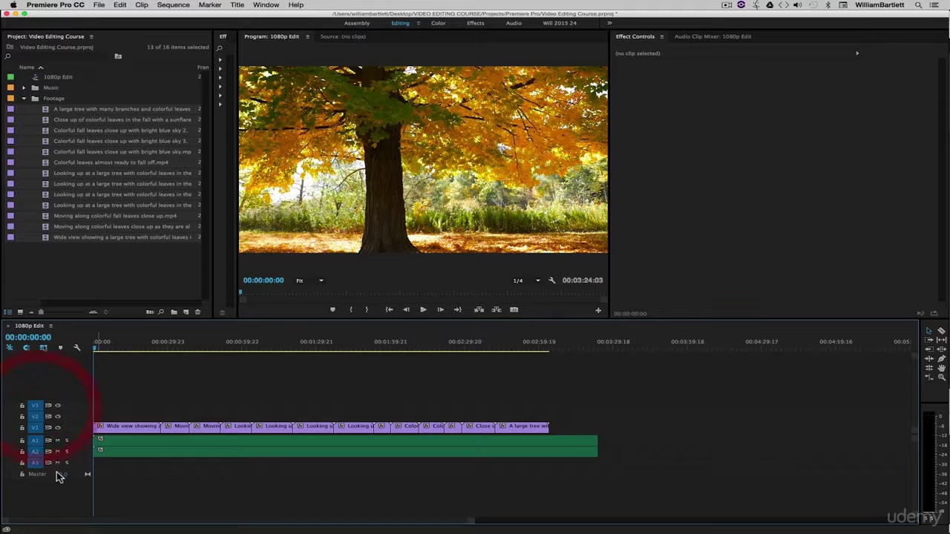
click(38, 407)
click(37, 418)
- Copy the opening wide view clip and paste it on V1 just after the end of the music
click(141, 429)
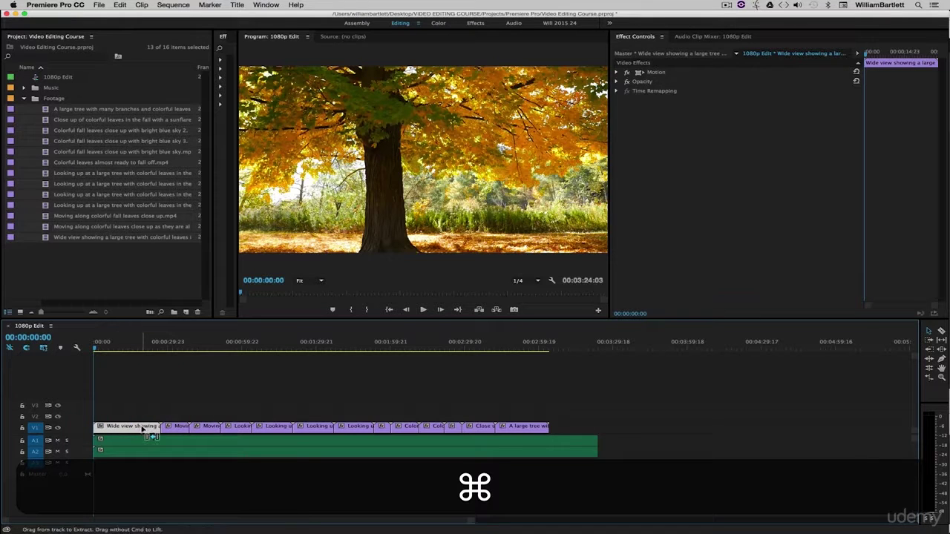
key(super+c)
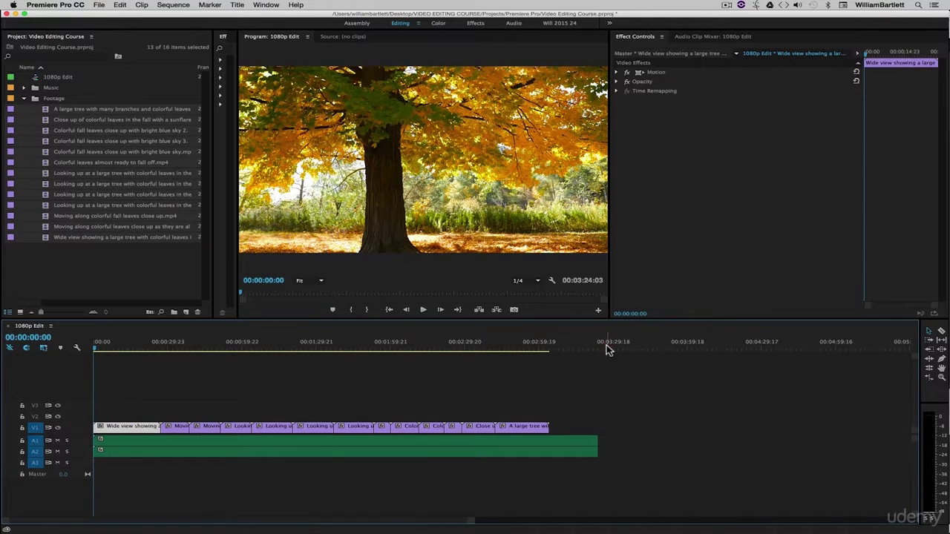
click(606, 349)
key(super+v)
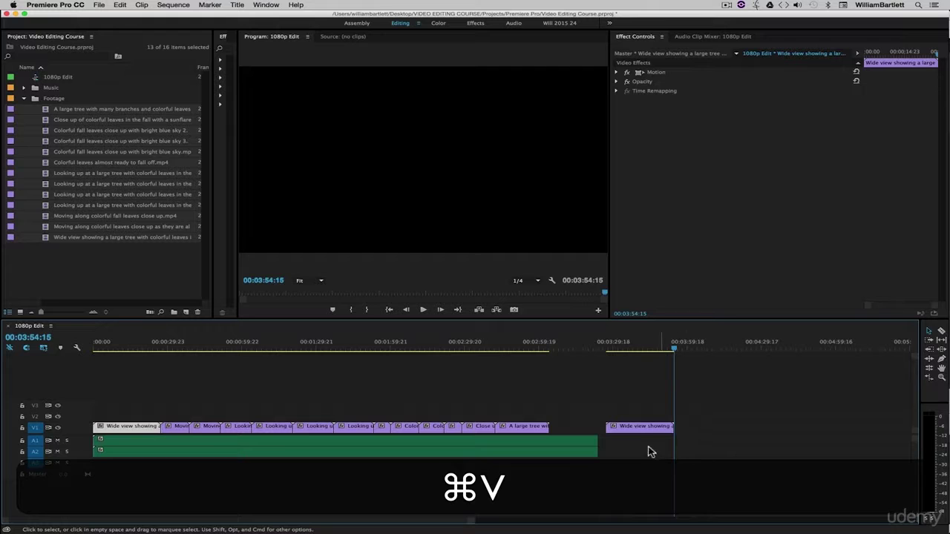
- Target V3 instead of V1 and paste the copied wide view clip there at 00:03:54:15
click(34, 406)
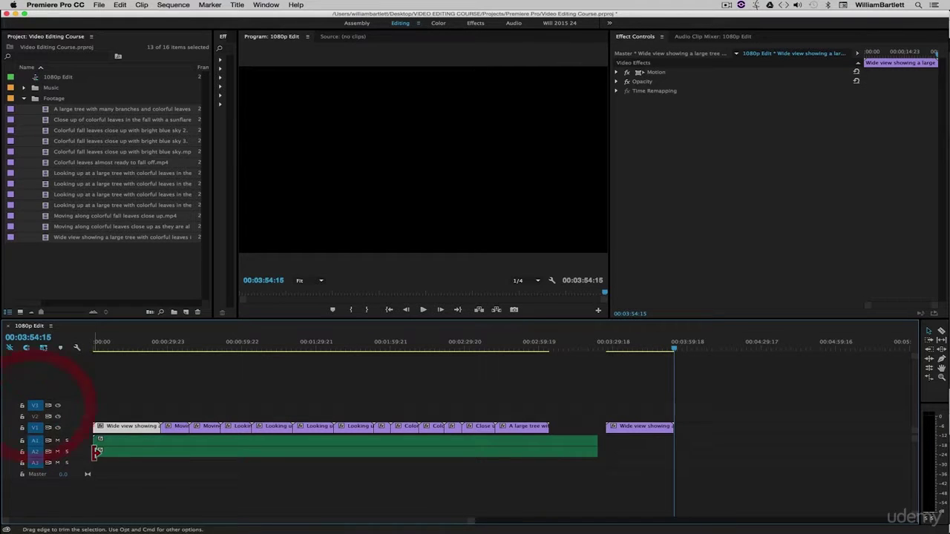
click(37, 428)
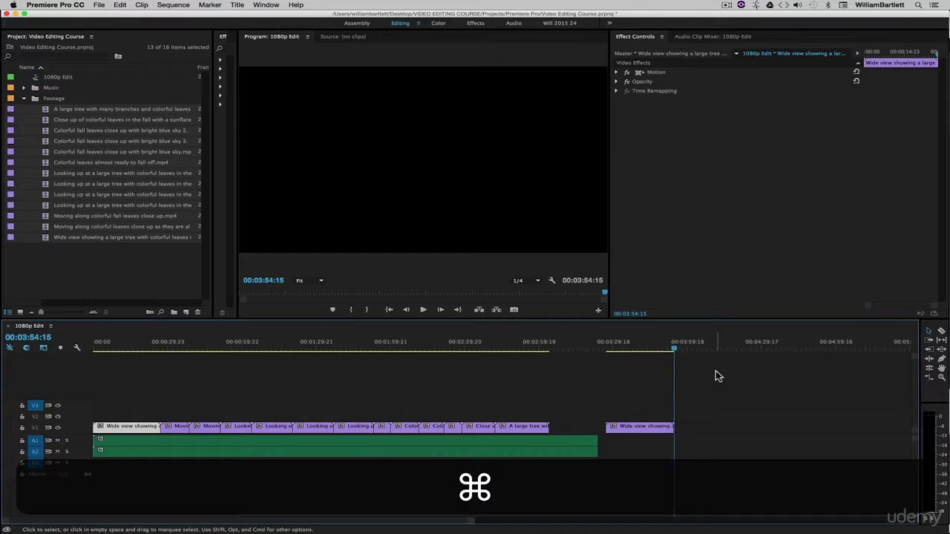
key(super+v)
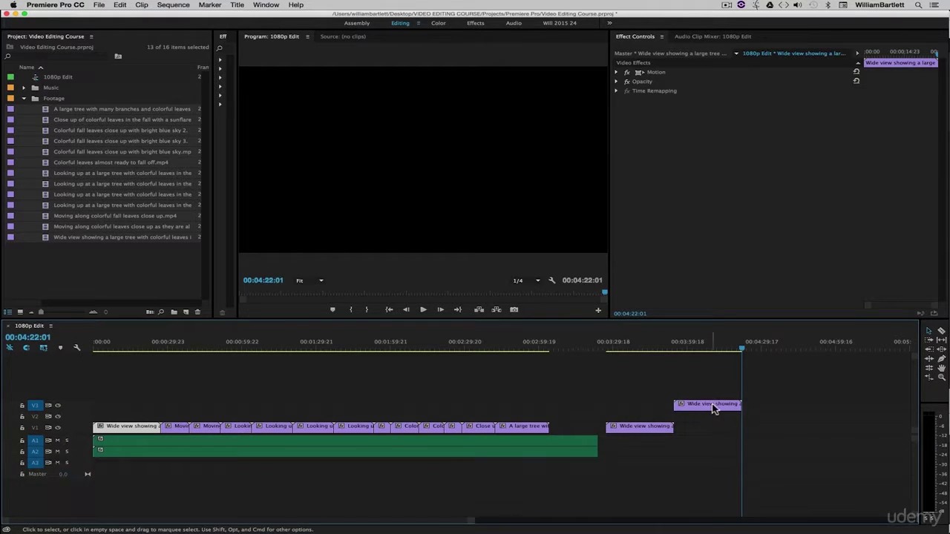
- Untarget V3 and delete both pasted wide view clips located past the end of the music
click(36, 406)
drag(706, 393, 651, 428)
key(BackSpace)
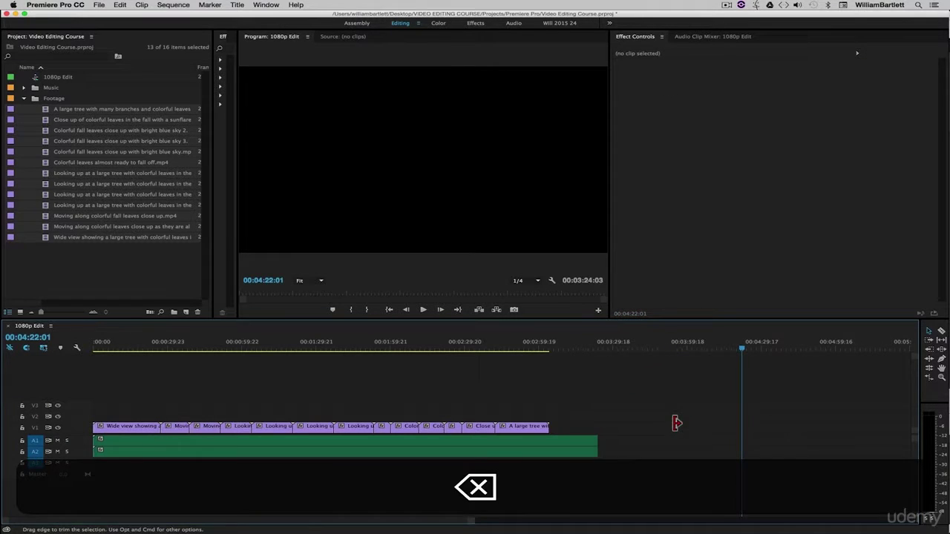
- Copy the "Looking up at a large tree with colorful leaves in the fall 4.mp4" clip and paste it on V2 at 00:00:18:00
click(272, 429)
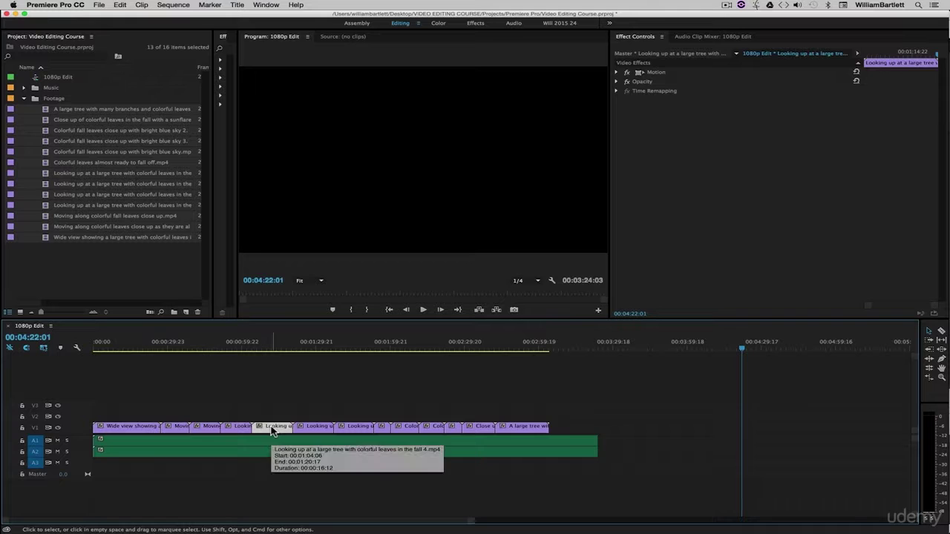
key(super)
key(super+c)
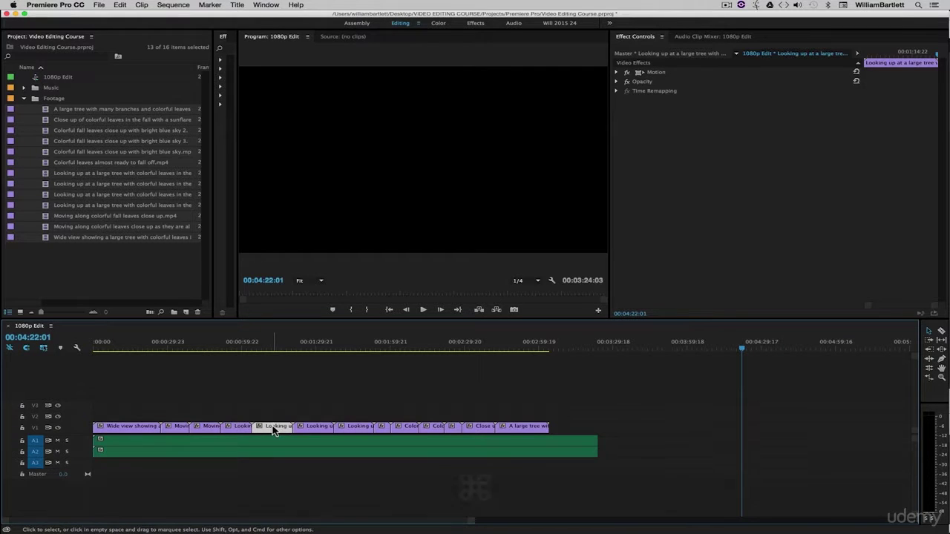
click(139, 346)
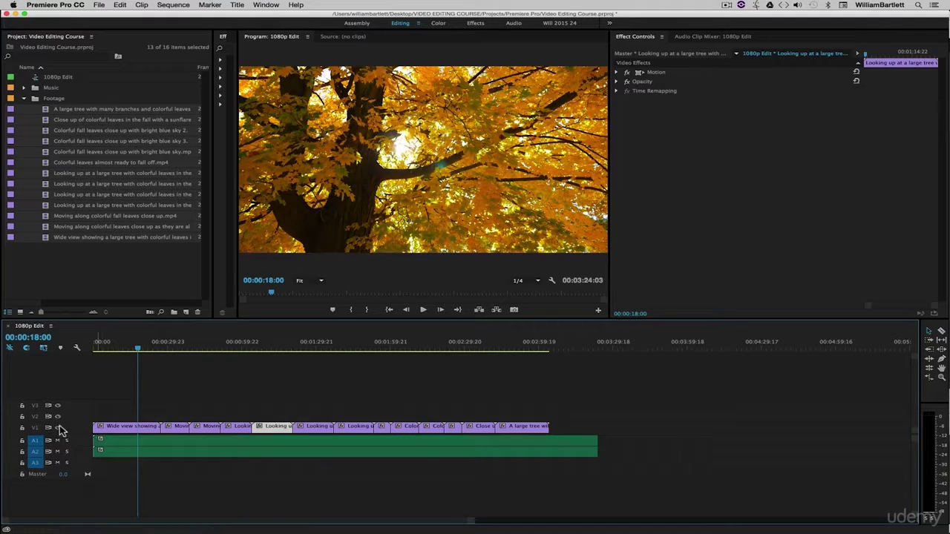
click(35, 416)
key(super+v)
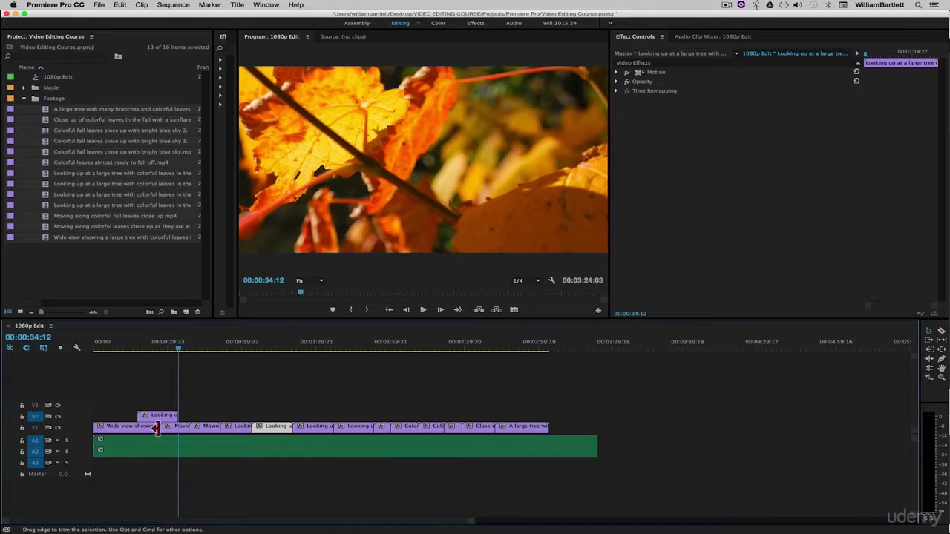
- Move the playhead to 00:00:24:04 and select the pasted clip on V2
click(285, 400)
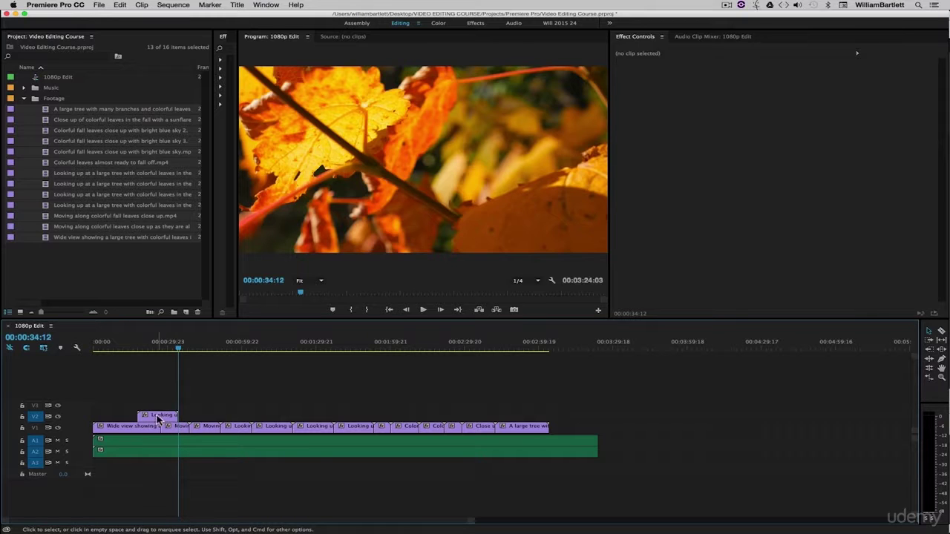
click(152, 346)
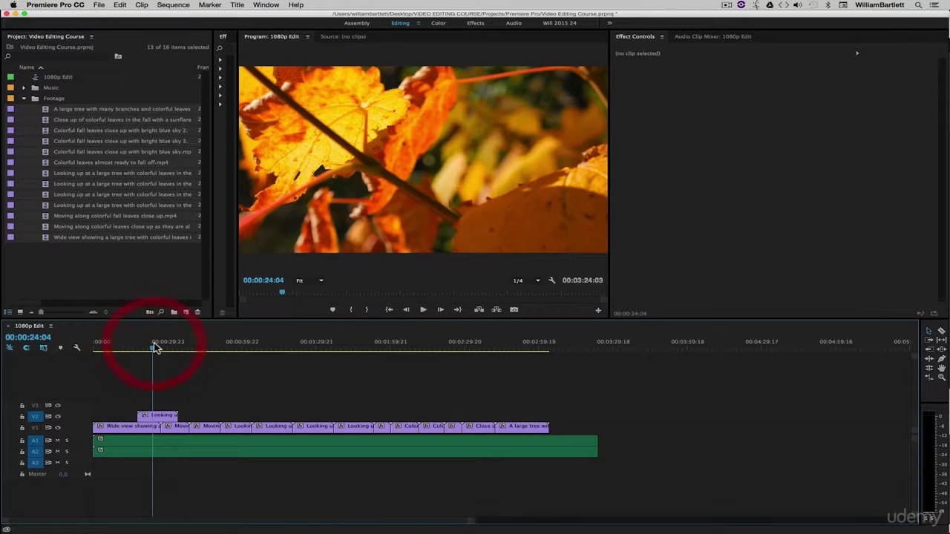
click(156, 418)
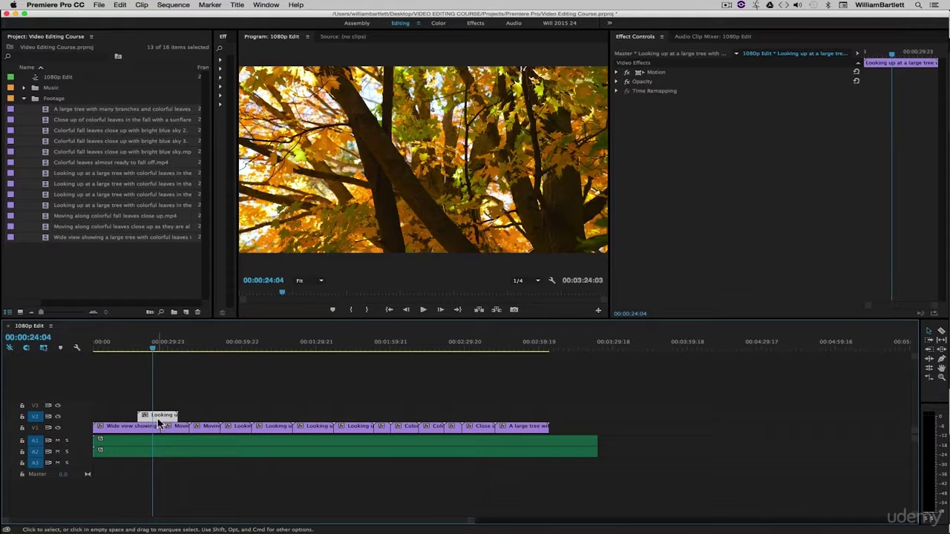
click(163, 417)
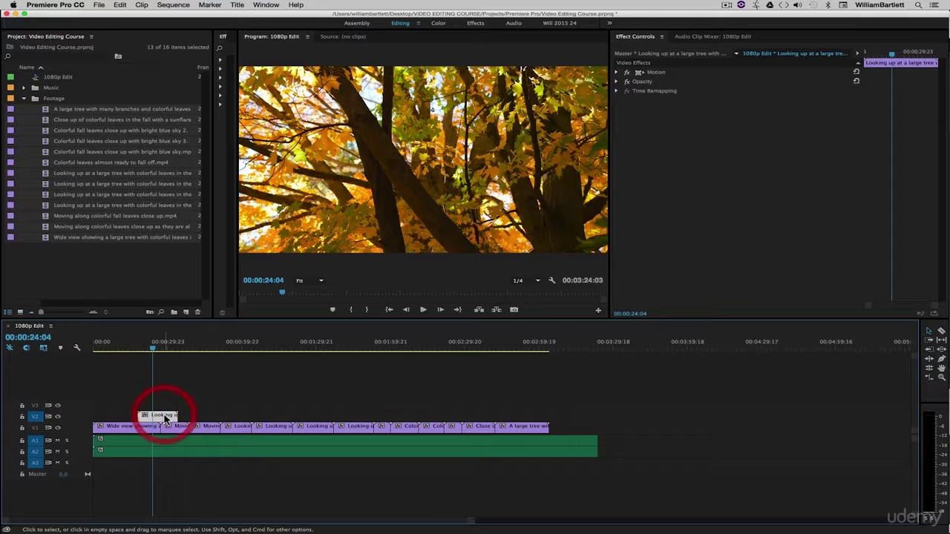
- Turn off the track output of V2 and V1 to compare the picture, and turn both outputs back on
click(58, 418)
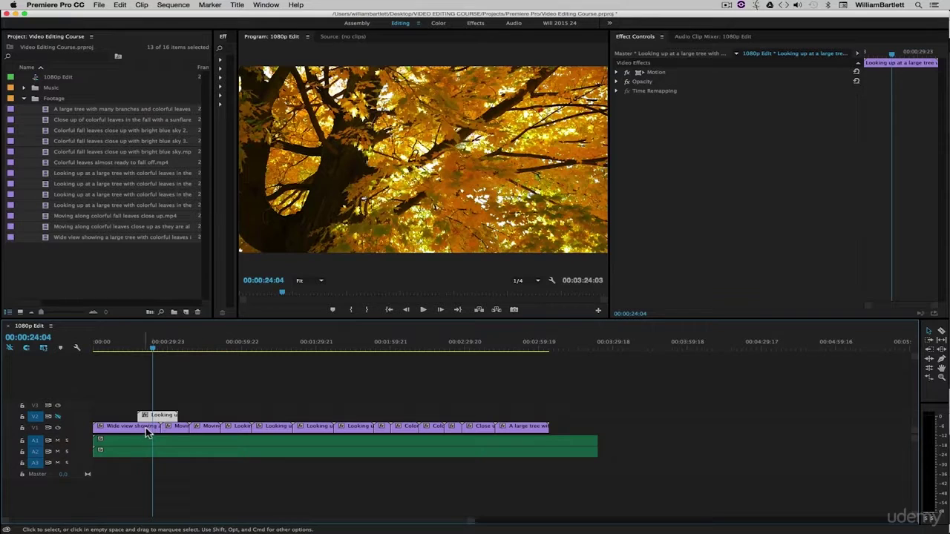
click(57, 429)
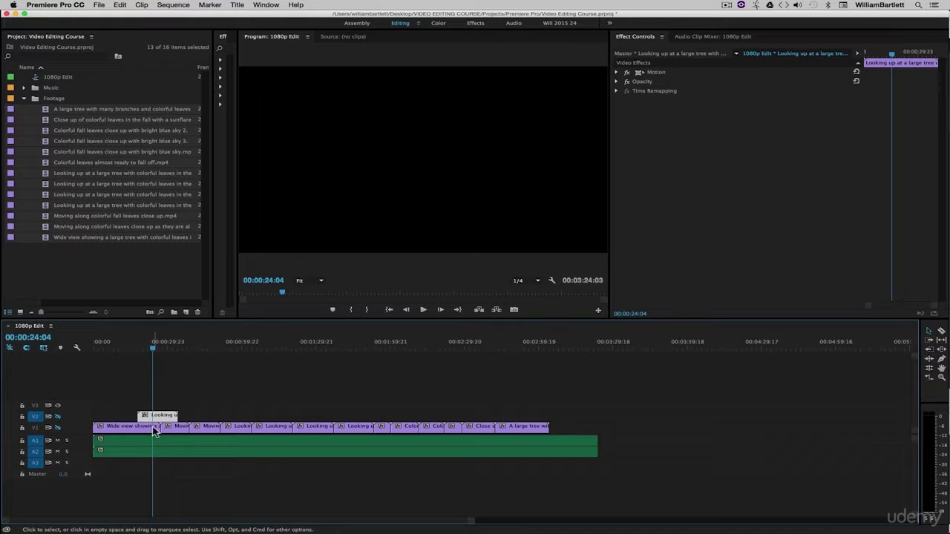
click(58, 429)
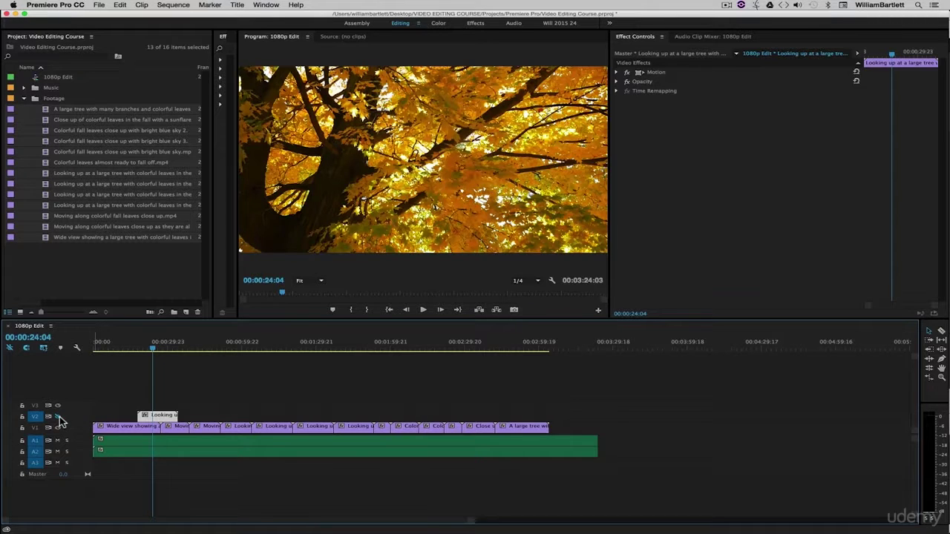
click(57, 417)
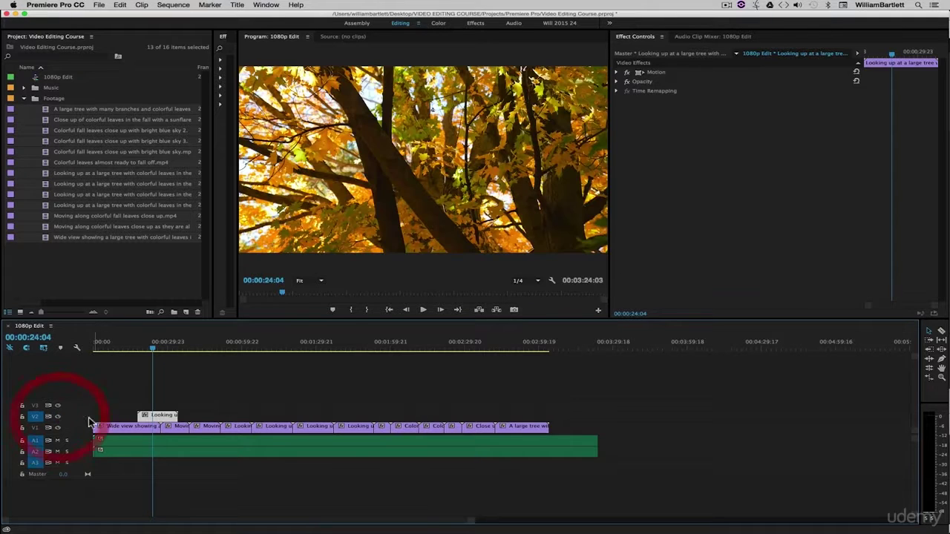
- Move the playhead to 00:00:30:23 and switch V2's output off and on to compare its clip with the V1 clip beneath
click(171, 347)
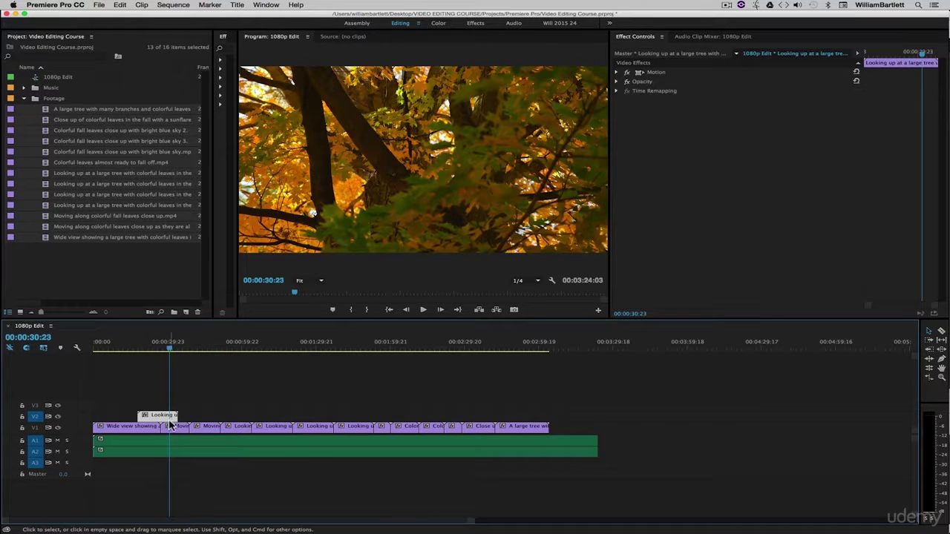
click(172, 428)
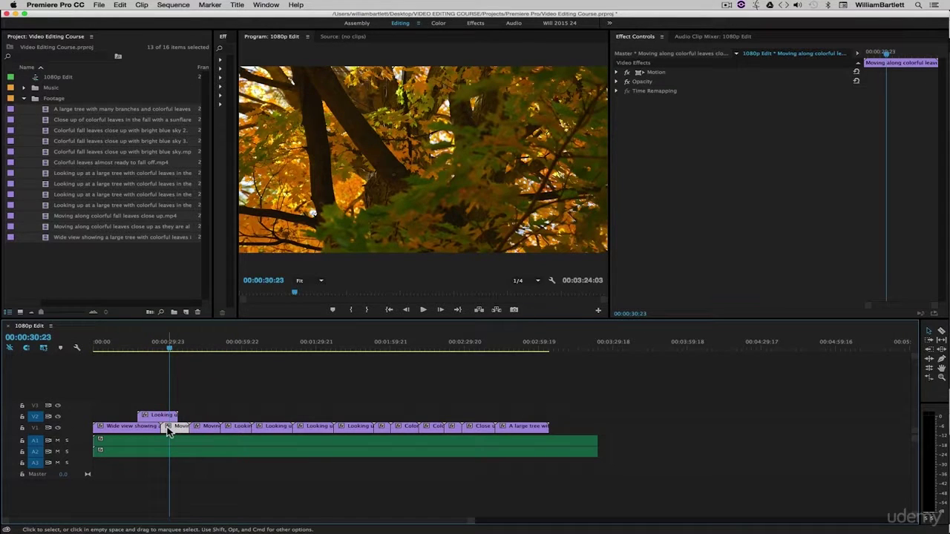
click(164, 416)
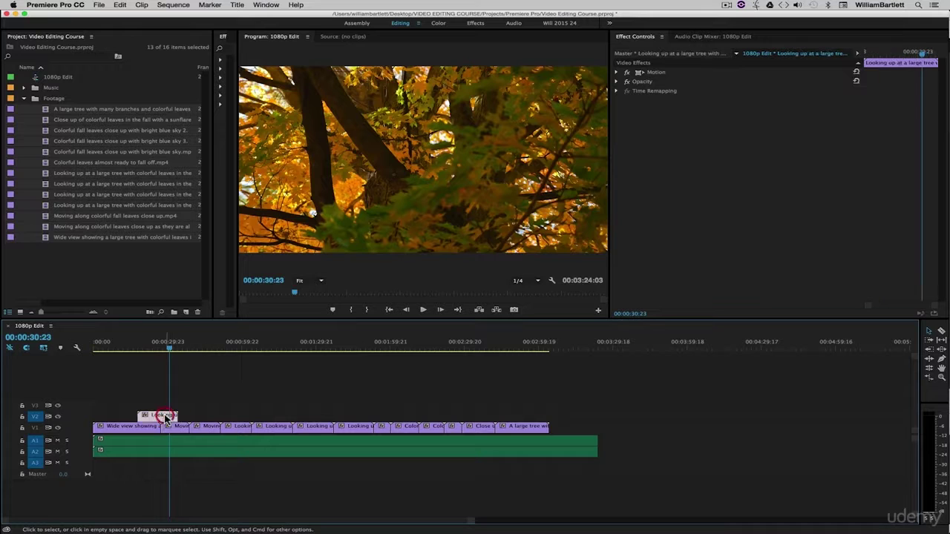
click(57, 417)
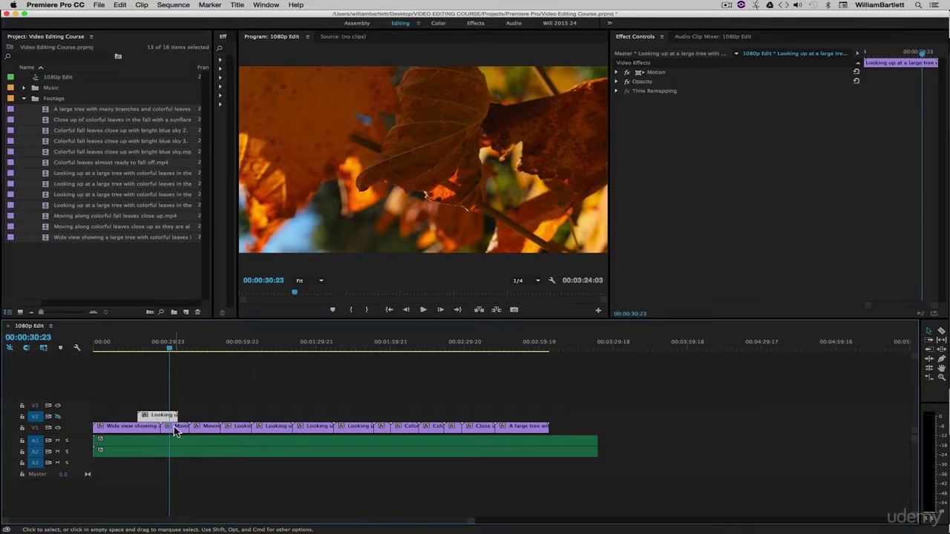
click(175, 428)
click(91, 404)
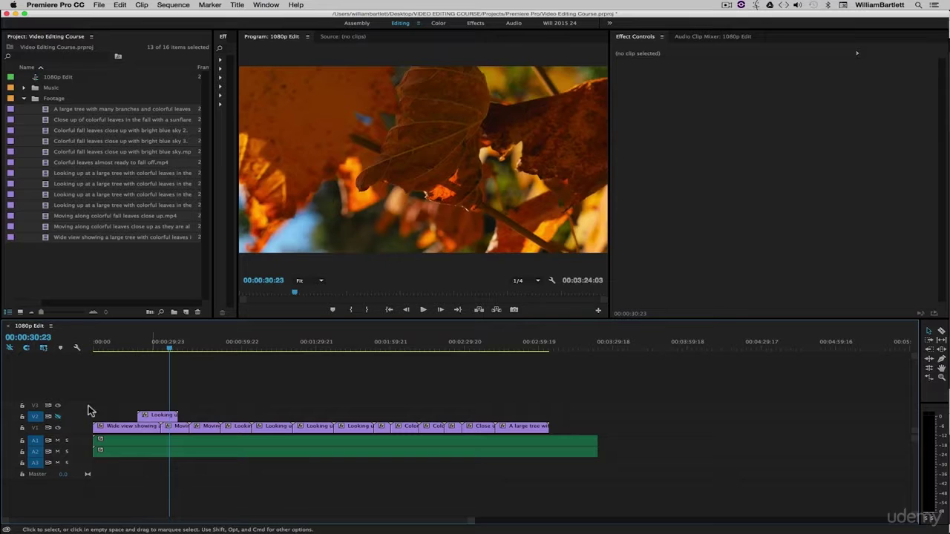
click(58, 417)
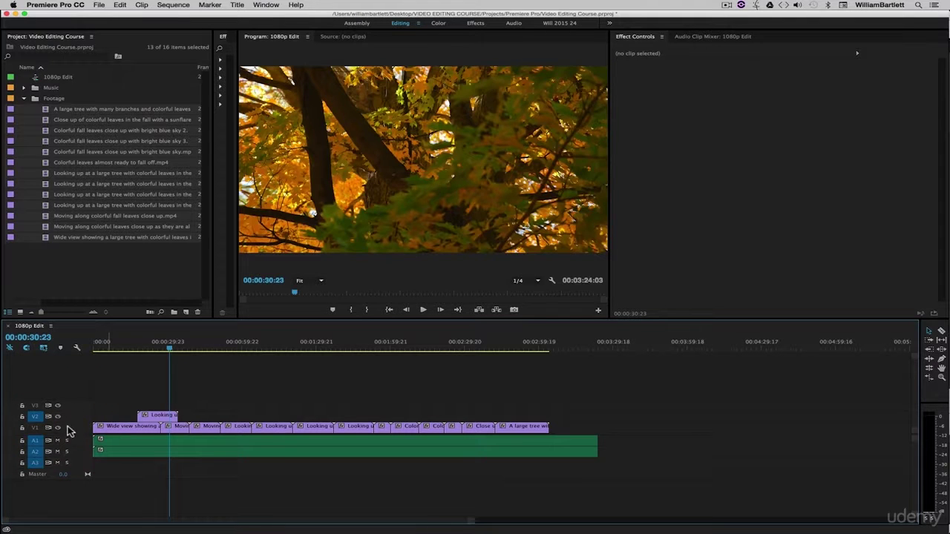
- Move the "Moving along colorful fall leaves close up.mp4" clip from V1 up to V3, overlapping the V2 clip at the playhead
click(208, 428)
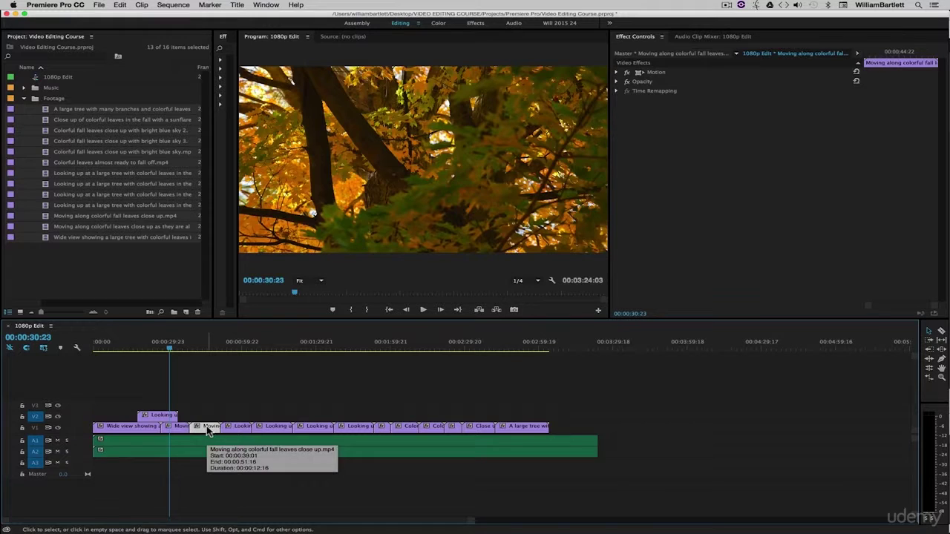
drag(209, 431, 176, 406)
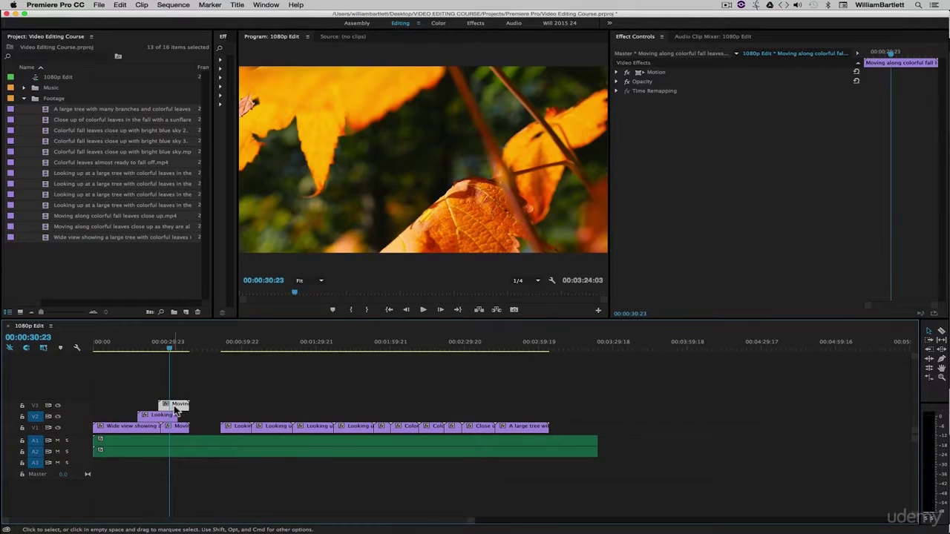
- Turn off the output of V3 and V2 to compare the three stacked clips, and turn both tracks back on
click(58, 406)
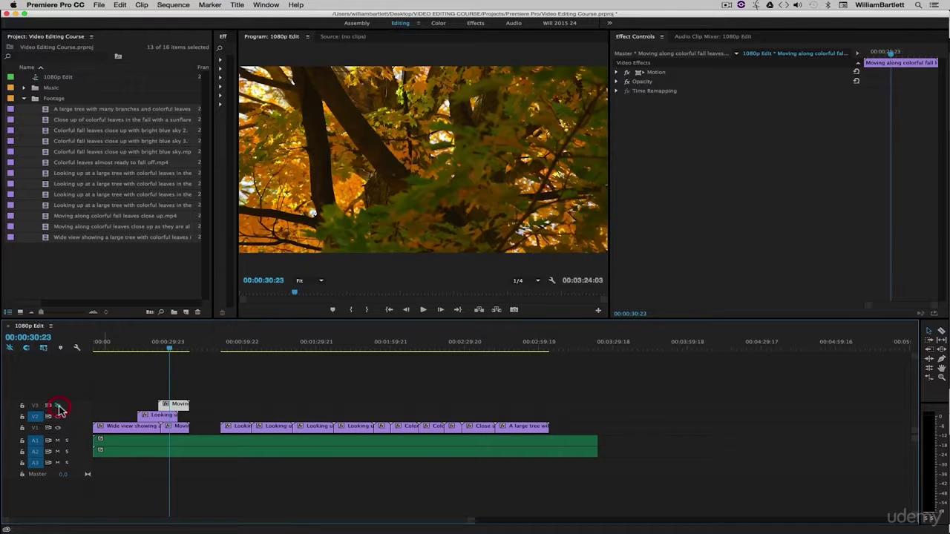
click(168, 417)
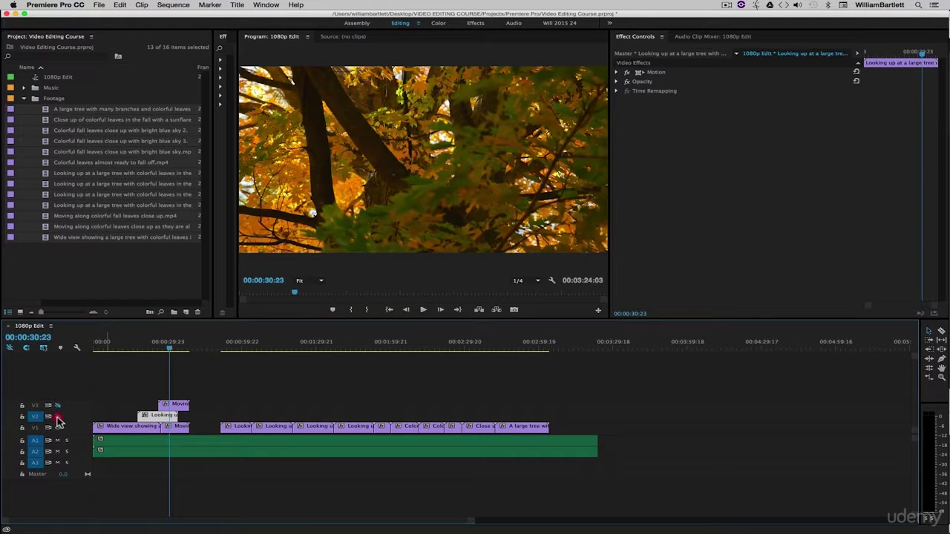
click(58, 417)
click(170, 429)
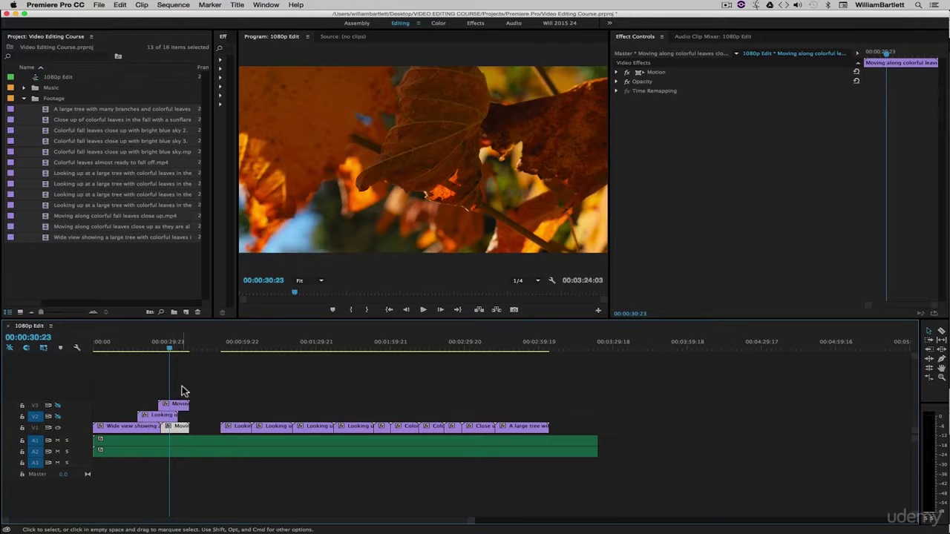
click(58, 417)
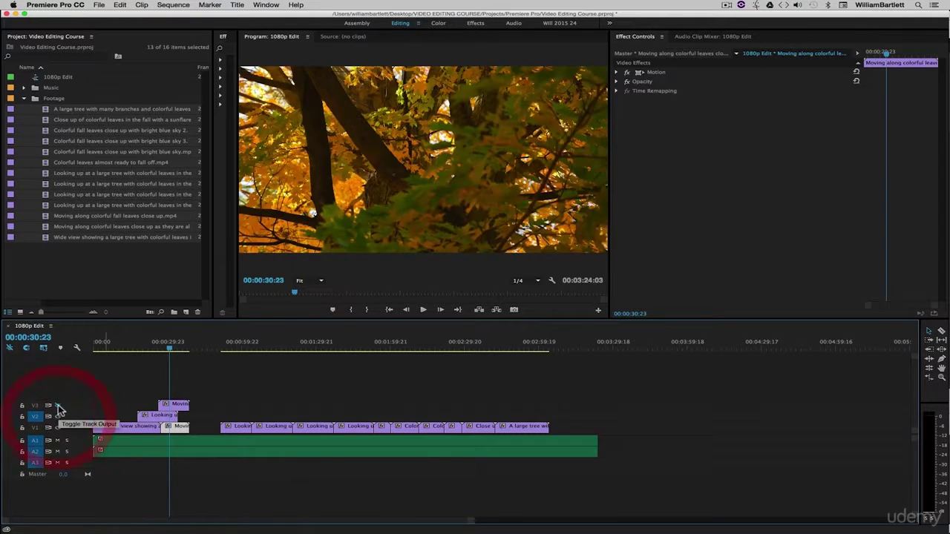
click(58, 405)
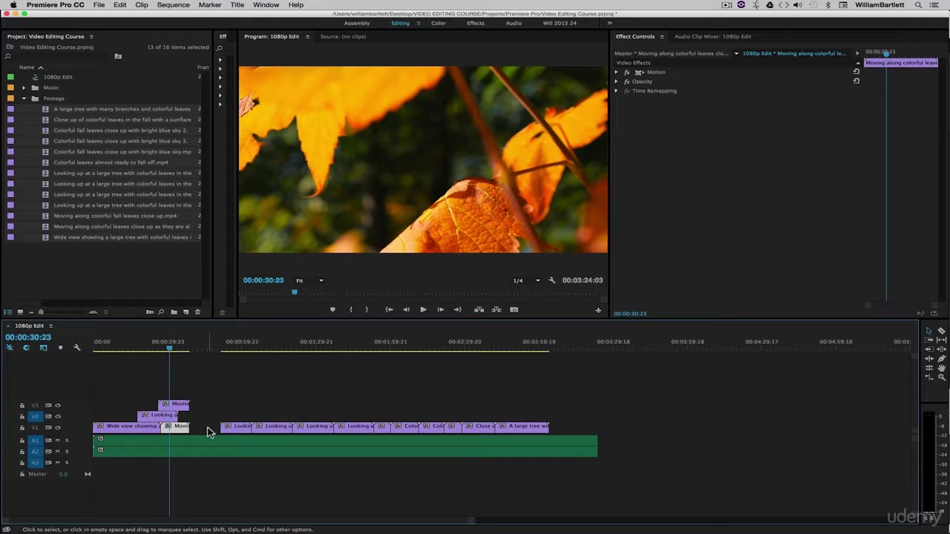
- Play the sequence from 00:00:11:05 through the stacked clips and the V1 gap, stopping at 00:00:53:14, and clear the clip selection
click(122, 349)
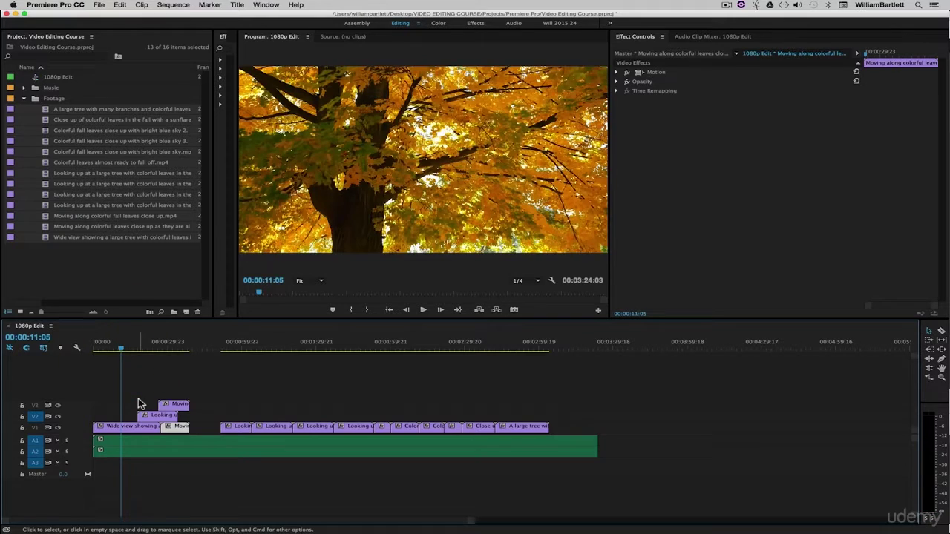
key(space)
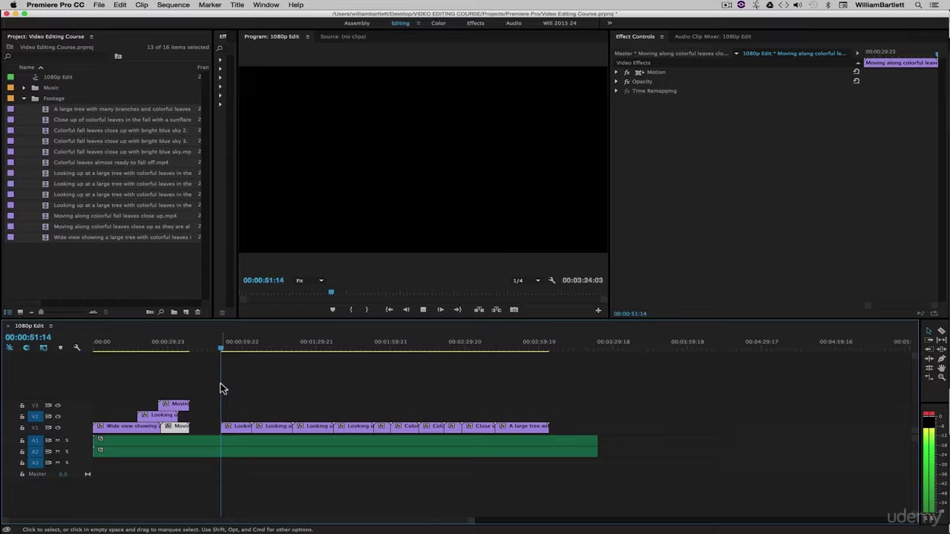
key(space)
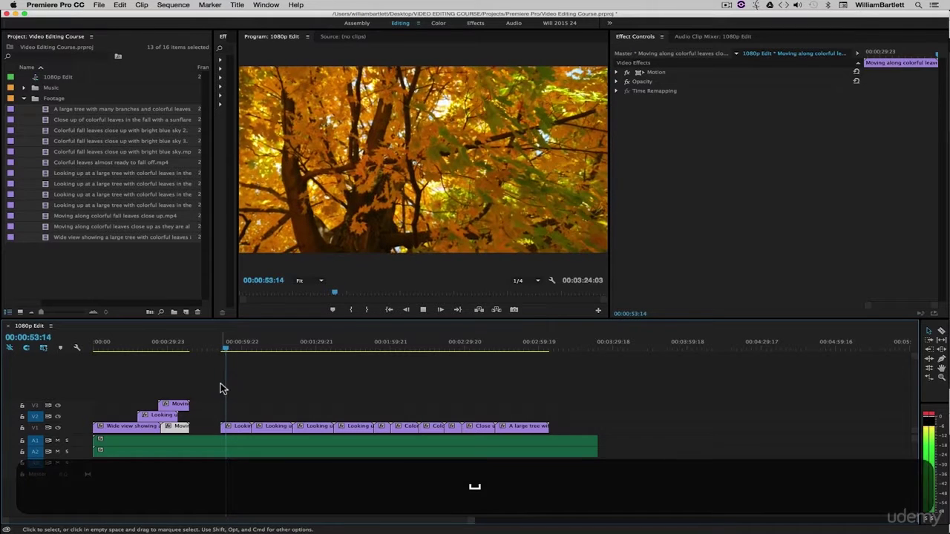
click(212, 382)
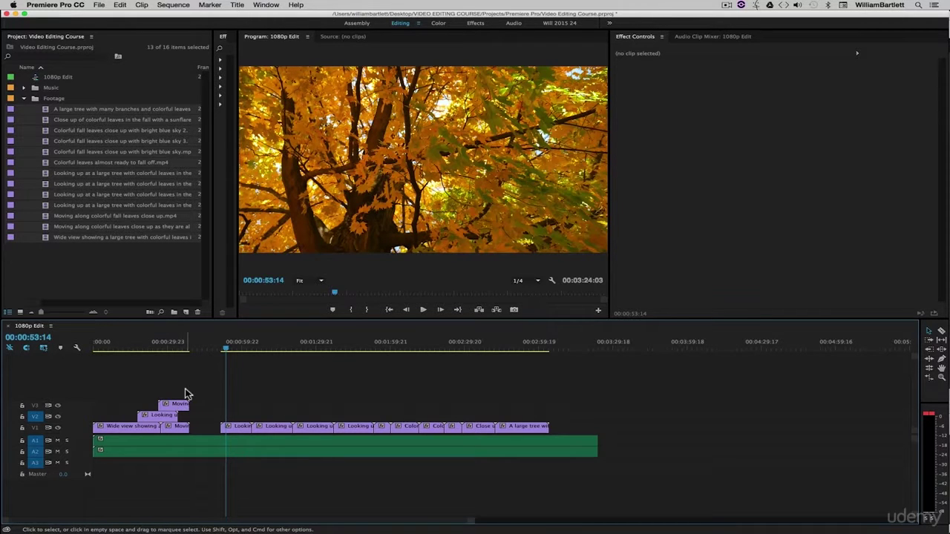
- Move the V3 clip back down into the gap on V1 and delete the "Looking up" clip from V2
drag(178, 407, 199, 427)
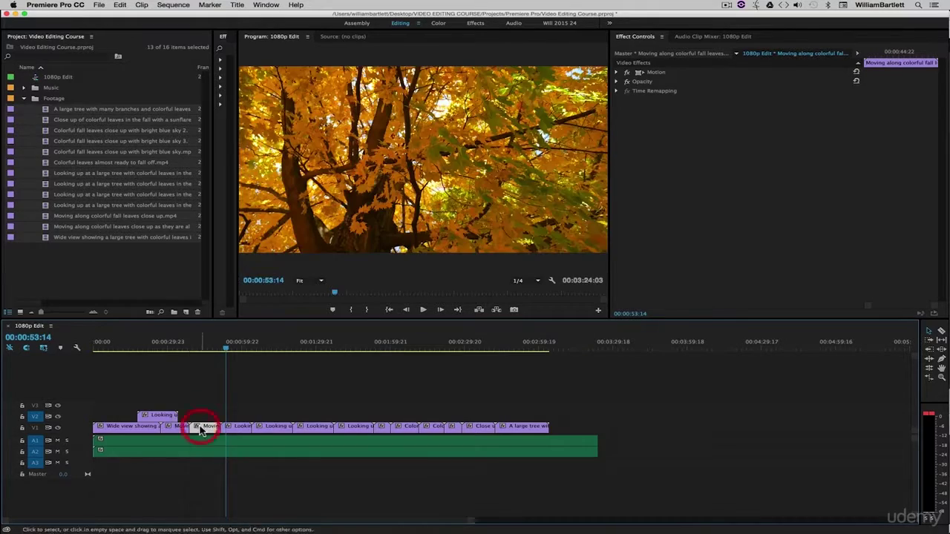
click(158, 416)
key(BackSpace)
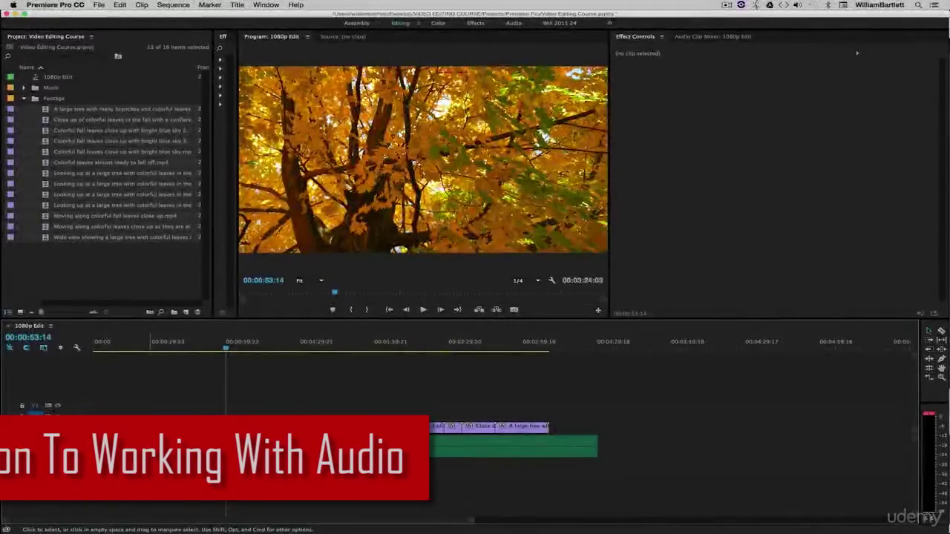
- Examine the Discover.wav music clip spanning A1 and A2 by selecting it, and leave it deselected
click(127, 445)
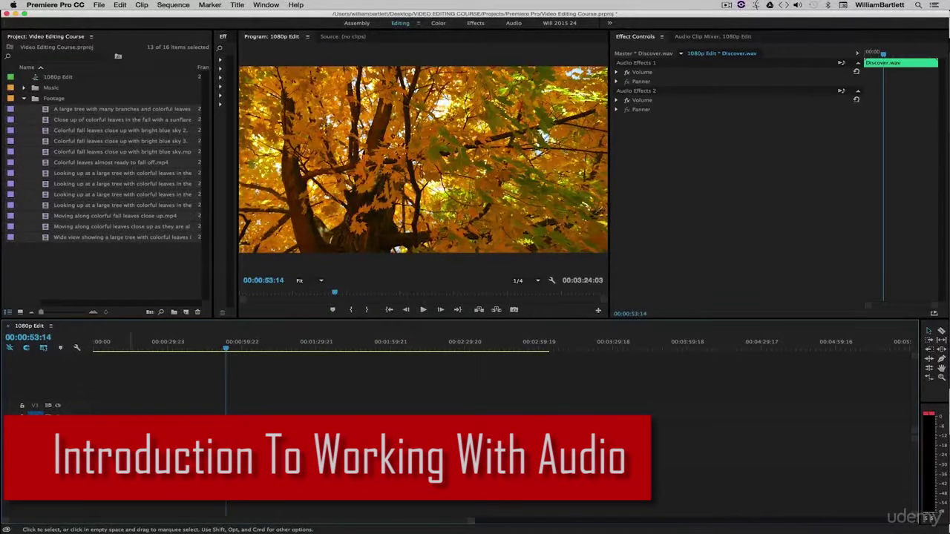
click(134, 479)
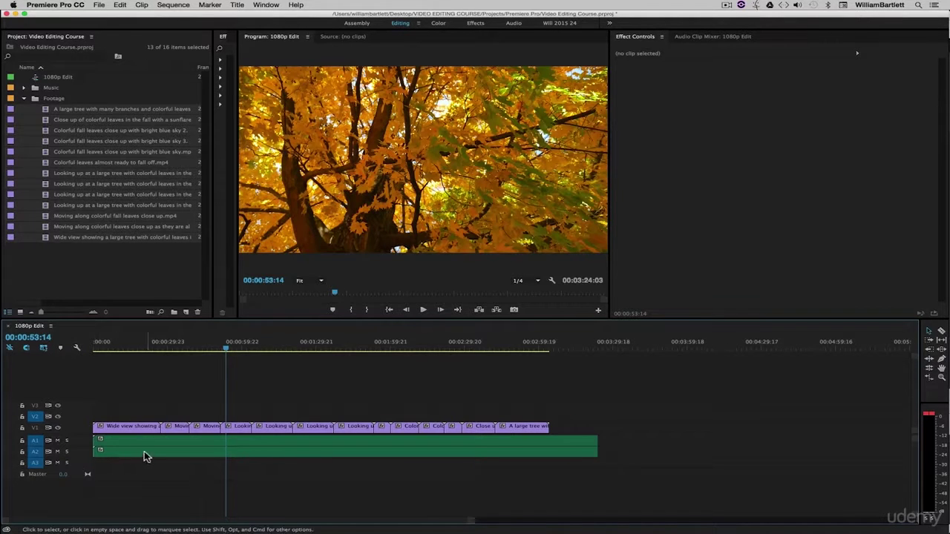
click(145, 499)
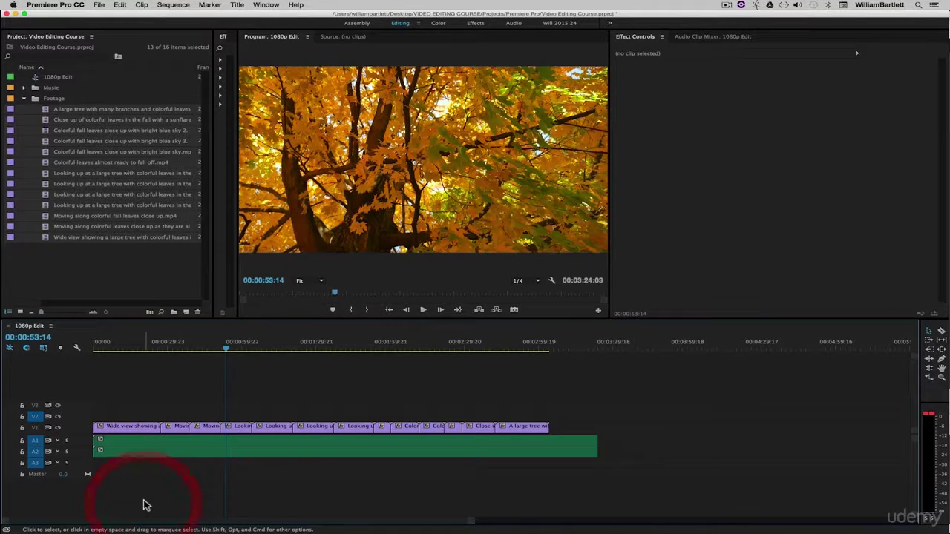
click(163, 450)
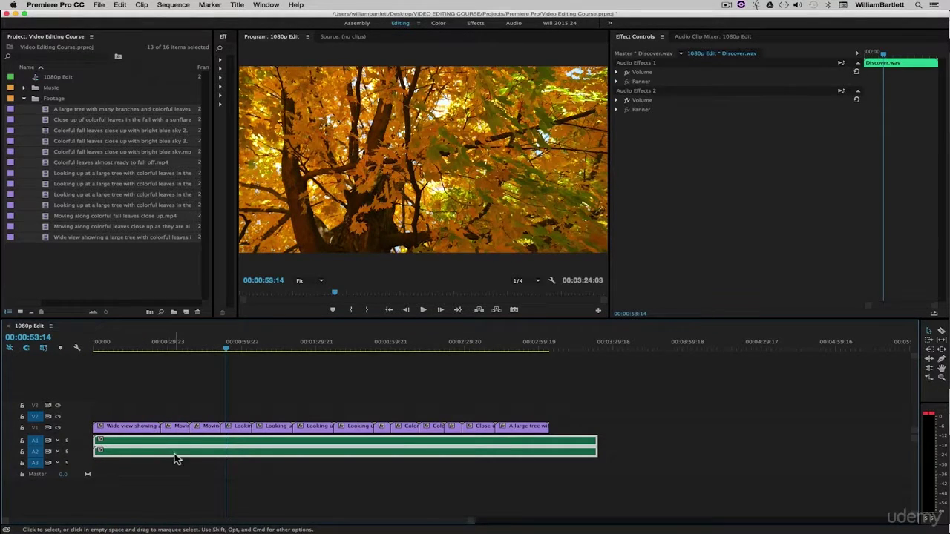
click(166, 466)
click(164, 447)
click(175, 475)
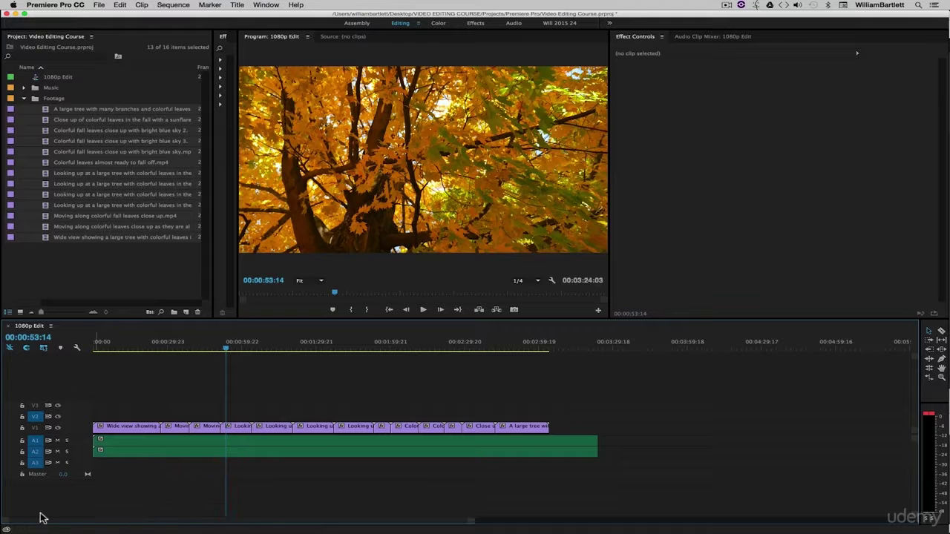
click(277, 468)
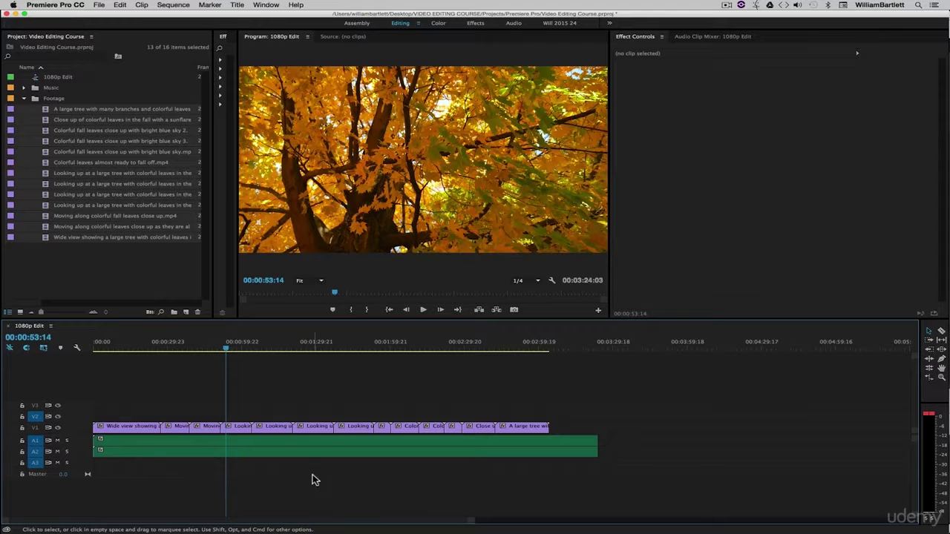
- Expand the Music bin, place Storm.wav on A3 and A4 starting at about 00:00:37, and save the project
click(116, 263)
click(24, 88)
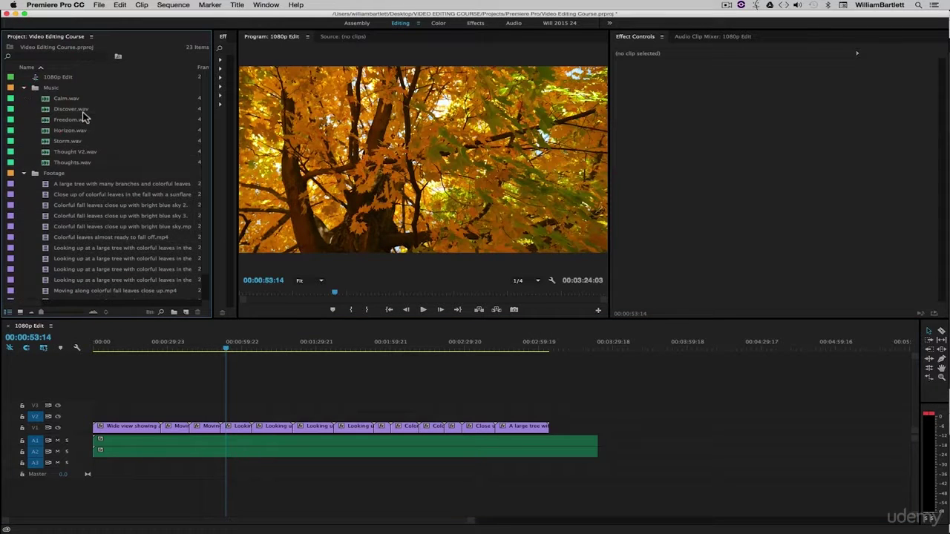
click(47, 141)
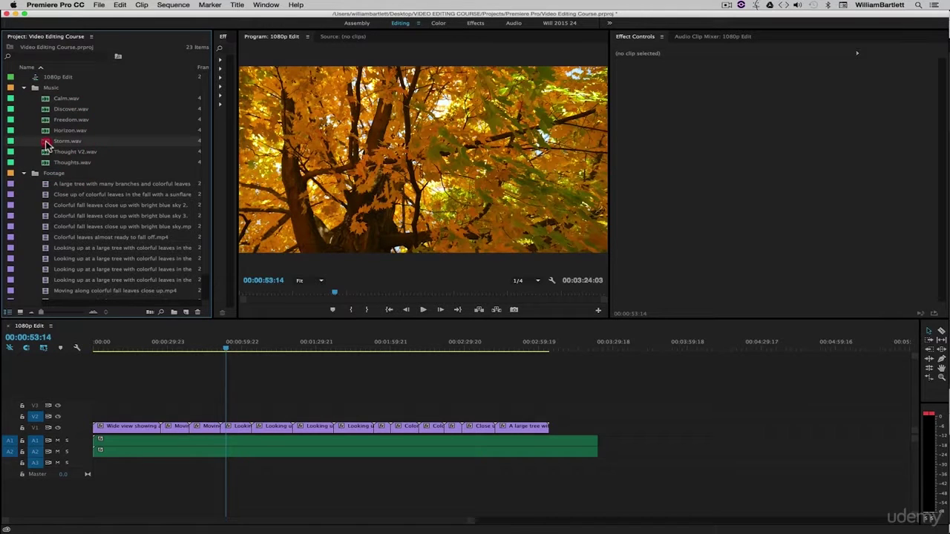
drag(47, 145, 186, 468)
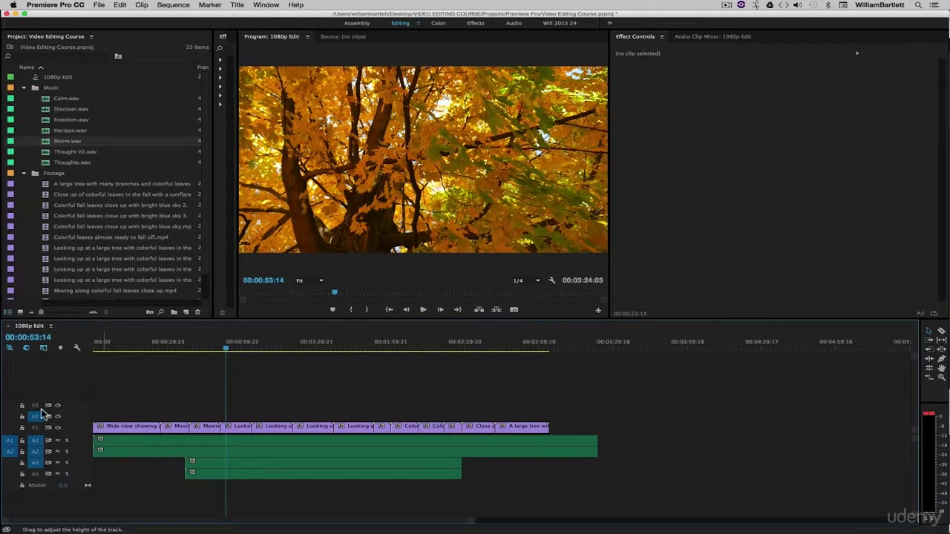
key(super+s)
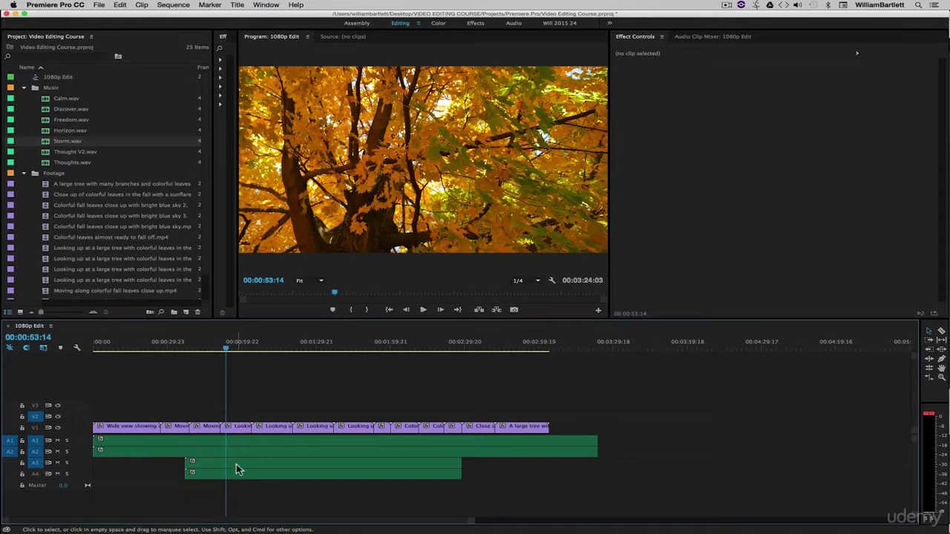
- Select Discover.wav on A1 and A2 and Storm.wav on A3 and A4 in turn to compare the tracks they occupy
click(219, 445)
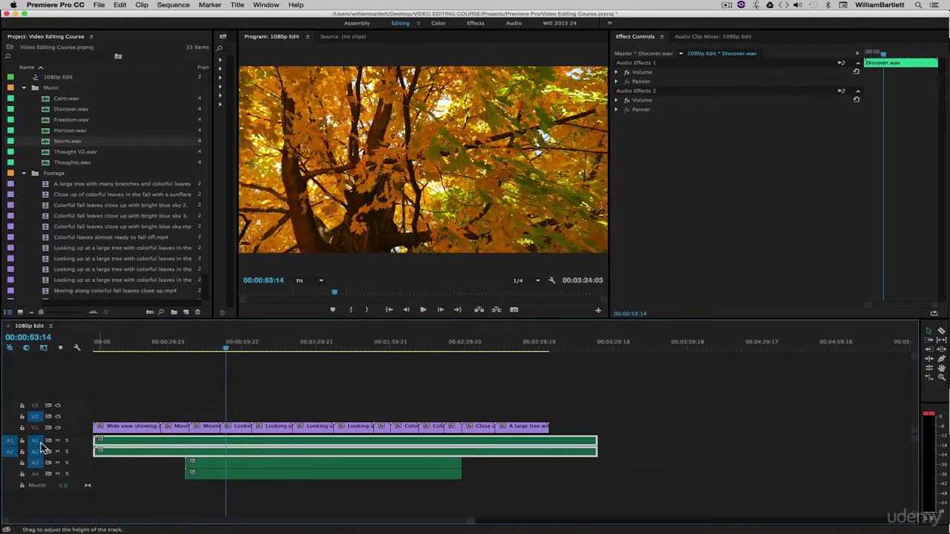
click(217, 462)
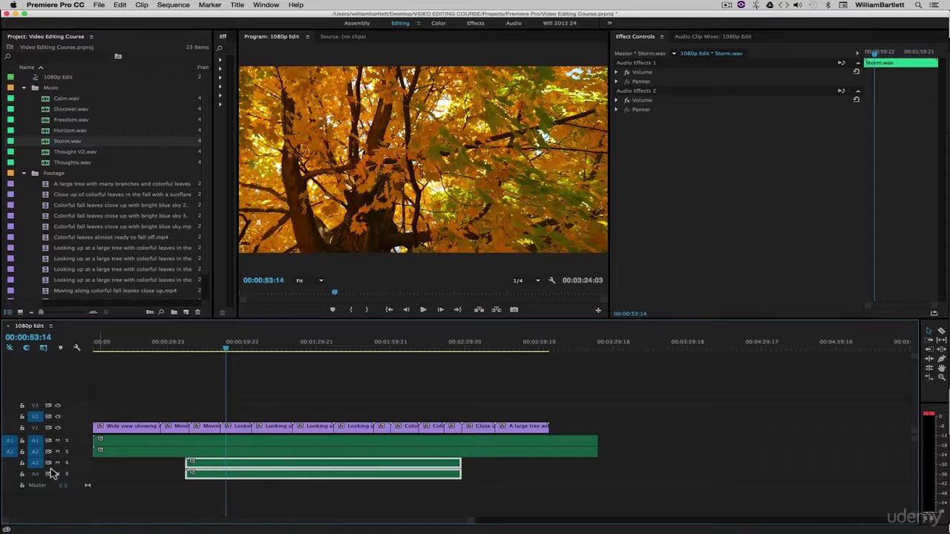
- Play the sequence from the playhead, toggling the mutes on A1/A2 and A3/A4 to compare the two songs, and stop playback
click(253, 454)
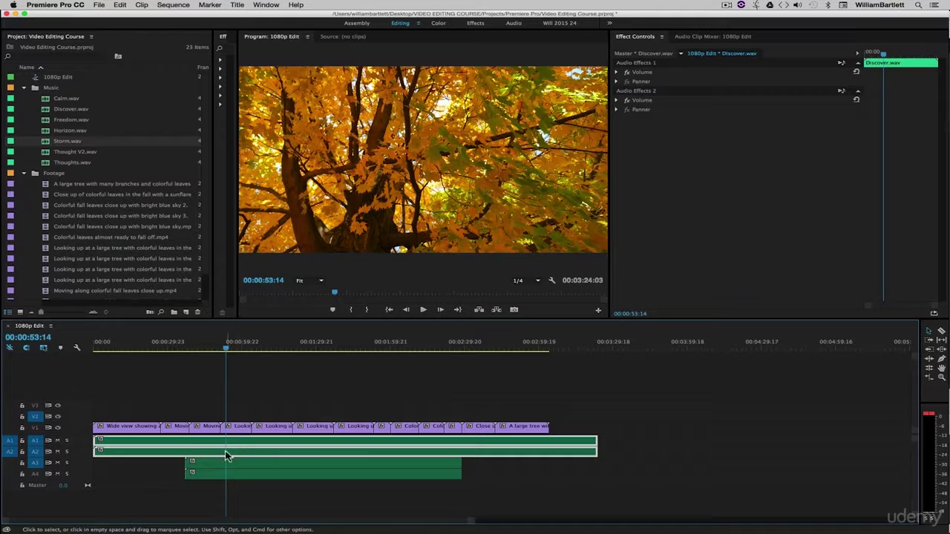
key(space)
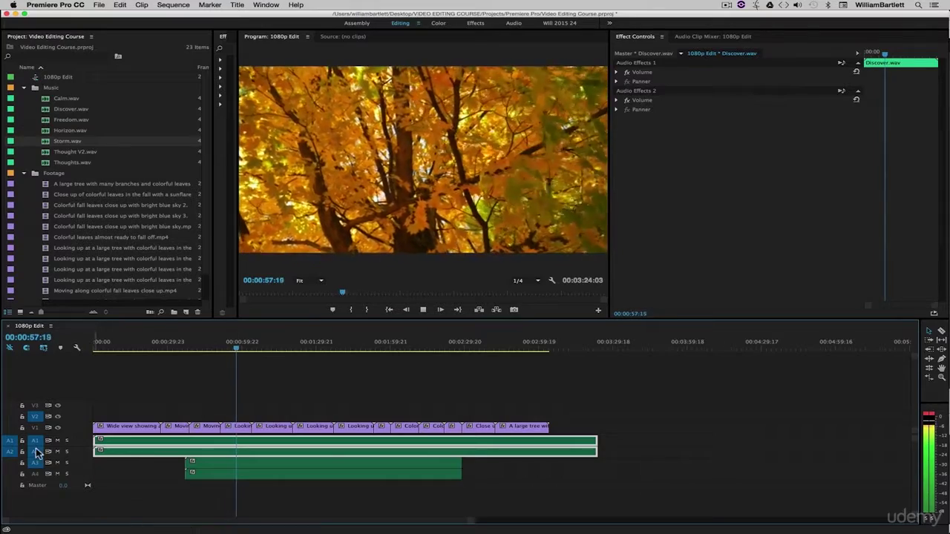
click(57, 441)
click(57, 451)
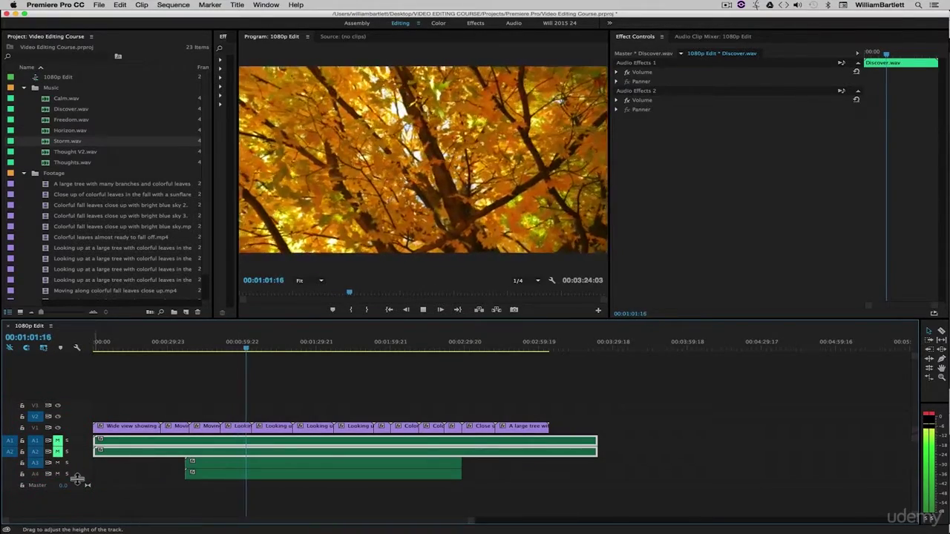
click(58, 464)
click(58, 474)
click(59, 452)
click(59, 441)
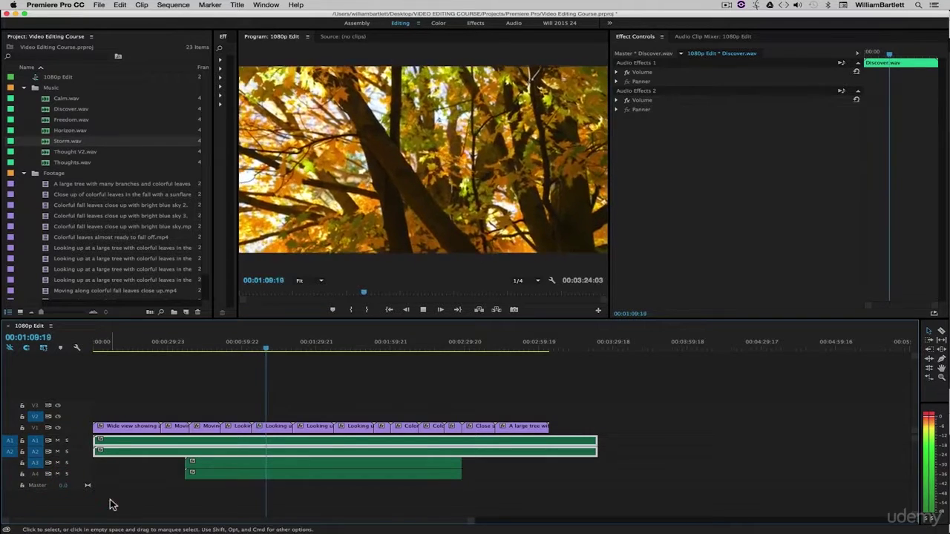
key(space)
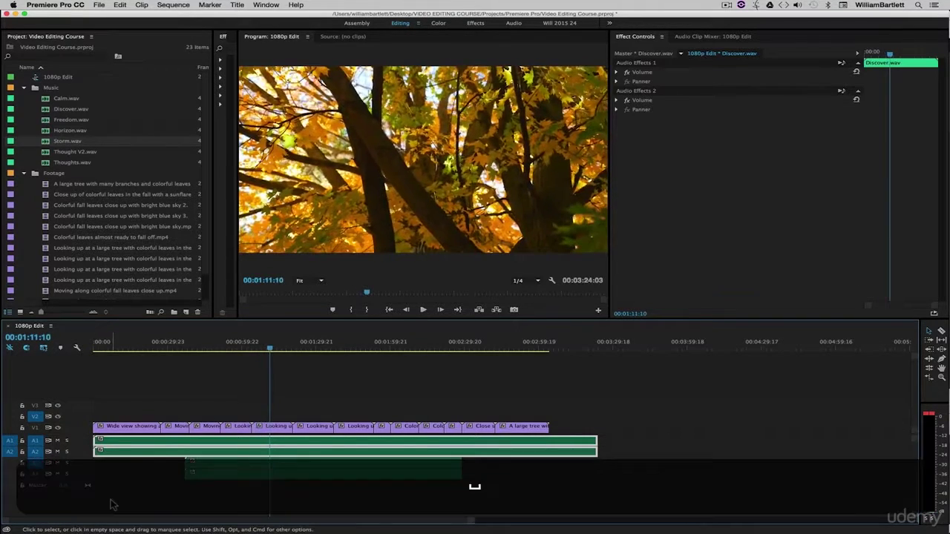
- Delete Storm.wav from A3 and A4, and move the opening "Wide view showing a large tree" clip from V1 up to a new V4 track
click(258, 466)
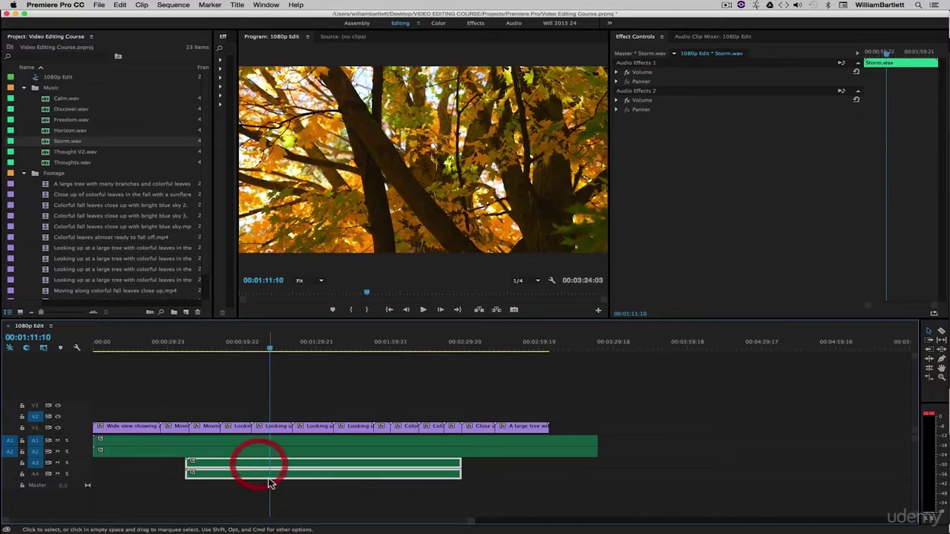
key(BackSpace)
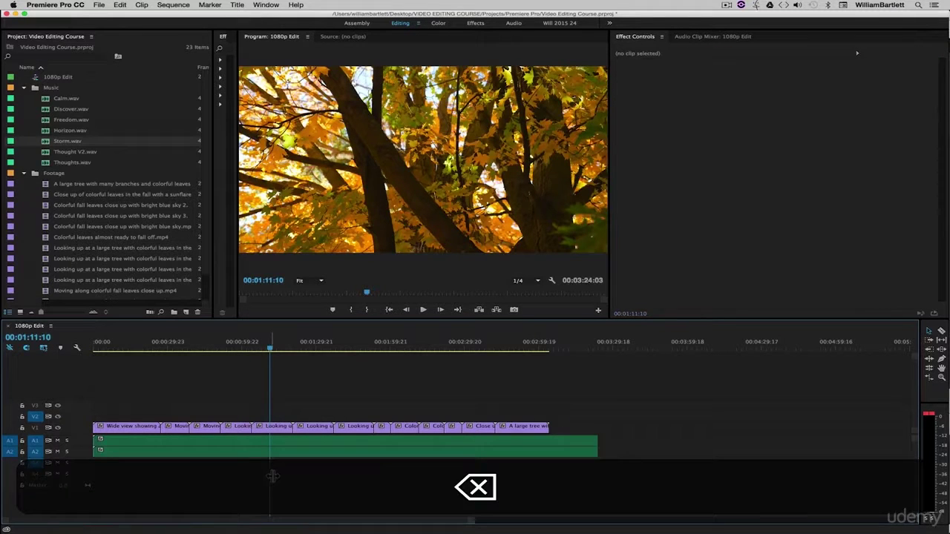
click(360, 375)
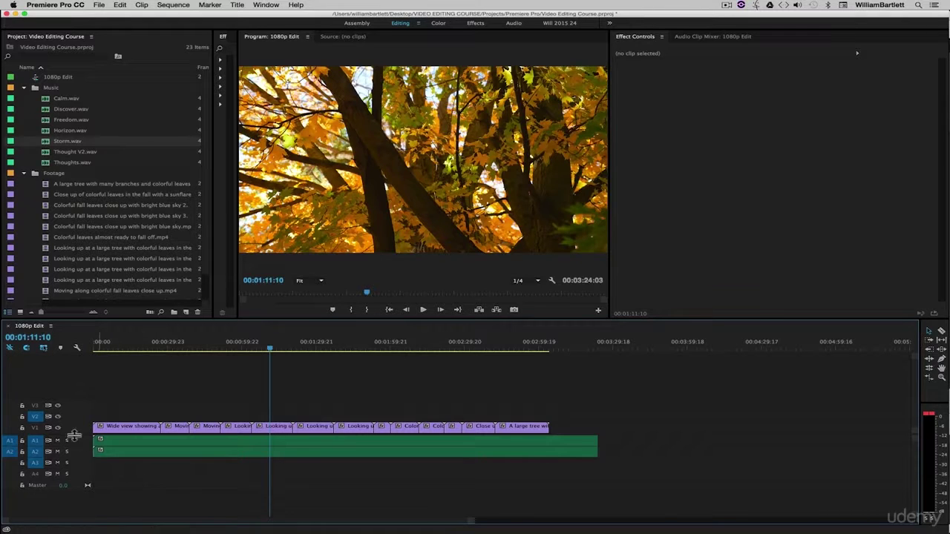
drag(121, 427, 113, 395)
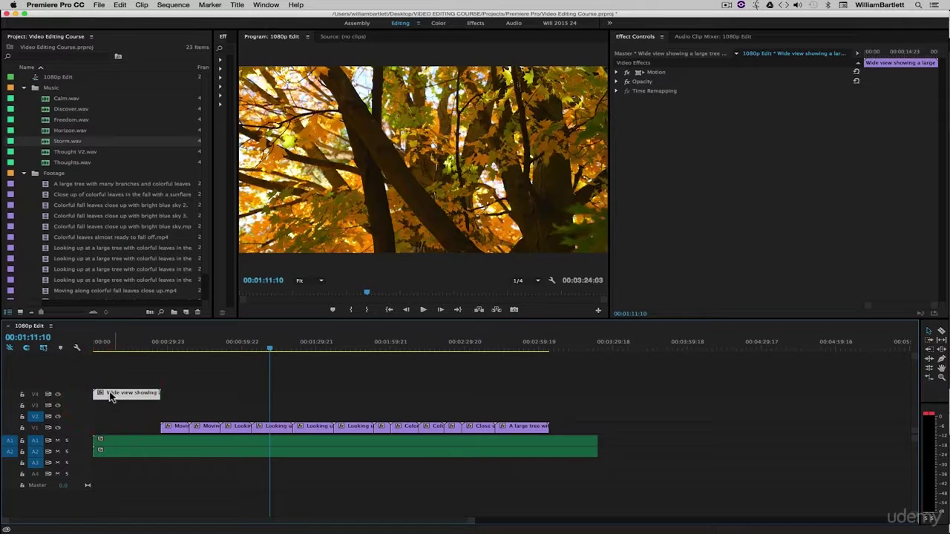
- Add 4 video tracks after Video 4 and no audio tracks, and check the video track stack up to V8
right_click(70, 380)
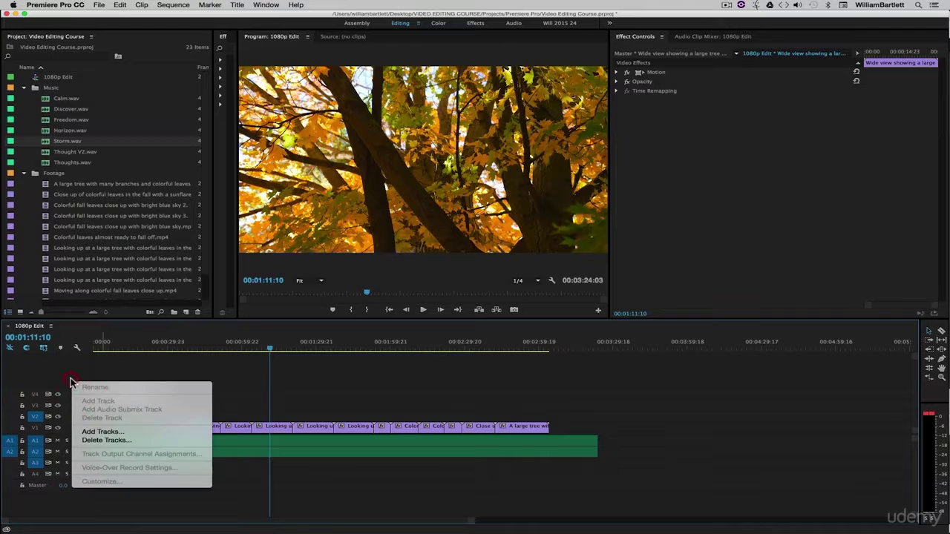
click(104, 431)
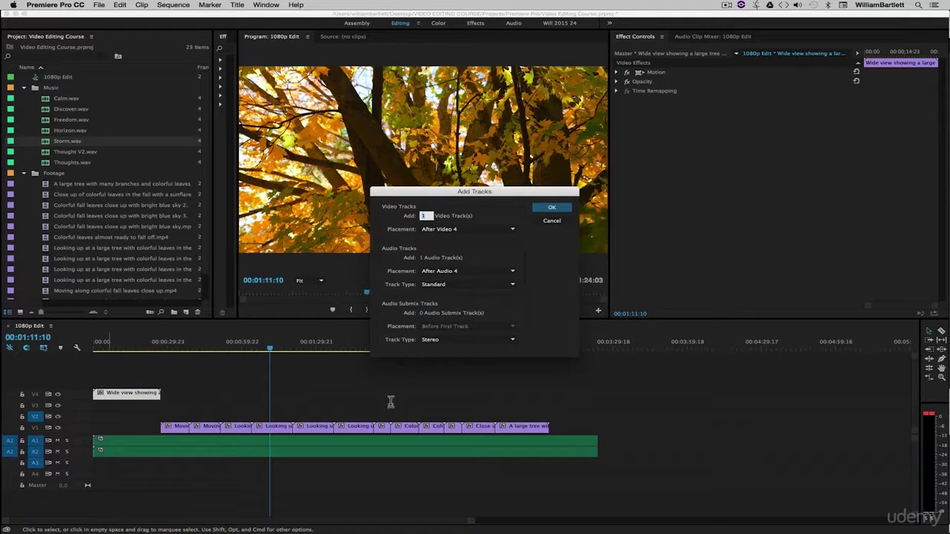
drag(458, 194, 323, 284)
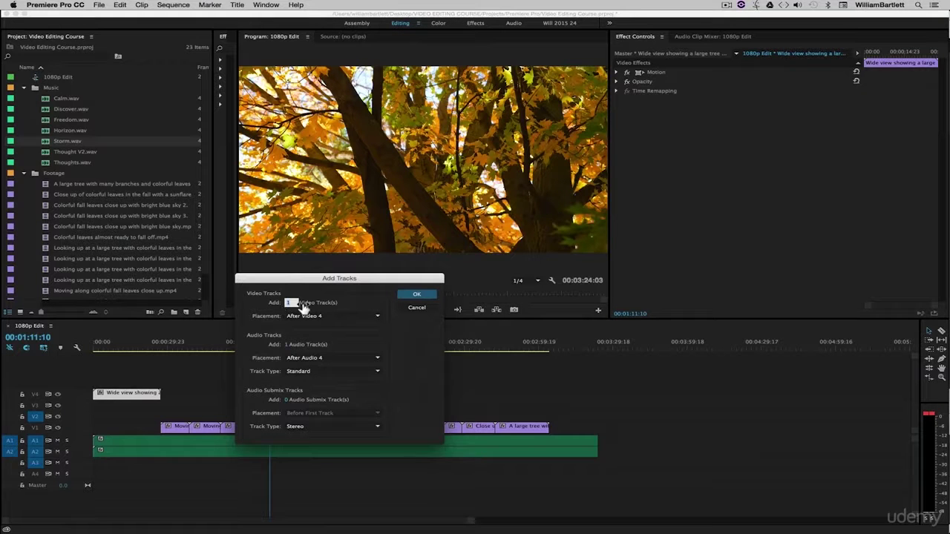
click(287, 345)
drag(287, 344, 219, 346)
click(287, 302)
text(4)
click(416, 294)
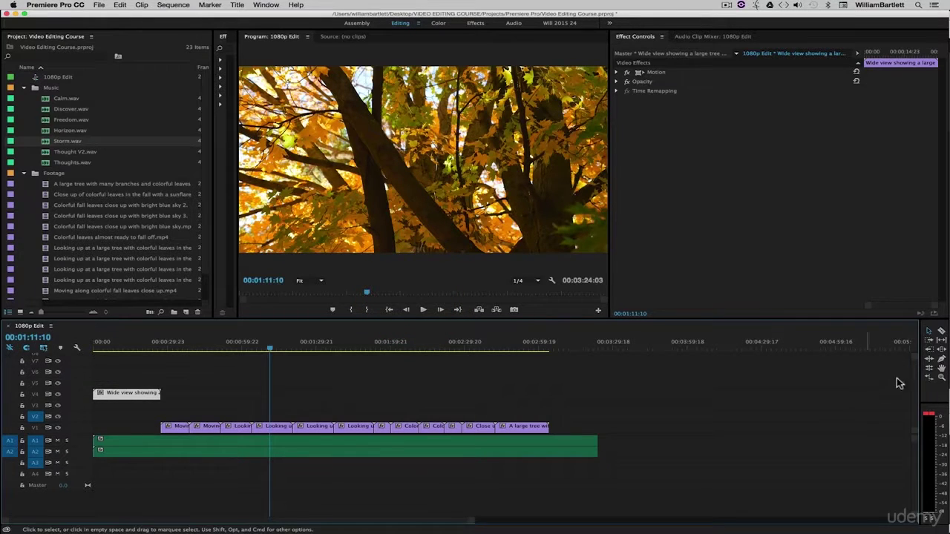
scroll(918, 373, up, 2)
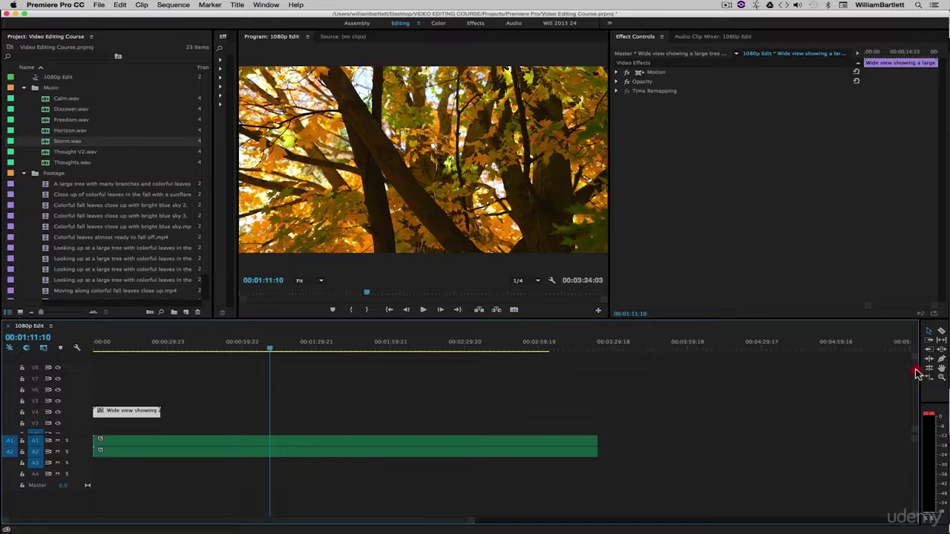
scroll(917, 376, down, 1)
scroll(916, 377, up, 1)
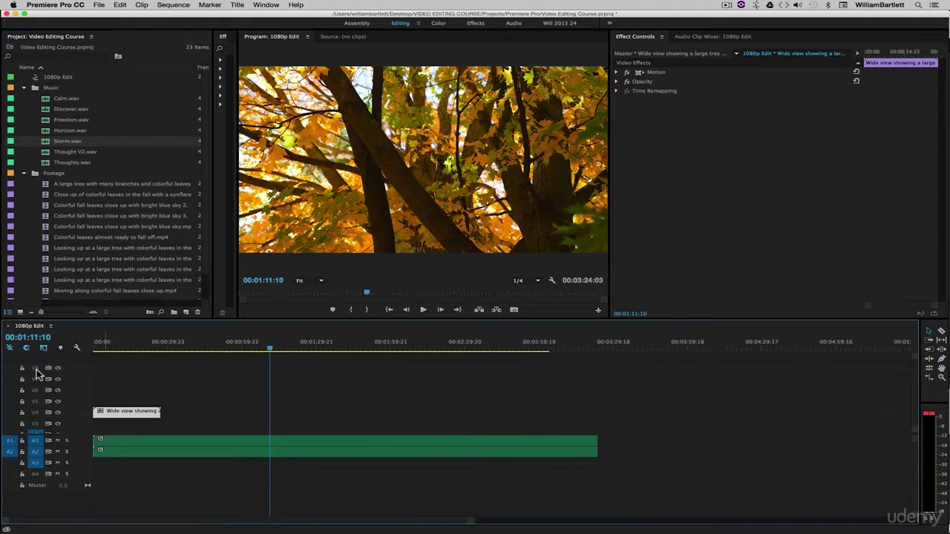
drag(917, 380, 919, 402)
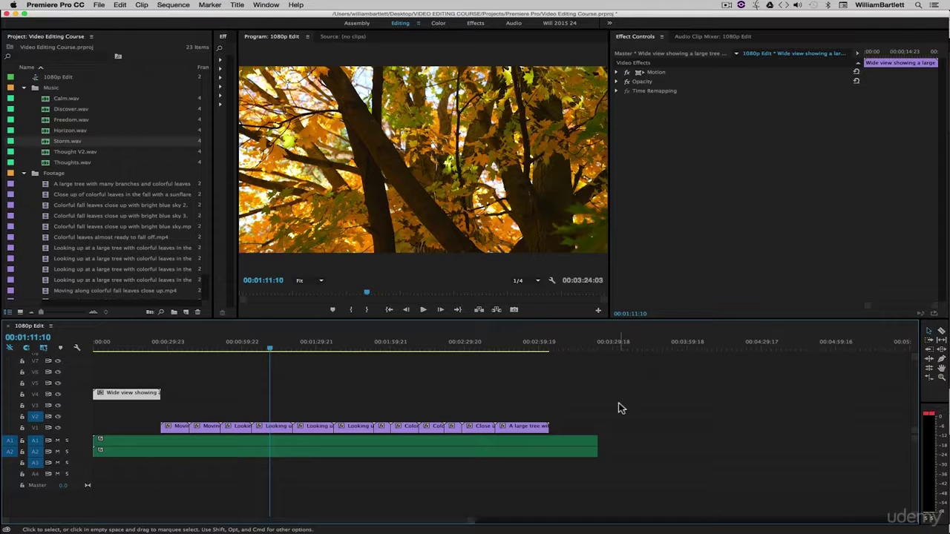
- Set Timeline Mouse Scrolling to Vertical in the General preferences and try scrolling through the video tracks
click(62, 4)
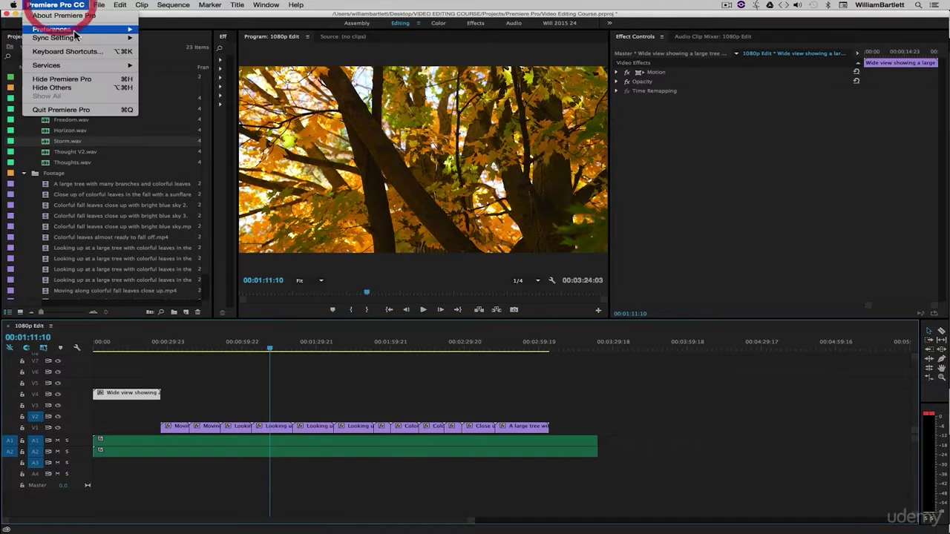
click(71, 29)
click(161, 29)
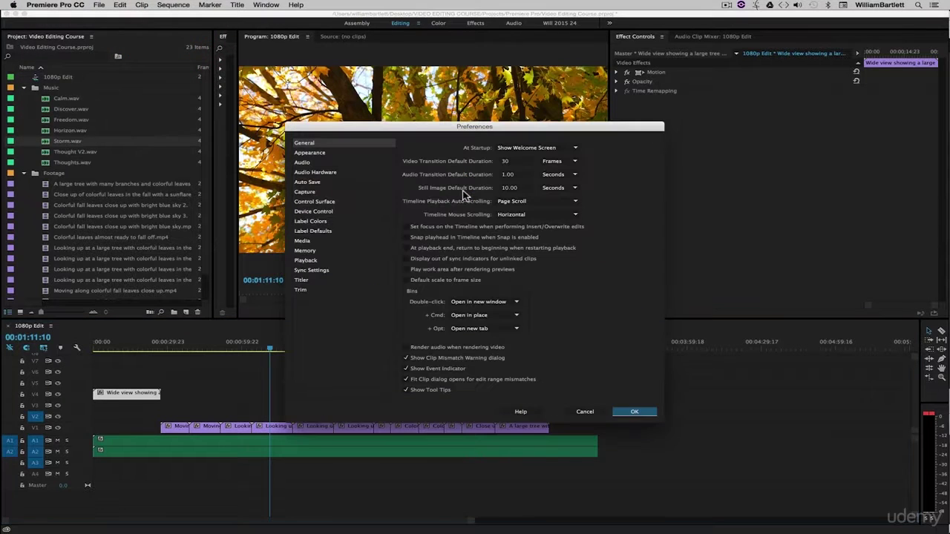
click(511, 215)
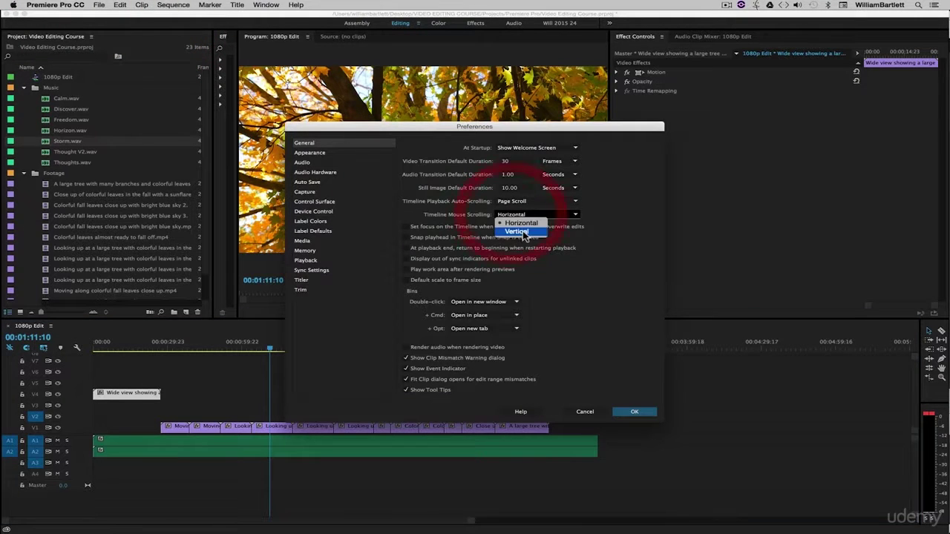
click(521, 225)
click(642, 412)
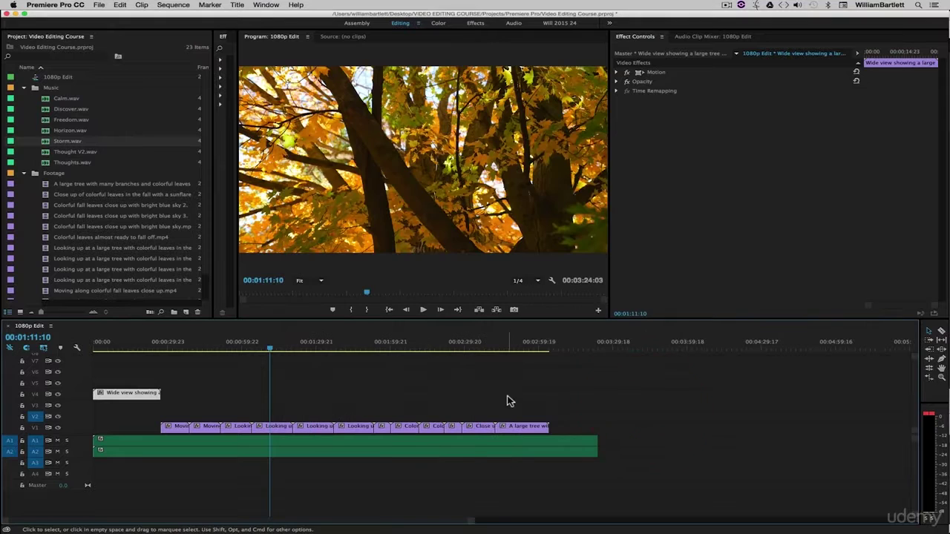
scroll(507, 396, up, 2)
scroll(507, 396, down, 2)
scroll(506, 395, up, 2)
scroll(506, 400, down, 1)
- Set Timeline Mouse Scrolling back to Horizontal in the General preferences
click(56, 4)
mouse_move(78, 31)
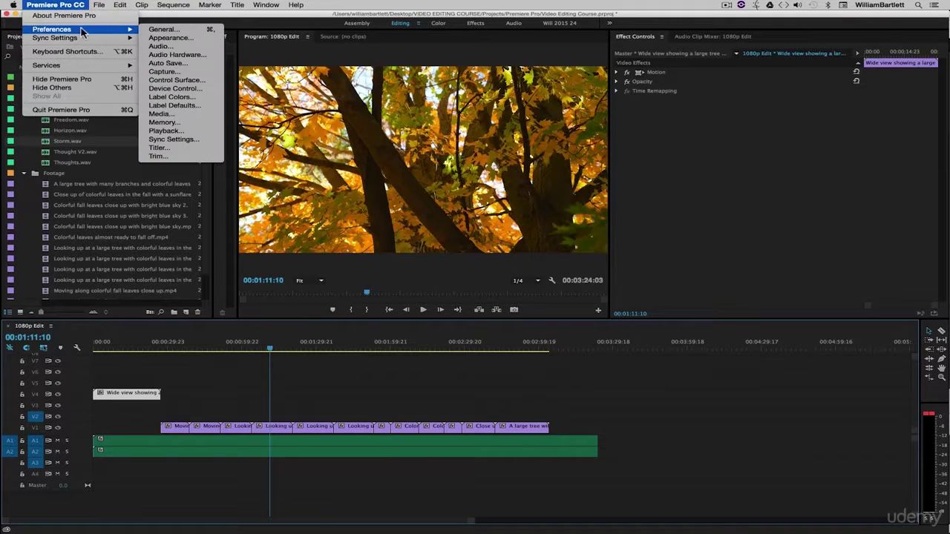
click(163, 29)
click(530, 216)
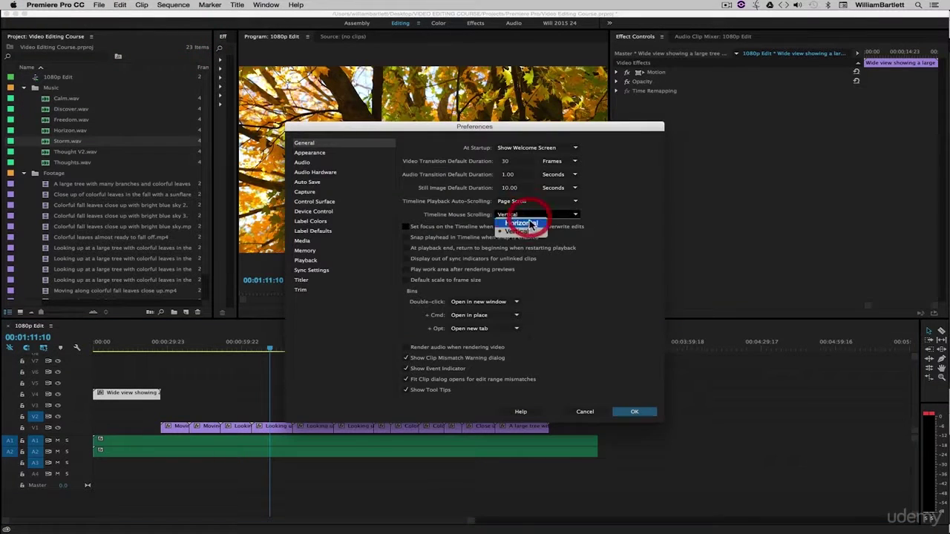
click(528, 222)
click(639, 412)
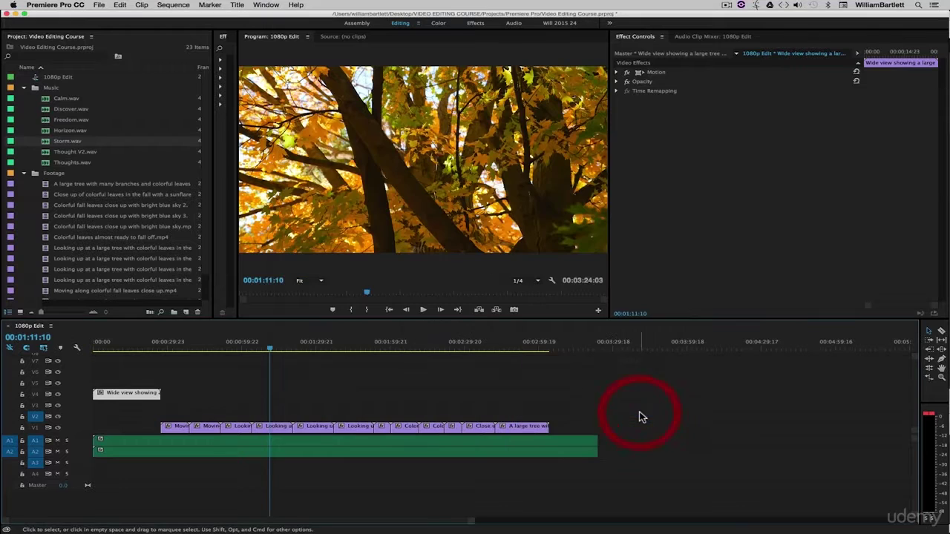
- Deselect the clip and examine the timeline at different zoom levels around the playhead, moving the playhead to 00:00:44:20
click(640, 416)
key(minus)
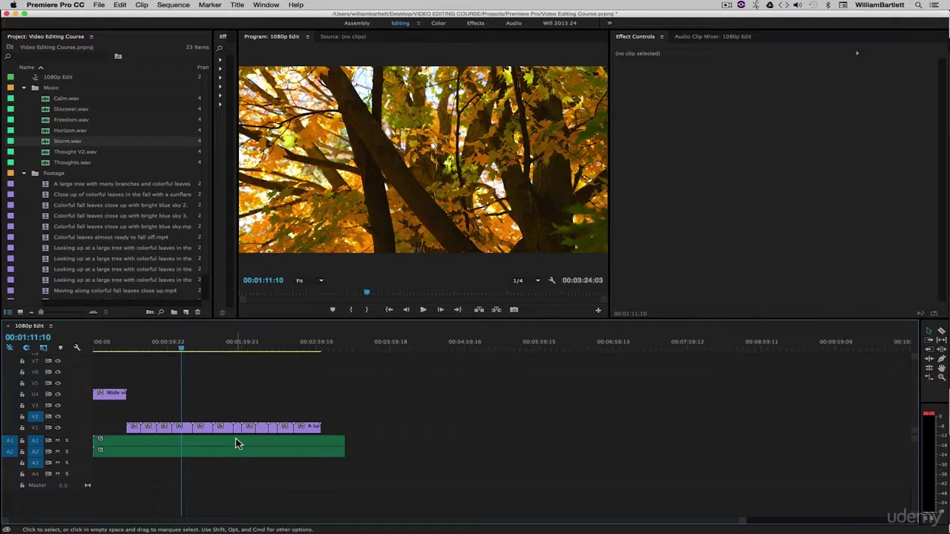
key(=)
key(=)
key(=)
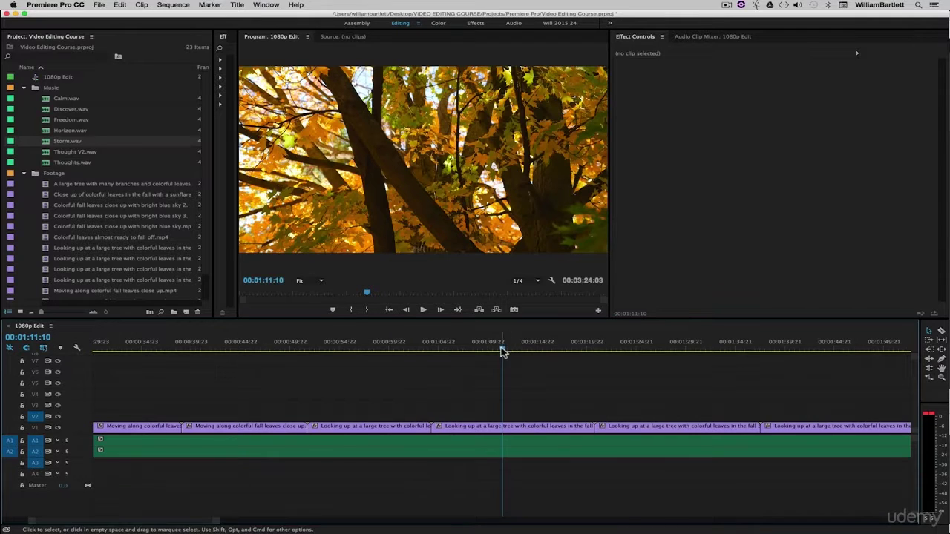
click(239, 348)
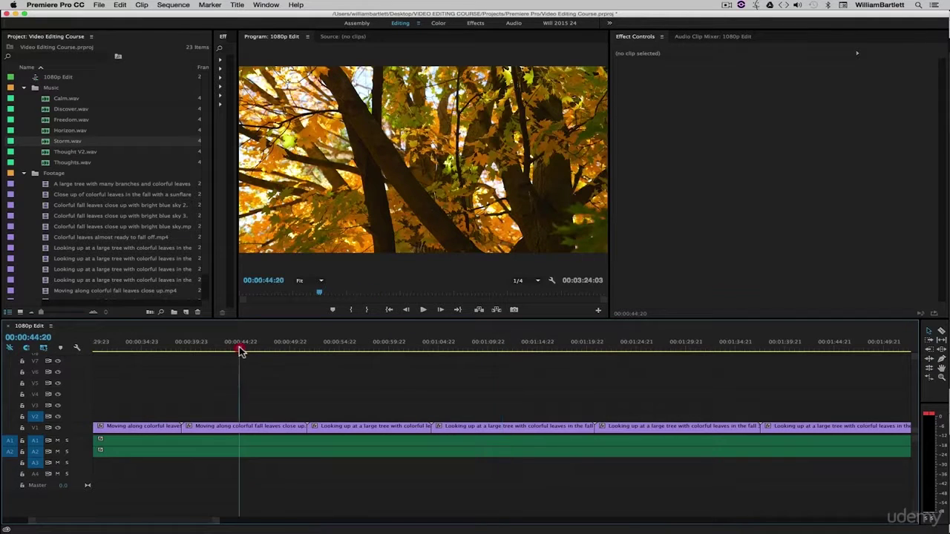
key(=)
key(=)
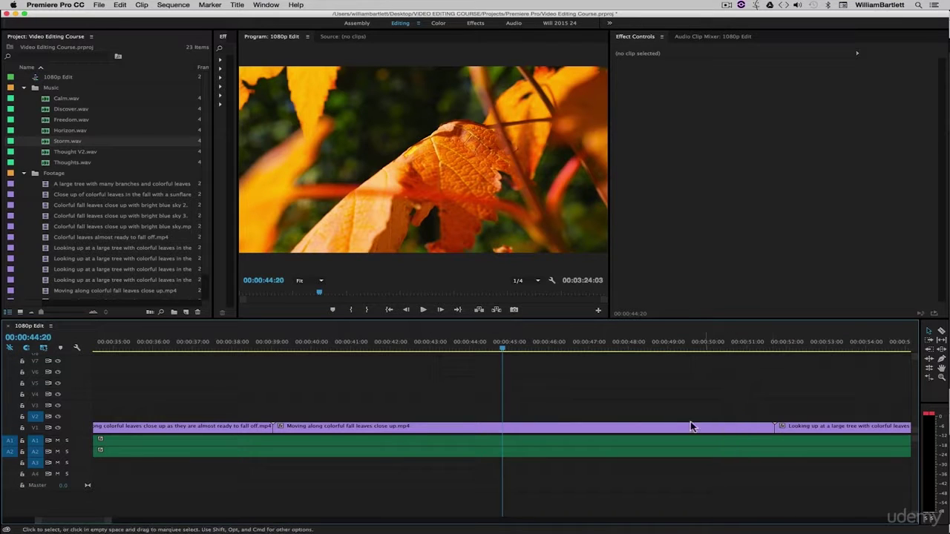
- Look along the zoomed-in timeline in both directions, place the playhead at 00:01:05:12, and return to a view of the whole sequence
scroll(457, 393, right, 5)
scroll(457, 394, right, 10)
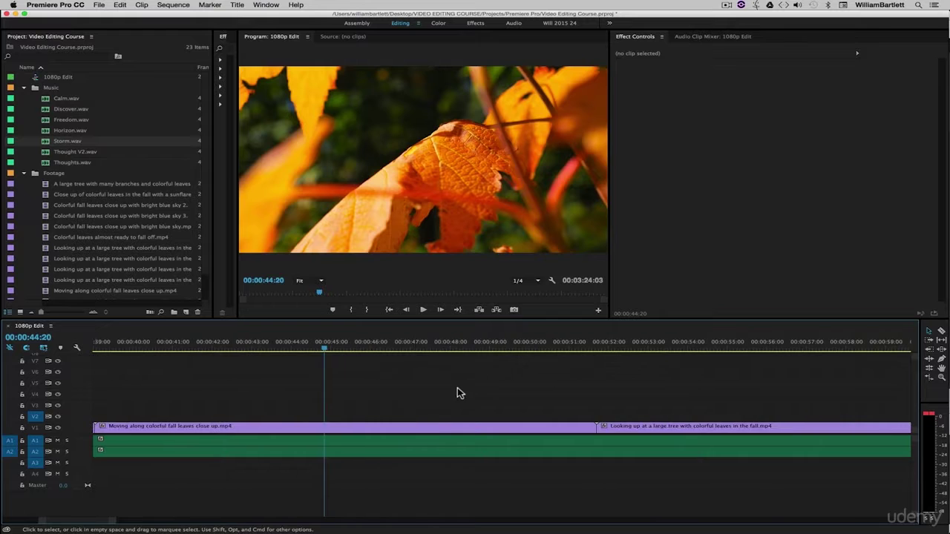
scroll(459, 388, right, 8)
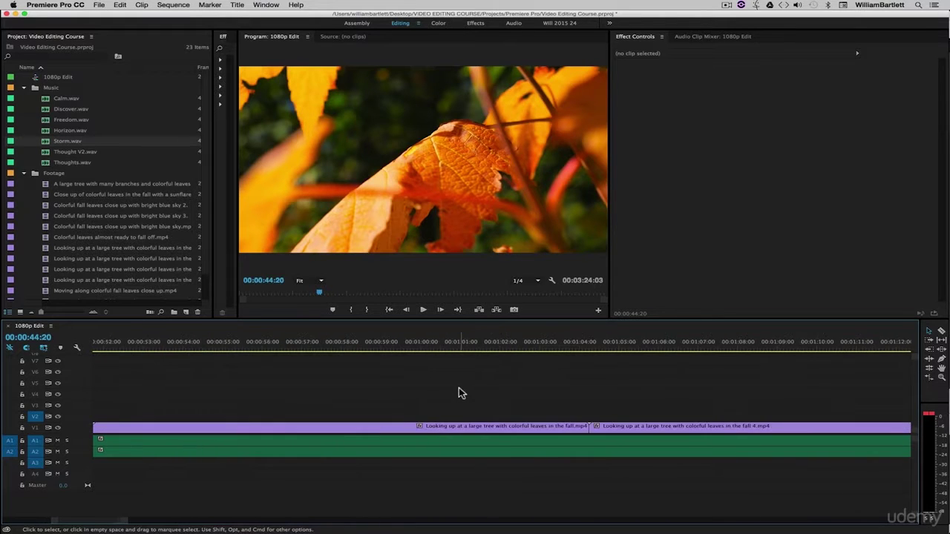
click(551, 349)
scroll(566, 385, right, 4)
scroll(566, 389, right, 4)
scroll(564, 389, left, 10)
scroll(562, 391, left, 2)
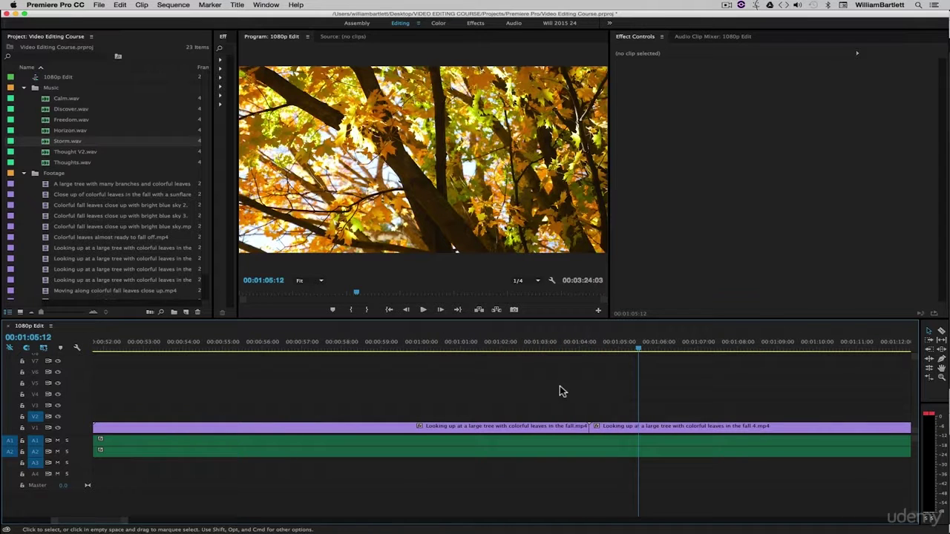
key(minus)
key(minus)
key(minus)
key(minus)
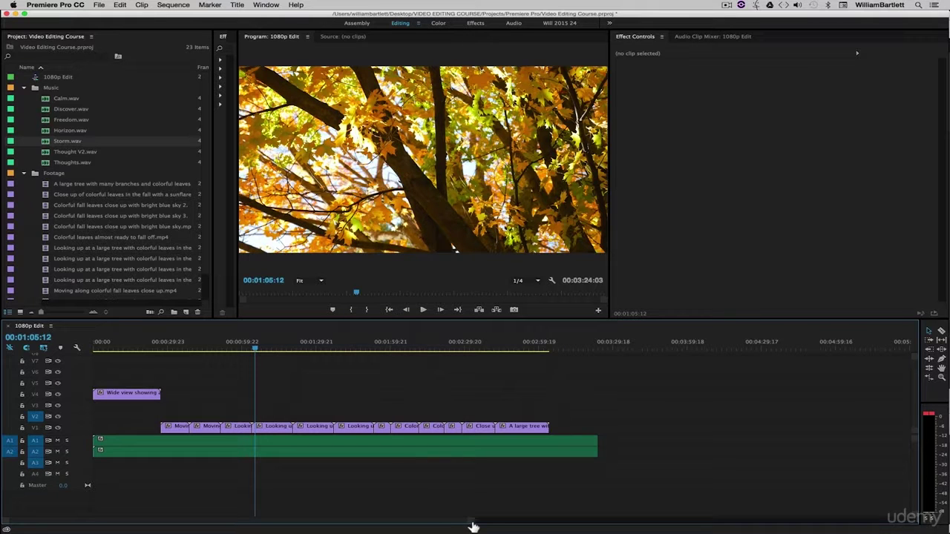
drag(472, 524, 700, 522)
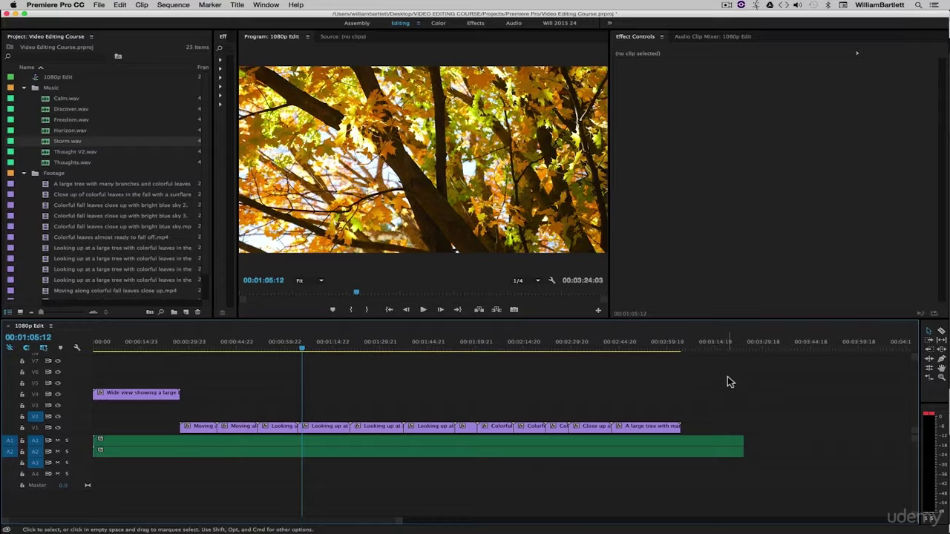
- Set the Program Monitor's playback resolution to Full and look through the lower resolution options
click(538, 282)
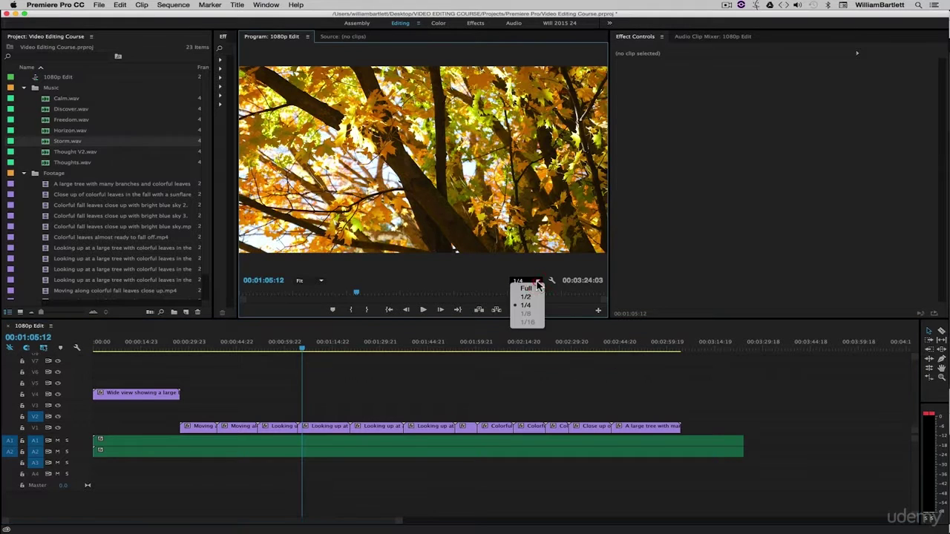
click(527, 288)
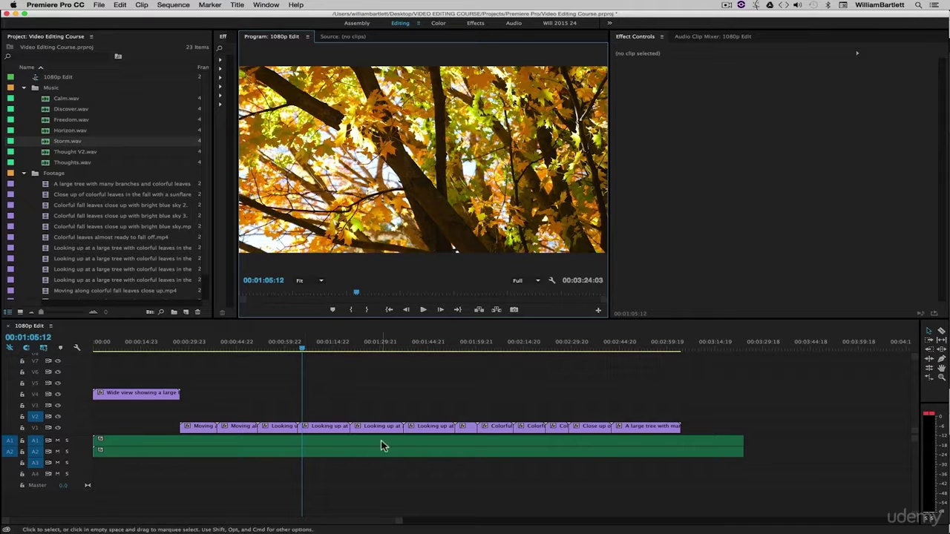
click(531, 282)
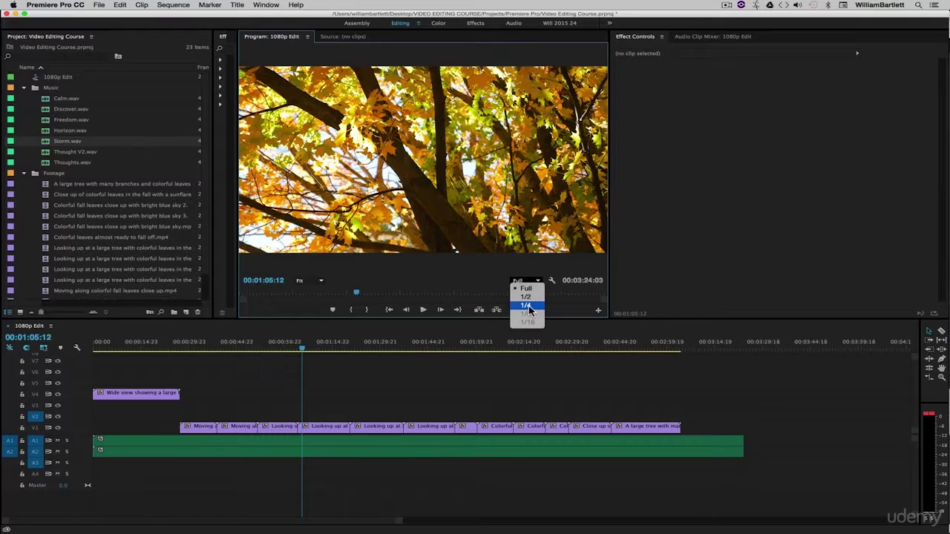
click(420, 275)
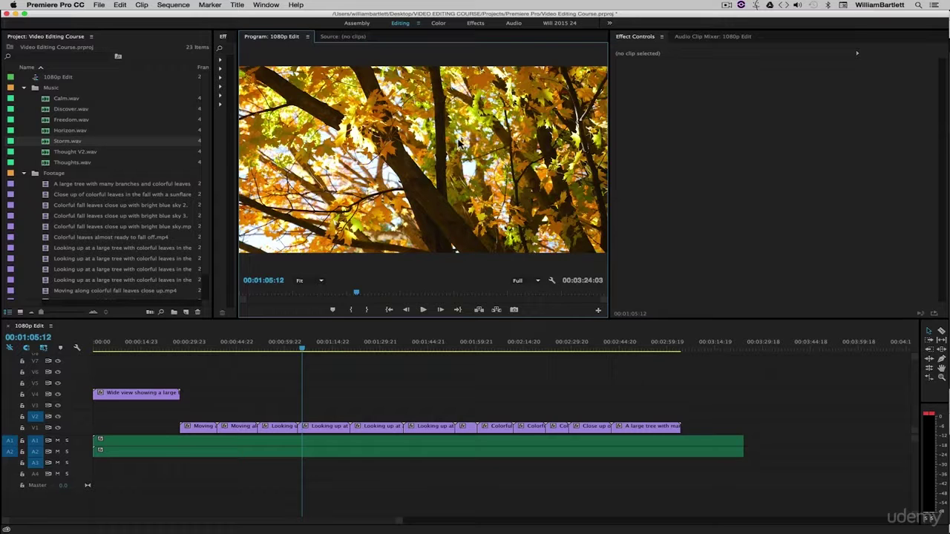
- Try the Program Monitor's playback resolution at 1/2 and set it back to 1/4
click(527, 282)
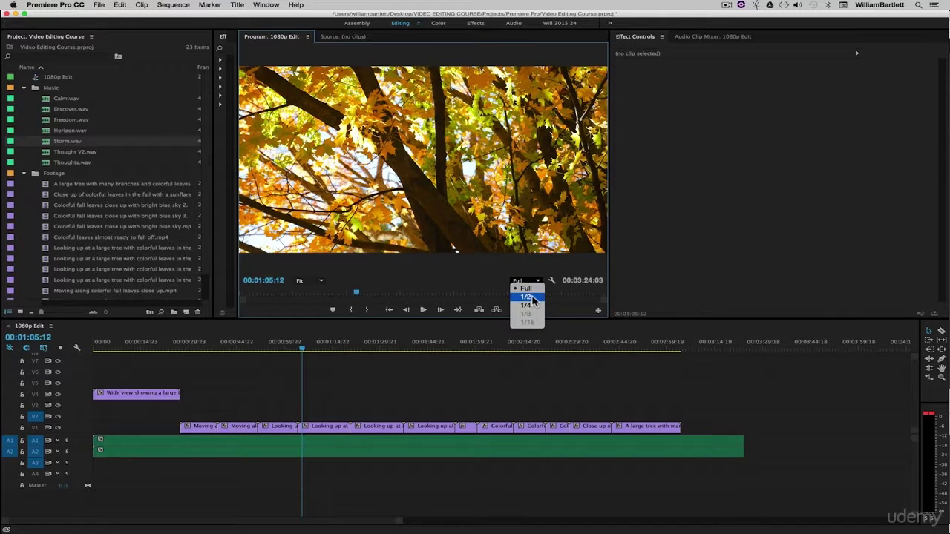
click(531, 297)
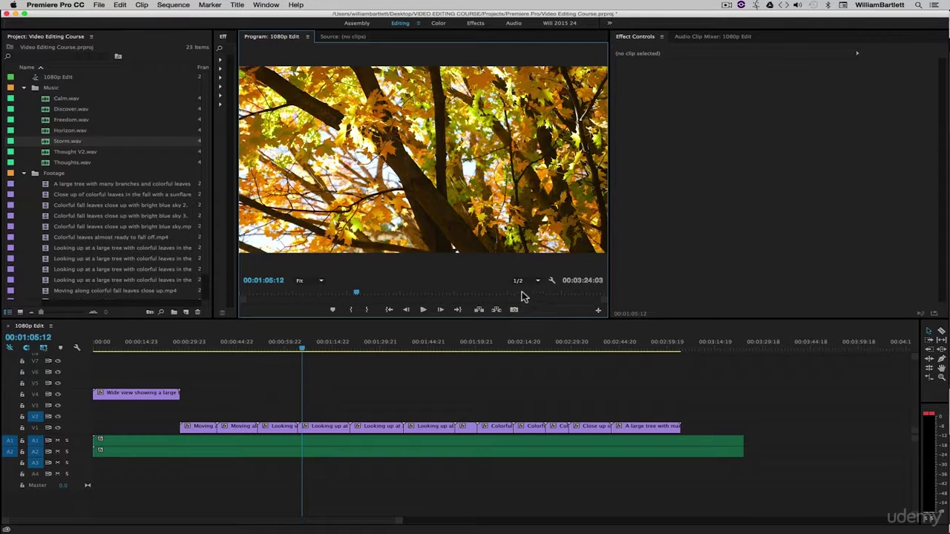
click(521, 283)
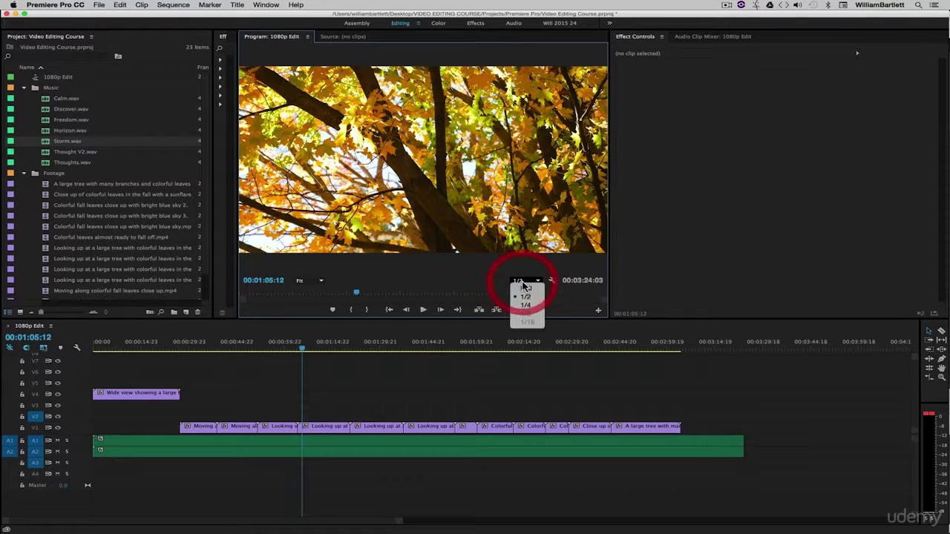
click(535, 306)
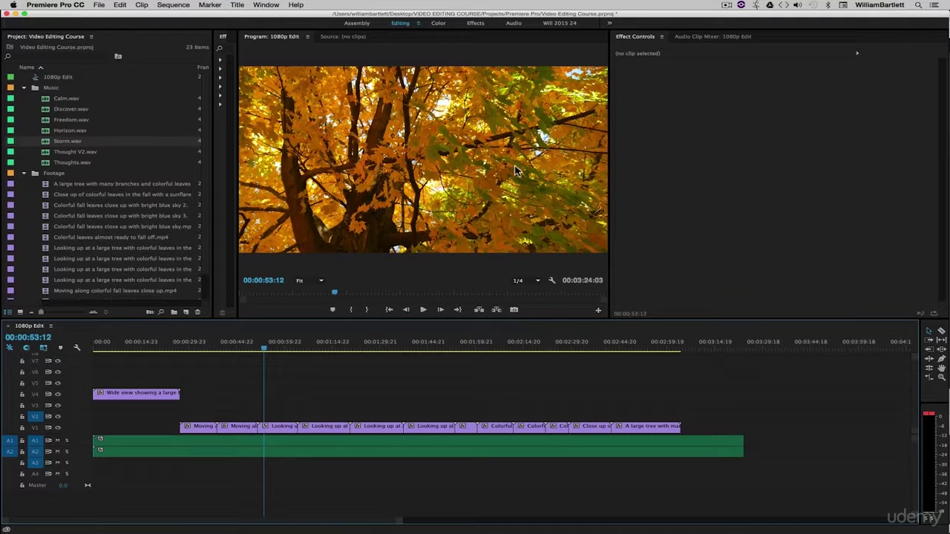
key(super+s)
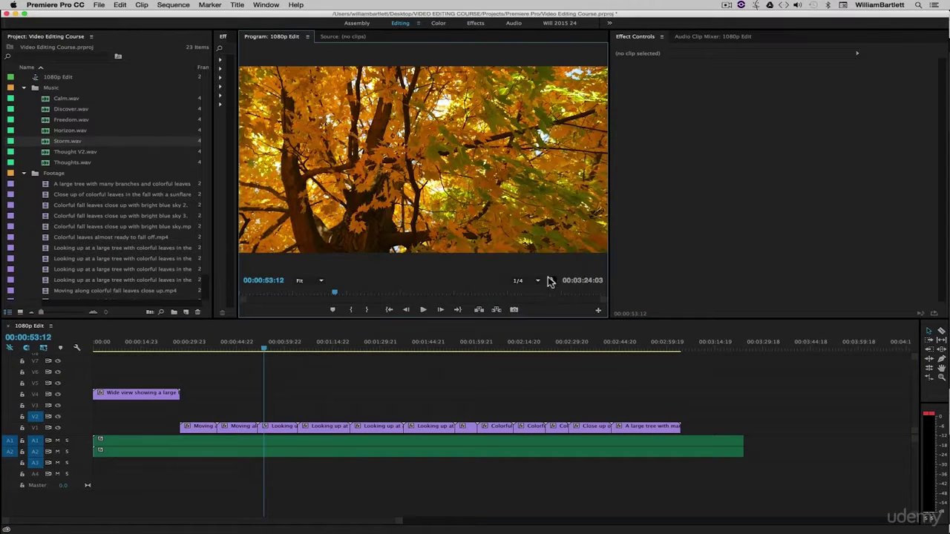
click(524, 281)
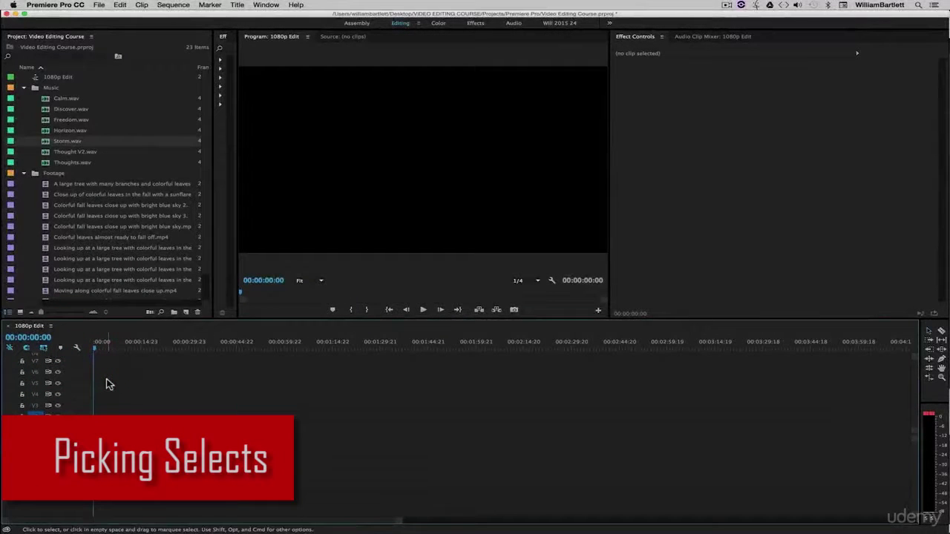
- Return the playhead to the start of the 1080p Edit sequence and collapse the Music bin
click(256, 342)
key(Home)
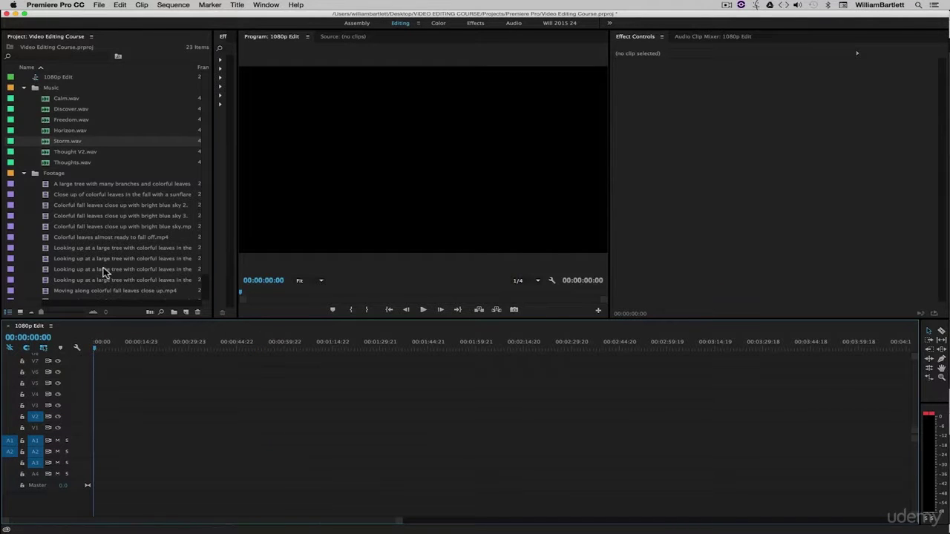
click(23, 87)
click(23, 98)
click(23, 98)
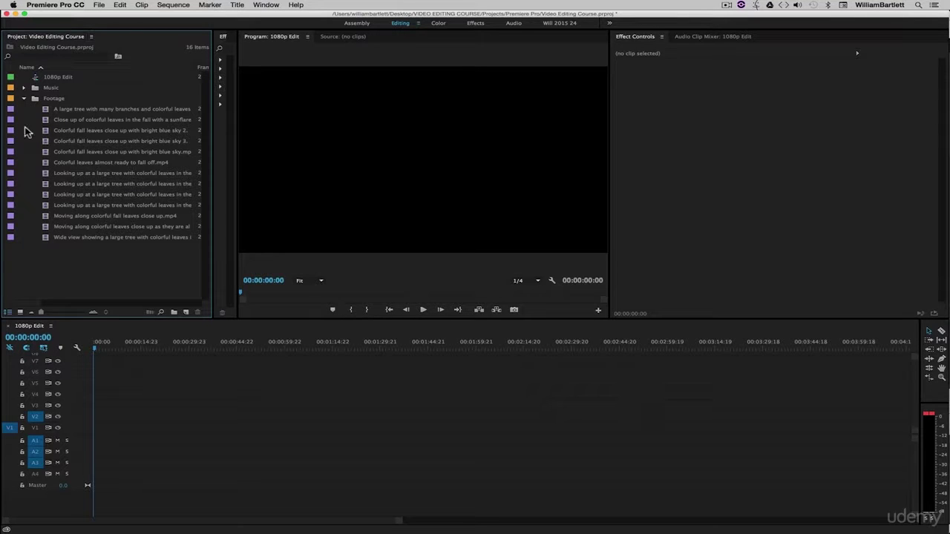
- View Colorful leaves almost ready to fall off.mp4 and the fourth Looking up at a large tree clip in the Source Monitor, comparing it with the Program Monitor
double_click(49, 163)
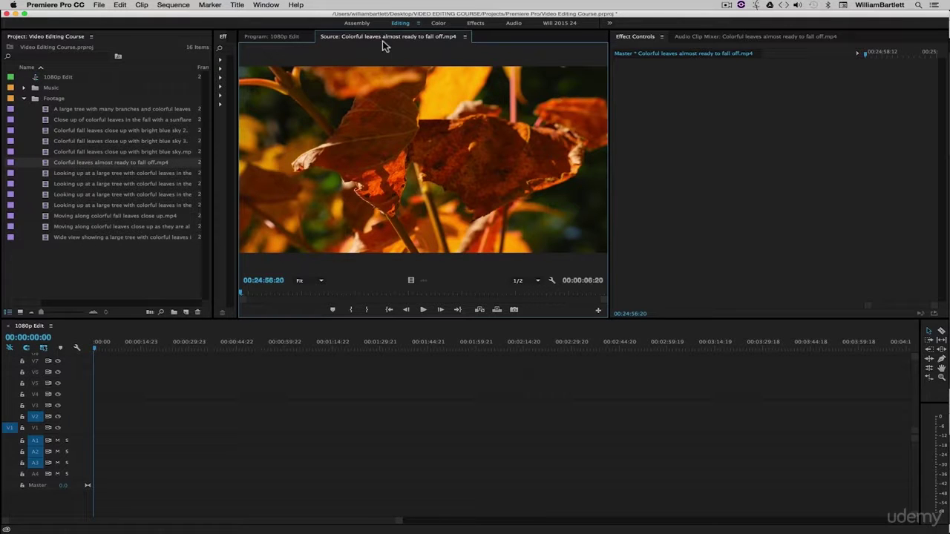
click(272, 37)
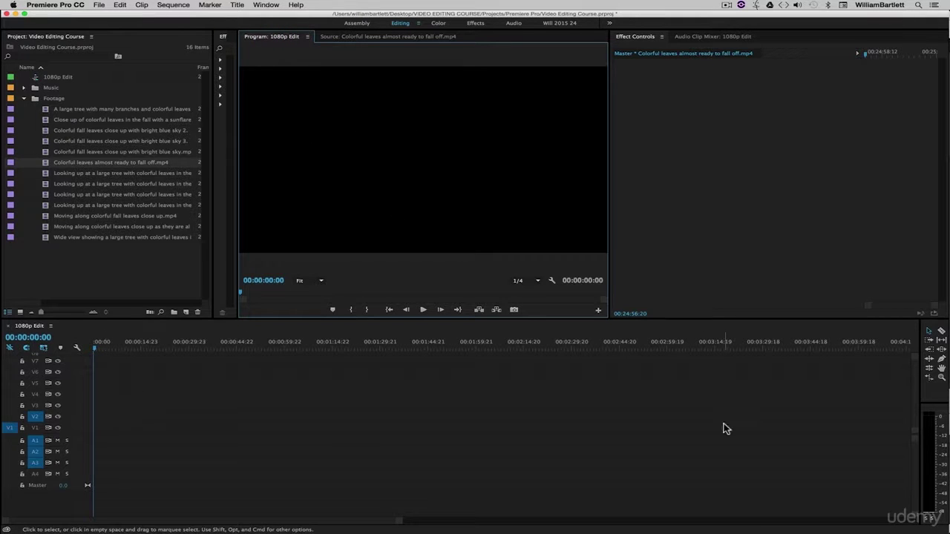
click(347, 35)
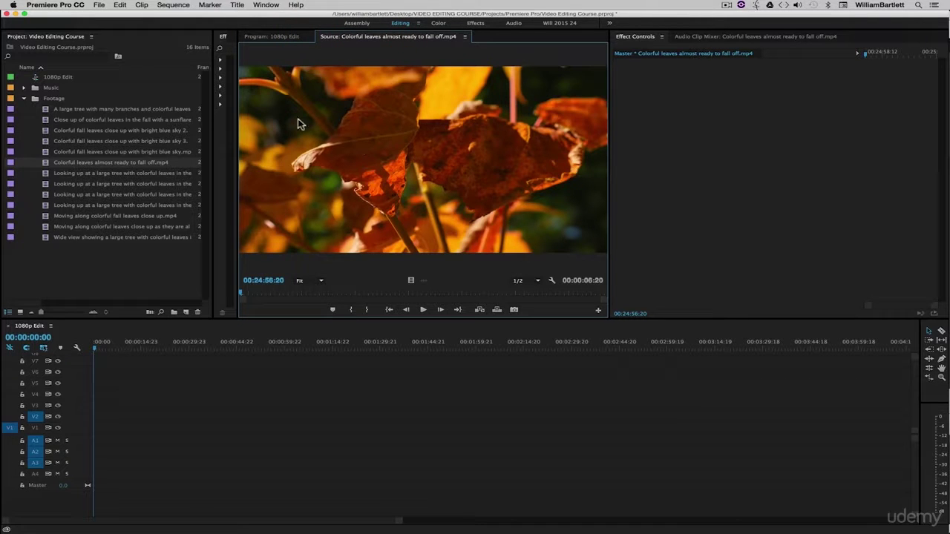
double_click(44, 196)
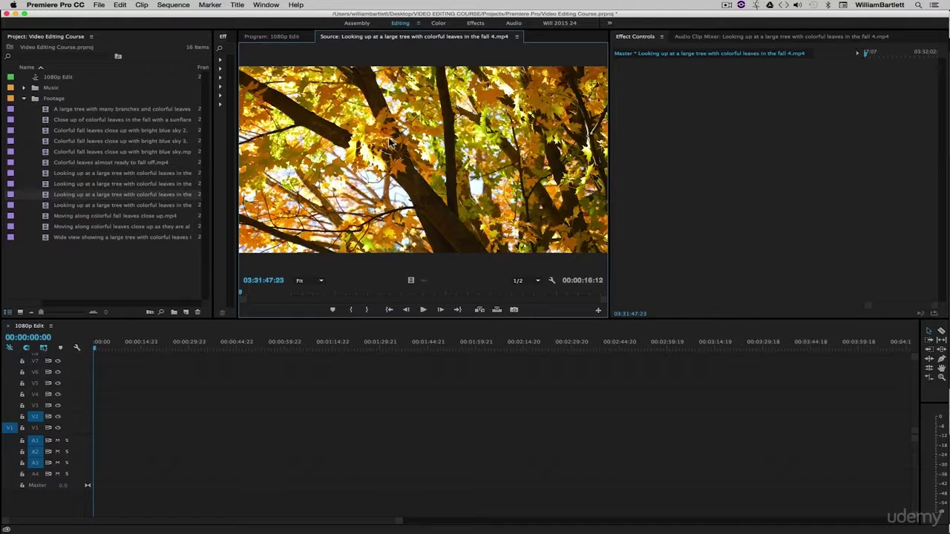
click(275, 37)
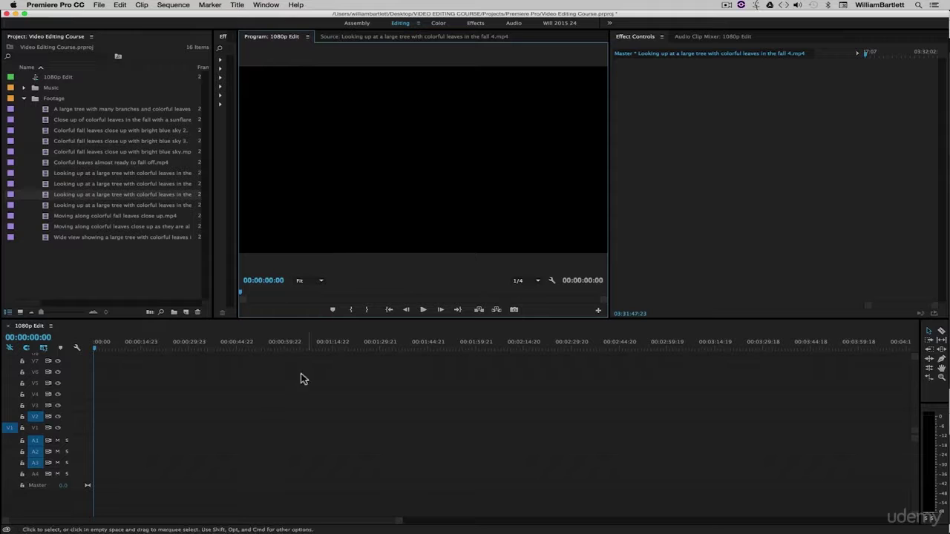
click(405, 39)
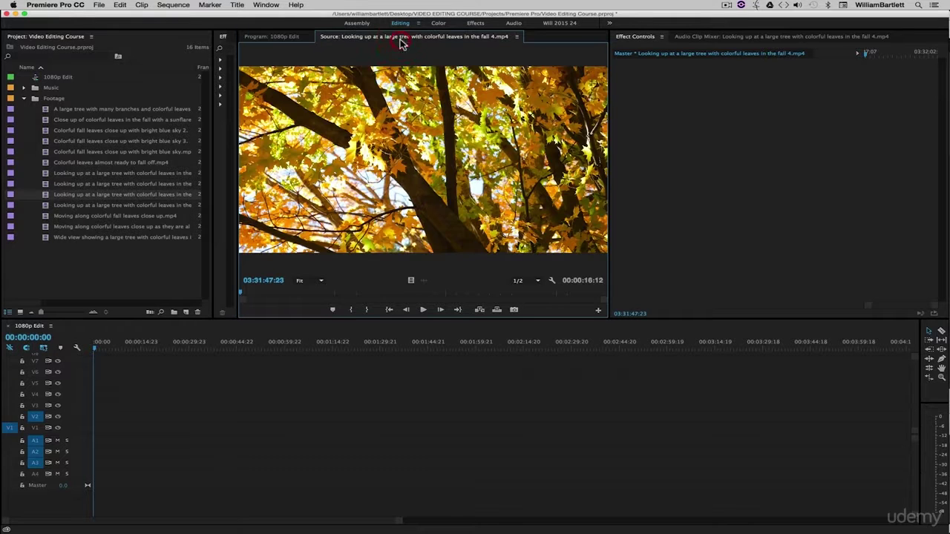
- Preview Discover.wav from the Music bin and the Colorful fall leaves close up with bright blue sky 2 clip in the Source Monitor
click(25, 88)
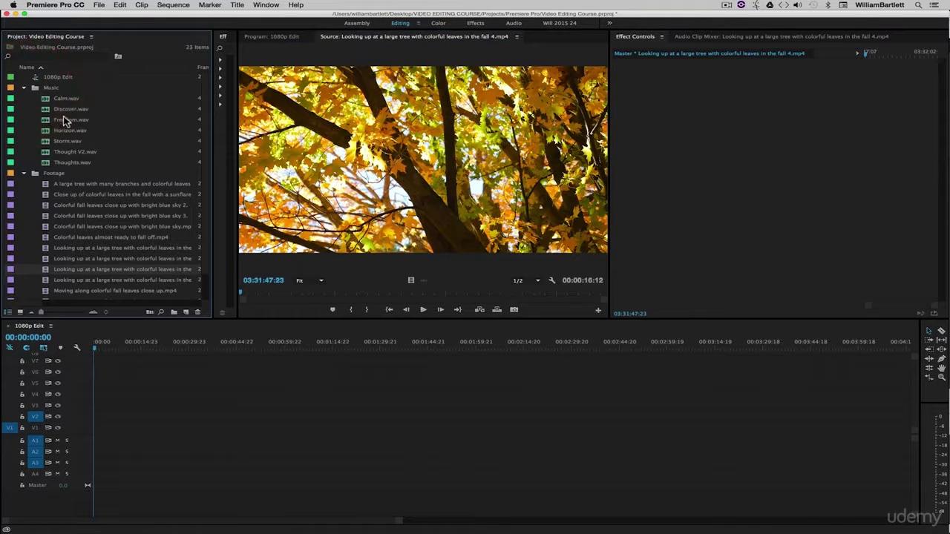
click(46, 111)
double_click(46, 111)
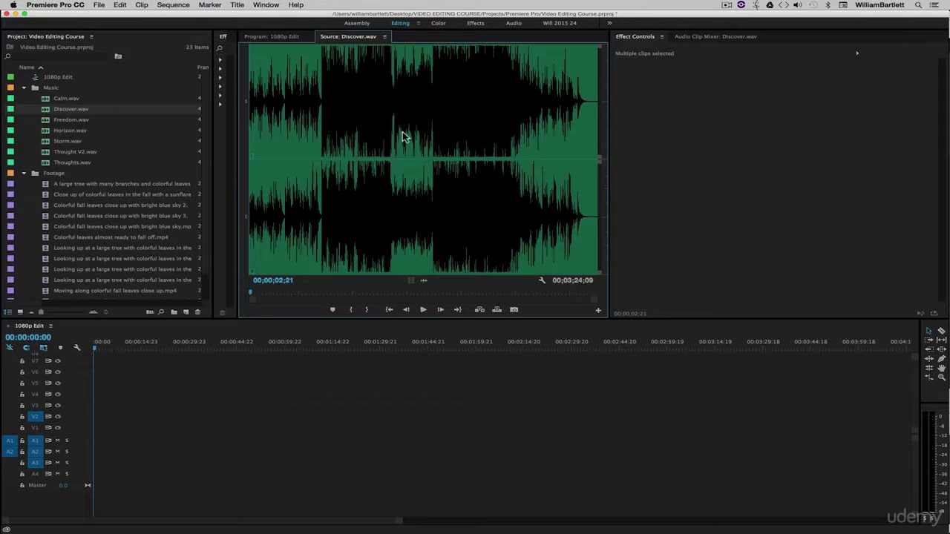
double_click(46, 208)
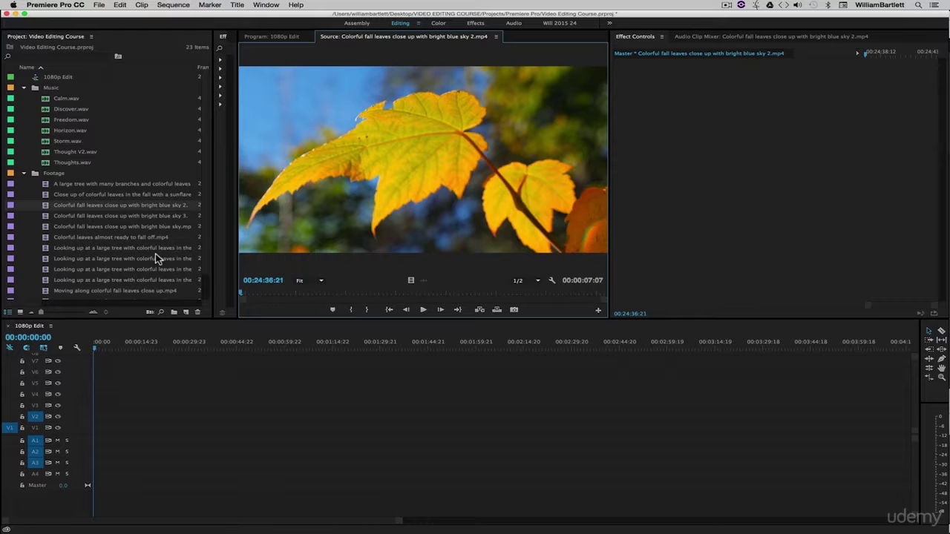
scroll(123, 202, down, 2)
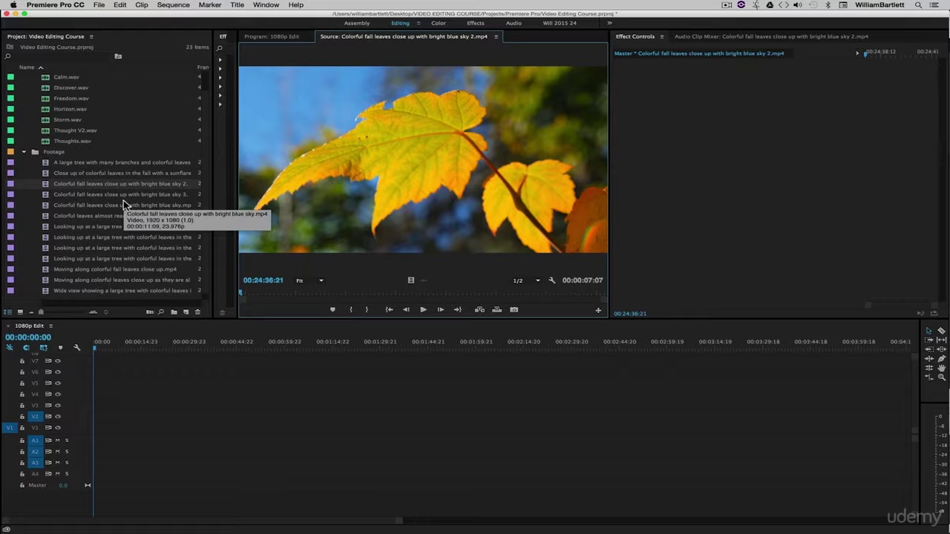
scroll(69, 182, up, 2)
- Collapse the Music and Footage bins and create a sequence named ALL FOOTAGE with the custom 1080p 23.976 preset
click(24, 88)
click(24, 98)
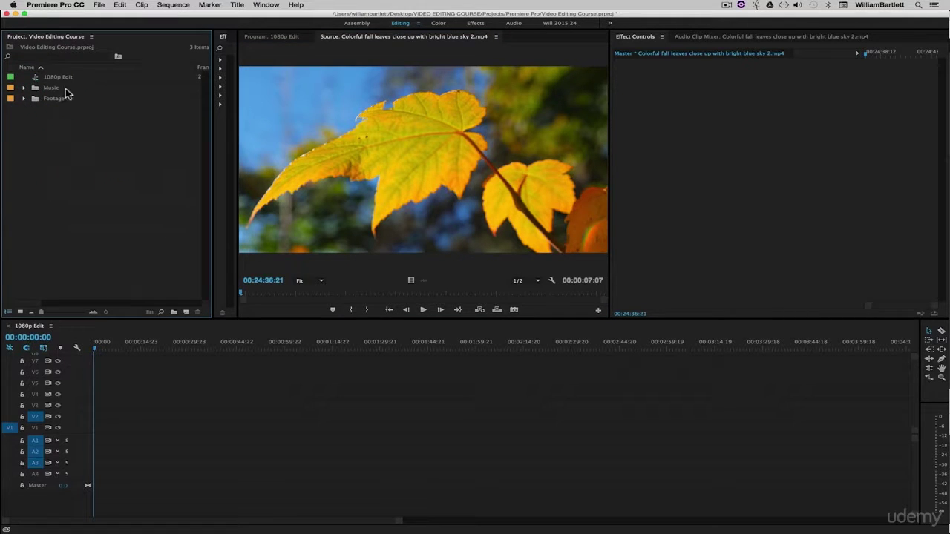
click(98, 5)
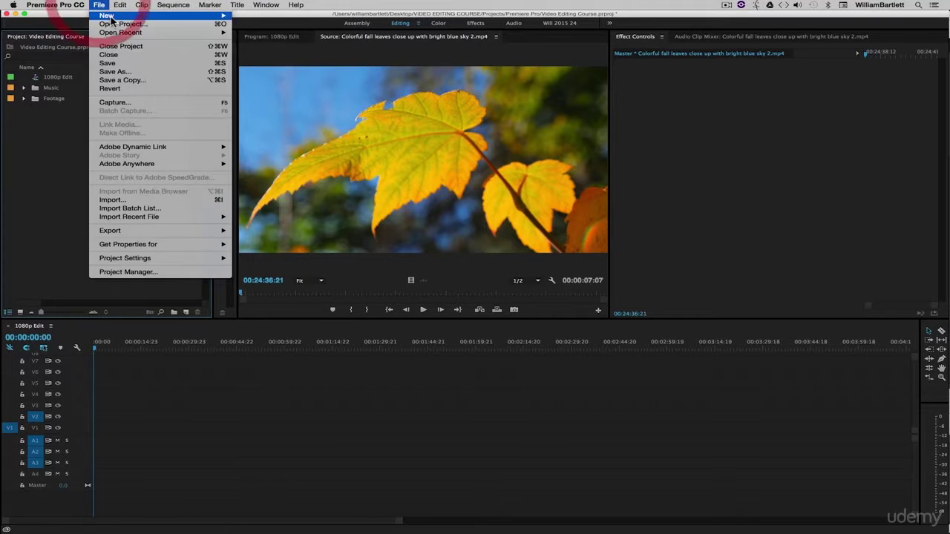
mouse_move(111, 16)
click(274, 25)
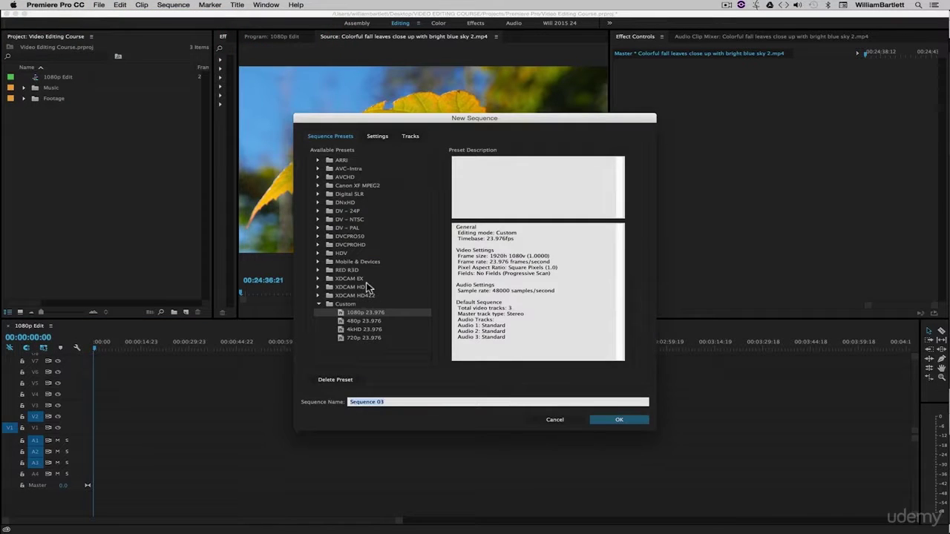
click(354, 314)
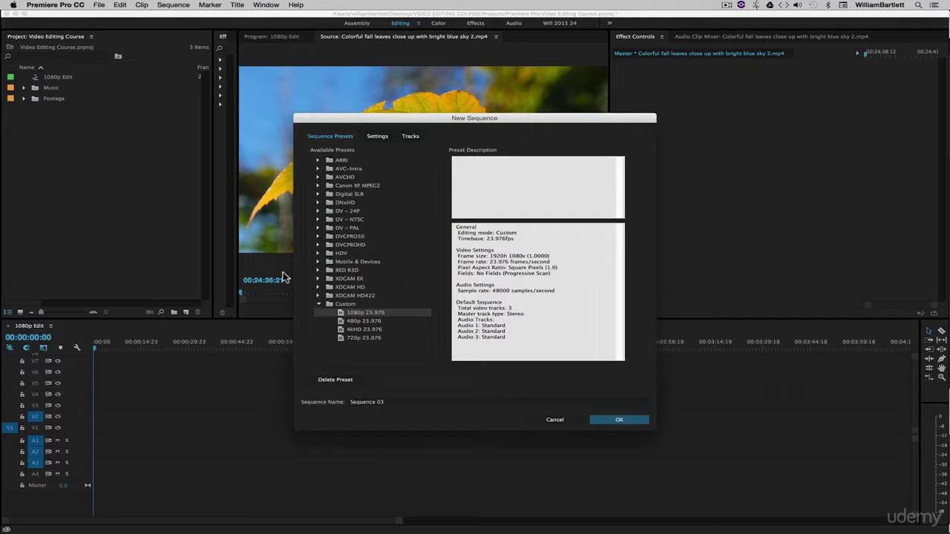
click(393, 403)
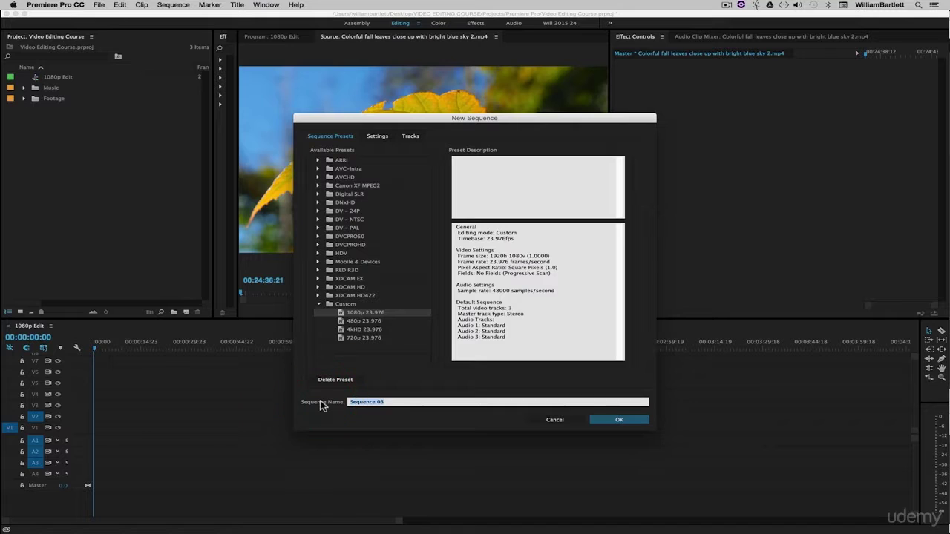
text(ALL FOOTAGE)
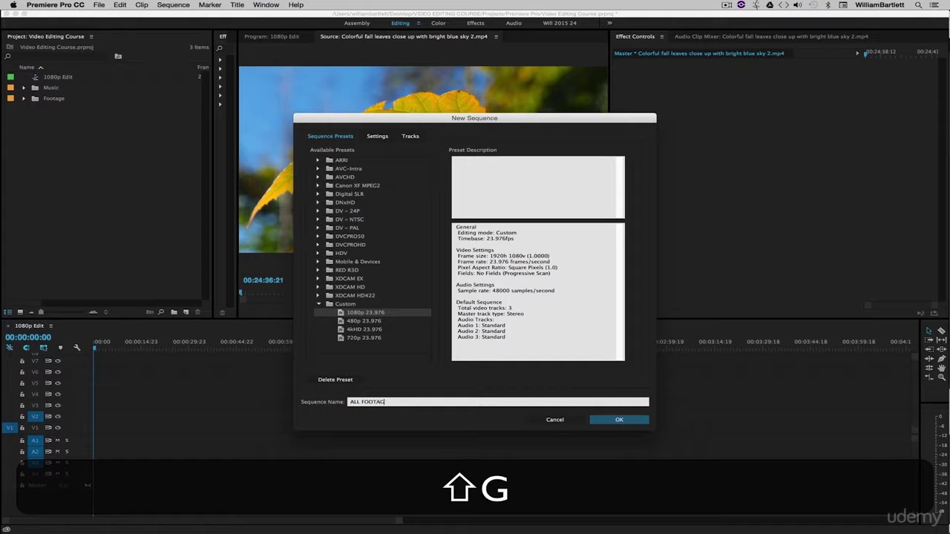
click(608, 421)
- Place all clips of the Footage bin end to end on track V1 from the start of the ALL FOOTAGE sequence
click(99, 196)
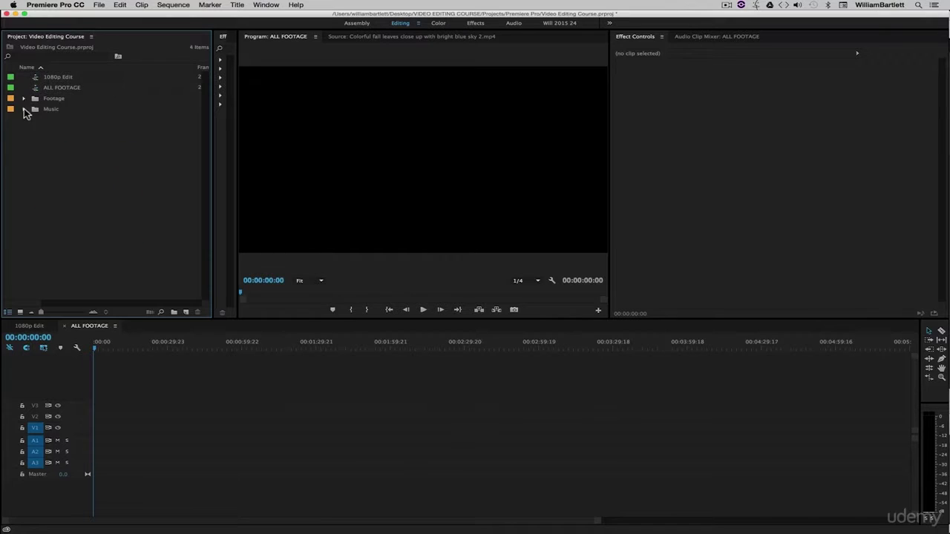
click(23, 98)
shift+click(74, 240)
drag(53, 110, 119, 438)
click(106, 290)
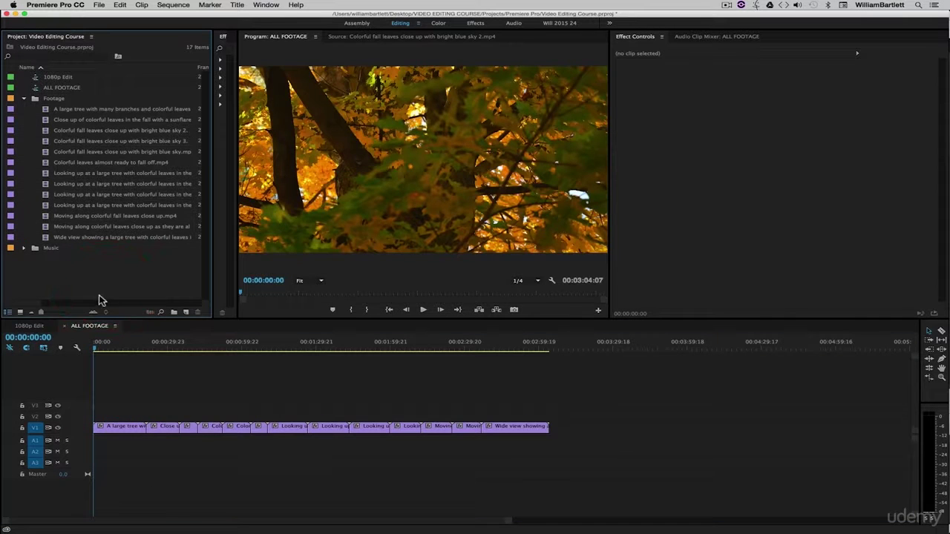
- Compare the 1080p Edit and ALL FOOTAGE timelines, then examine the ALL FOOTAGE clips more closely
click(30, 327)
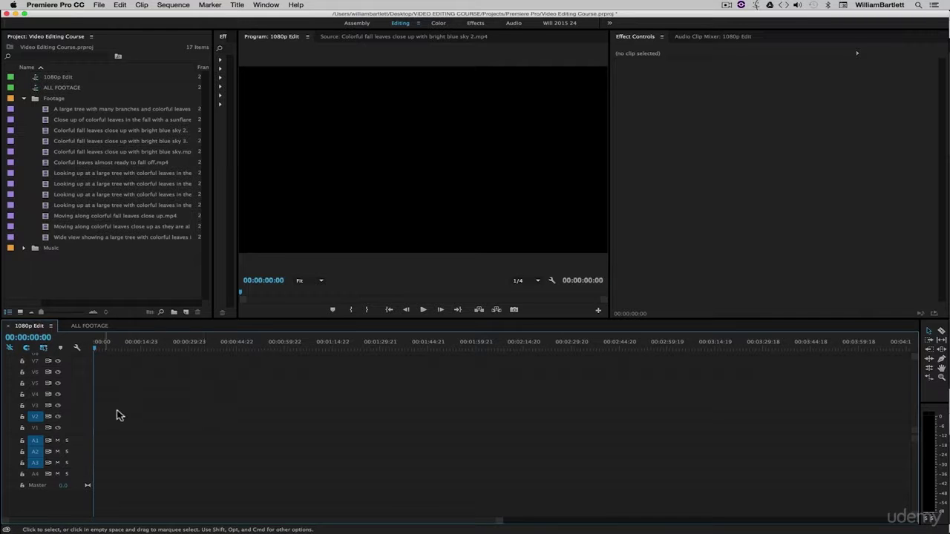
click(78, 328)
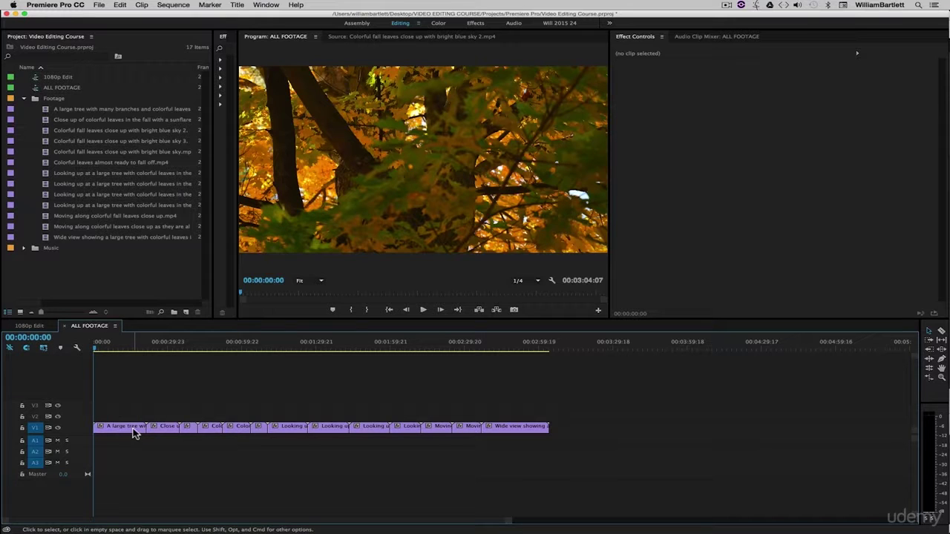
click(30, 326)
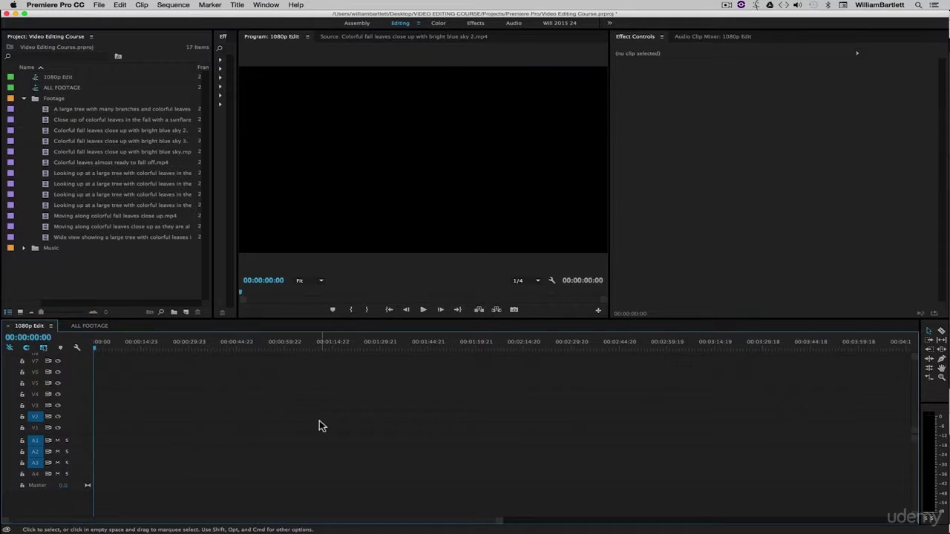
click(98, 328)
click(128, 362)
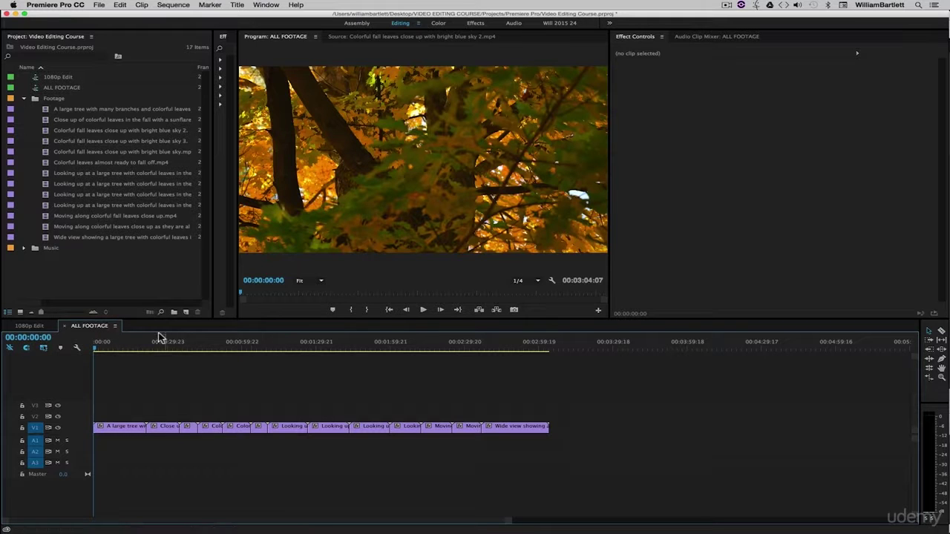
key(equal)
key(equal)
key(equal)
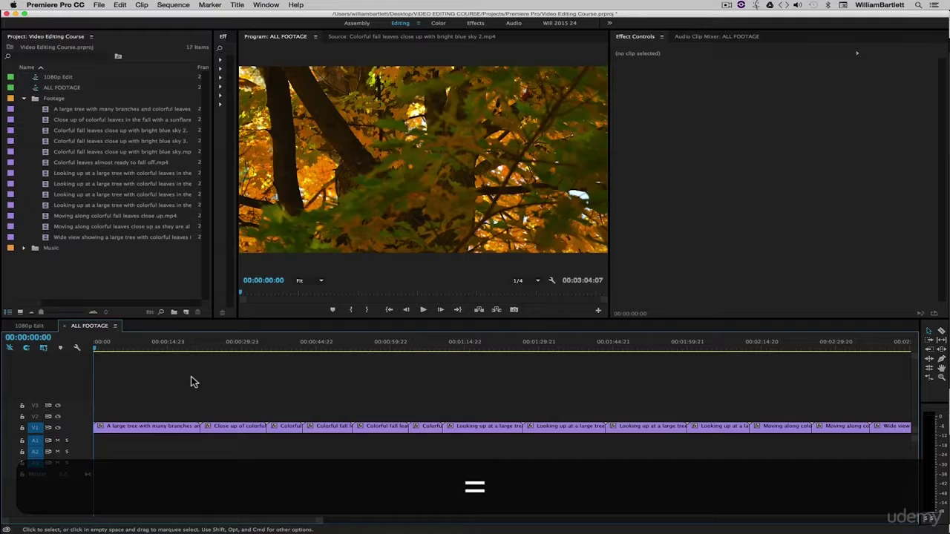
- Split the clip A large tree with many branches and colorful leaves in the fall.mp4 at 00:00:03:10 with the Razor tool
key(equal)
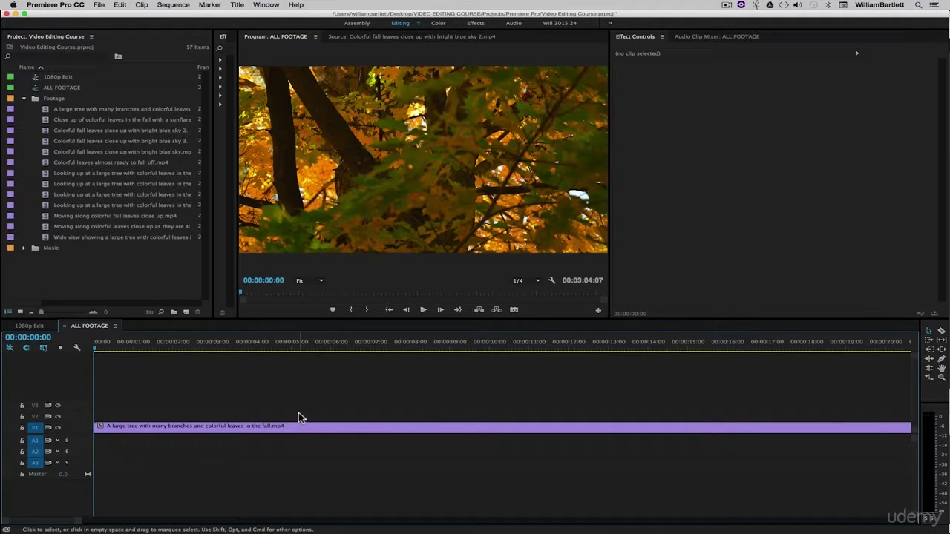
key(space)
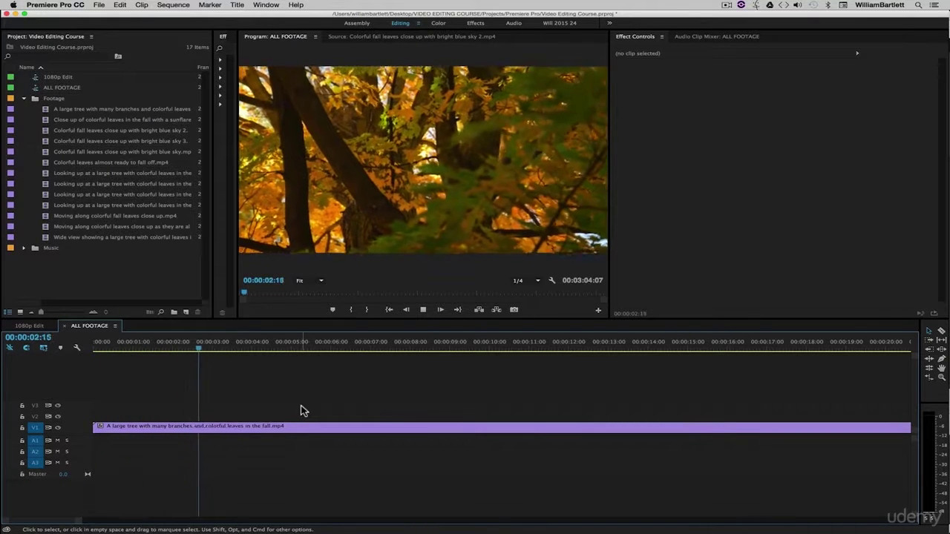
key(space)
drag(244, 346, 229, 357)
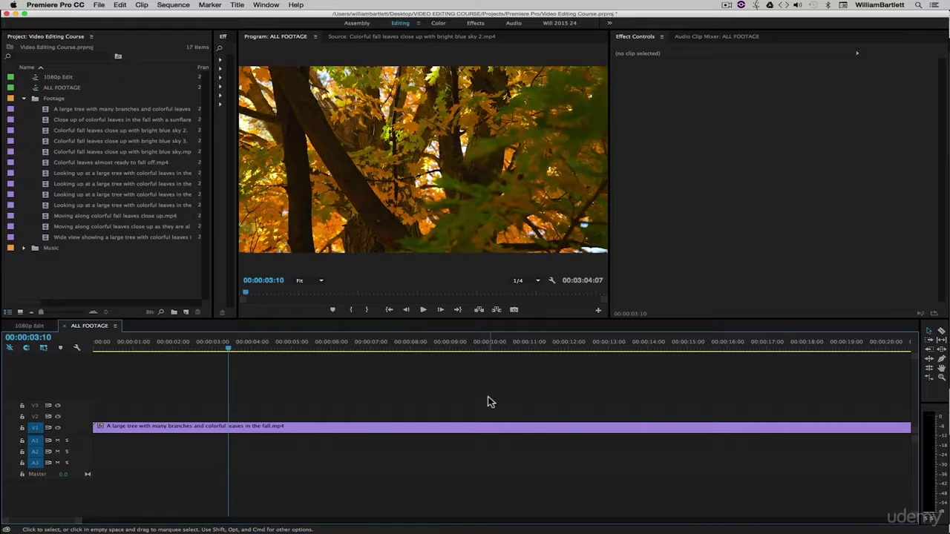
click(941, 332)
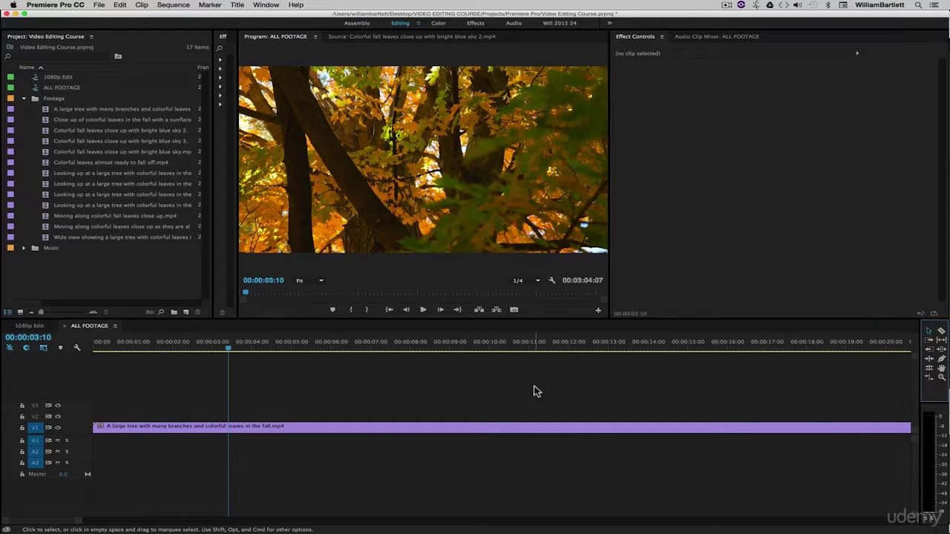
key(super+s)
key(c)
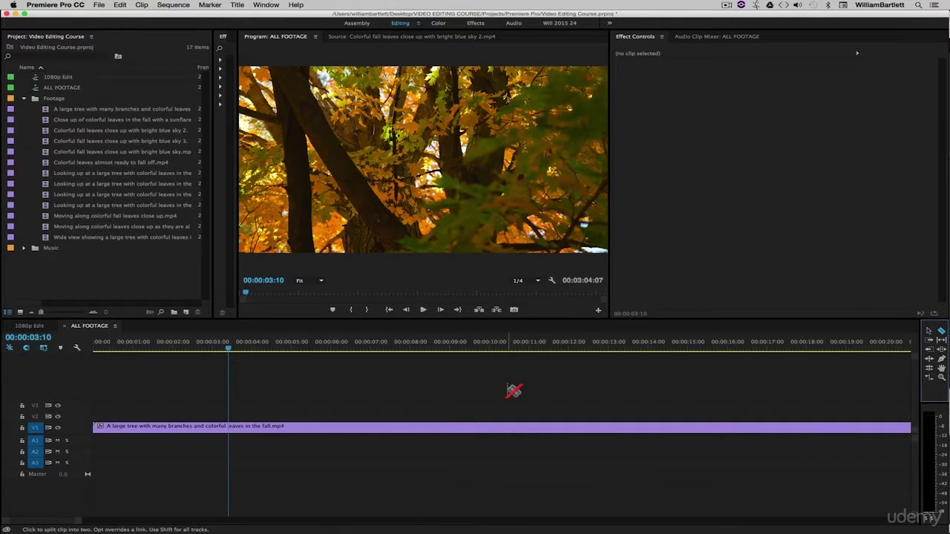
click(229, 426)
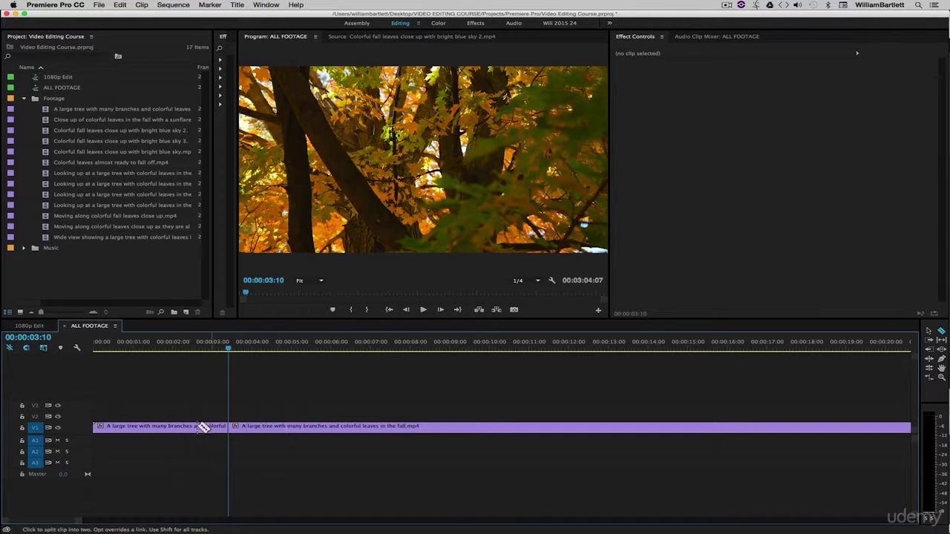
- Try five more razor cuts at irregular intervals along the second part of the large tree clip
click(428, 427)
click(459, 426)
click(521, 426)
click(582, 427)
click(624, 427)
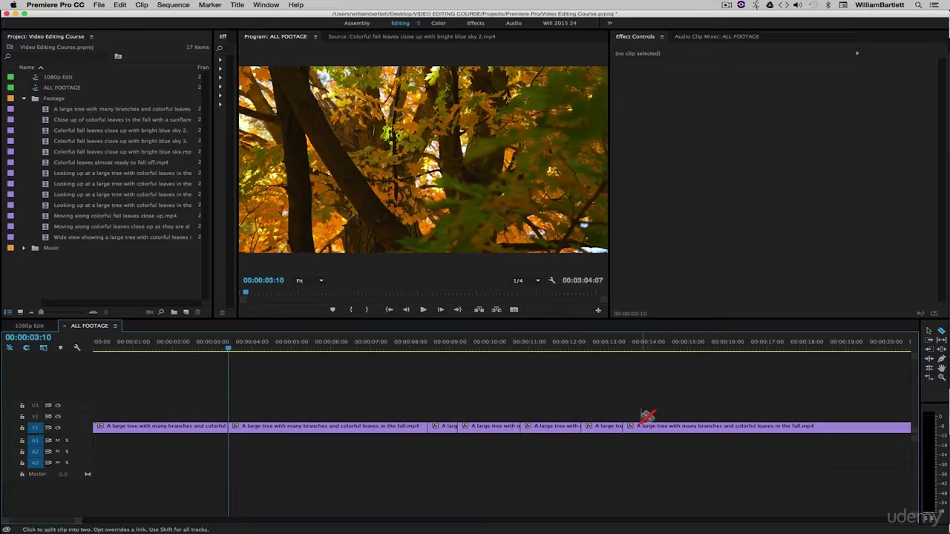
- Undo the five extra razor cuts, keeping the one at 00:00:03:10, and switch back to the Selection tool
key(super+z)
key(super+z)
key(super+z)
key(super+z)
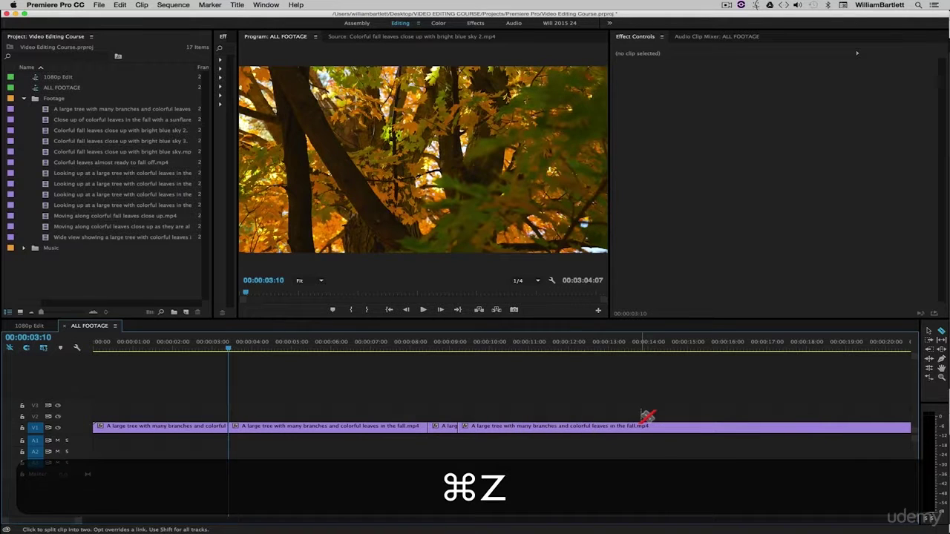
key(super+z)
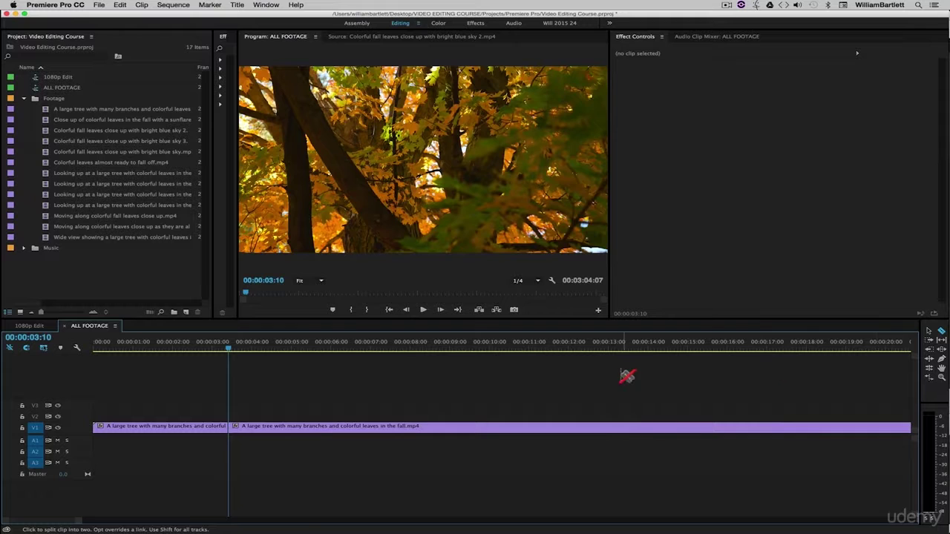
key(v)
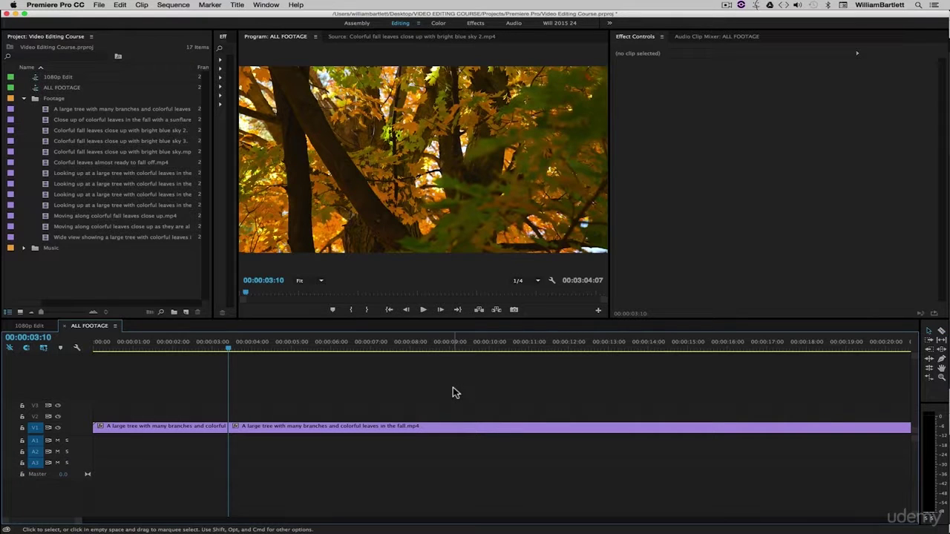
- Play on from the first cut and split the large tree clip again at 00:00:09:21 with the Razor tool
key(minus)
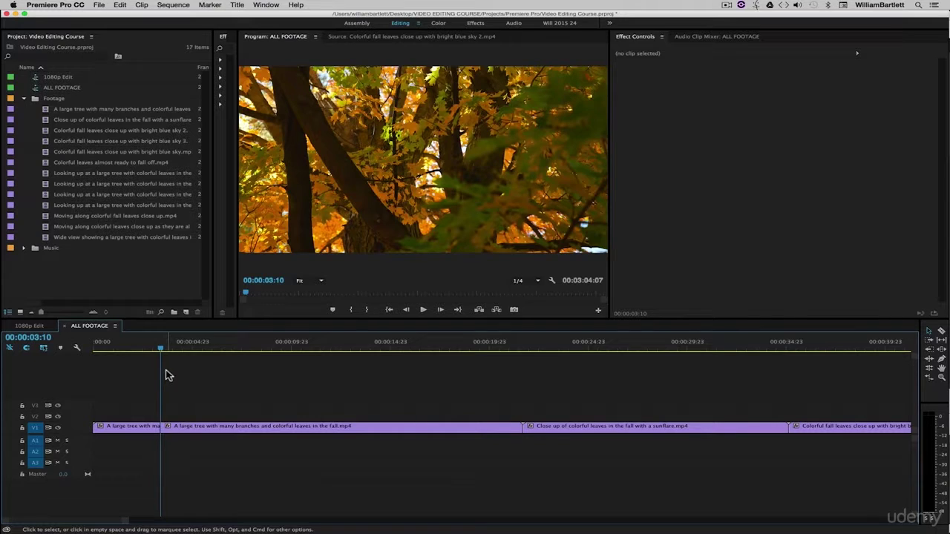
key(space)
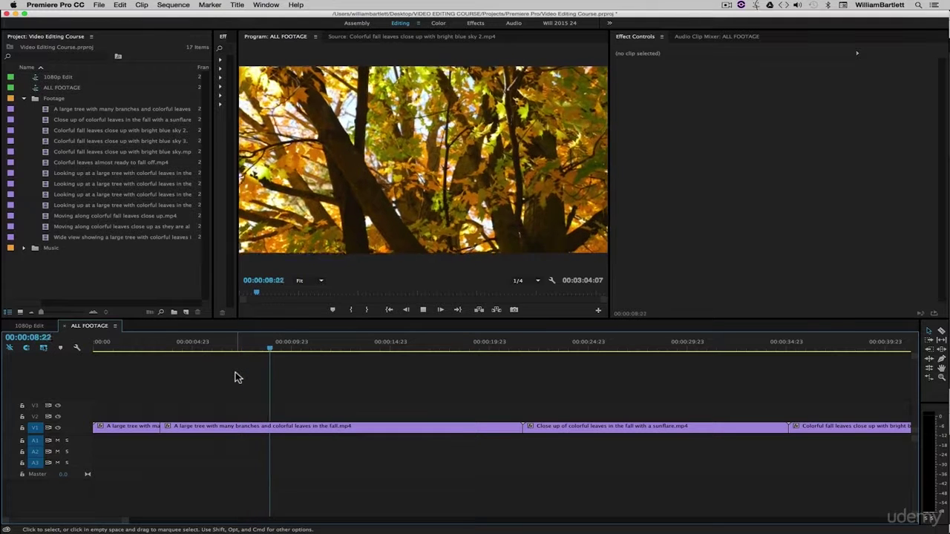
key(space)
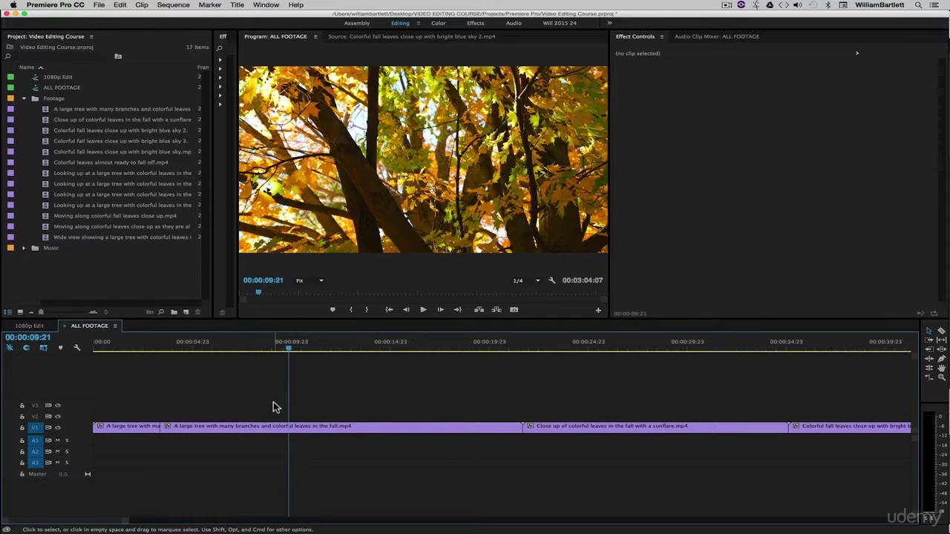
key(c)
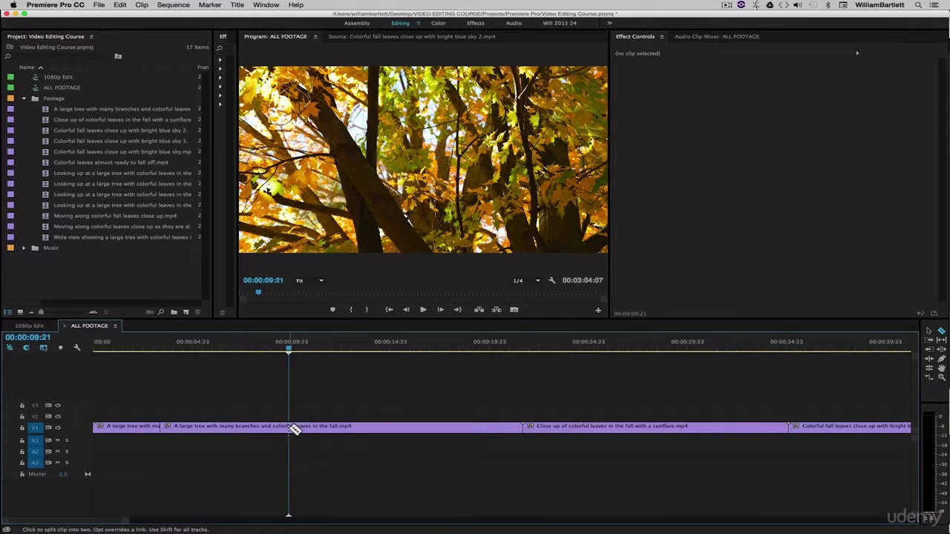
click(290, 427)
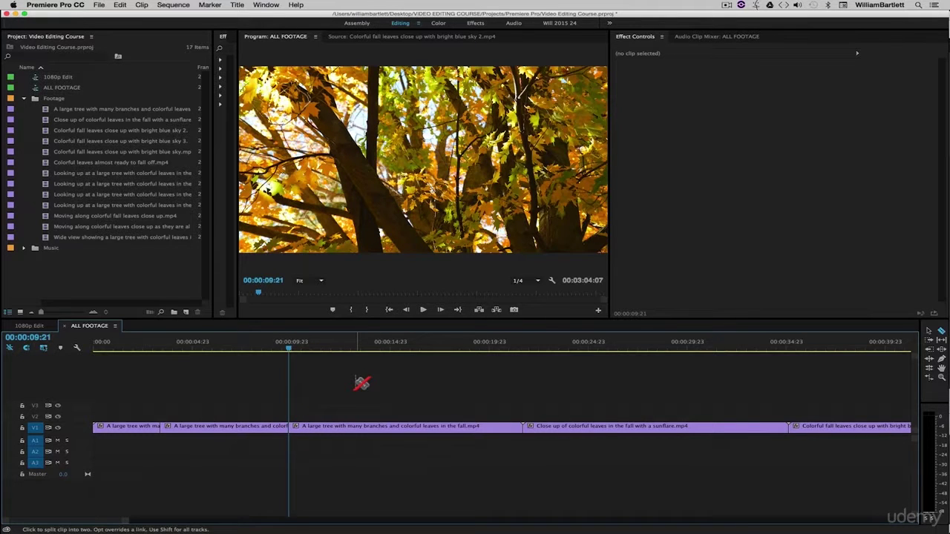
key(v)
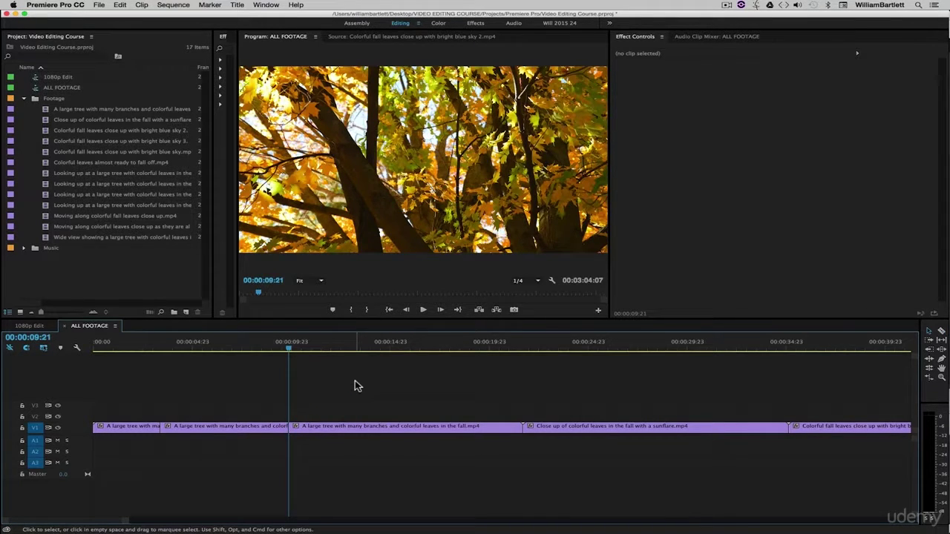
- Copy the middle segment of the large tree clip, between the cuts at 00:00:03:10 and 00:00:09:21
click(210, 427)
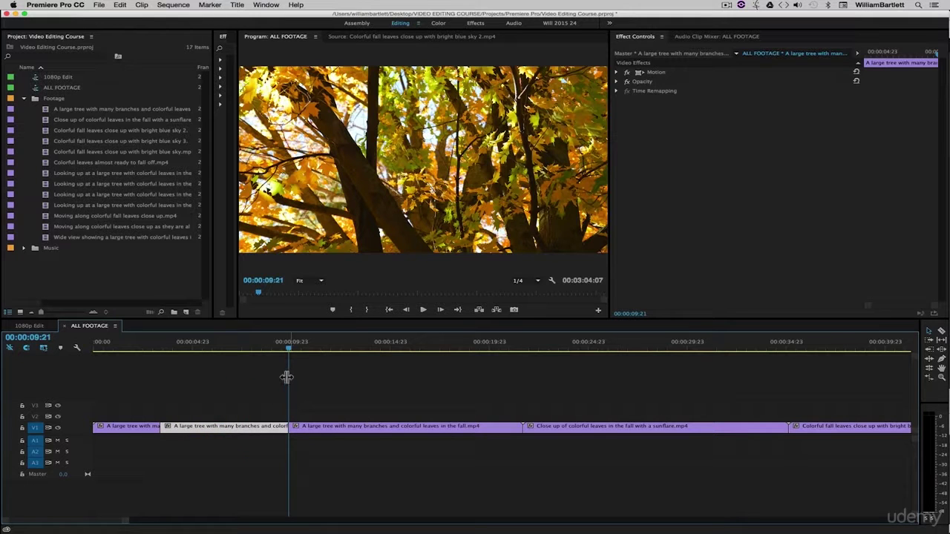
right_click(249, 430)
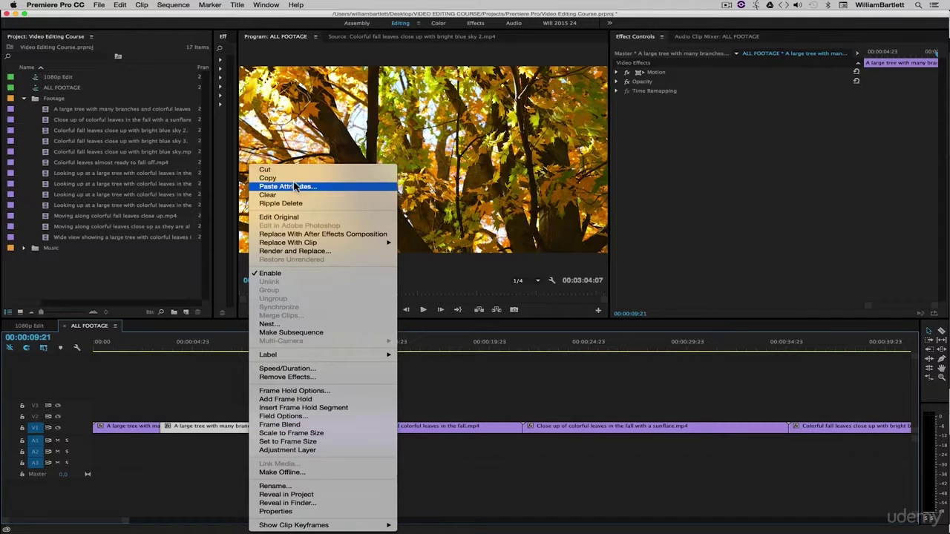
click(221, 368)
click(223, 400)
click(228, 427)
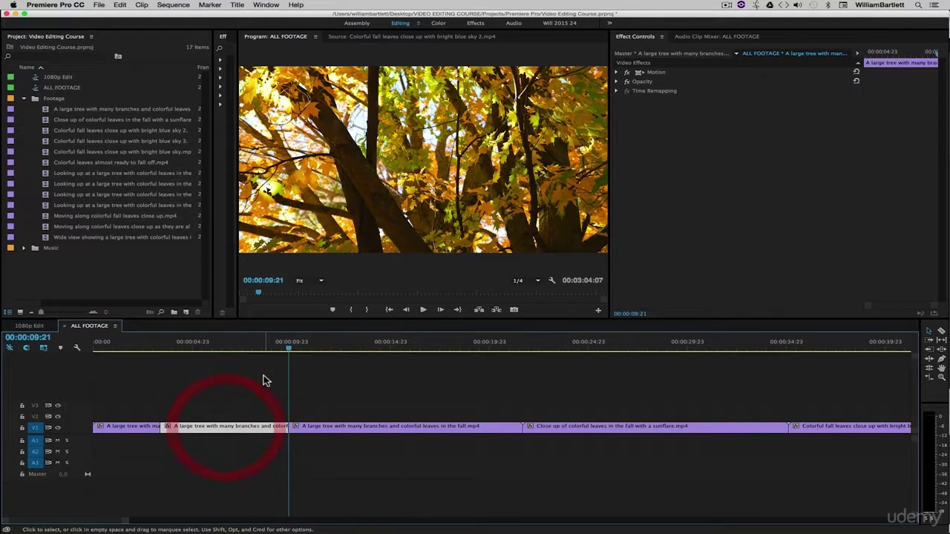
key(super+c)
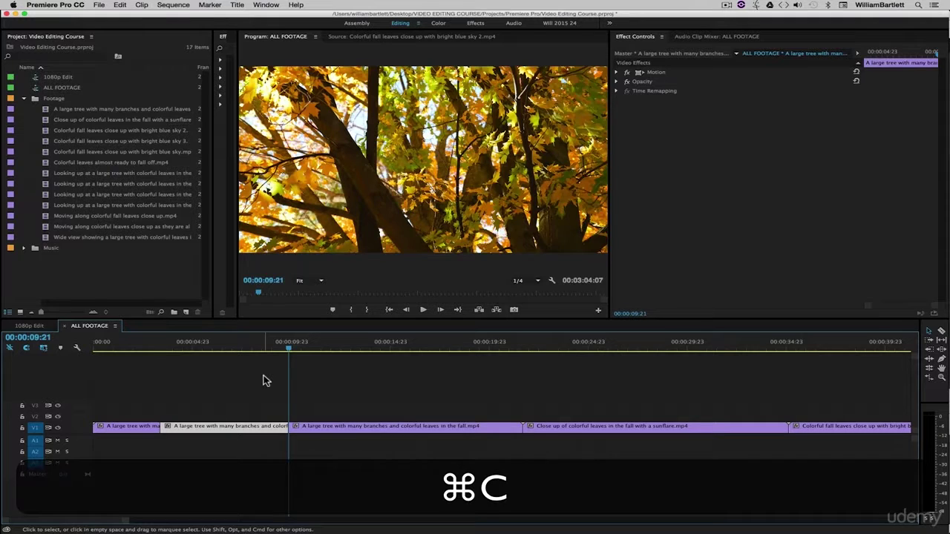
- Target only video track V1 in the 1080p Edit sequence and paste the copied tree segment at 00:00:00:00
click(29, 326)
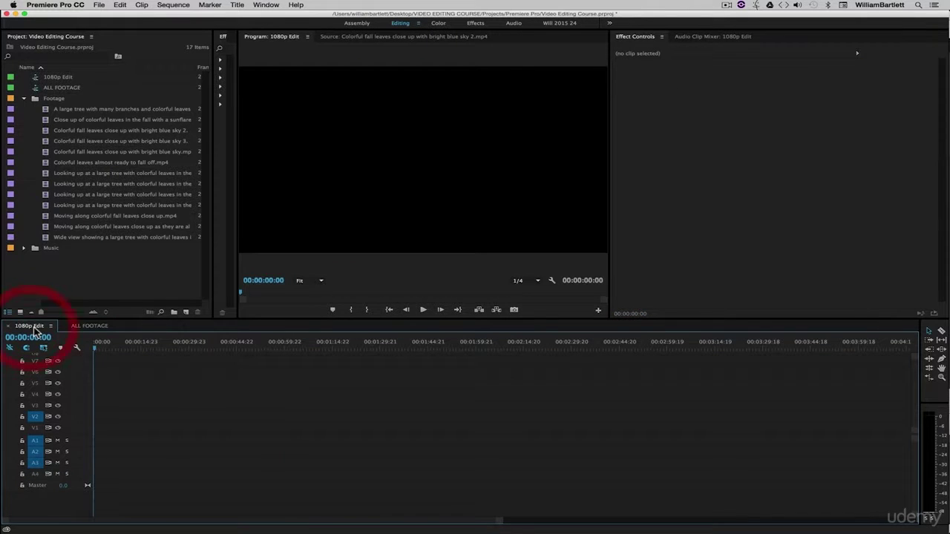
drag(111, 349, 64, 350)
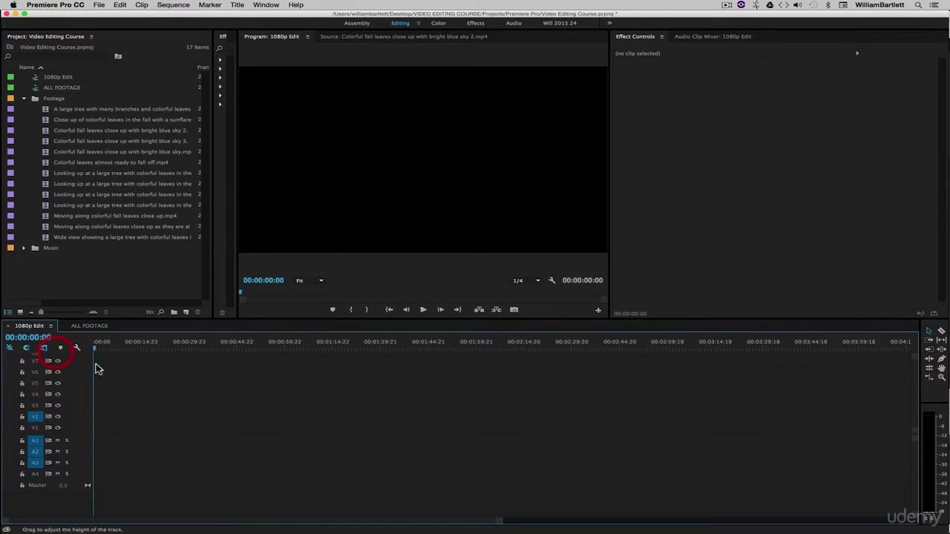
click(36, 429)
drag(36, 431, 39, 421)
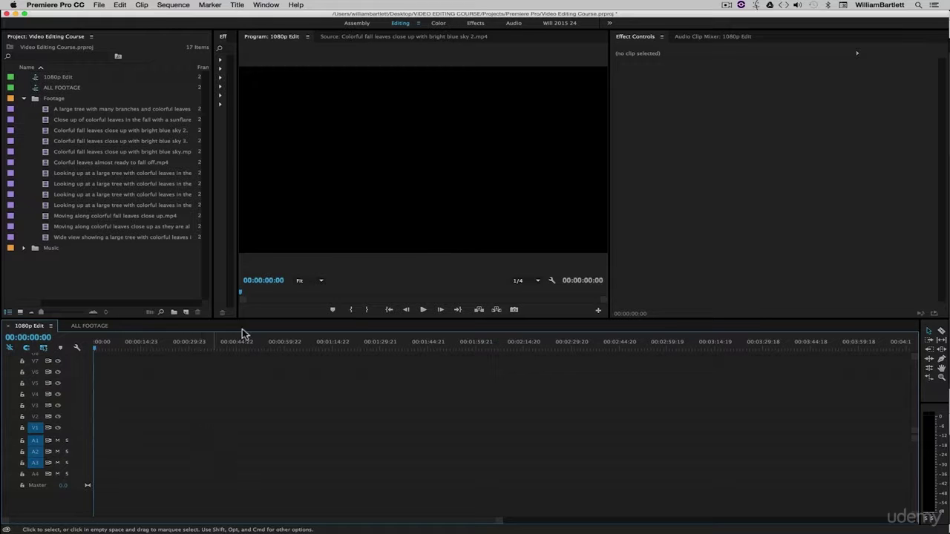
click(119, 5)
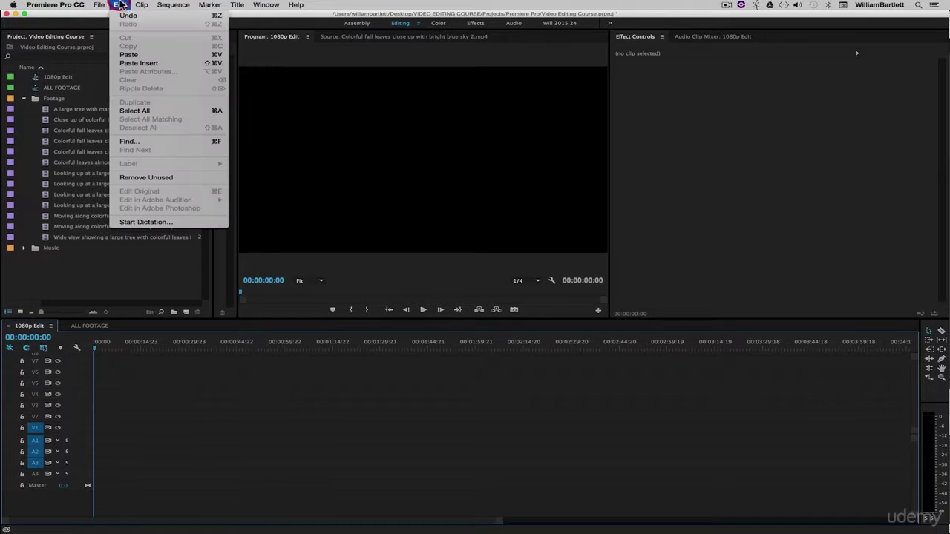
click(130, 55)
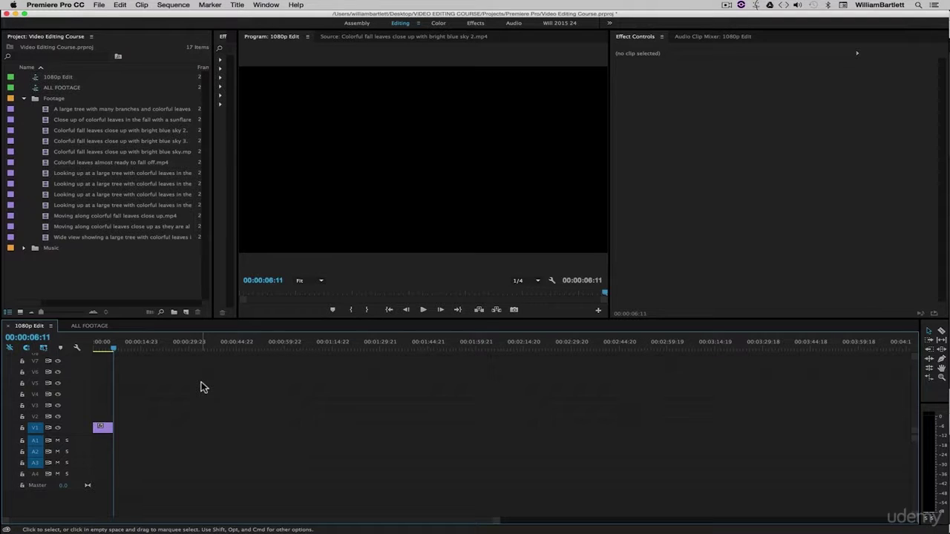
- Paste four more copies of the tree segment after the first one on V1 and delete these extra copies
key(super+v)
key(super+v)
key(super+v)
key(super+v)
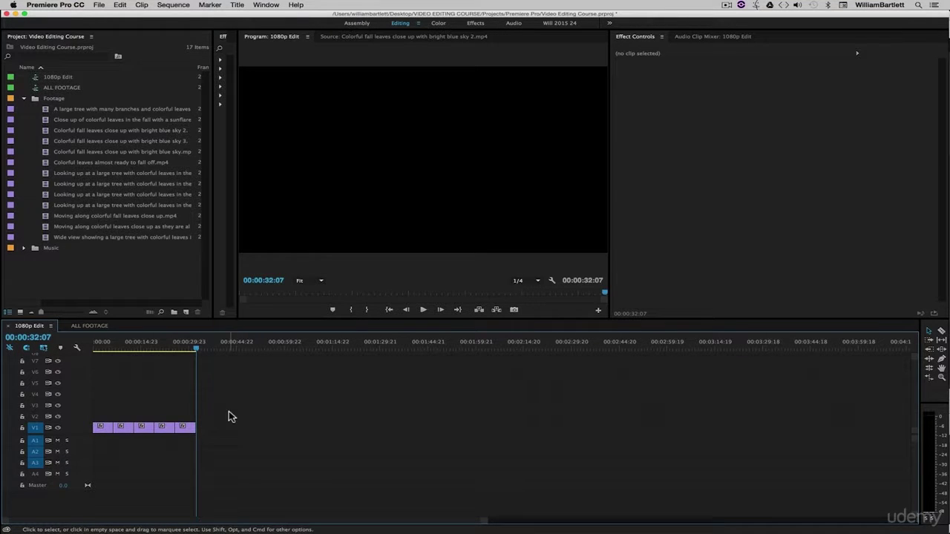
drag(229, 416, 132, 432)
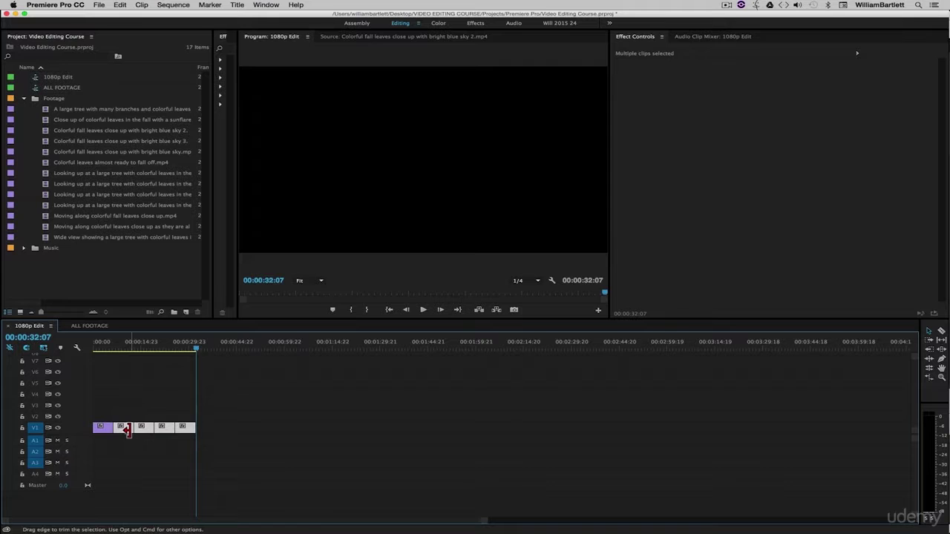
key(BackSpace)
- Play the 1080p Edit sequence from its start to check the pasted segment, and return to the ALL FOOTAGE sequence
drag(118, 346, 72, 349)
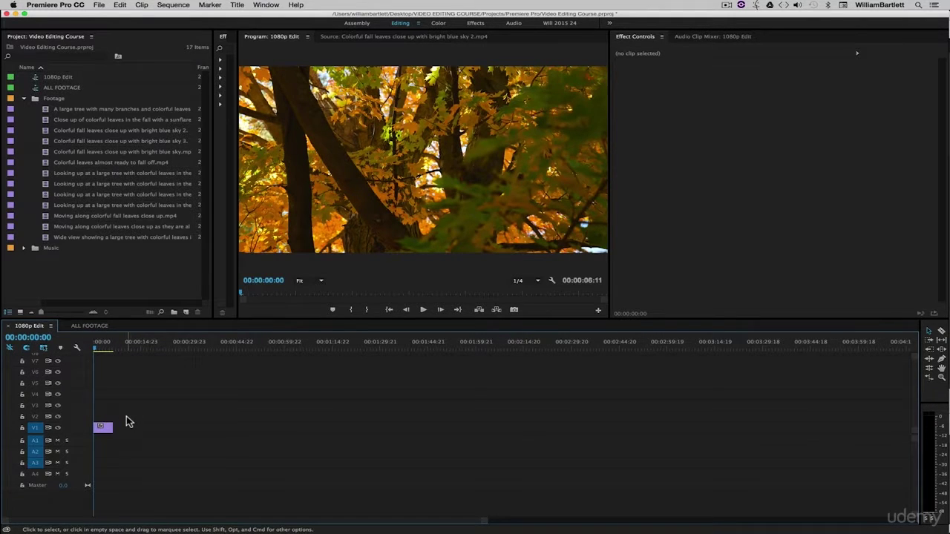
key(space)
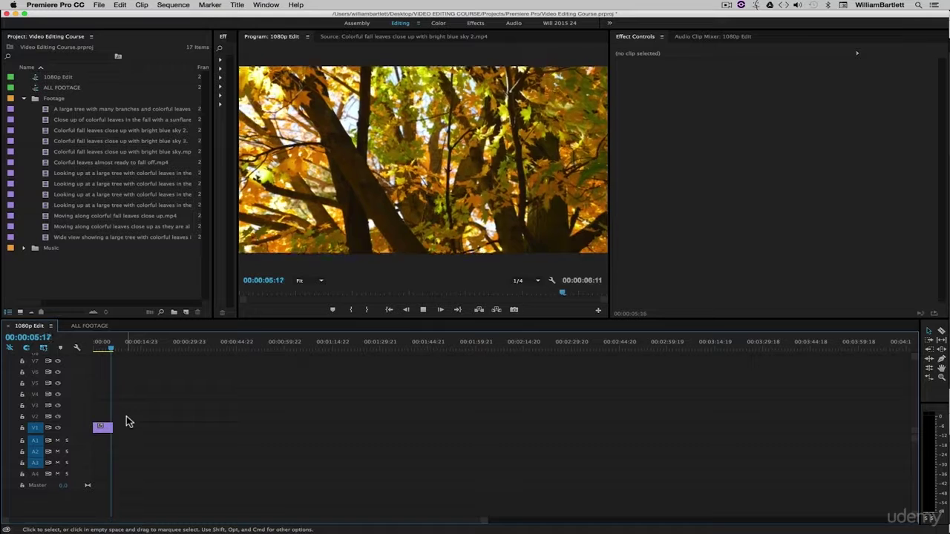
click(87, 327)
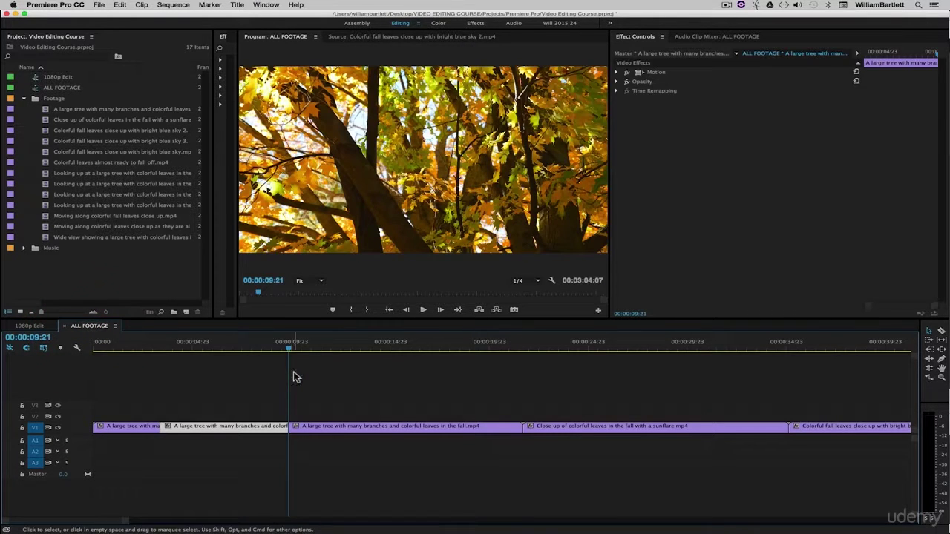
- Split the clip Close up of colorful leaves in the fall with a sunflare.mp4 at 00:00:27:01 and copy its first part
mouse_move(297, 350)
mouse_down()
mouse_move(488, 357)
mouse_move(508, 363)
mouse_move(509, 386)
mouse_up()
scroll(504, 383, down, 5)
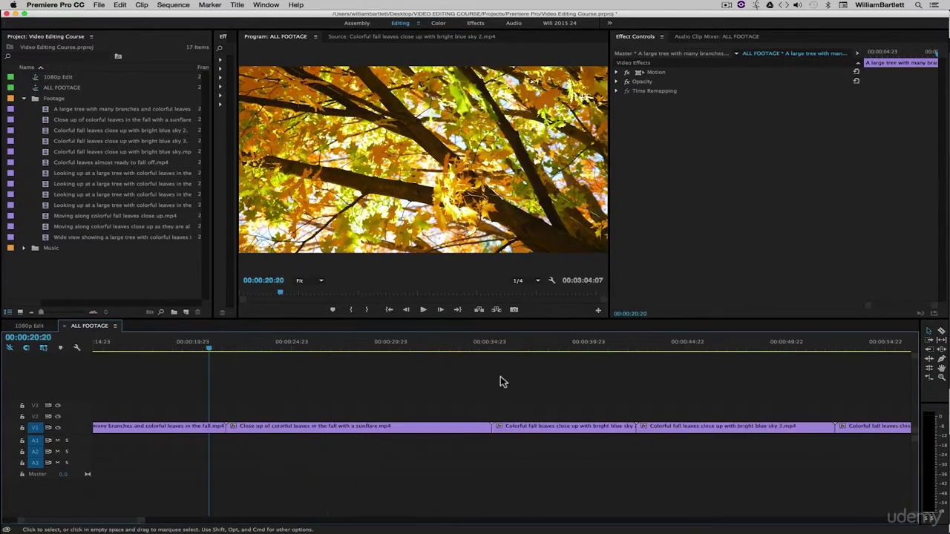
drag(233, 347, 250, 359)
key(space)
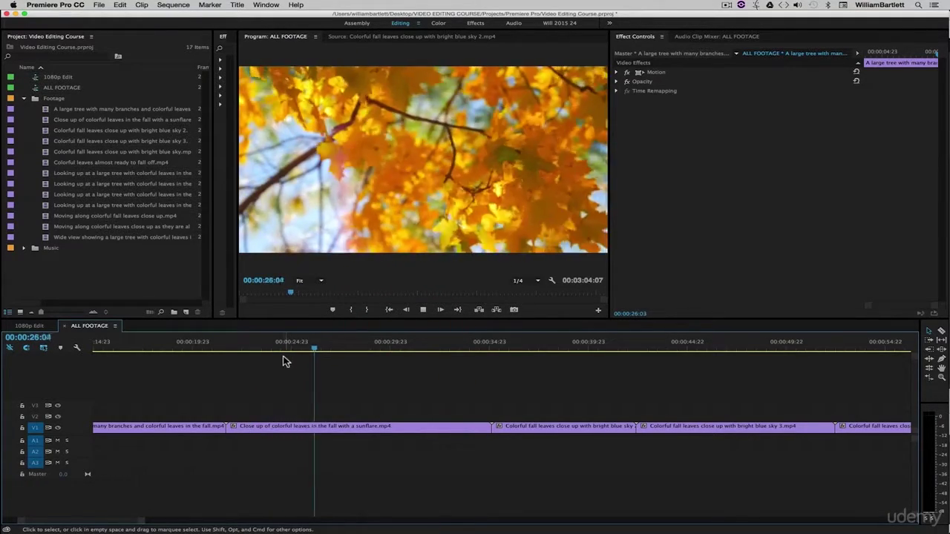
drag(236, 350, 334, 372)
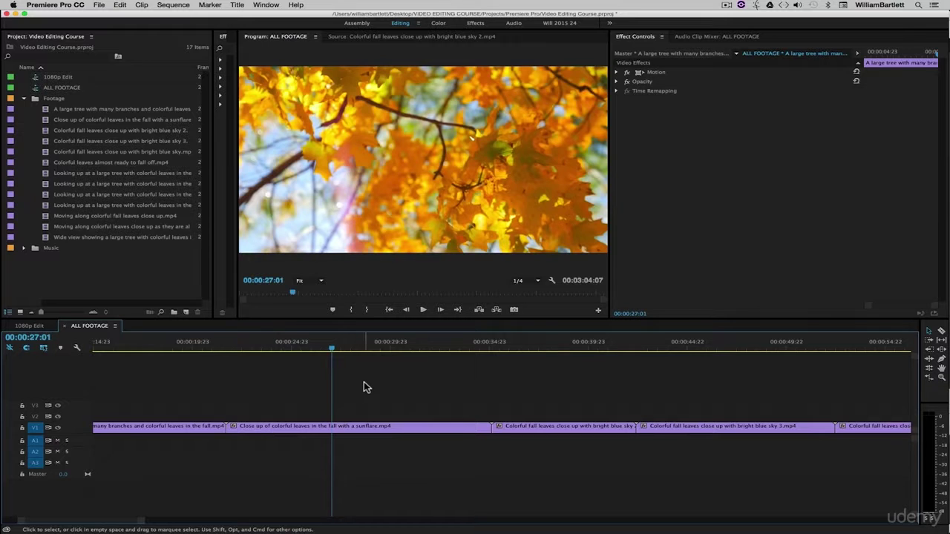
key(c)
click(331, 426)
key(v)
click(290, 427)
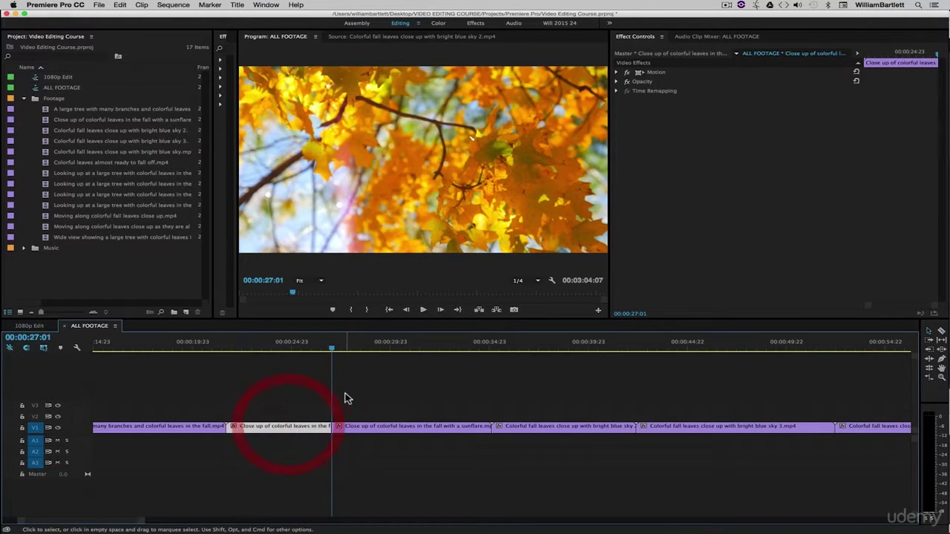
key(super+c)
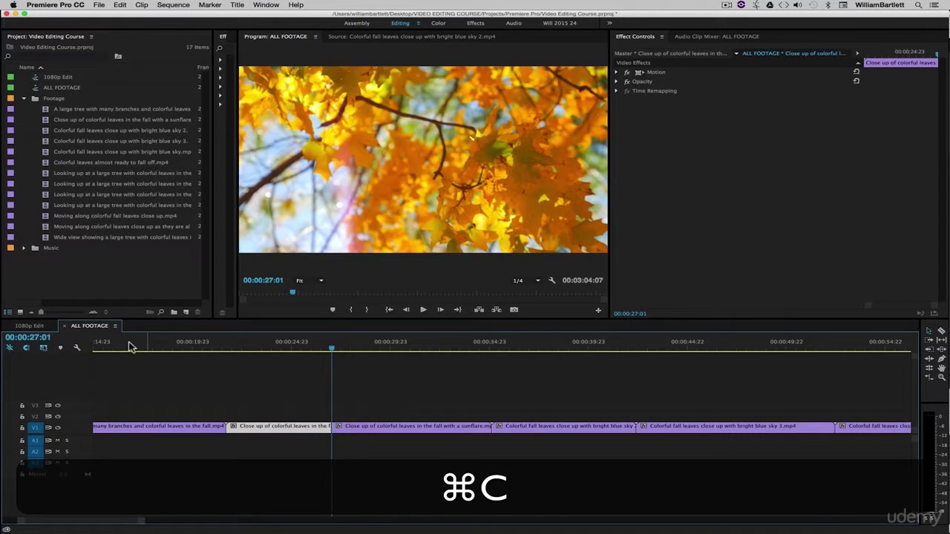
- Paste the copied sunflare leaves segment at 00:00:06:11 in the 1080p Edit sequence and undo the paste
click(45, 326)
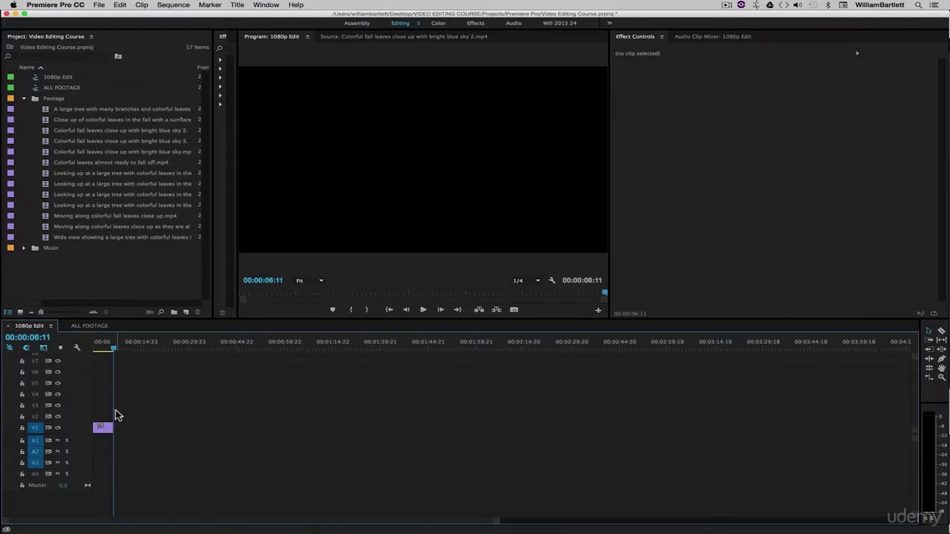
key(super+v)
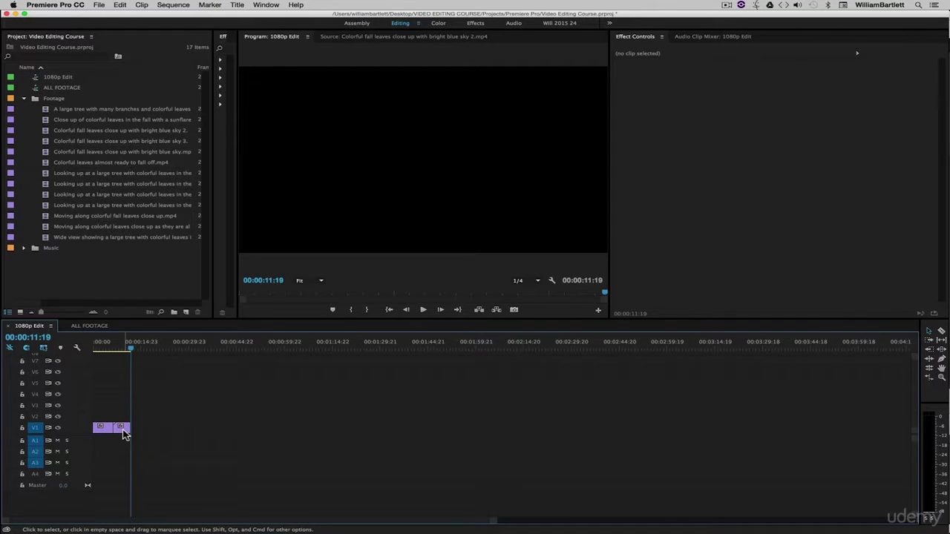
click(105, 348)
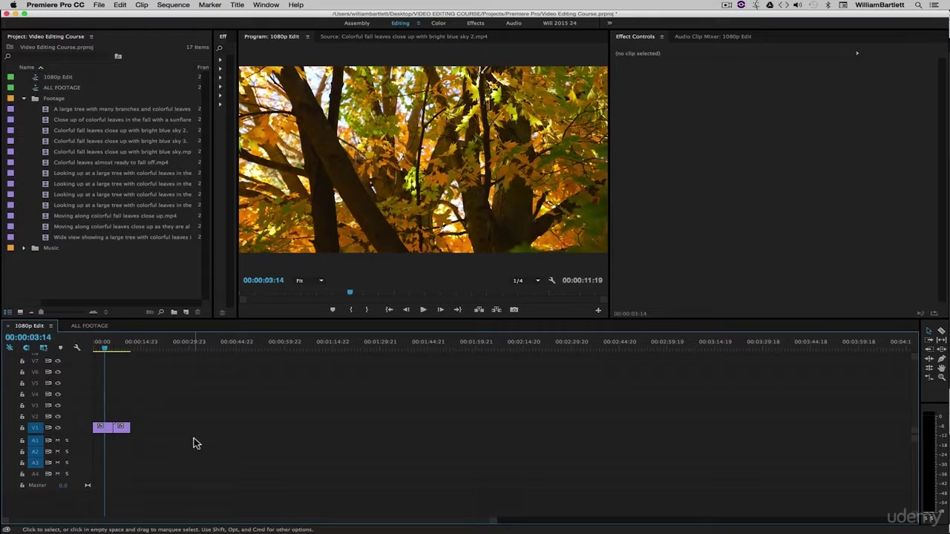
key(super+z)
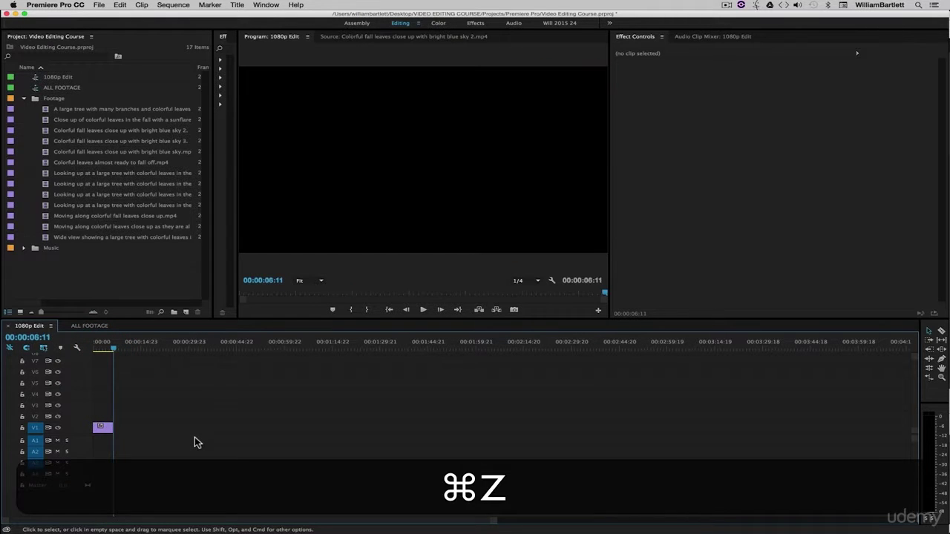
- Try pasting the sunflare segment over the middle of the first tree clip at 00:00:02:19 and undo it
click(103, 346)
key(super+v)
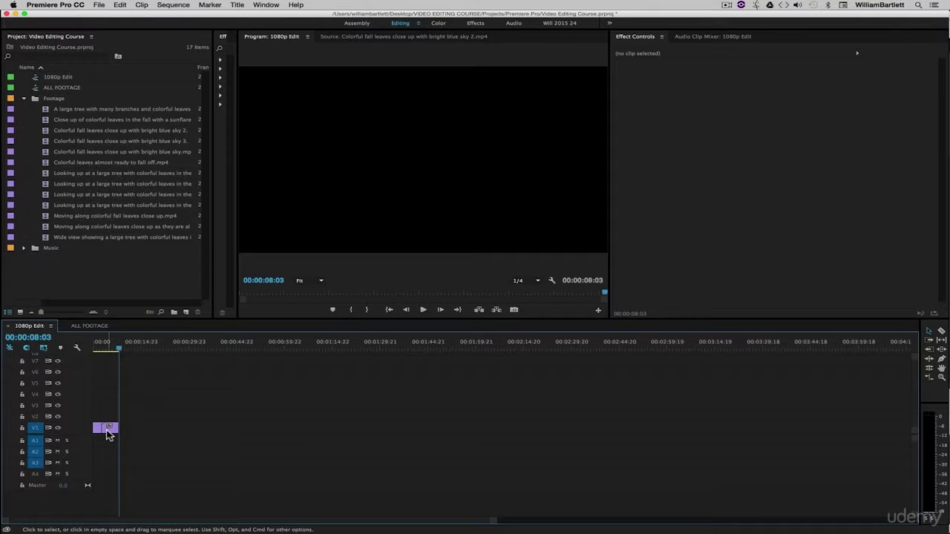
key(super+z)
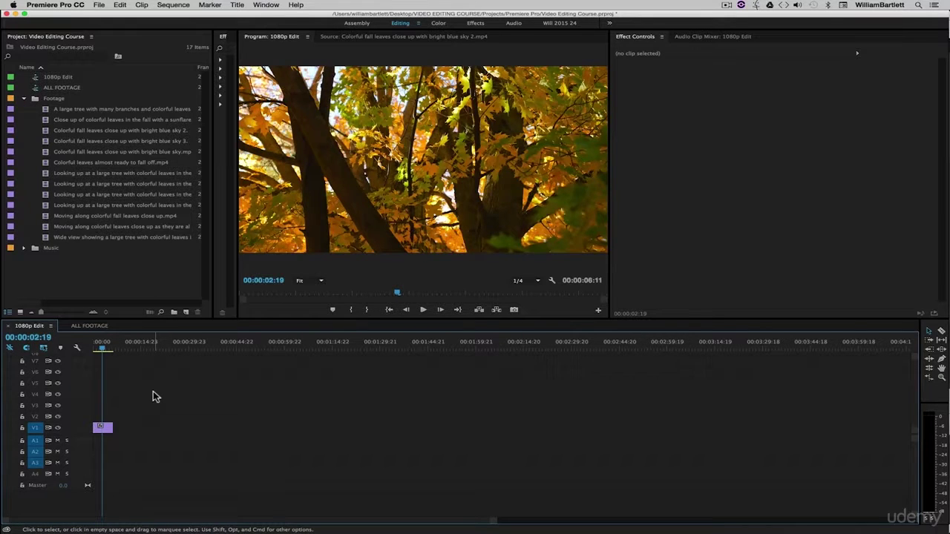
- Paste the copied sunflare segment directly after the tree clip on V1, at 00:00:06:11, and scrub through it
key(Down)
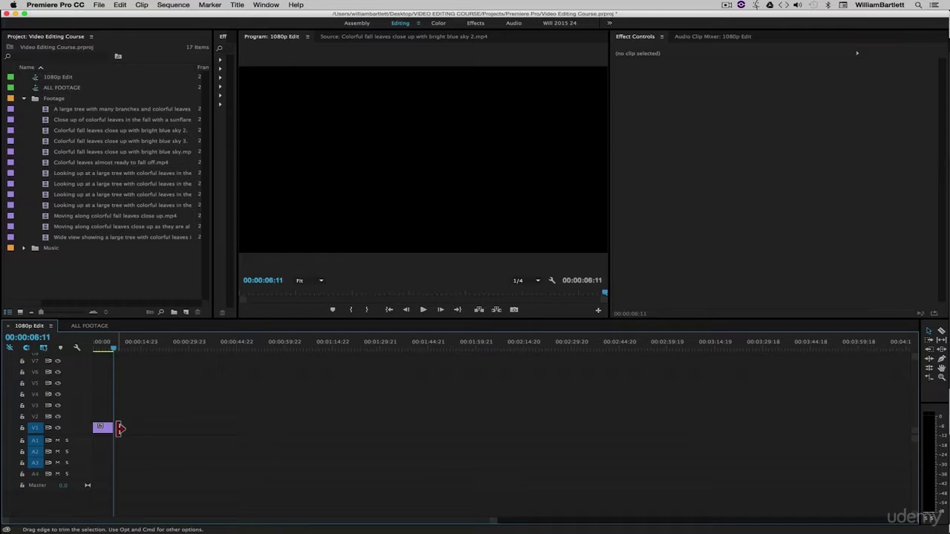
key(Up)
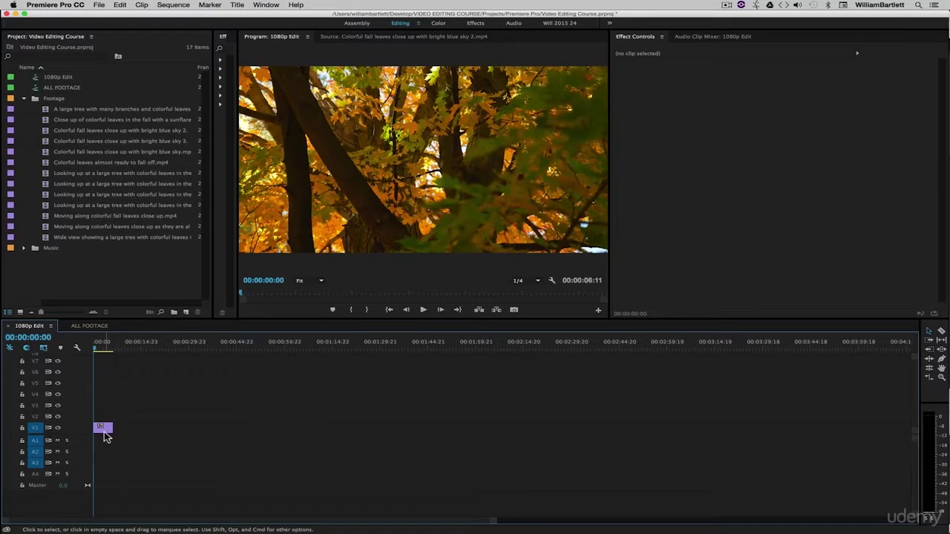
key(Down)
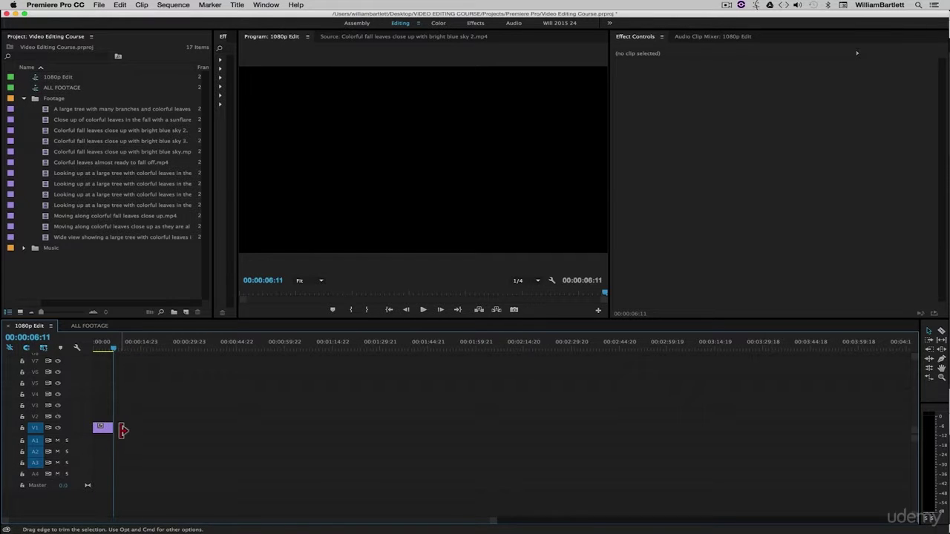
key(super+v)
mouse_move(122, 356)
mouse_down()
mouse_move(97, 355)
mouse_move(128, 354)
mouse_up()
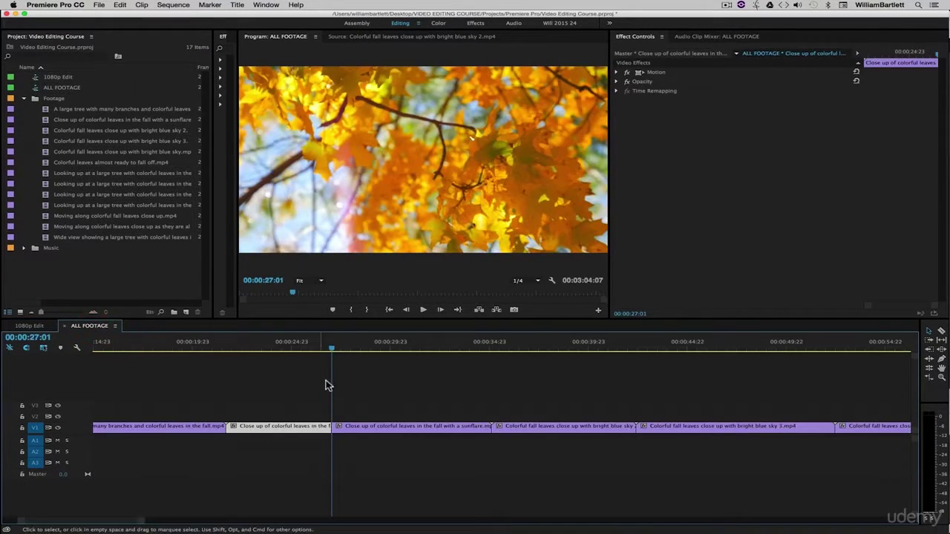
- Review the full row of clips in the ALL FOOTAGE sequence against the segments in 1080p Edit
click(359, 383)
key(minus)
key(minus)
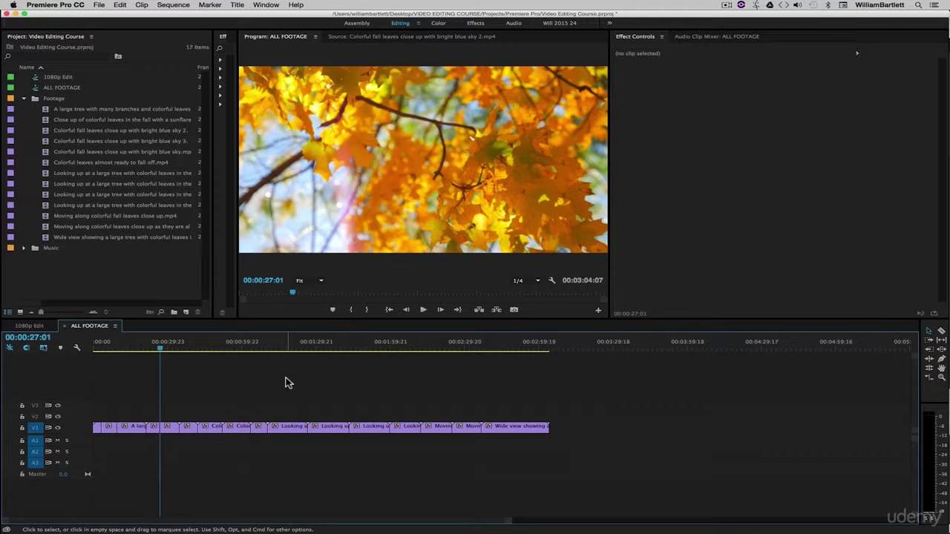
drag(128, 421, 610, 430)
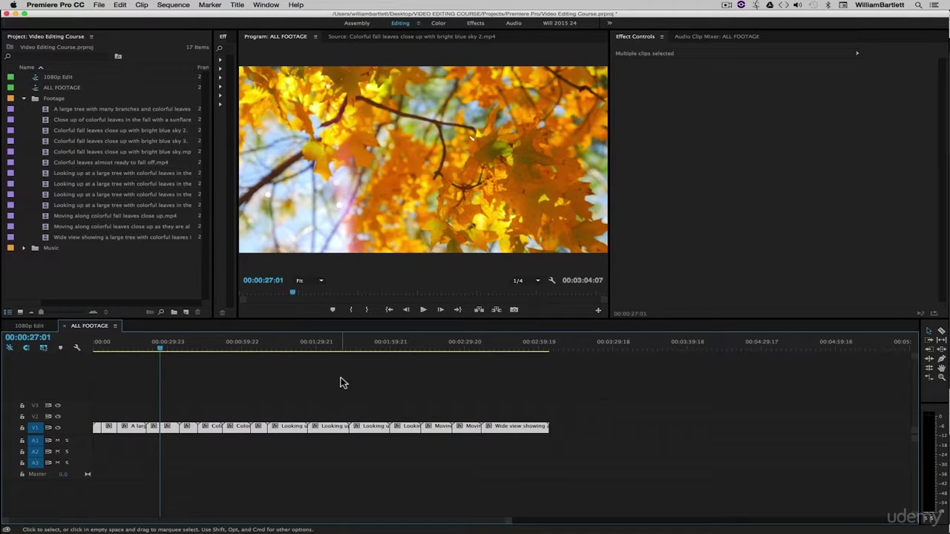
click(81, 326)
click(31, 326)
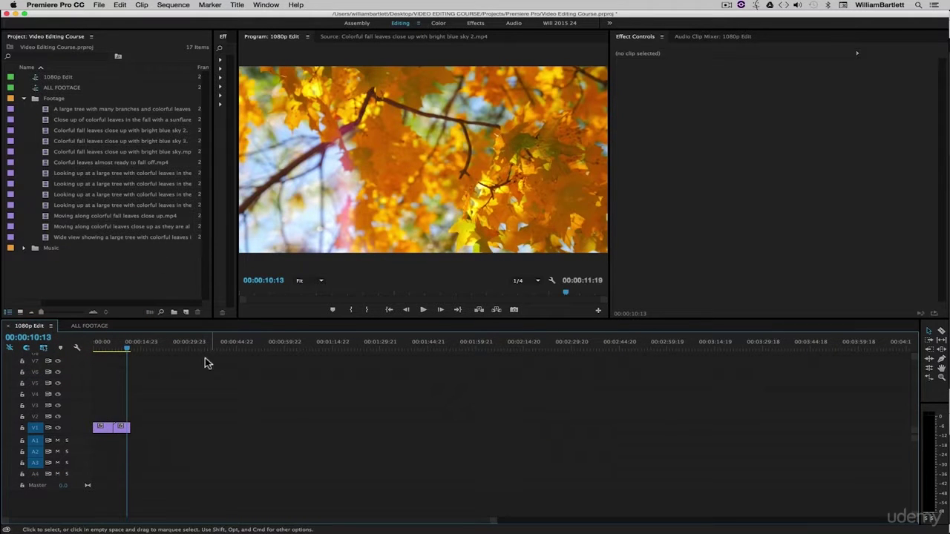
click(123, 273)
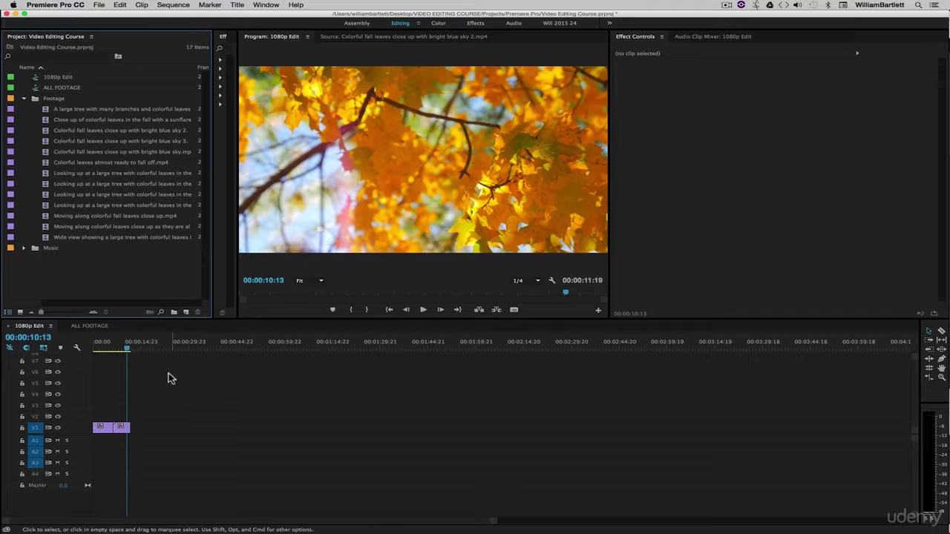
- Split the first blue-sky leaves clip in ALL FOOTAGE at 00:00:38:18 and paste its first part at the end of 1080p Edit
click(89, 326)
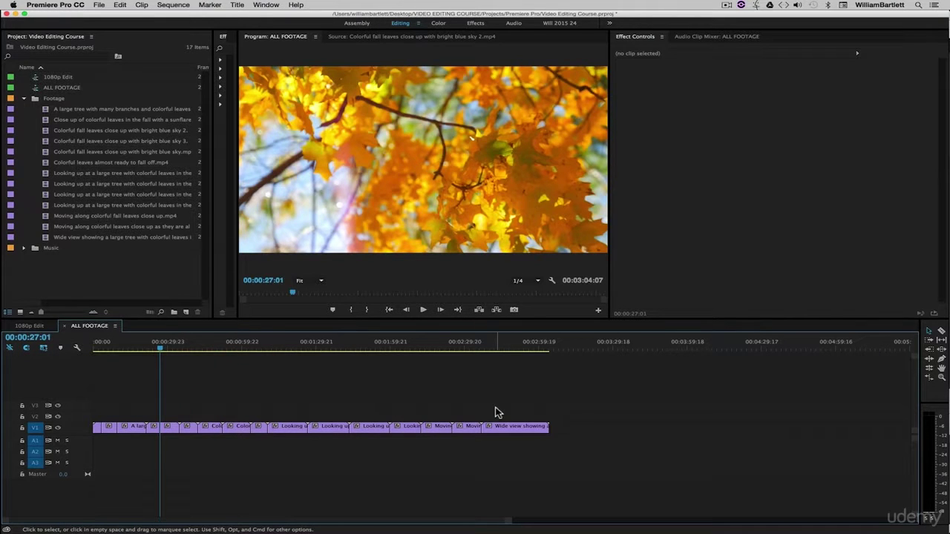
drag(170, 347, 189, 352)
key(c)
click(189, 429)
key(v)
click(182, 429)
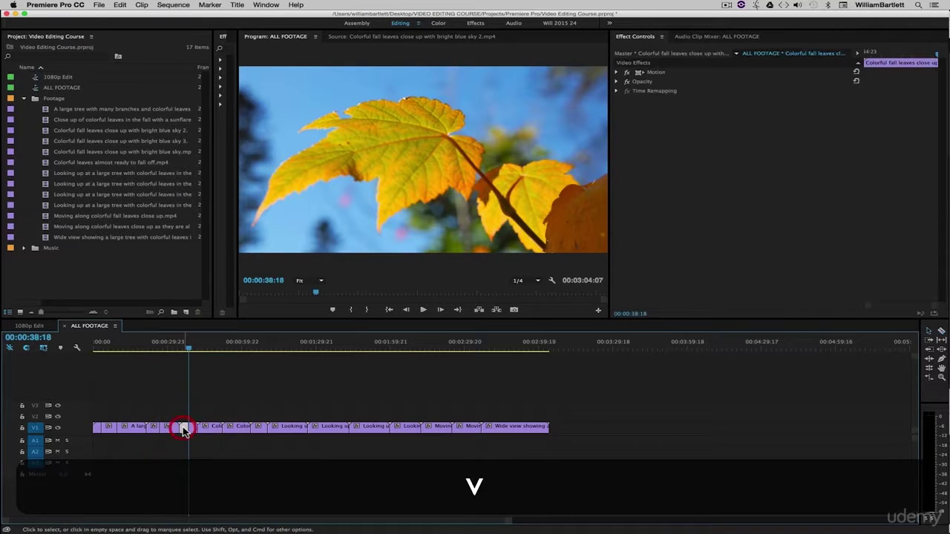
key(super+c)
click(28, 327)
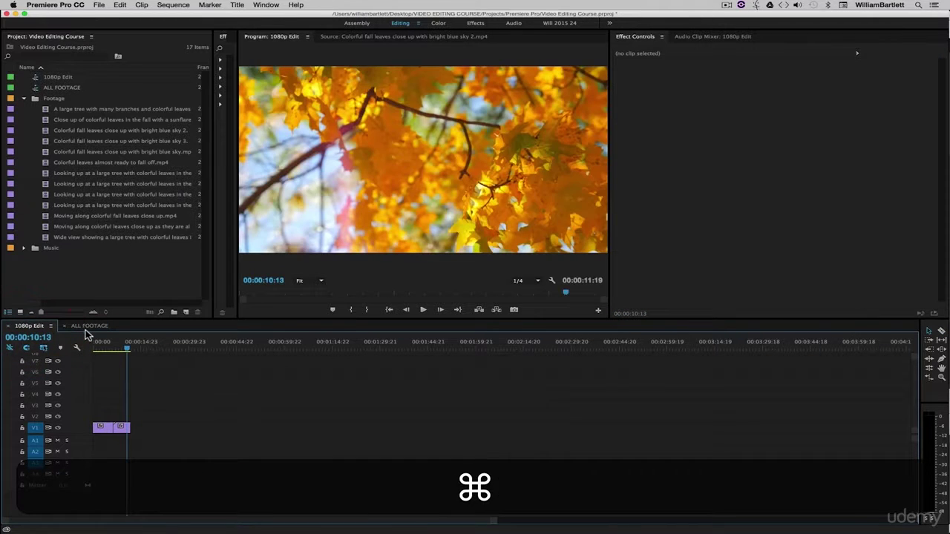
key(super+Down)
key(super+v)
- Split Colorful fall leaves close up with bright blue sky 3.mp4 at 00:00:49:04 and paste its second part at the end of 1080p Edit
click(89, 327)
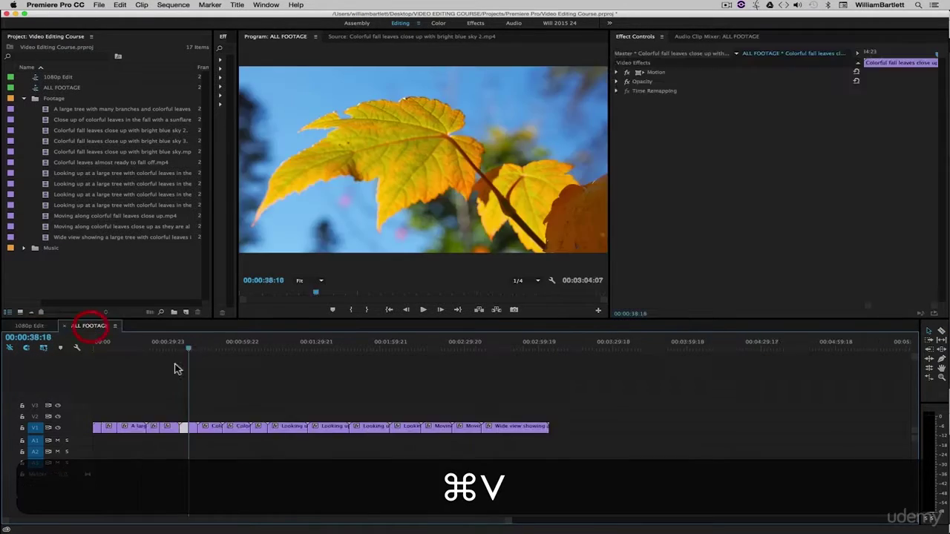
click(202, 350)
drag(204, 350, 215, 350)
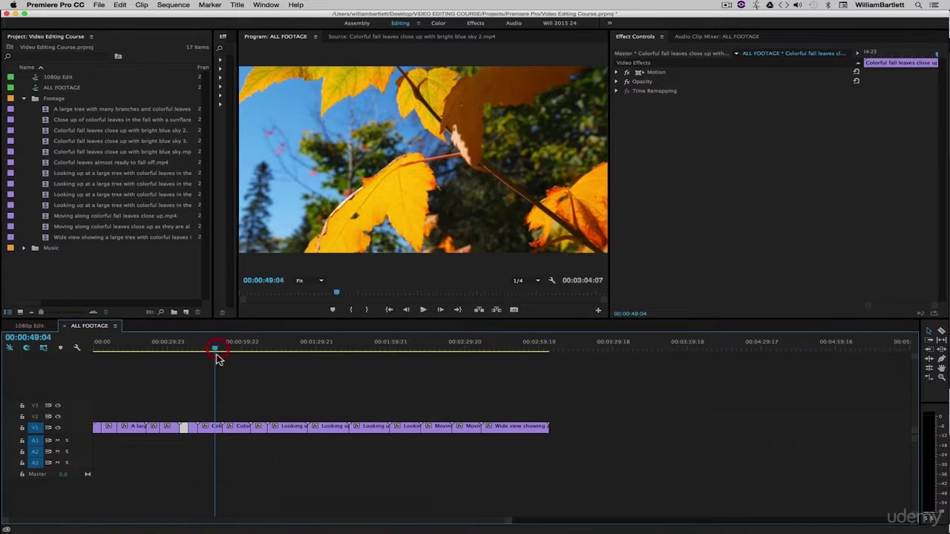
key(c)
key(v)
click(201, 427)
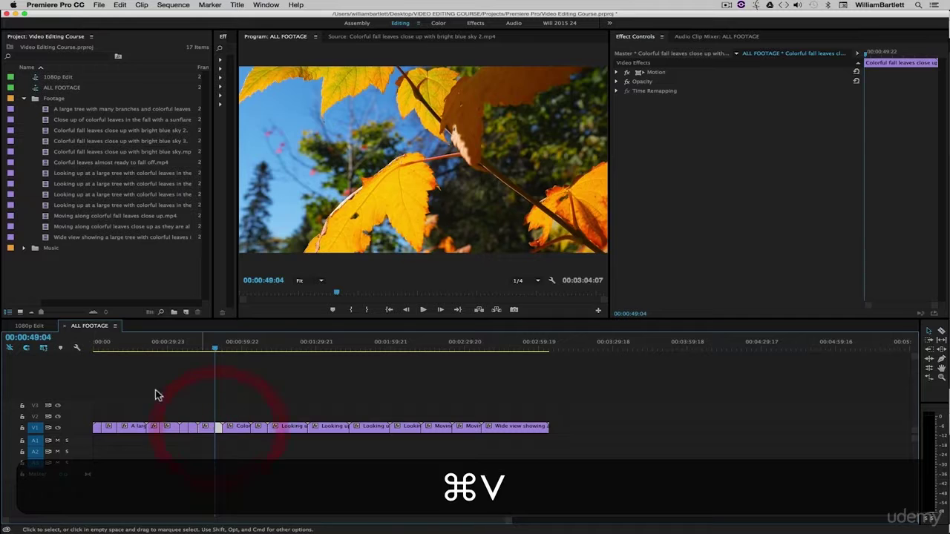
key(super+c)
click(34, 326)
key(super+v)
- Split the short clip just before the first Looking up clip in ALL FOOTAGE and paste its first part at the end of 1080p Edit
click(89, 326)
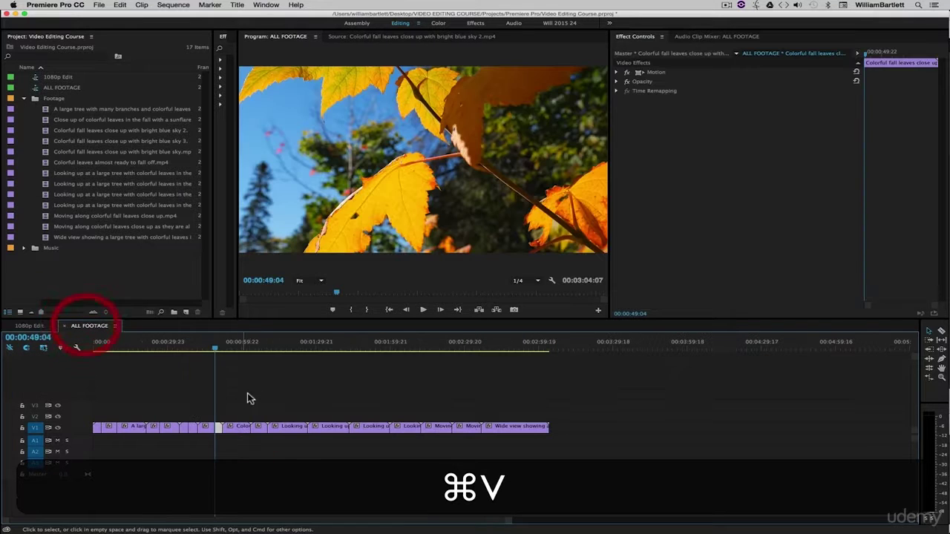
drag(223, 350, 260, 354)
key(c)
key(v)
click(256, 428)
key(super+c)
click(36, 327)
key(super+v)
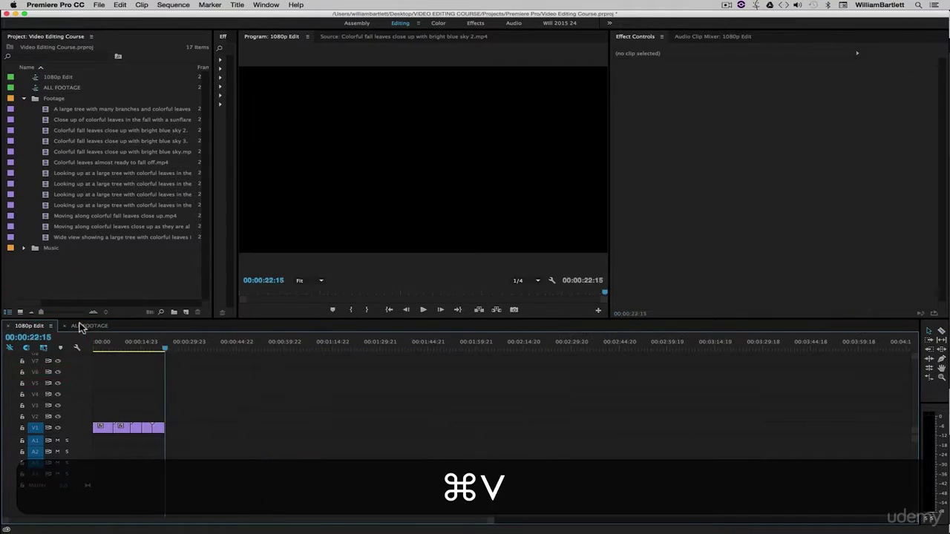
- Split the first Looking up at a large tree clip in ALL FOOTAGE at 00:01:16:03
click(83, 326)
drag(260, 349, 282, 349)
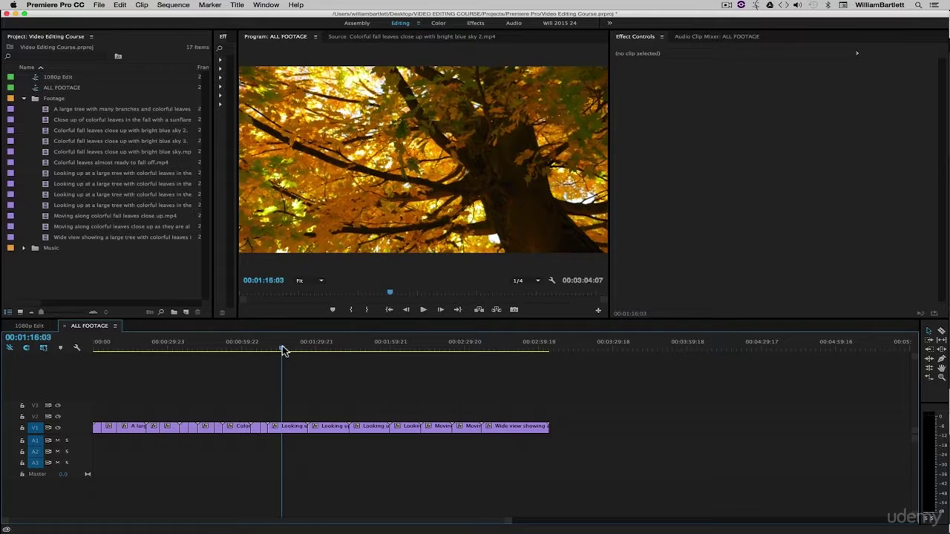
key(c)
click(288, 428)
key(v)
- Split the first Looking up clip again at 00:01:22:12 and paste its middle part at the end of 1080p Edit
drag(282, 349, 307, 353)
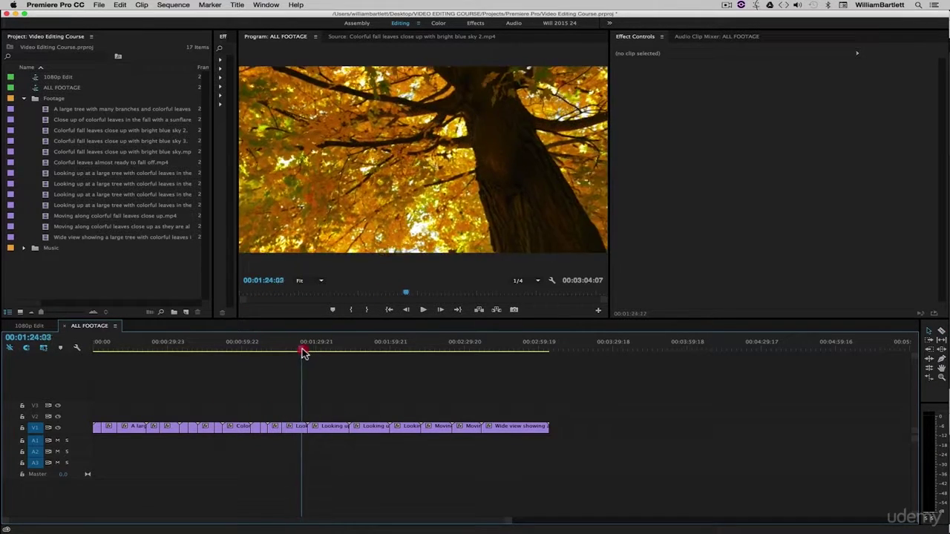
click(297, 350)
key(c)
click(295, 428)
key(v)
click(291, 433)
key(super+c)
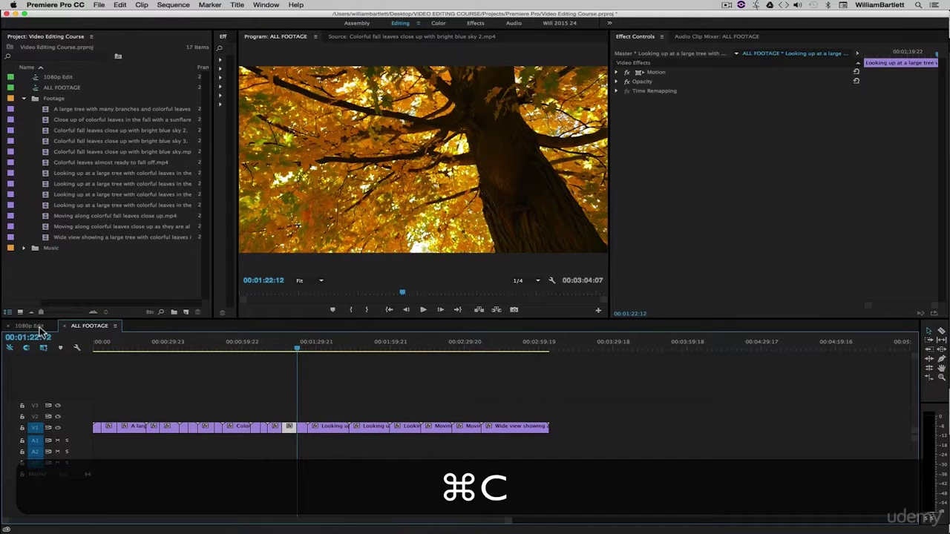
click(29, 326)
key(super+v)
- Split the second Looking up at a large tree clip in ALL FOOTAGE at 00:01:31:17
click(104, 327)
drag(296, 349, 320, 347)
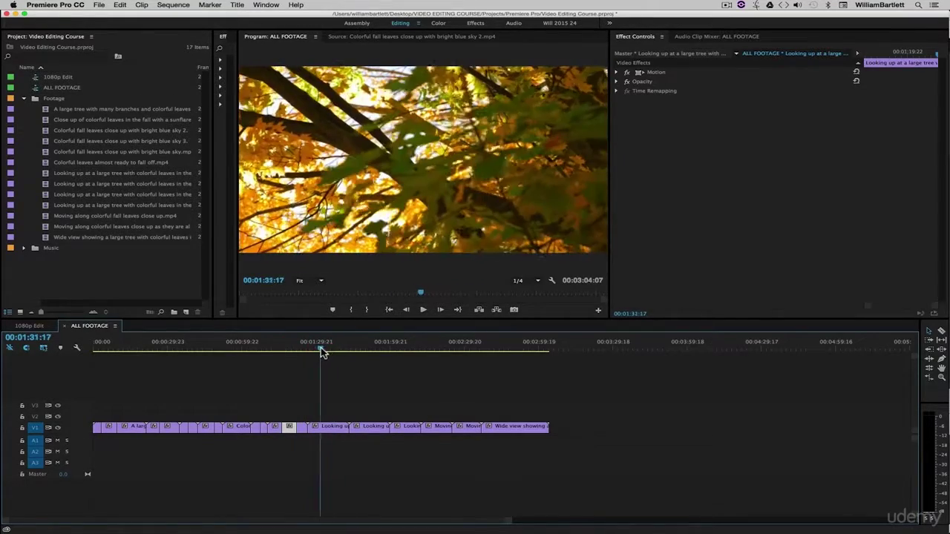
key(c)
click(321, 429)
key(v)
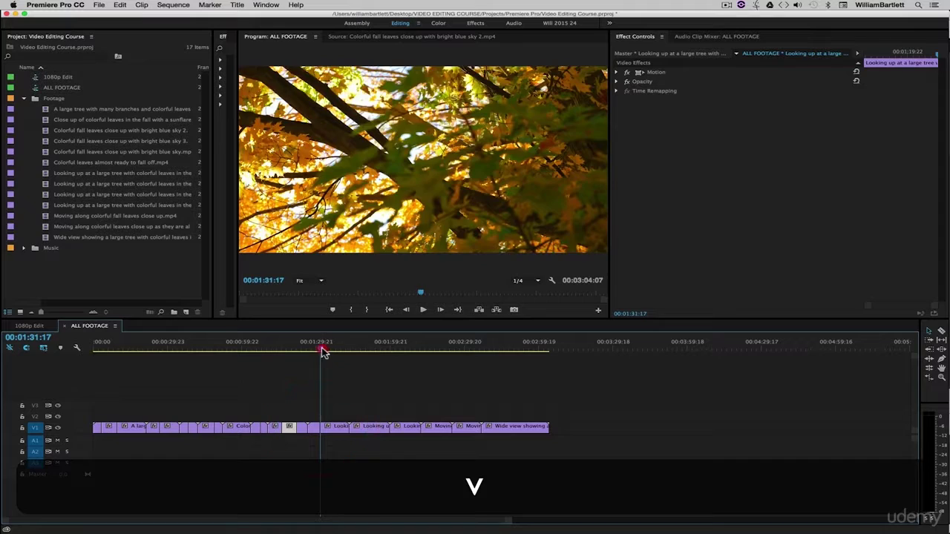
- Split the second Looking up clip again at 00:01:37:17 and paste its middle part at the end of 1080p Edit
drag(322, 351, 334, 353)
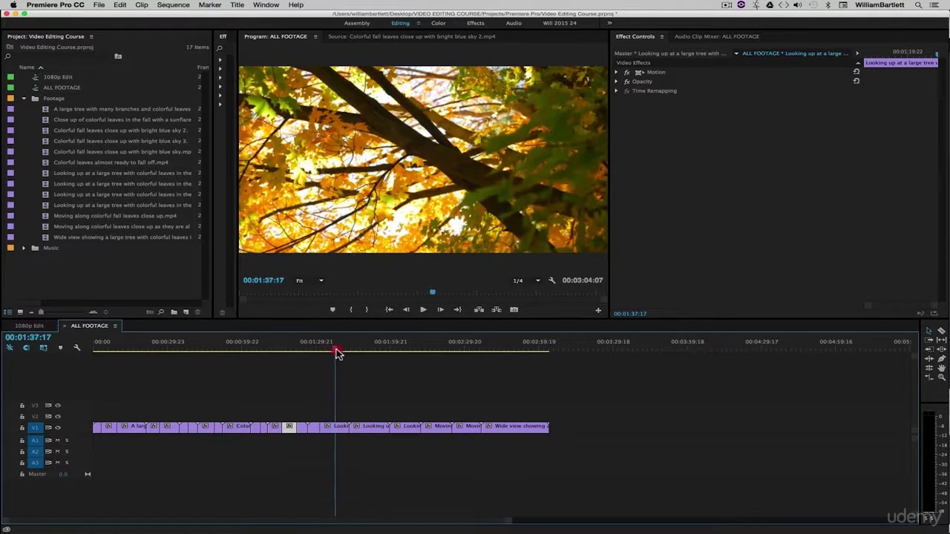
key(c)
click(336, 428)
key(v)
click(329, 429)
key(super+c)
click(29, 326)
key(super+v)
- Split the third Looking up at a large tree clip in ALL FOOTAGE at 00:01:53:02
click(89, 326)
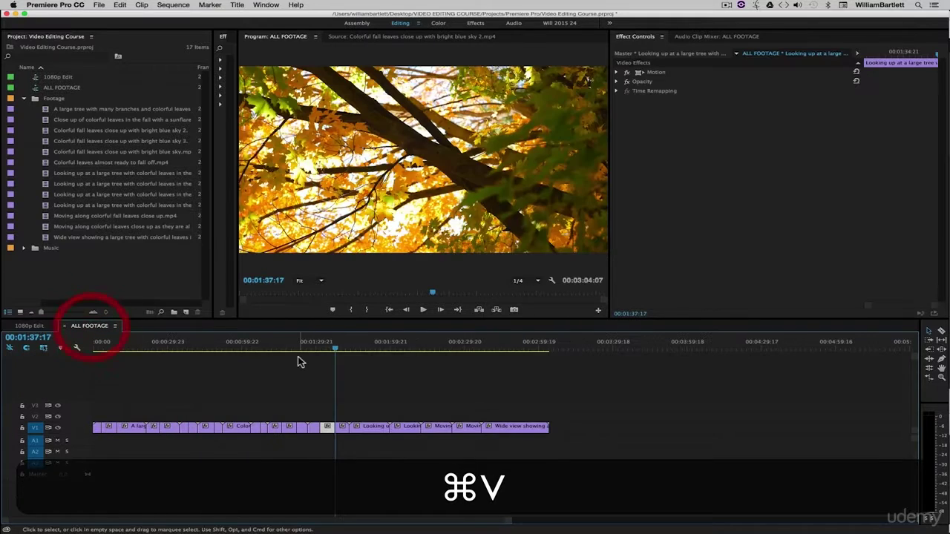
drag(352, 348, 377, 350)
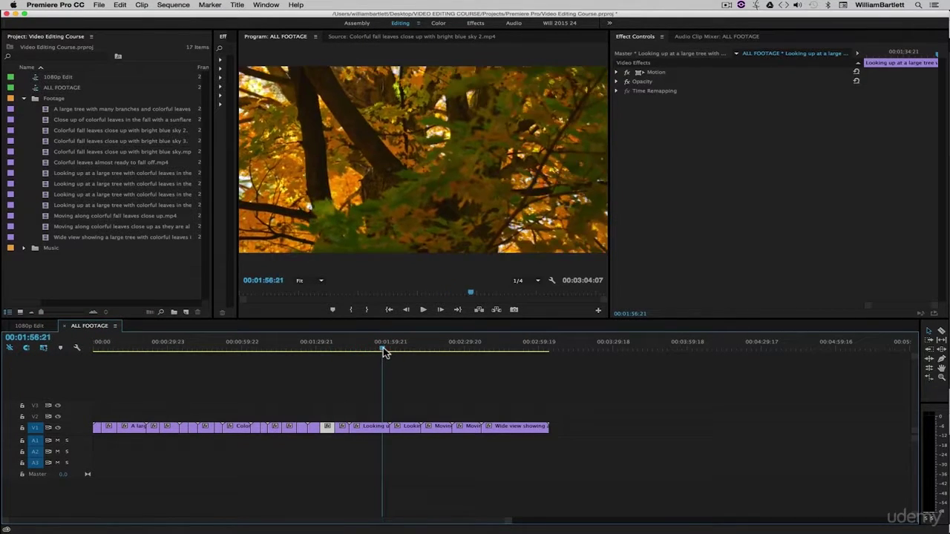
key(c)
click(376, 427)
key(v)
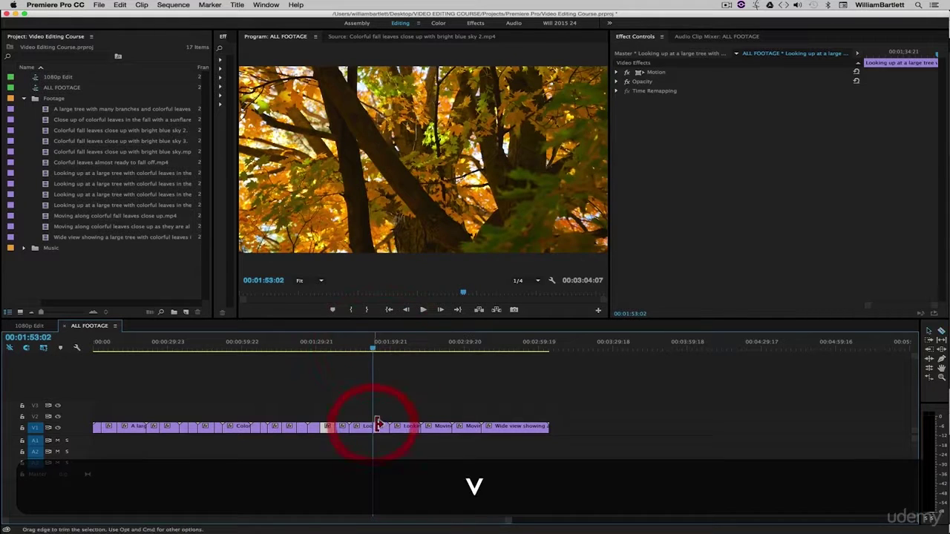
- Split the third Looking up clip again at 00:01:56:16 and paste its middle part at the end of 1080p Edit
click(377, 351)
drag(377, 353, 381, 351)
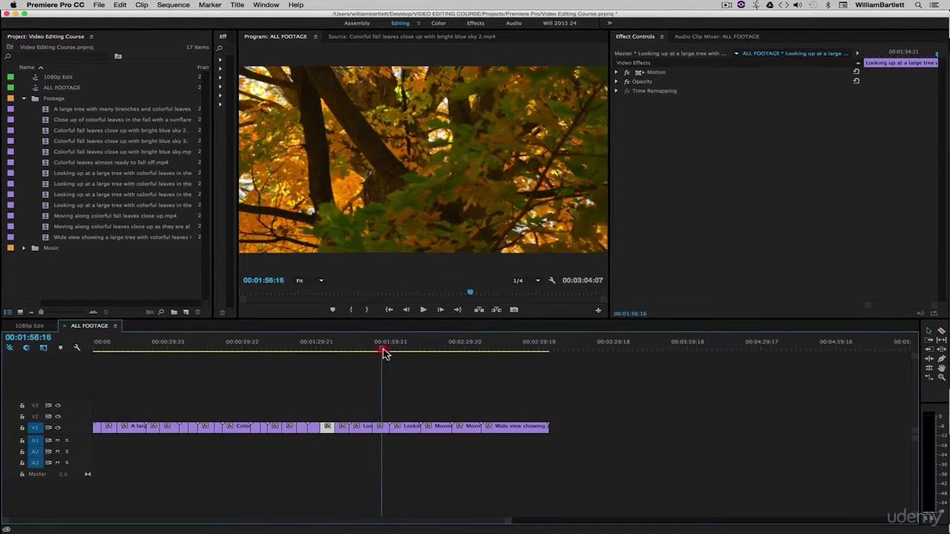
key(c)
key(v)
click(379, 433)
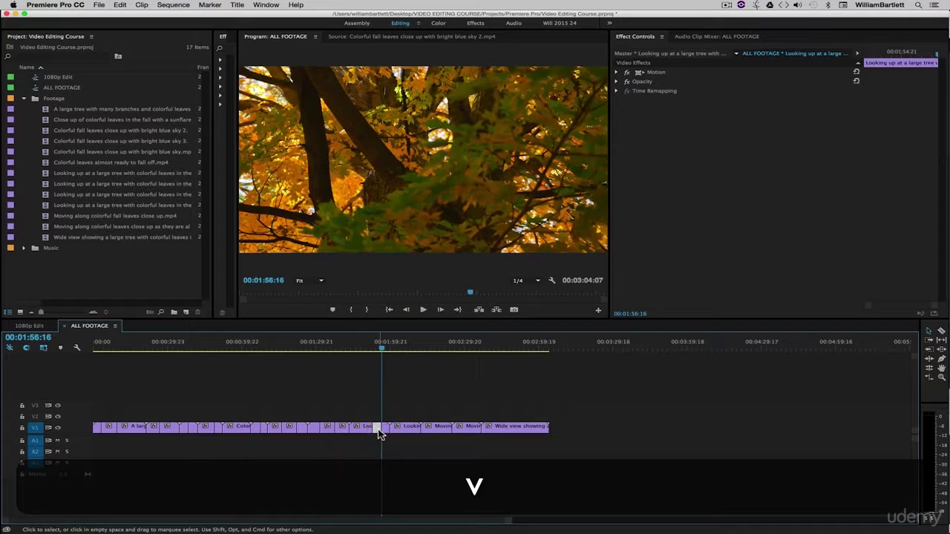
key(super+c)
click(30, 326)
key(super+v)
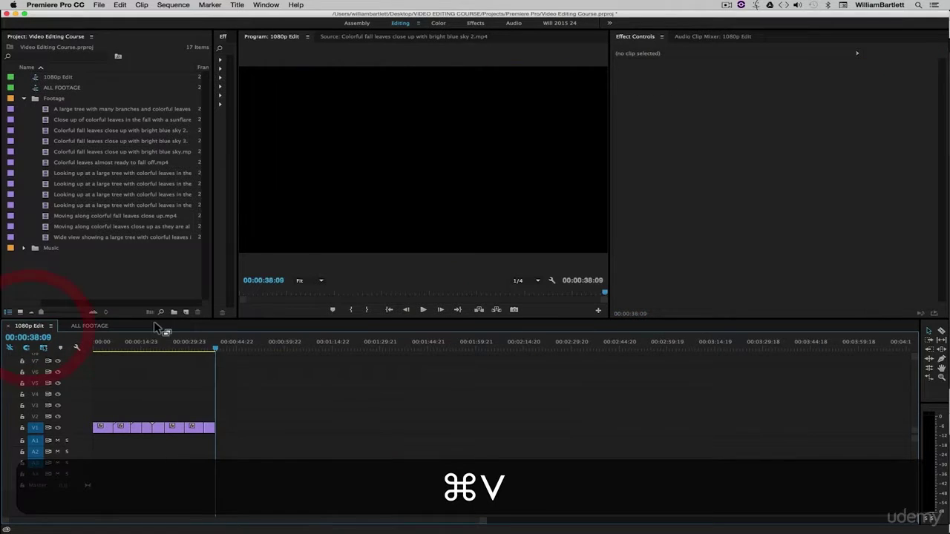
- Cut out a segment ending at 00:02:07:11 from the middle of the fourth Looking up clip in ALL FOOTAGE and copy it
click(96, 326)
drag(391, 348, 409, 350)
key(c)
click(398, 429)
key(v)
key(c)
click(409, 429)
key(v)
click(403, 428)
key(super+c)
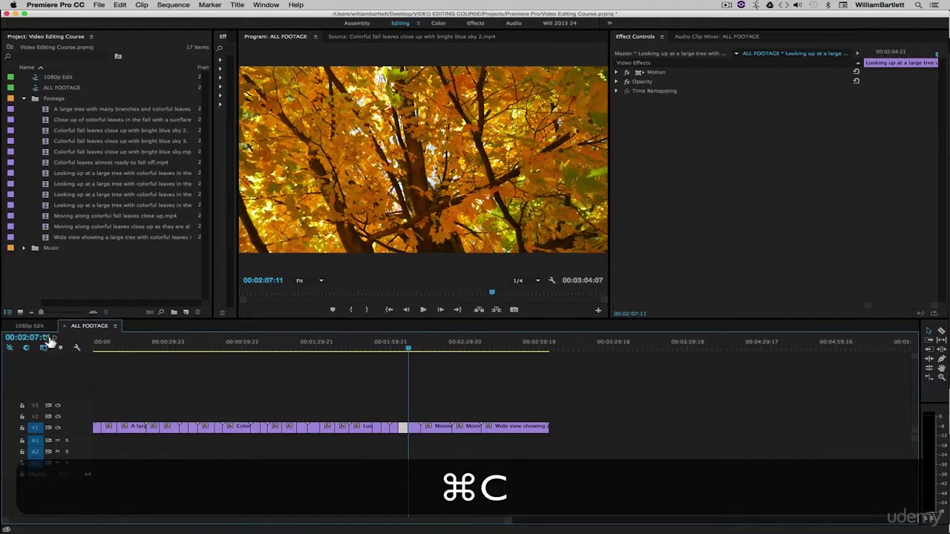
- Paste the copied fourth Looking up segment at the end of 1080p Edit and return to ALL FOOTAGE
click(29, 326)
key(super+v)
click(90, 326)
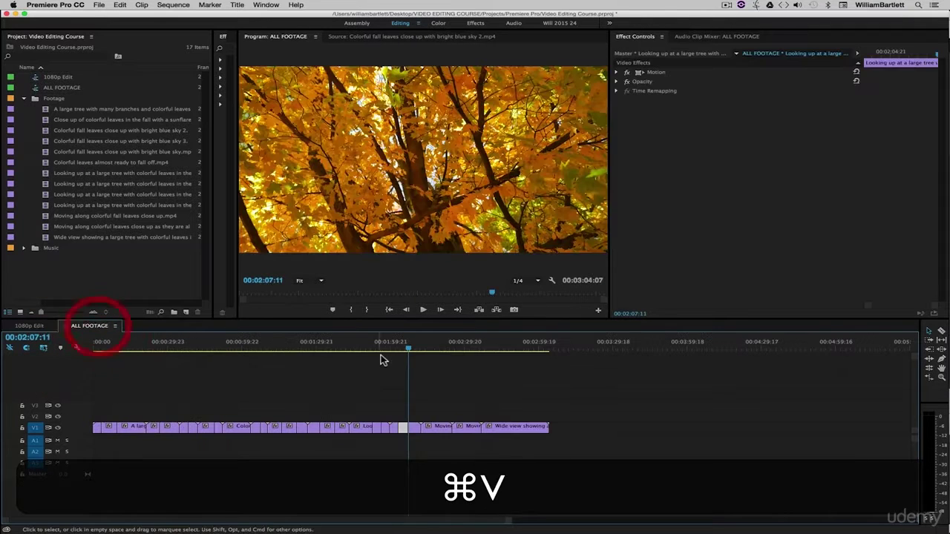
- Split the first Moving along clip in ALL FOOTAGE at 00:02:16:16 with the Razor tool
drag(413, 348, 431, 349)
key(c)
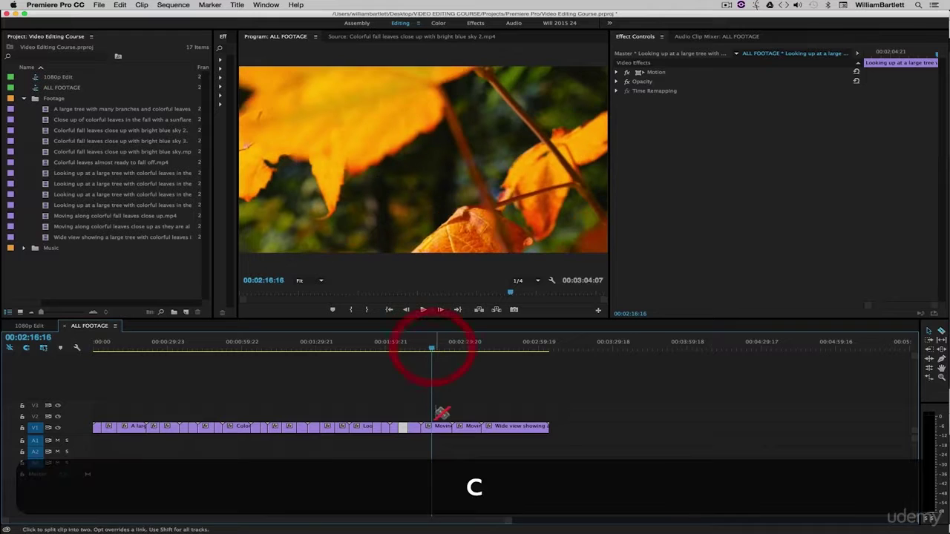
click(435, 428)
- Split the first Moving along clip again at 00:02:21:06 and paste its middle part at the end of 1080p Edit
drag(431, 349, 442, 349)
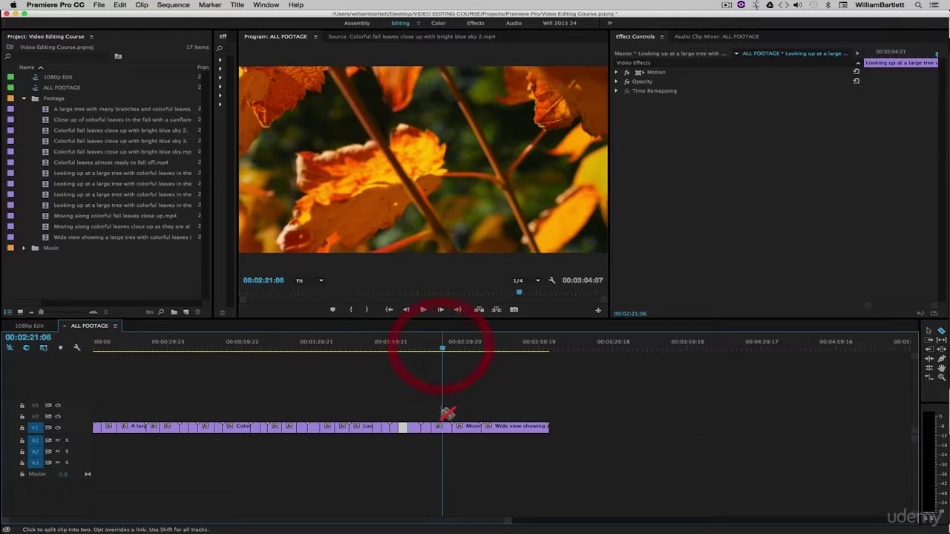
click(442, 429)
key(v)
click(438, 428)
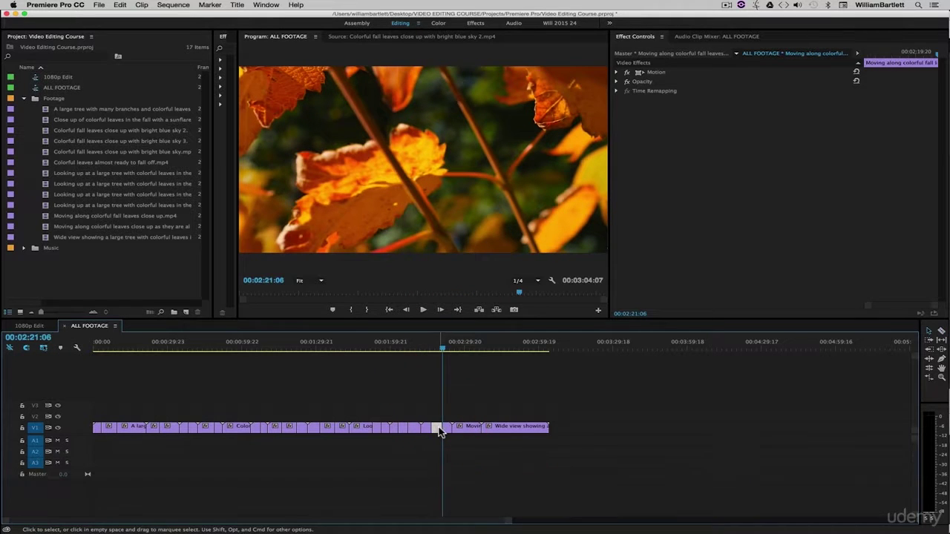
key(super+c)
click(30, 326)
key(super+v)
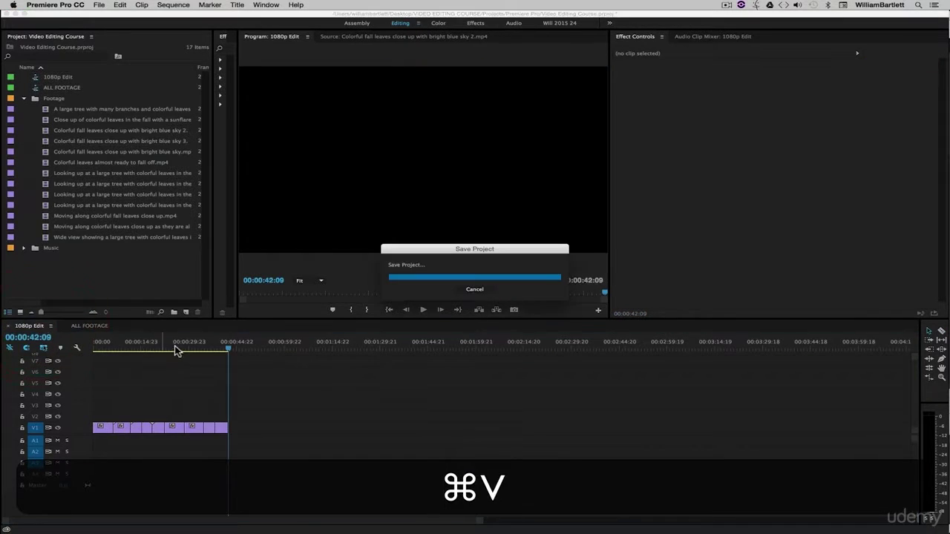
click(96, 326)
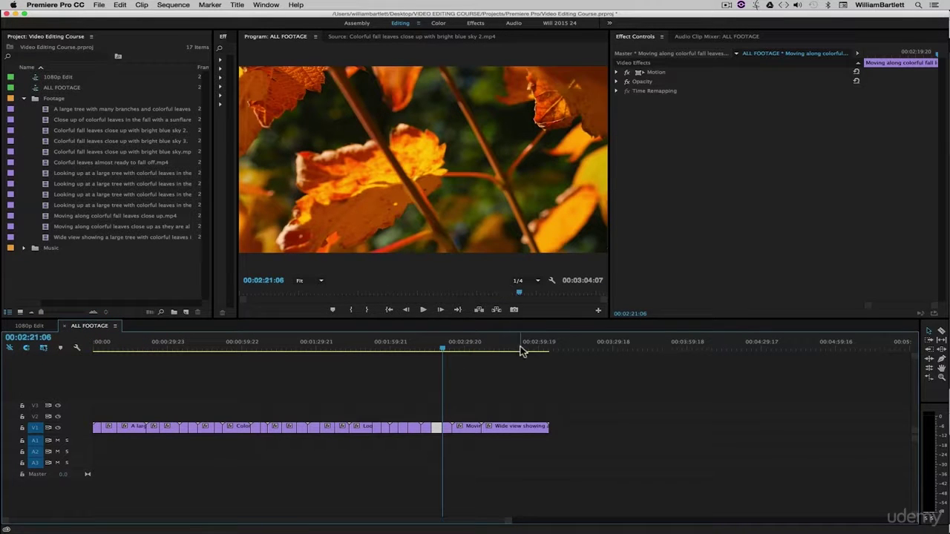
- Split the second Moving along clip in ALL FOOTAGE at 00:02:29:01 and paste its first part at the end of 1080p Edit
drag(455, 352, 464, 354)
key(c)
click(463, 426)
key(v)
click(456, 428)
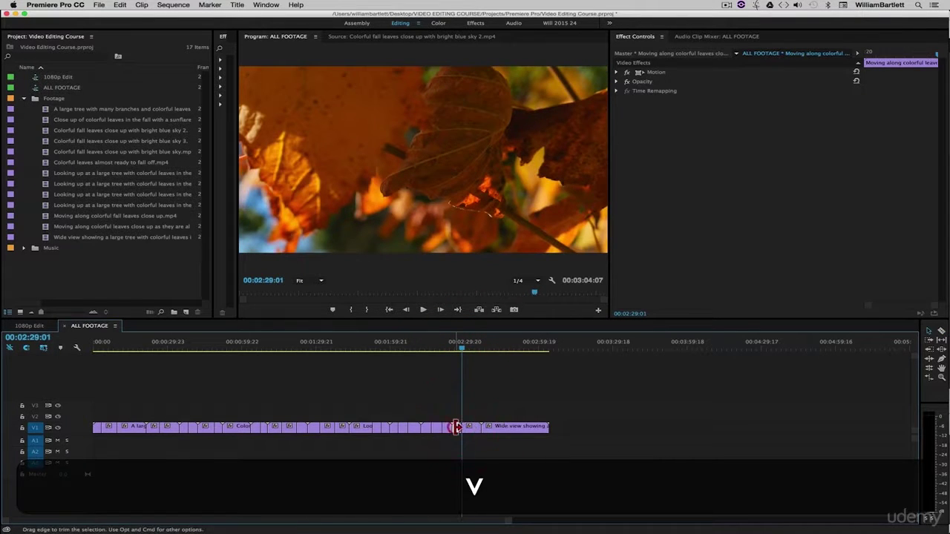
key(super+c)
click(29, 326)
key(super+v)
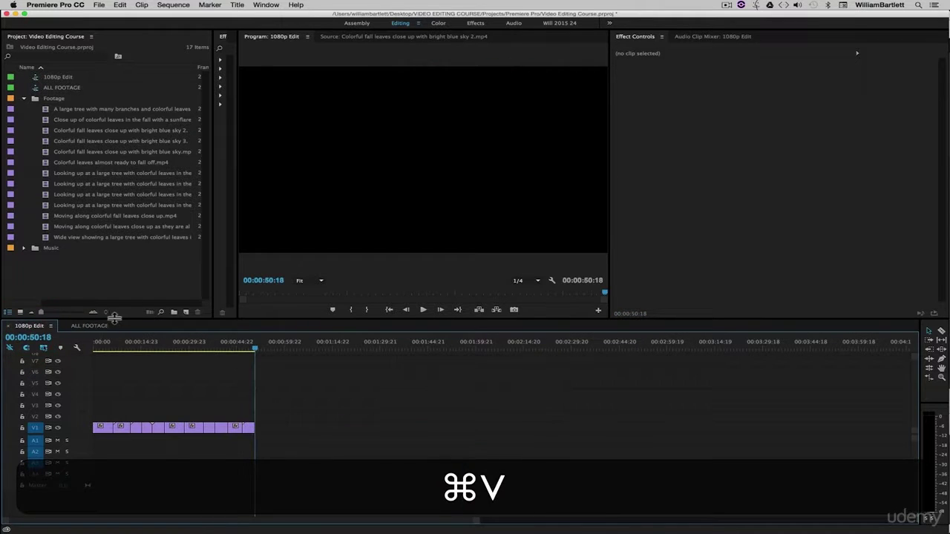
- Split the Wide view clip in ALL FOOTAGE and paste its first part at the end of 1080p Edit
click(89, 326)
drag(459, 344, 499, 349)
key(space)
key(c)
key(v)
click(490, 427)
key(super+c)
click(32, 327)
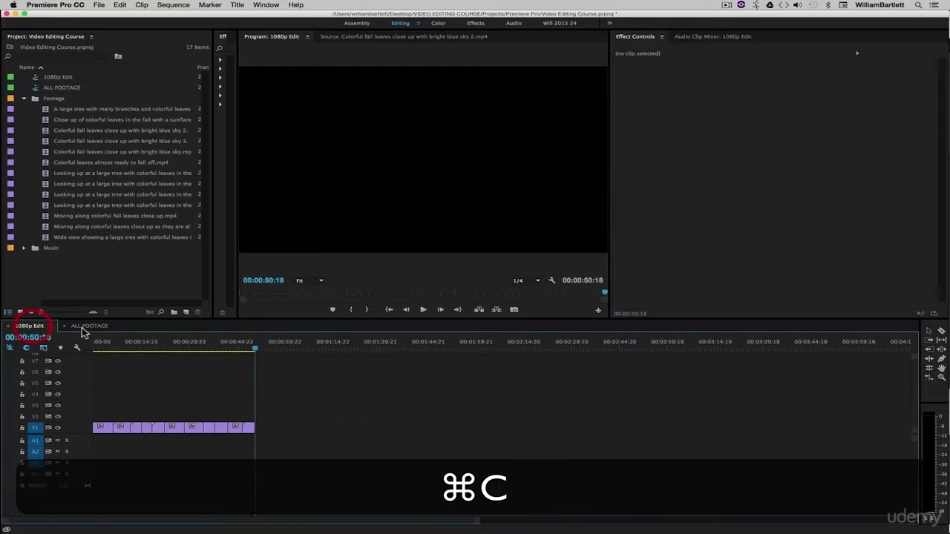
key(super+v)
click(324, 381)
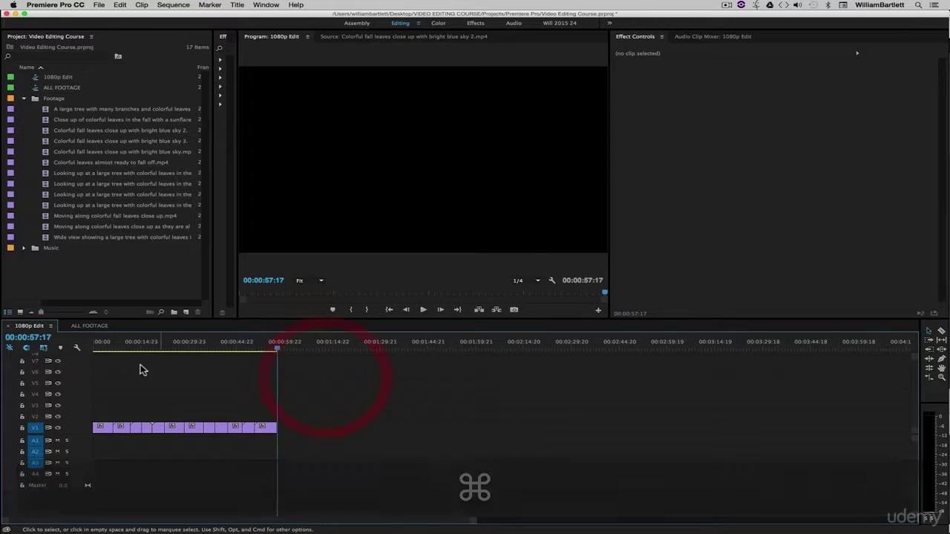
- Skim through the cut-up ALL FOOTAGE sequence and go to the end of its last clip to check the sequence's length
click(87, 327)
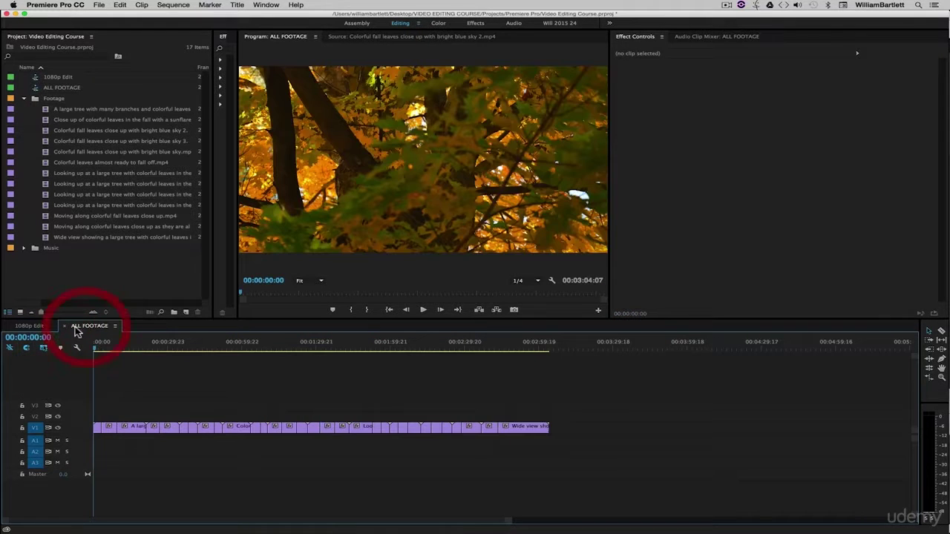
click(222, 346)
click(326, 346)
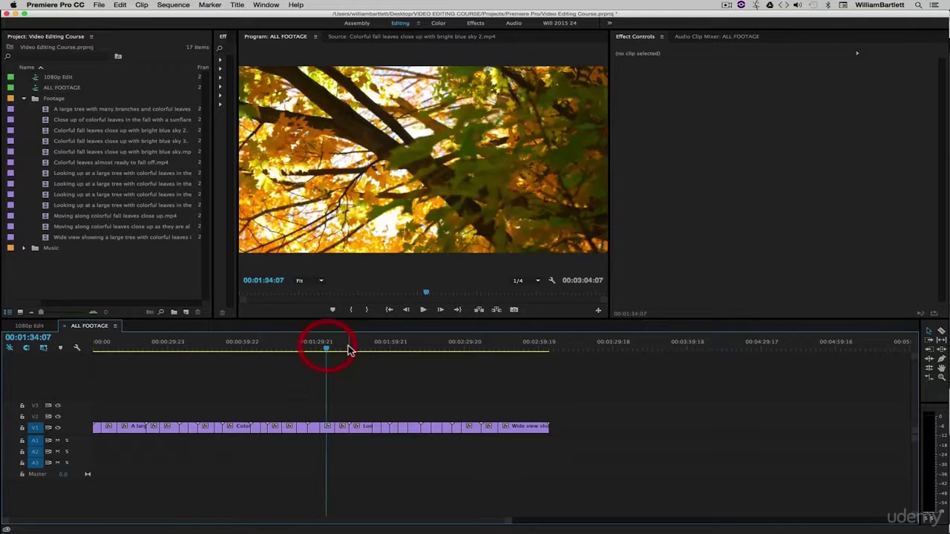
click(462, 348)
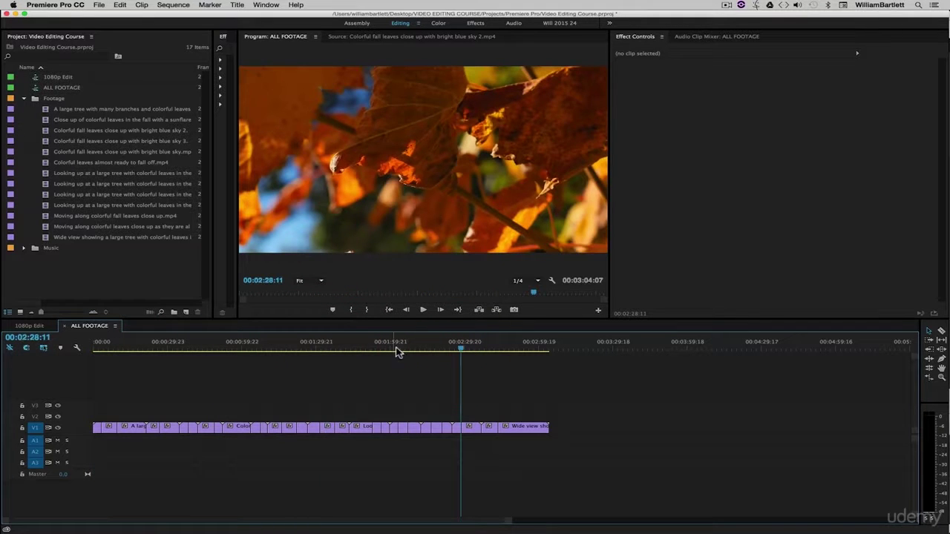
click(488, 347)
click(346, 347)
click(465, 347)
click(515, 347)
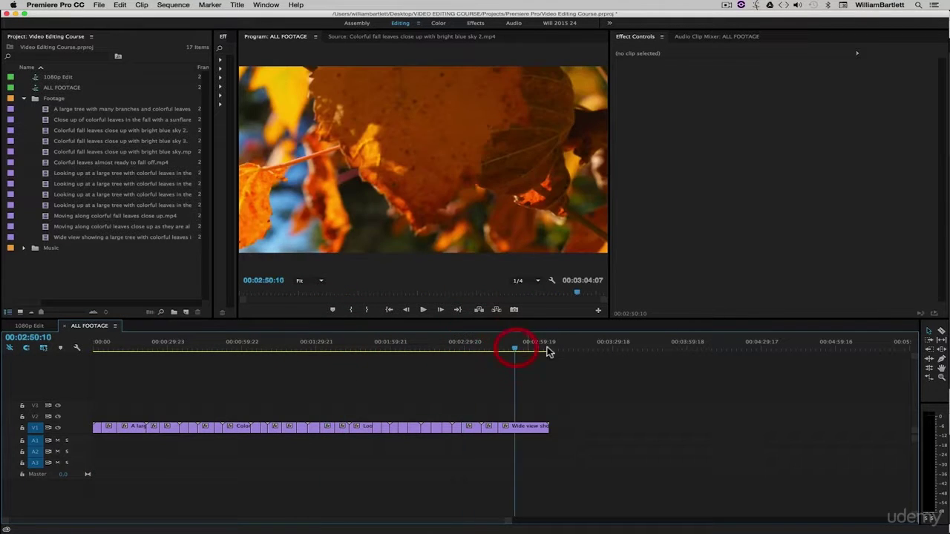
click(578, 347)
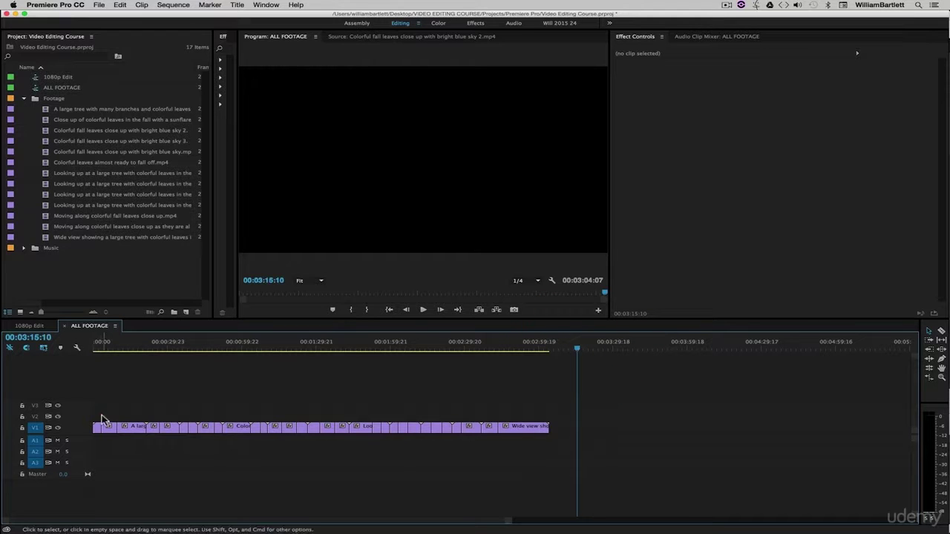
click(559, 347)
key(Up)
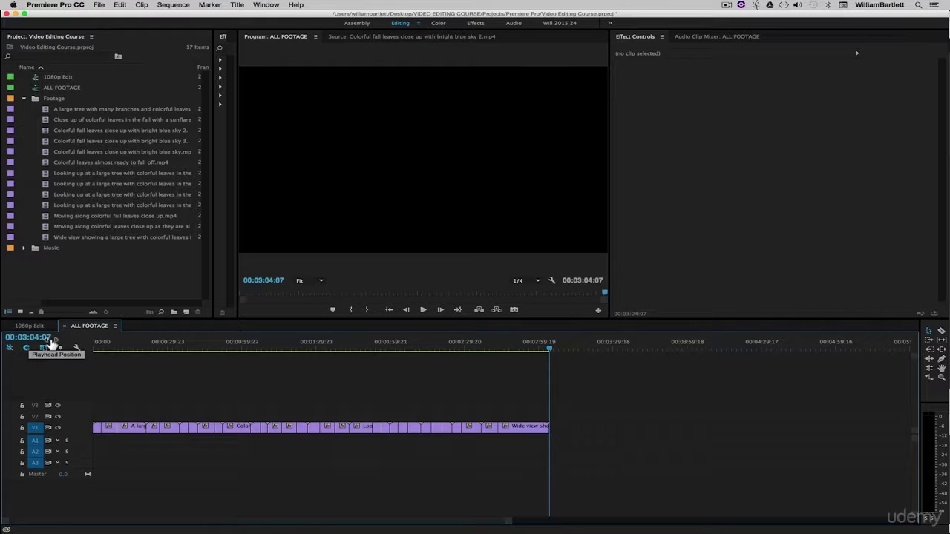
- Compare the length of 1080p Edit with that of ALL FOOTAGE and scrub through the pasted selects
click(31, 327)
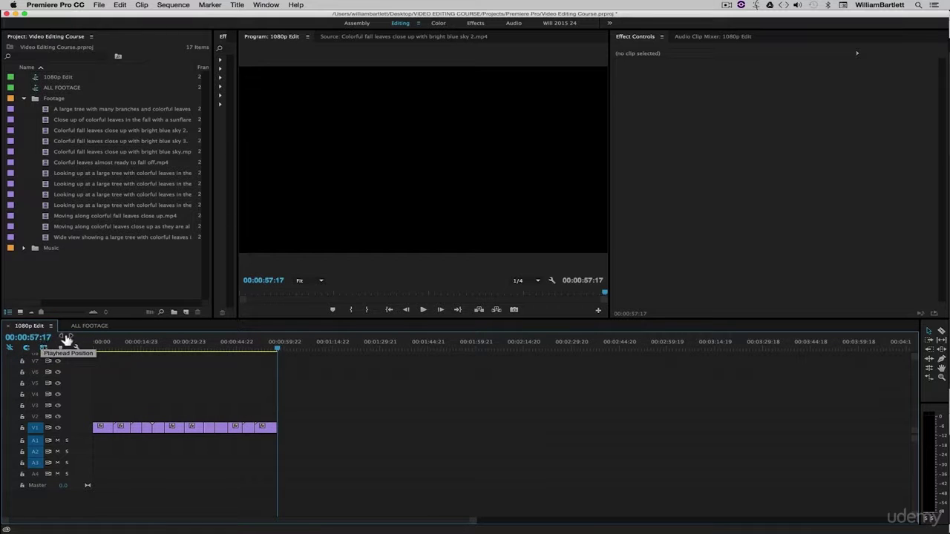
click(87, 327)
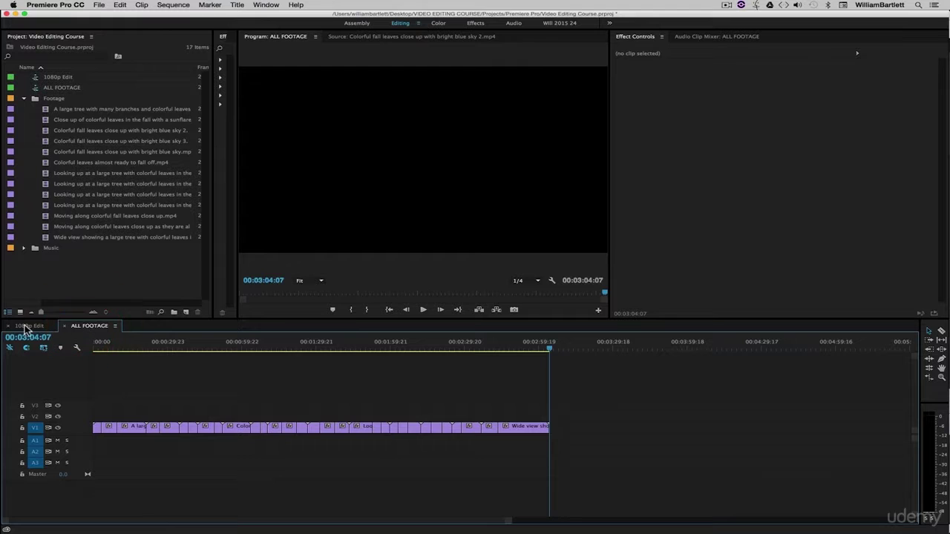
click(26, 326)
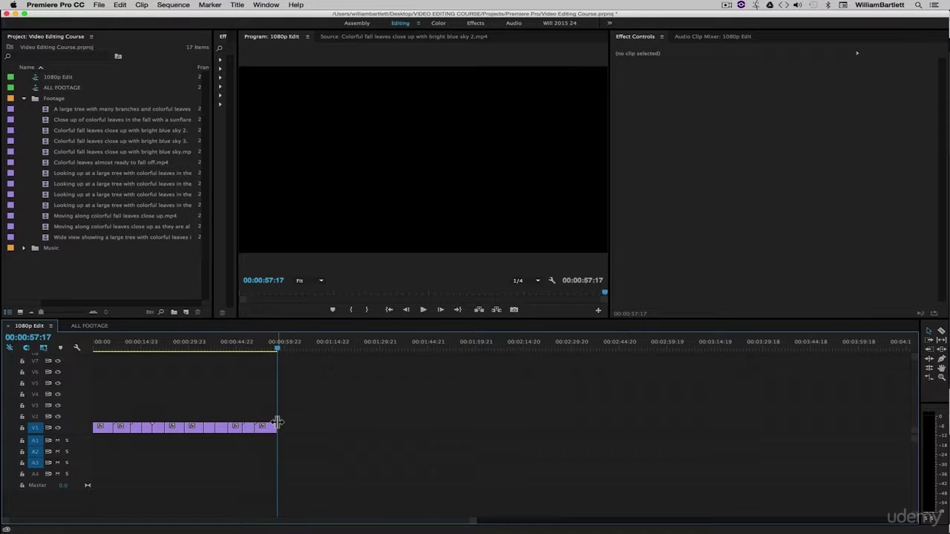
drag(101, 348, 269, 377)
click(135, 413)
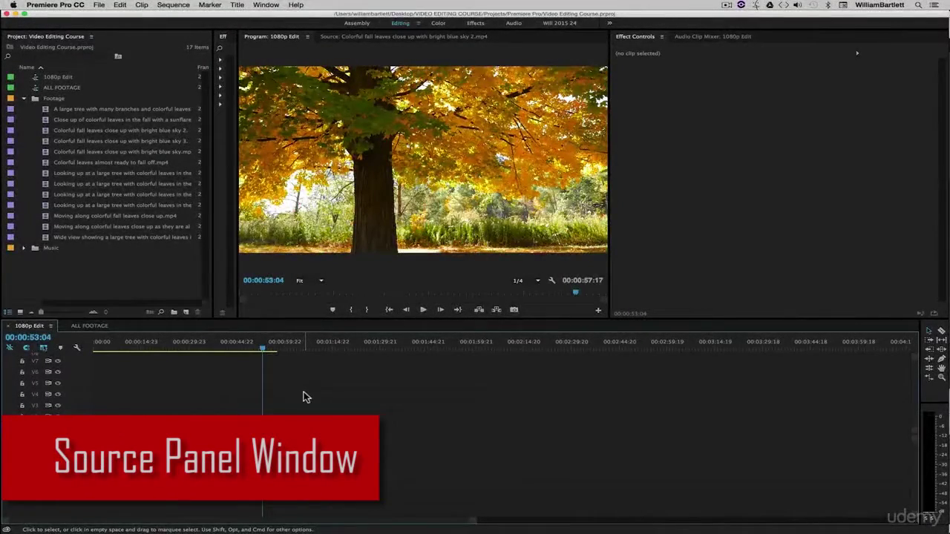
- Show the Source monitor and load Moving along colorful fall leaves close up.mp4 into it
key(shift+2)
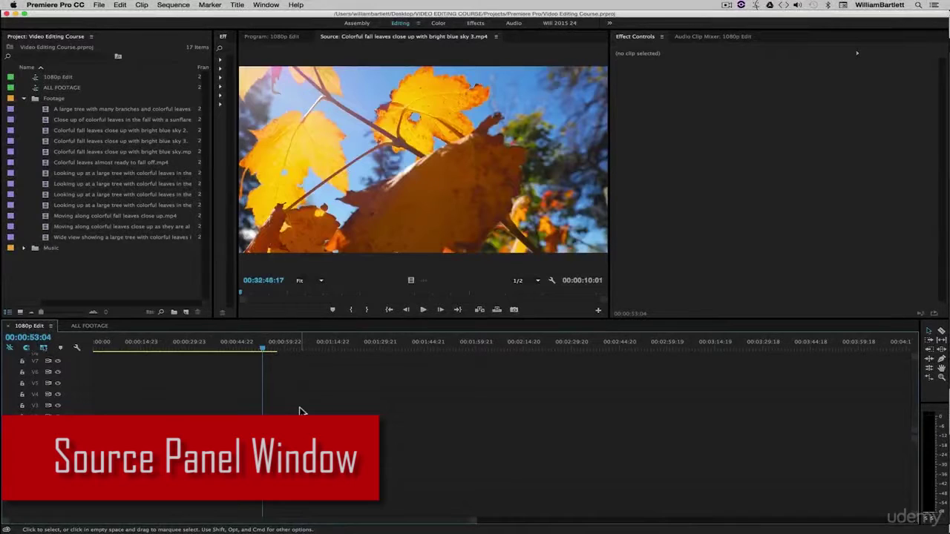
click(123, 277)
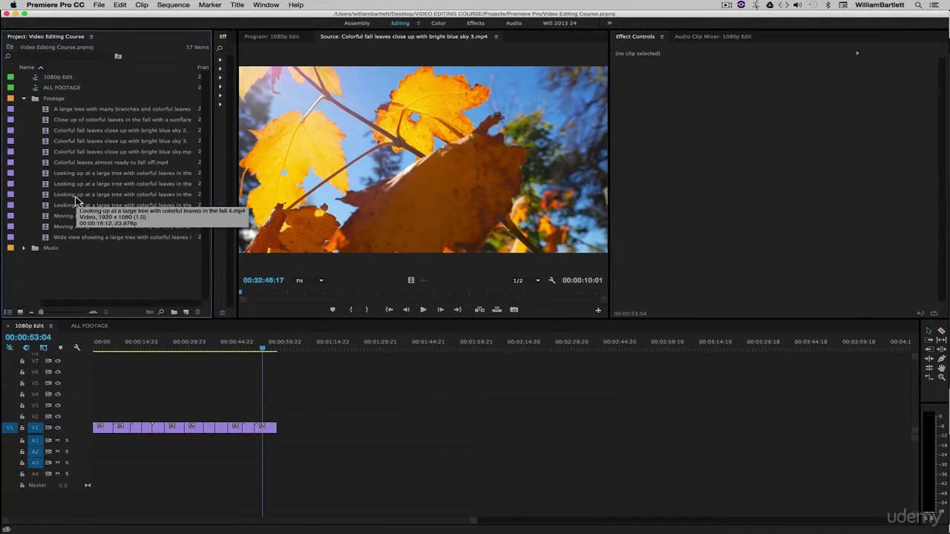
double_click(45, 217)
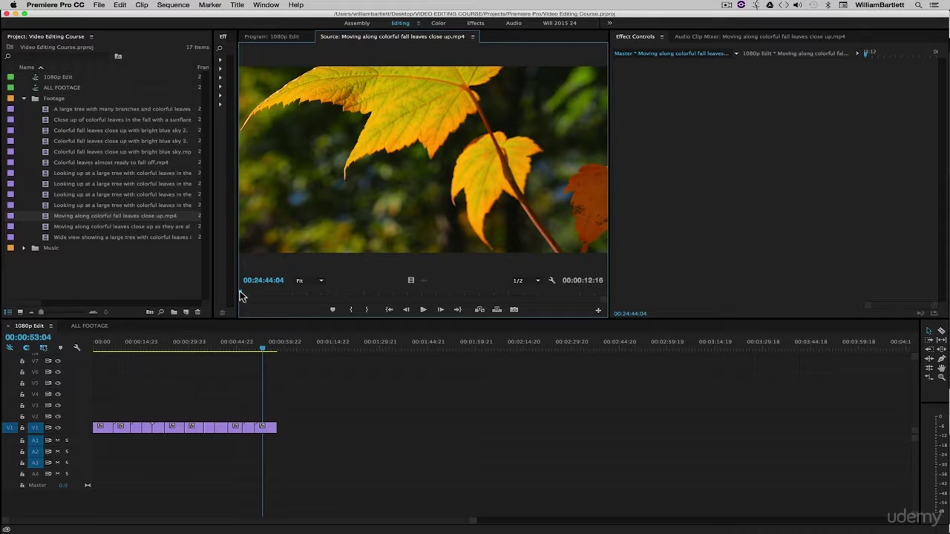
- Scrub and play the source clip to 00:24:54:20 and add a marker there
drag(239, 294, 502, 297)
click(426, 311)
click(426, 312)
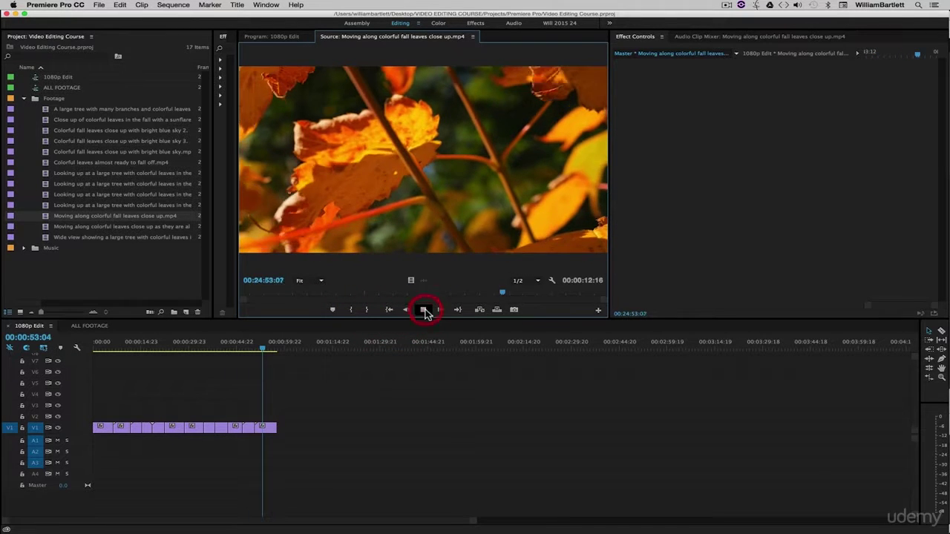
click(424, 311)
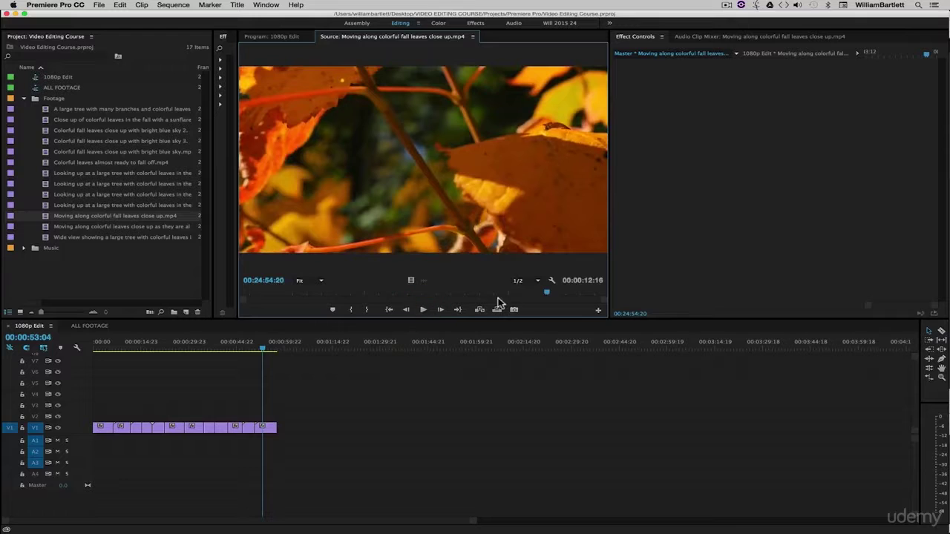
click(335, 310)
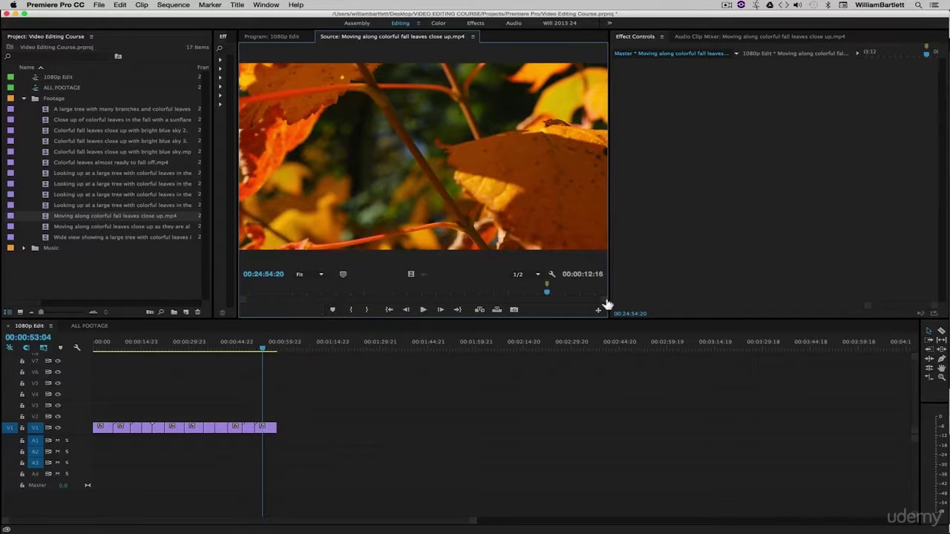
- Navigate the source clip by jumping to its start and end and stepping three frames back and three forward
drag(548, 294, 517, 294)
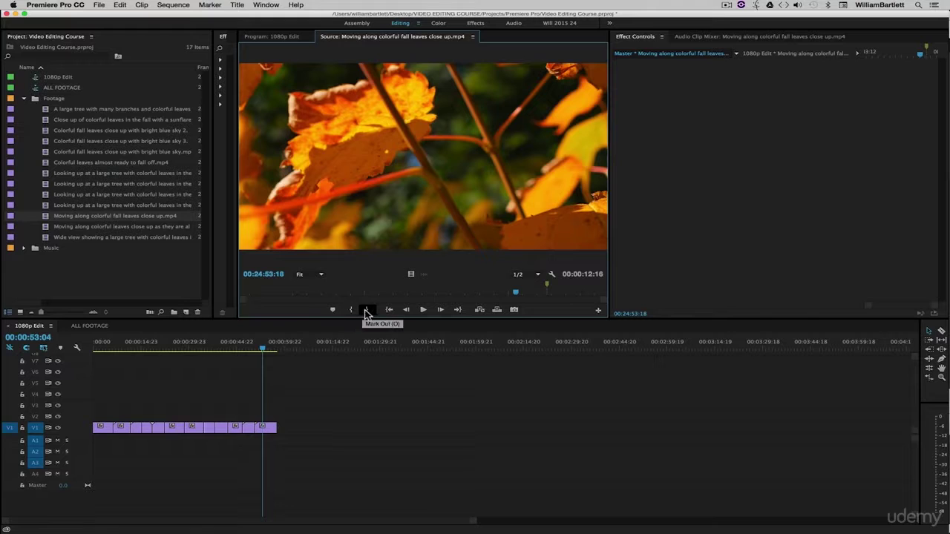
click(389, 310)
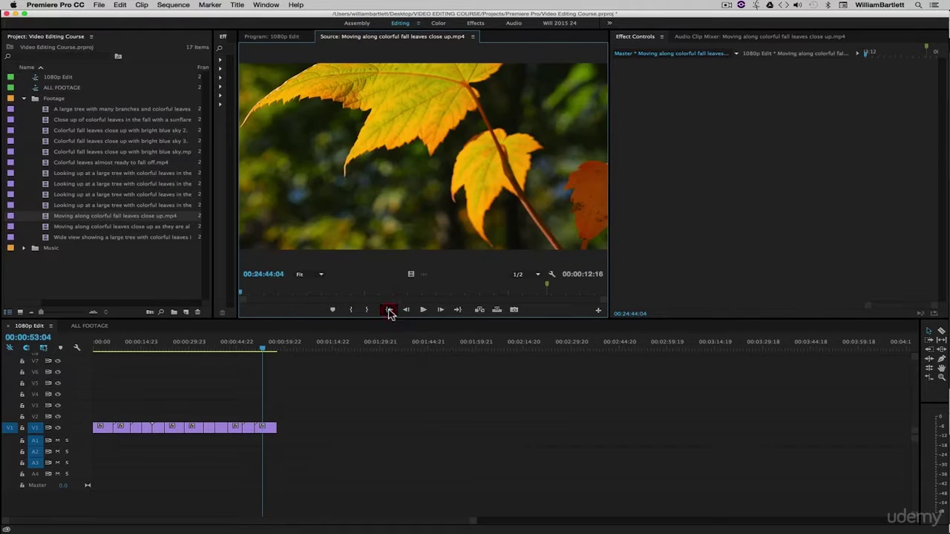
click(459, 310)
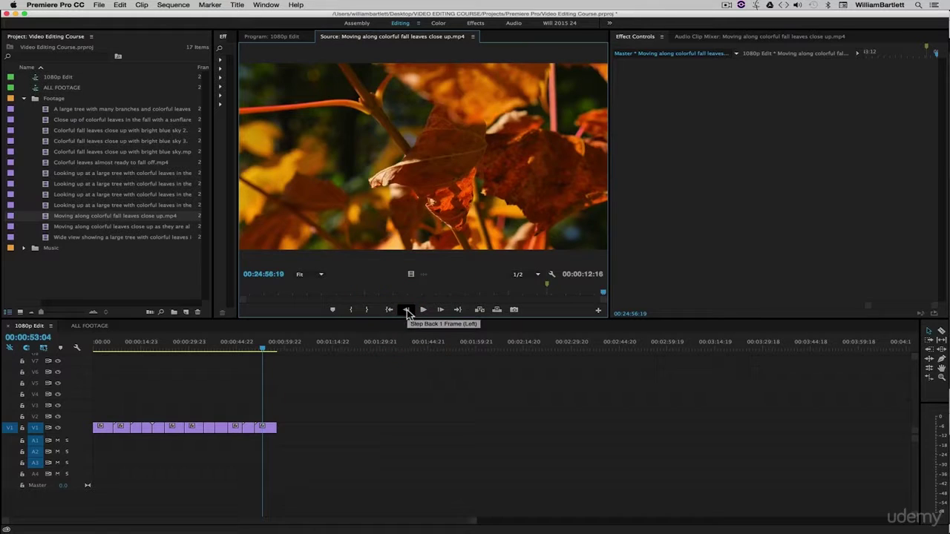
click(407, 310)
click(407, 310)
click(407, 310)
click(440, 310)
click(440, 310)
click(441, 310)
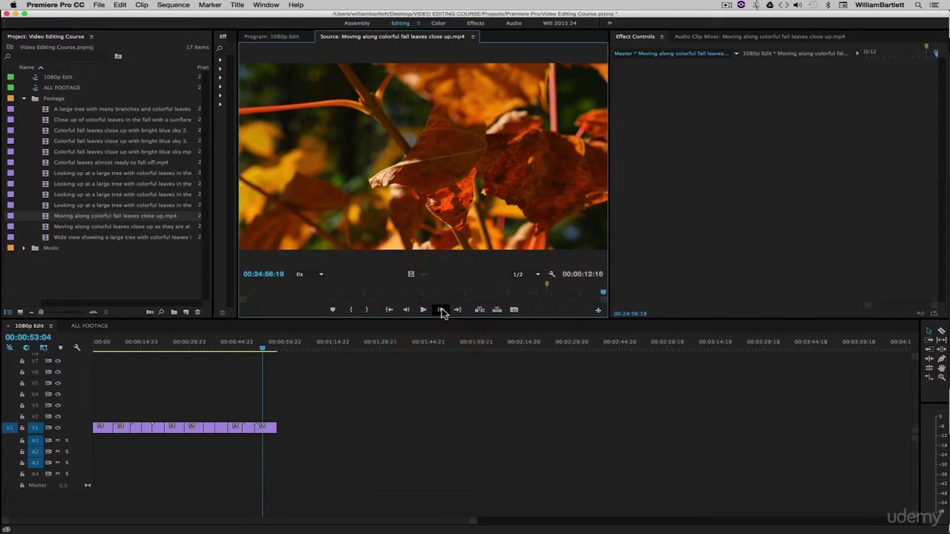
click(515, 310)
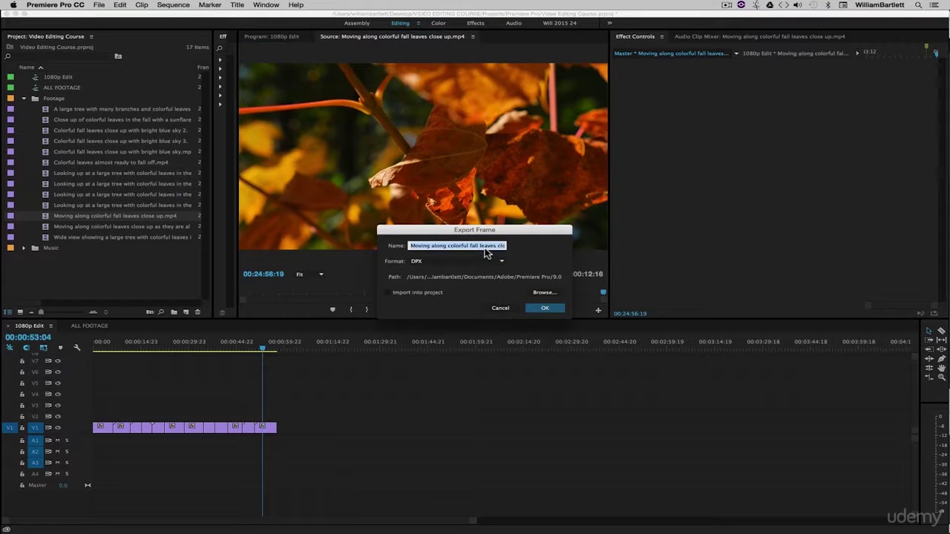
click(416, 261)
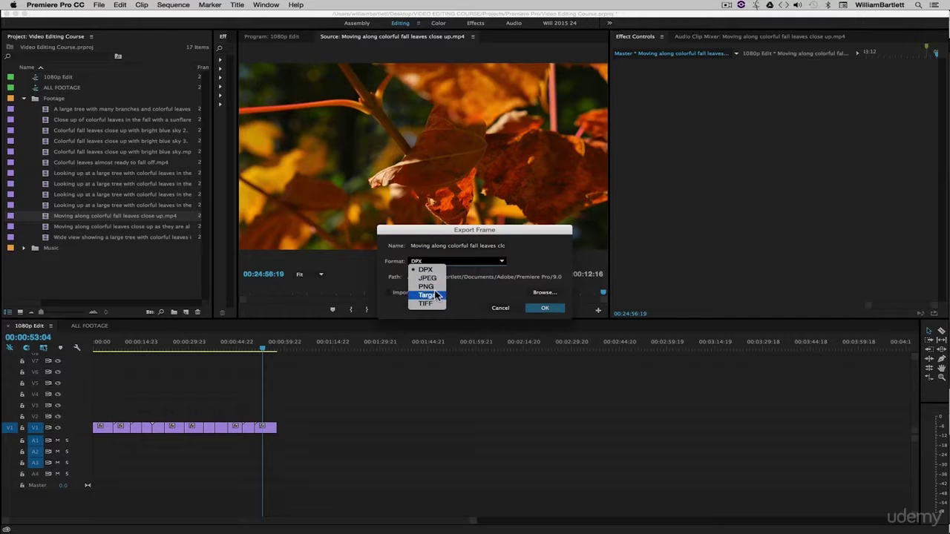
click(435, 289)
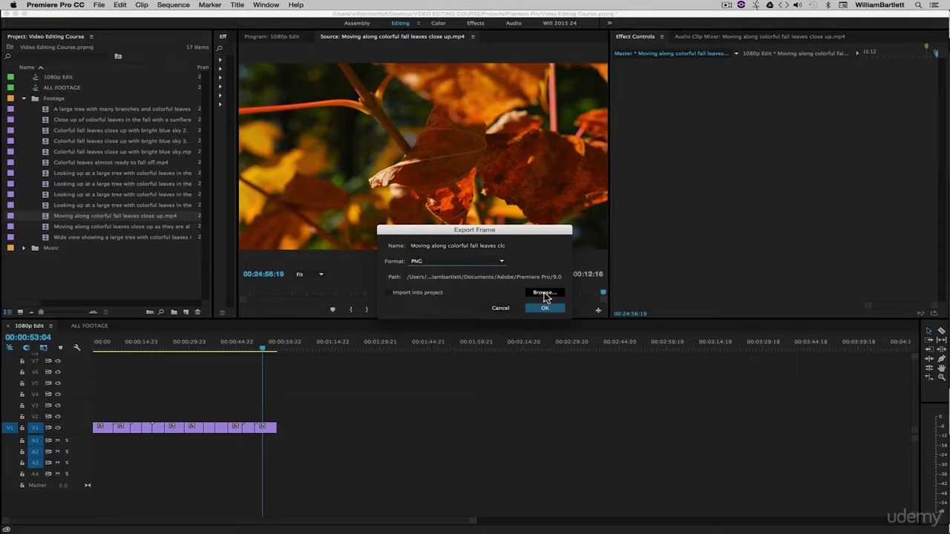
click(405, 295)
click(500, 308)
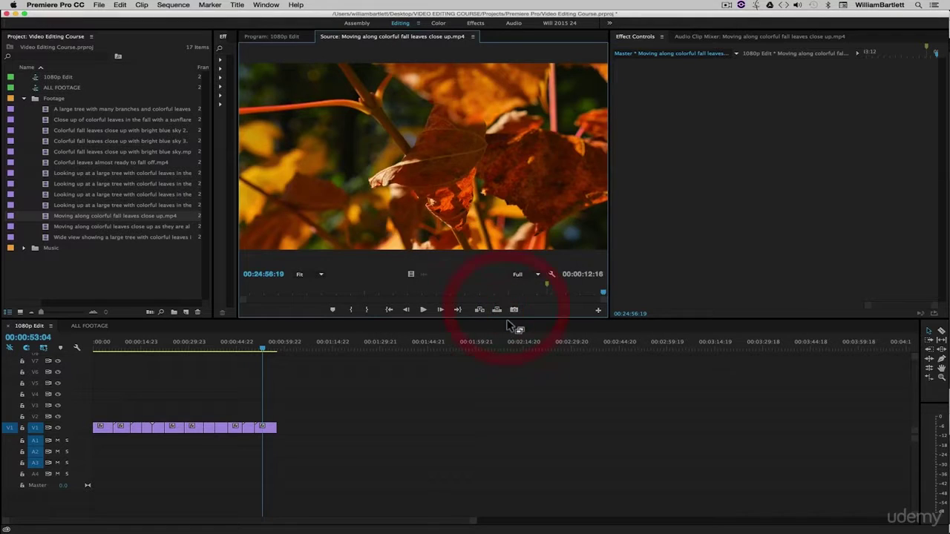
- Mark an In point at 00:24:46:02 on the source clip of moving fall leaves
click(560, 293)
drag(244, 293, 294, 293)
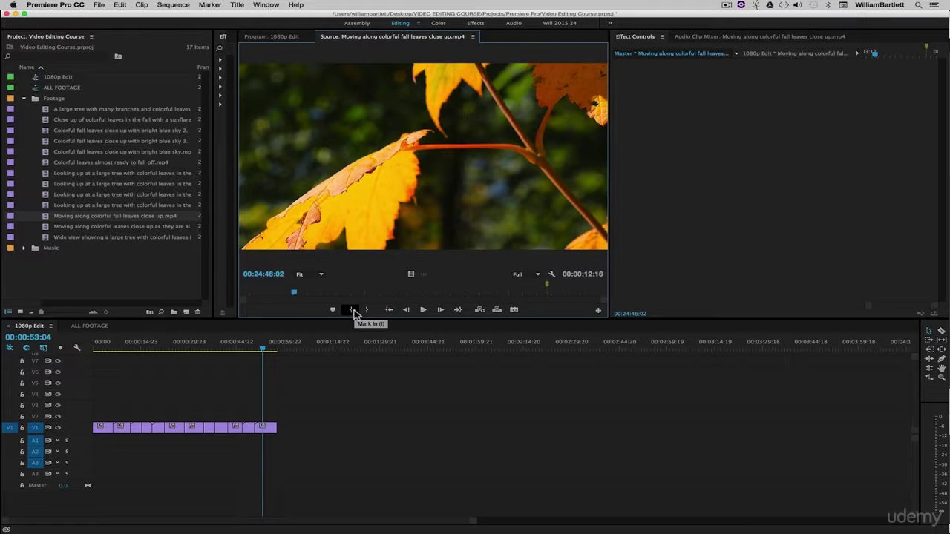
key(i)
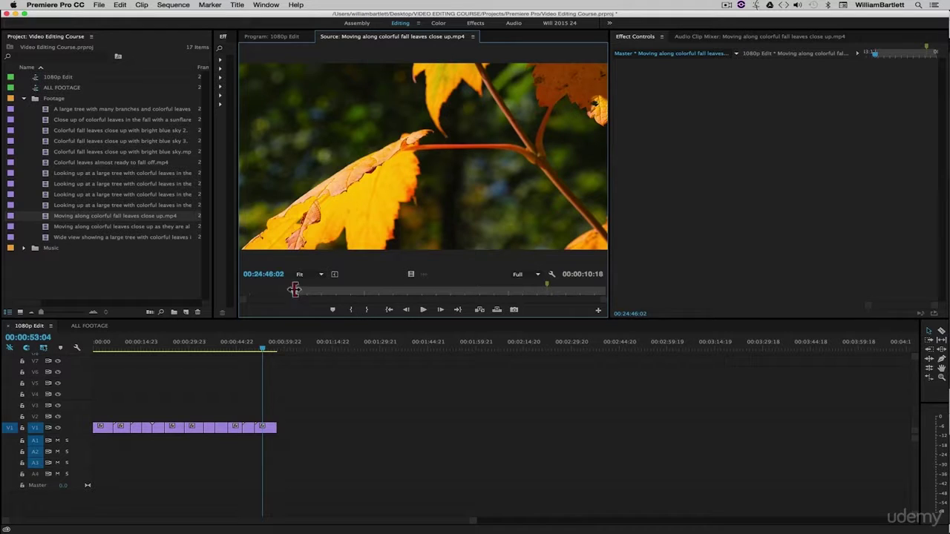
- Play the source clip from the In point, step back three frames to 00:24:50:12 and mark an Out point there
click(423, 310)
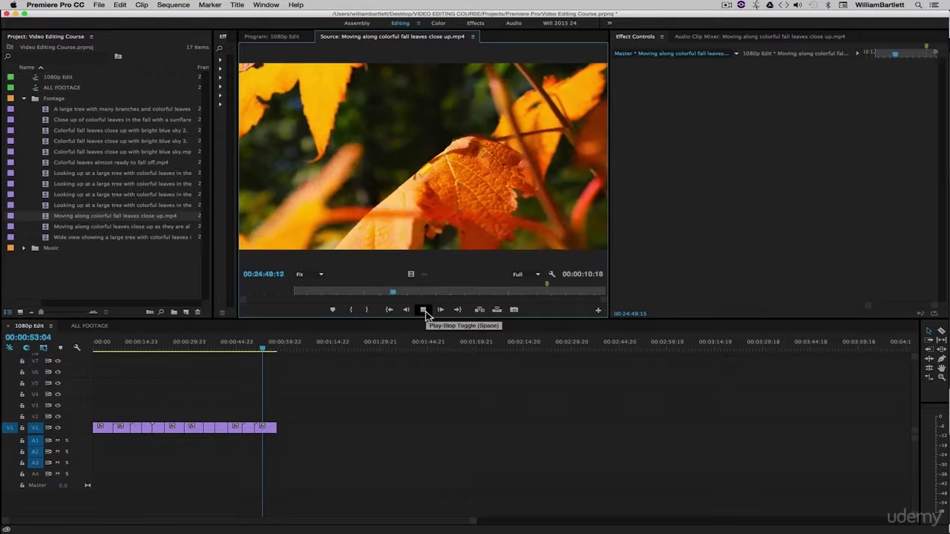
click(427, 315)
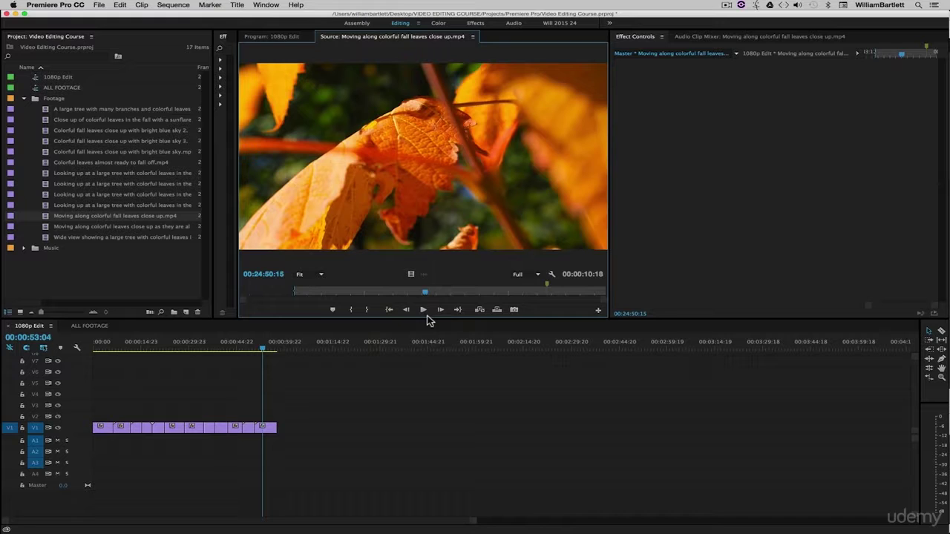
click(408, 311)
click(408, 312)
click(408, 311)
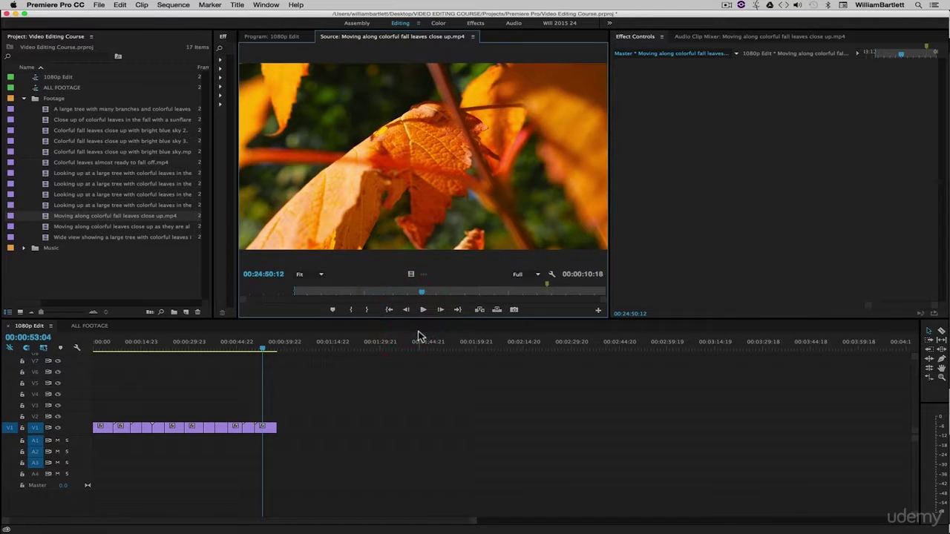
click(369, 310)
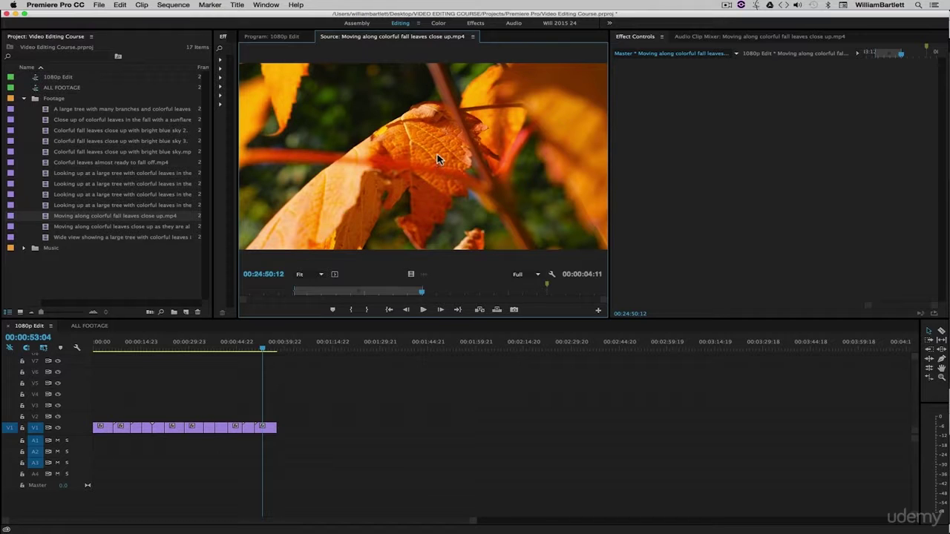
- Place the marked source range on V2 past the end of 1080p Edit, and delete that clip again
drag(428, 168, 319, 423)
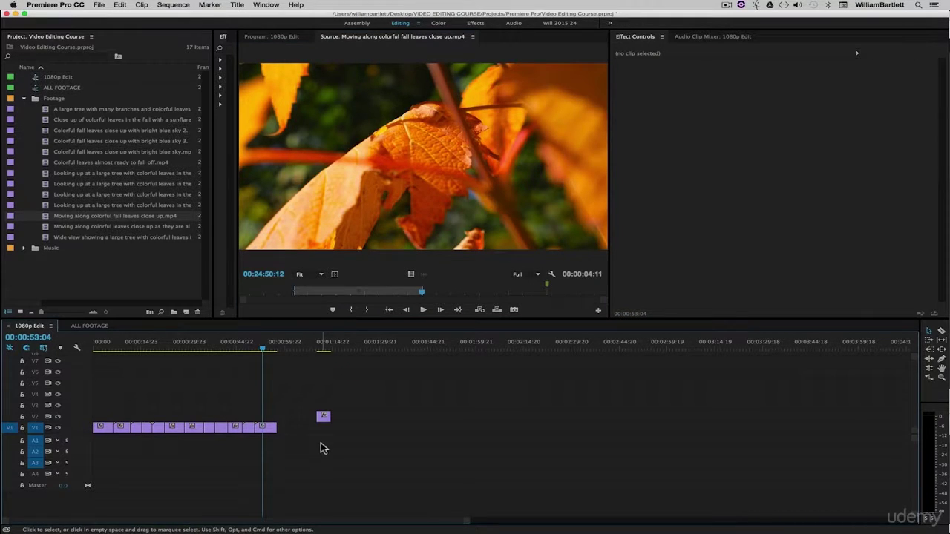
click(325, 418)
key(BackSpace)
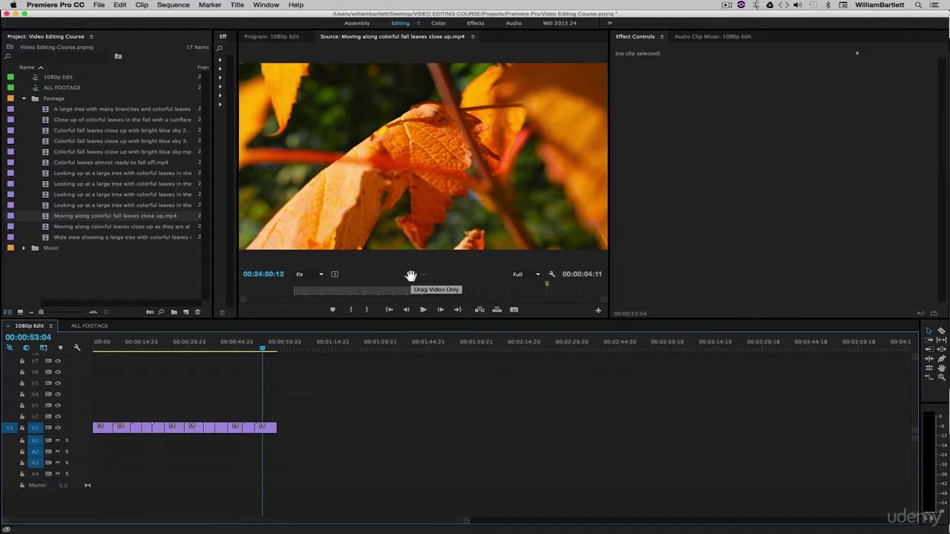
- Place only the video of the marked range on V2 past the last clip, and remove it again
drag(411, 275, 321, 419)
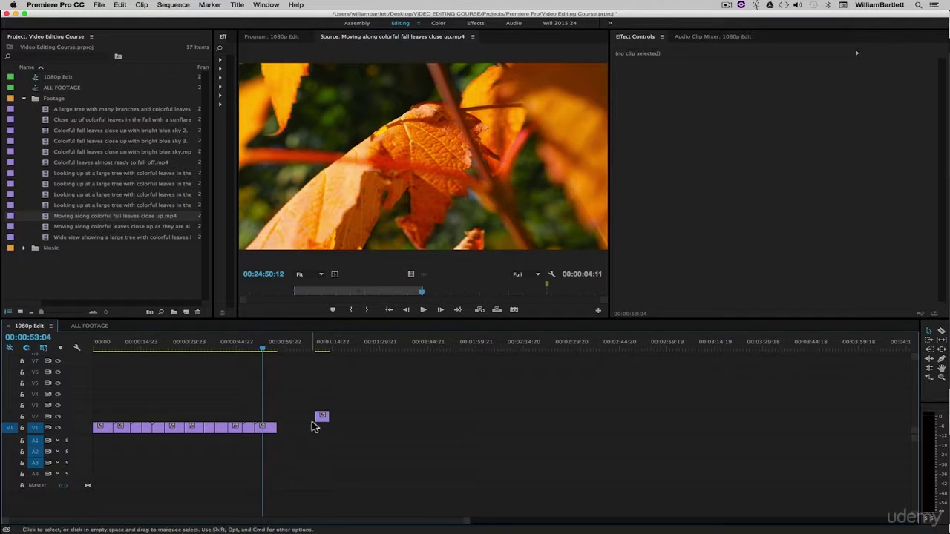
click(321, 422)
key(BackSpace)
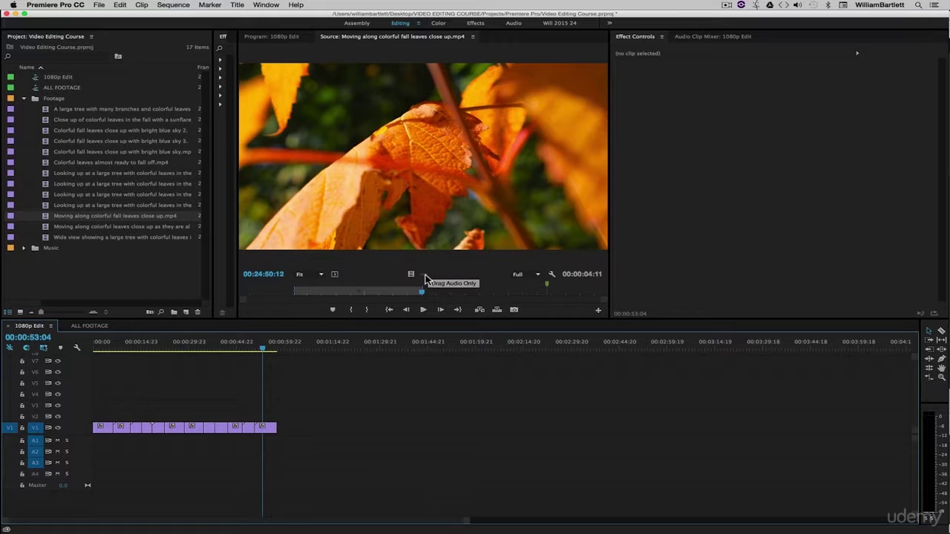
- Insert the marked source range into 1080p Edit at 00:00:54:17
click(436, 170)
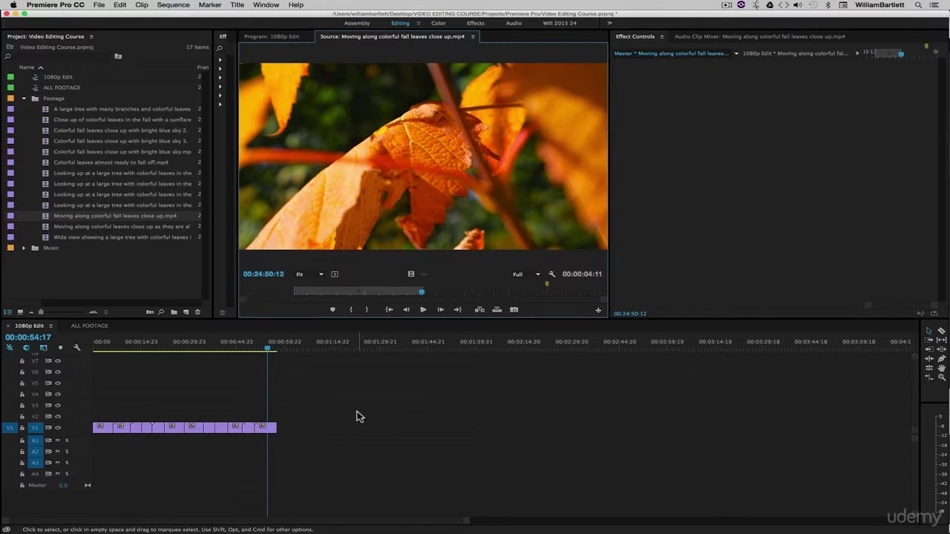
key(super+s)
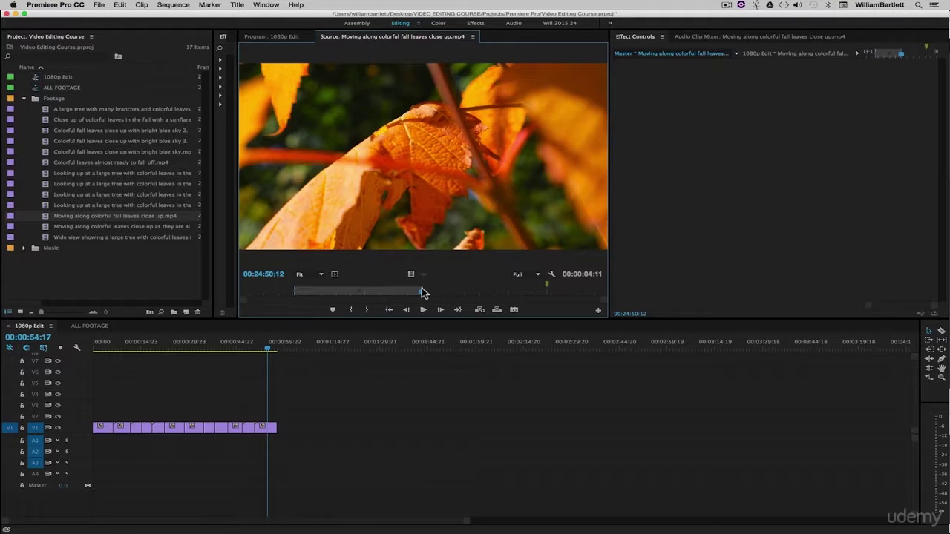
click(479, 311)
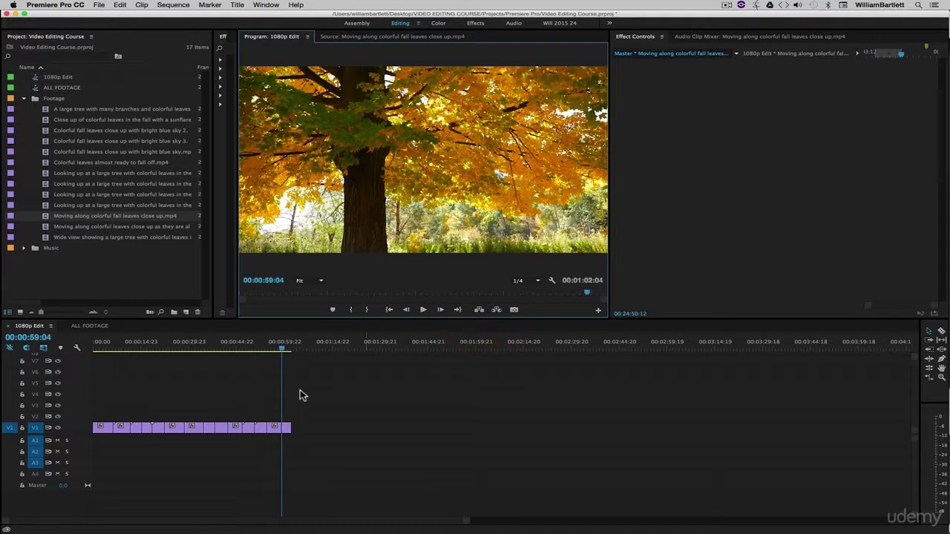
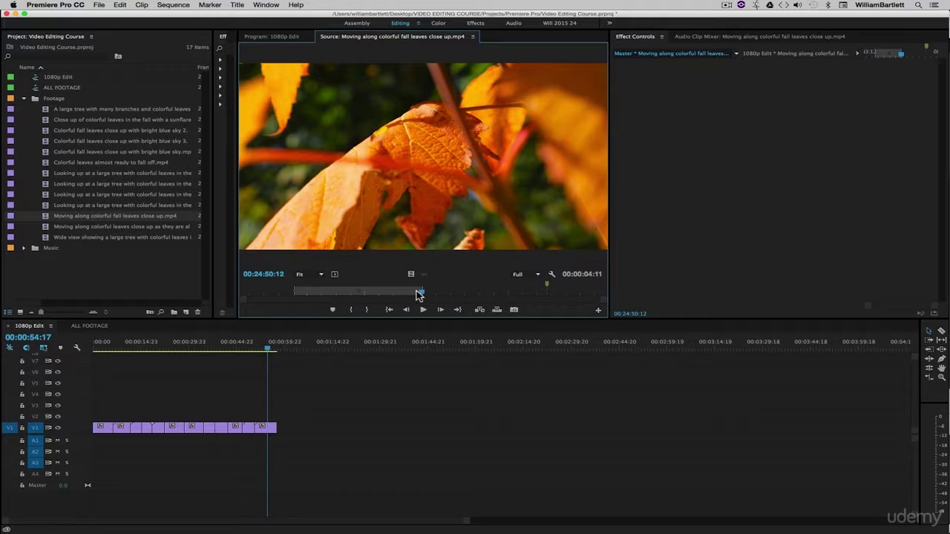
- Overwrite the marked source range into 1080p Edit at 00:00:54:17 and return the playhead to that clip's start
click(498, 310)
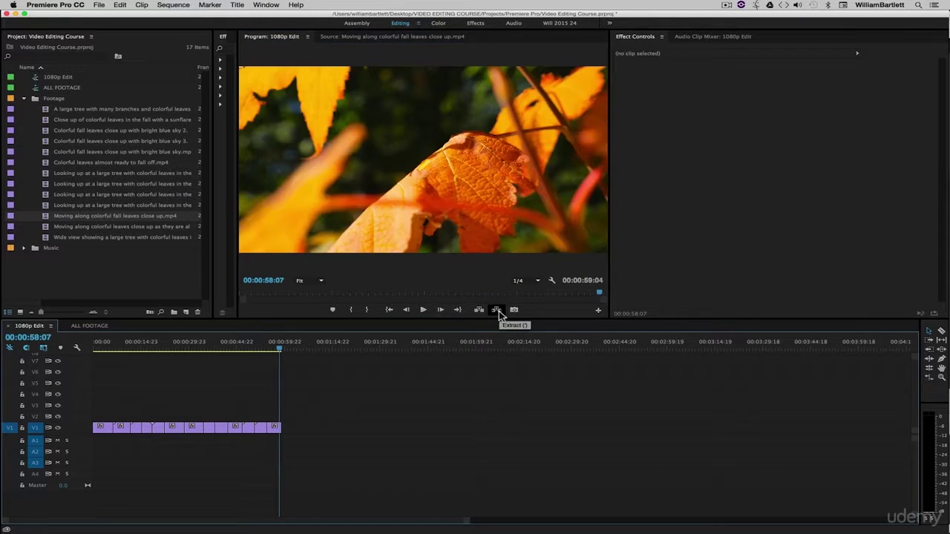
key(Up)
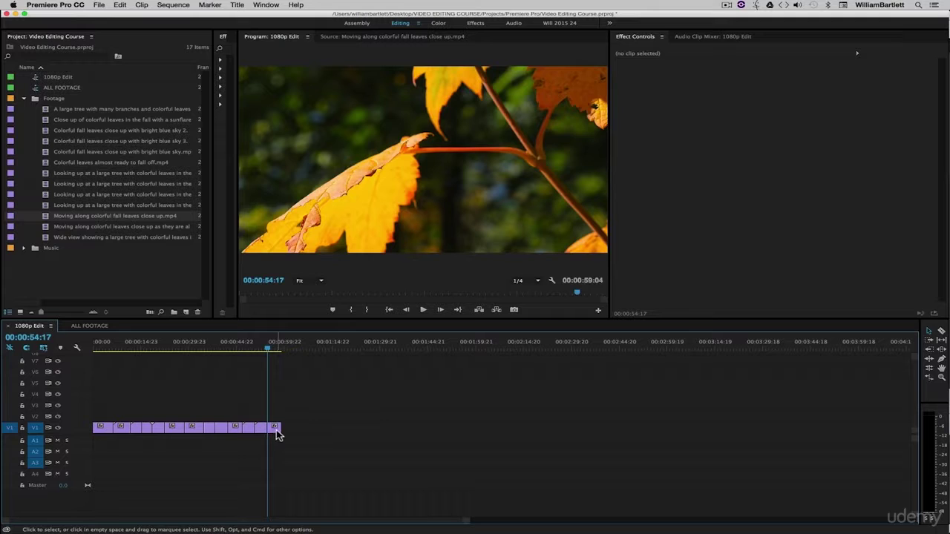
click(346, 36)
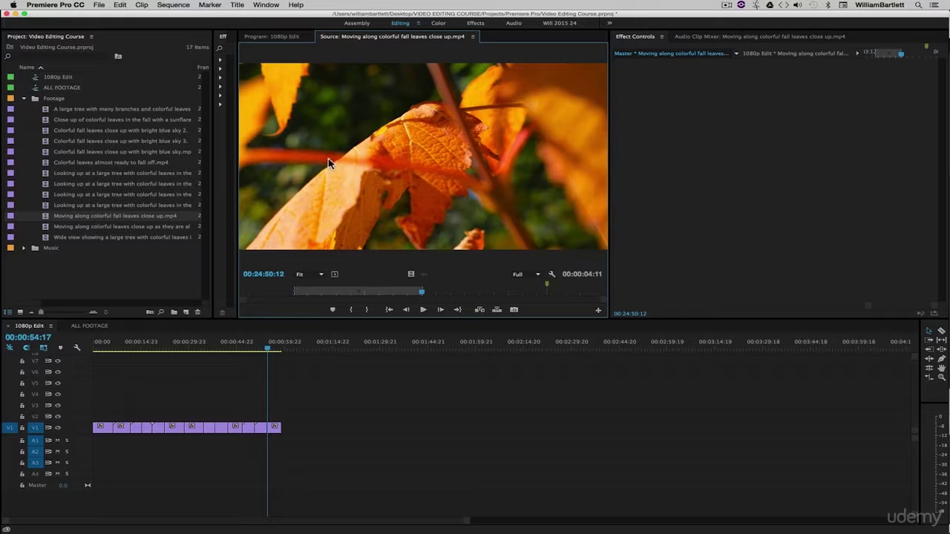
- Load A large tree with many branches and colorful leaves in the fall.mp4 into the Source monitor and compare it with the Program monitor
click(165, 460)
click(89, 326)
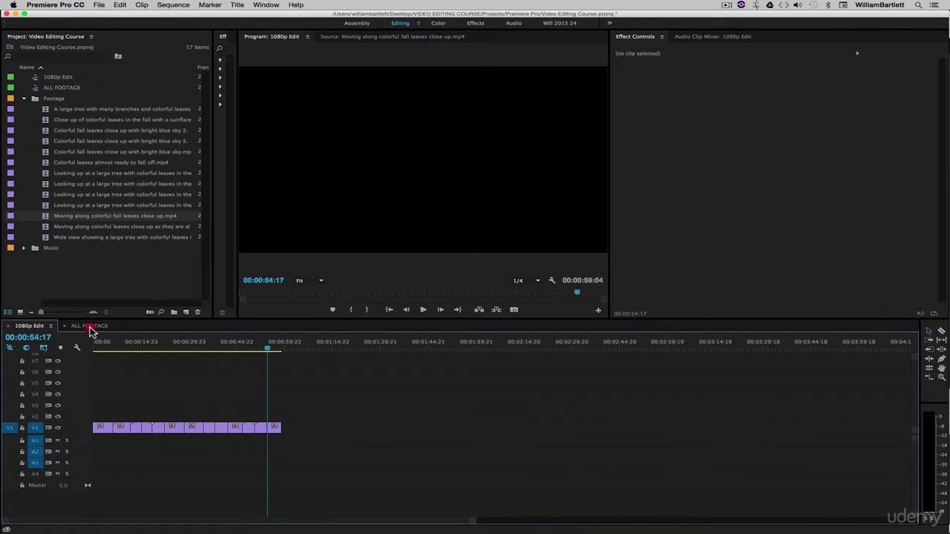
click(111, 347)
click(63, 282)
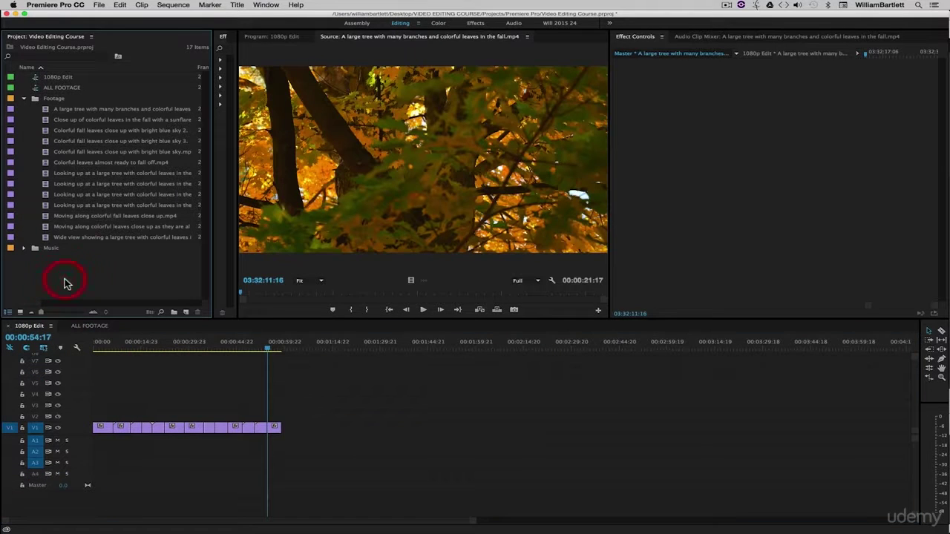
click(49, 110)
click(272, 36)
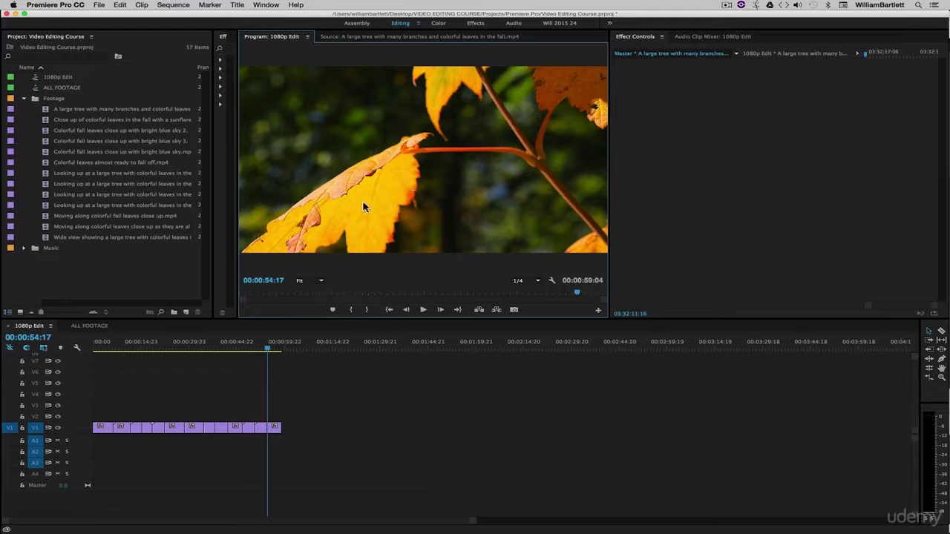
click(377, 39)
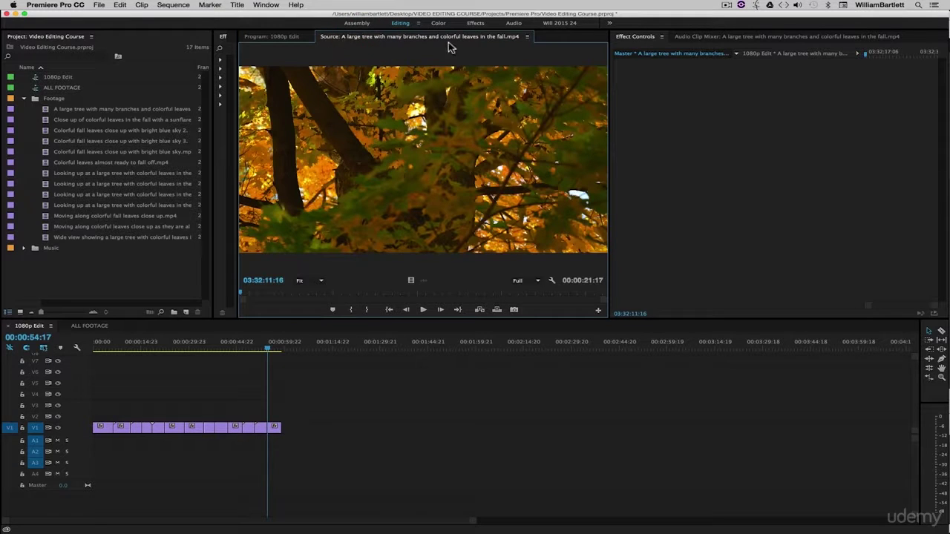
- Magnify the source picture to 150%, pan across it and restore the Fit zoom level
click(311, 281)
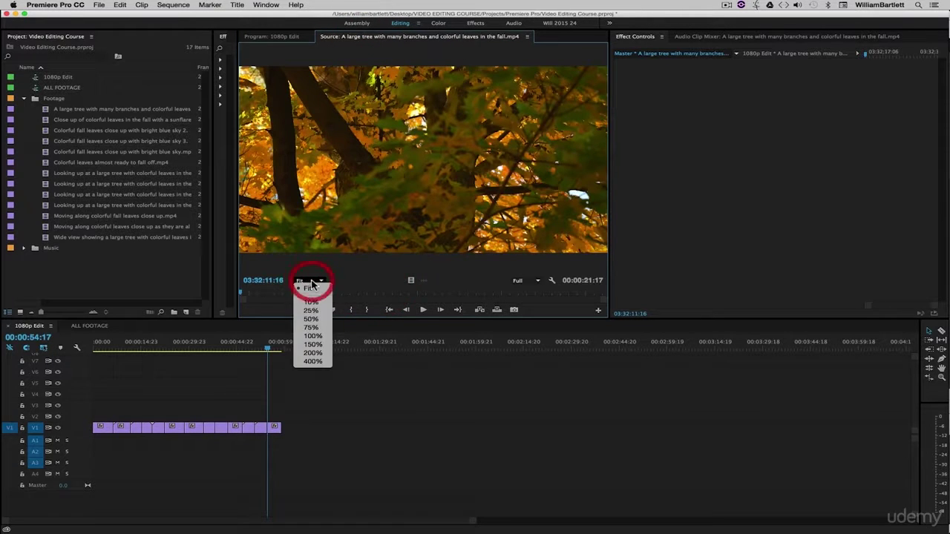
click(318, 346)
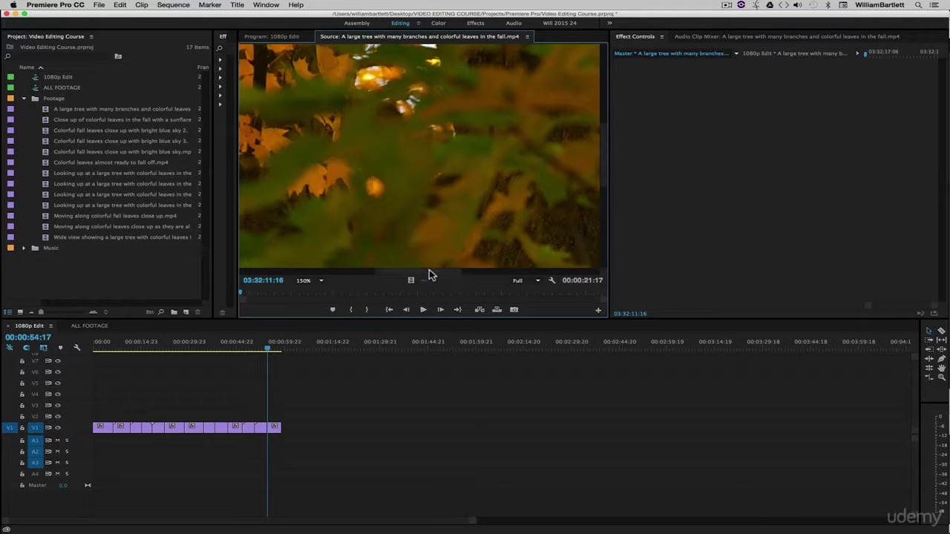
drag(445, 272, 409, 282)
click(323, 286)
click(312, 289)
- Show 1080p Edit at 00:00:26:16 in the Program monitor, inspect the frame at 400% and restore the Fit zoom level
click(275, 35)
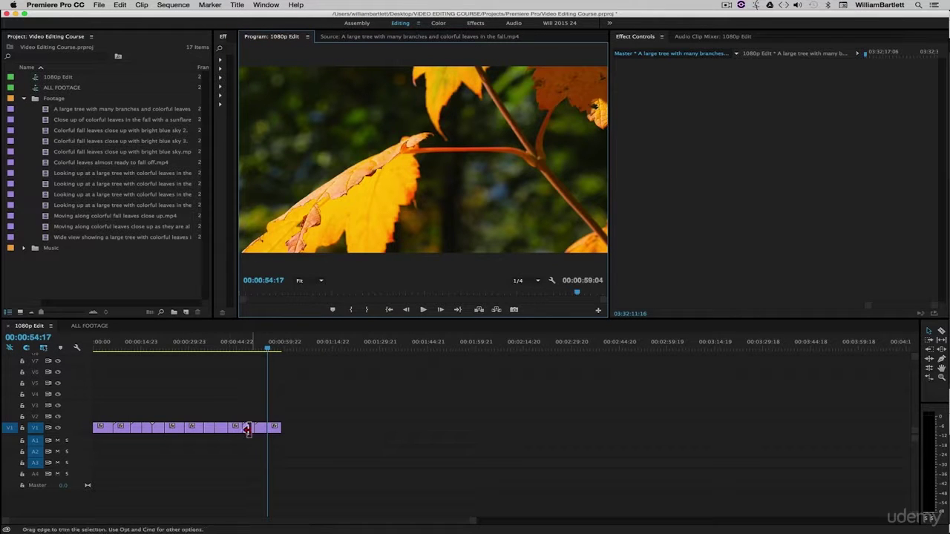
drag(223, 347, 180, 352)
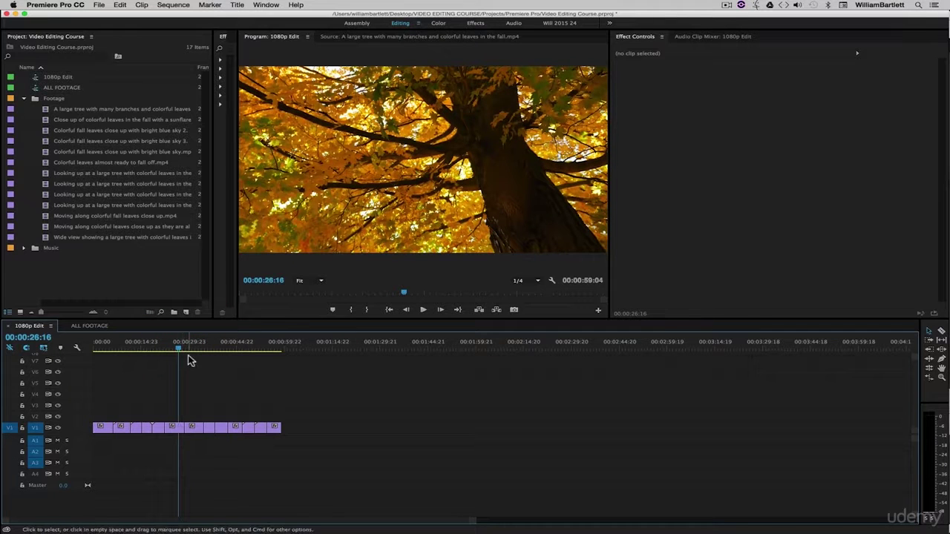
click(315, 283)
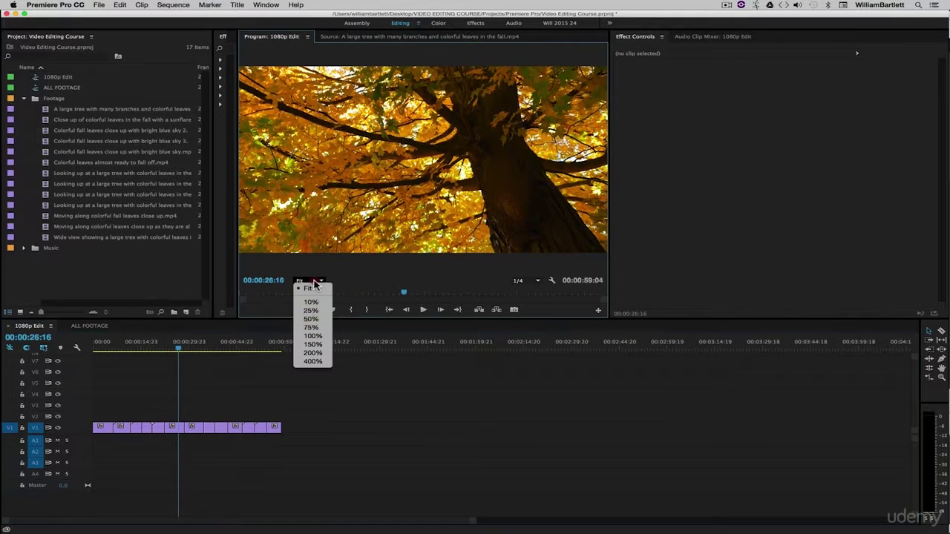
click(313, 361)
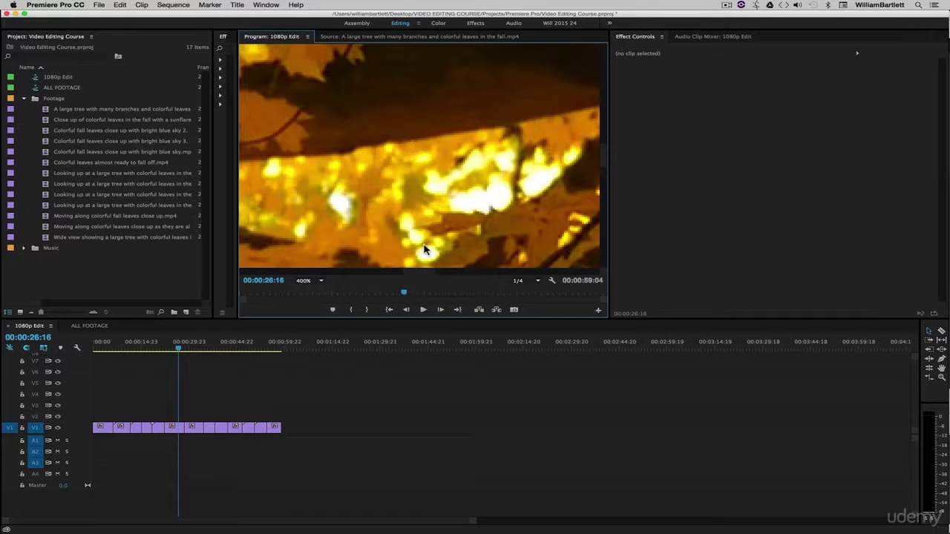
mouse_move(415, 272)
mouse_down()
mouse_move(481, 272)
mouse_move(398, 272)
mouse_up()
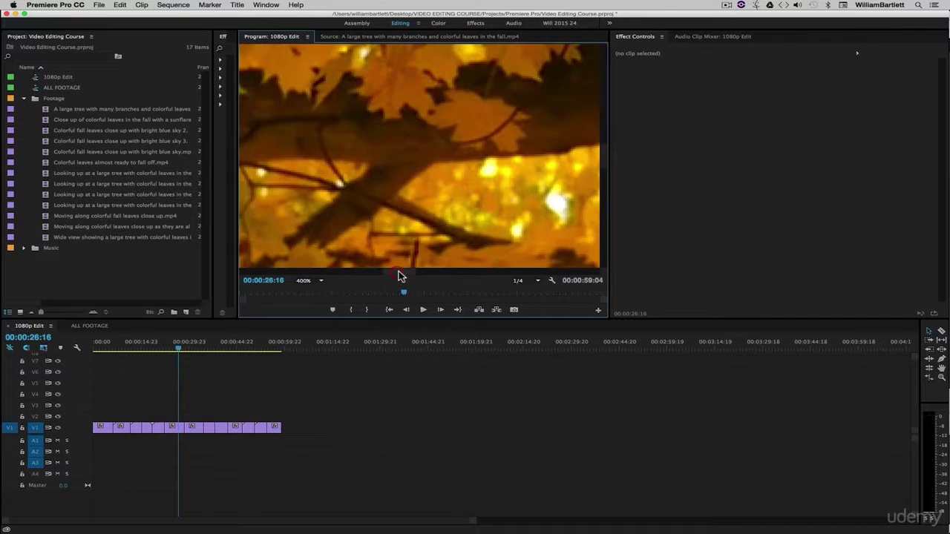
drag(604, 161, 605, 151)
click(314, 281)
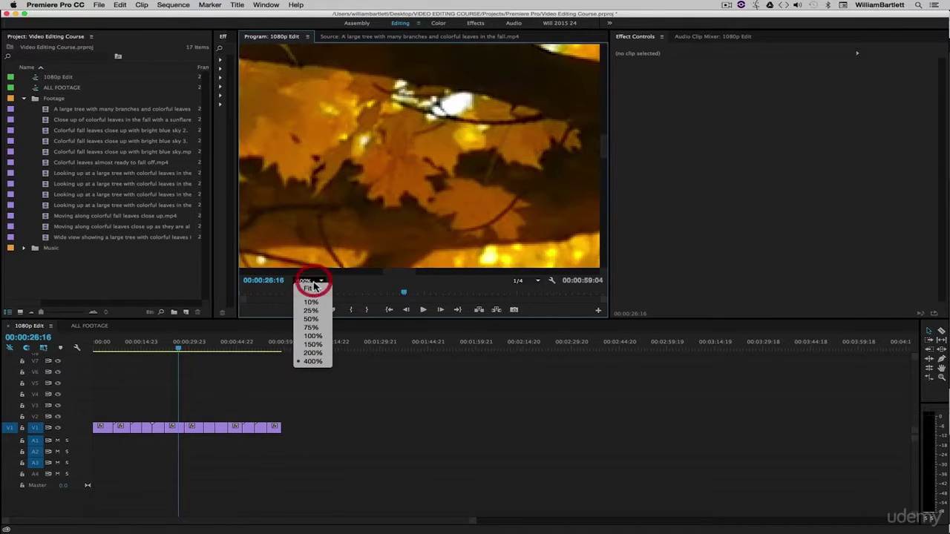
click(312, 286)
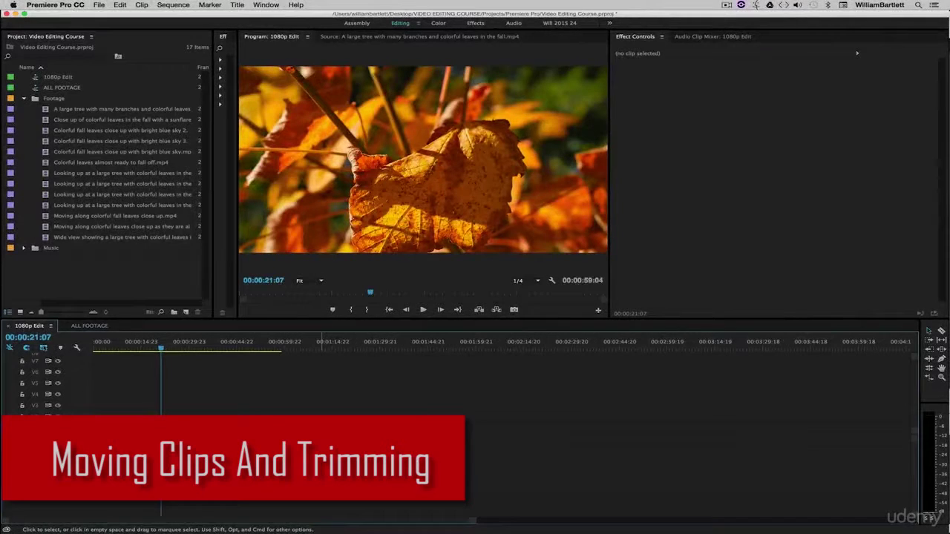
- Enlarge the 1080p Edit timeline, return the playhead to 00:00:00:00 and select the first clip
click(141, 397)
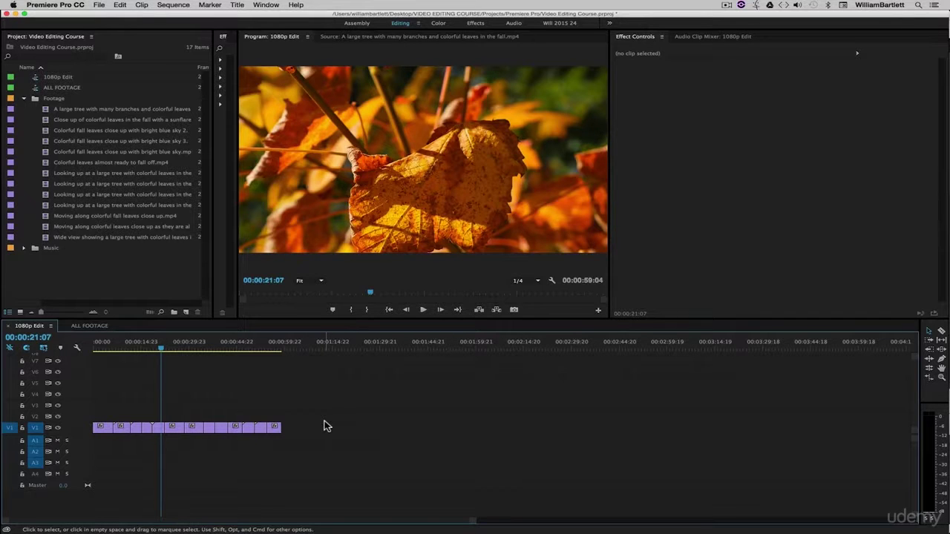
key(equal)
key(equal)
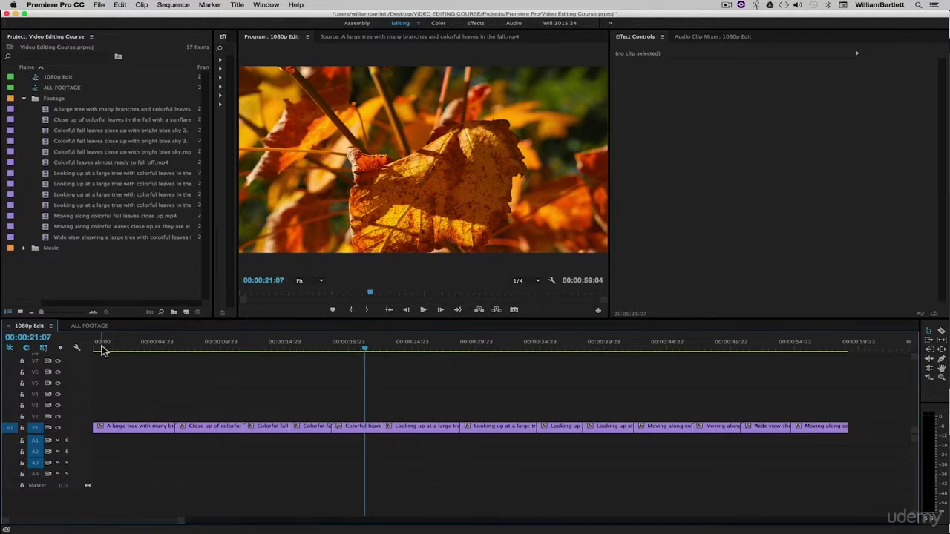
click(113, 349)
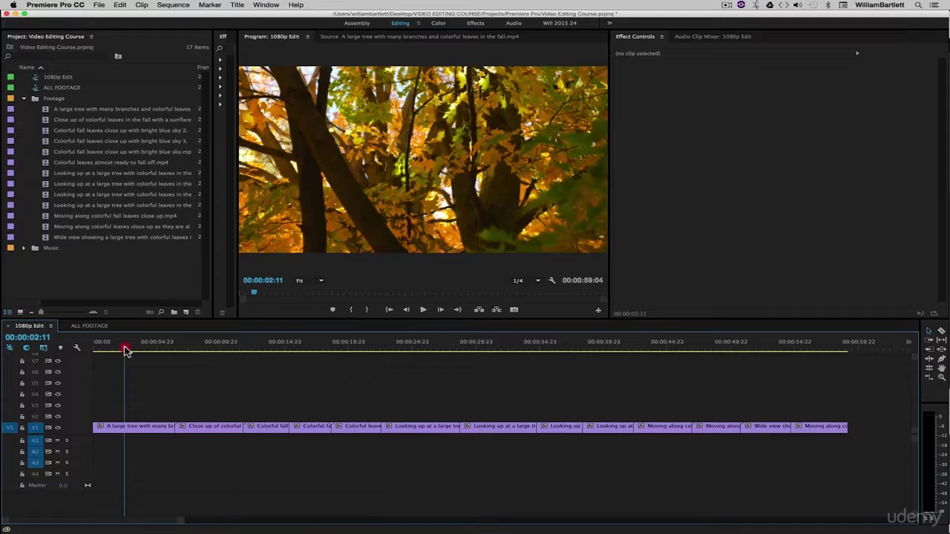
drag(113, 348, 90, 349)
click(119, 428)
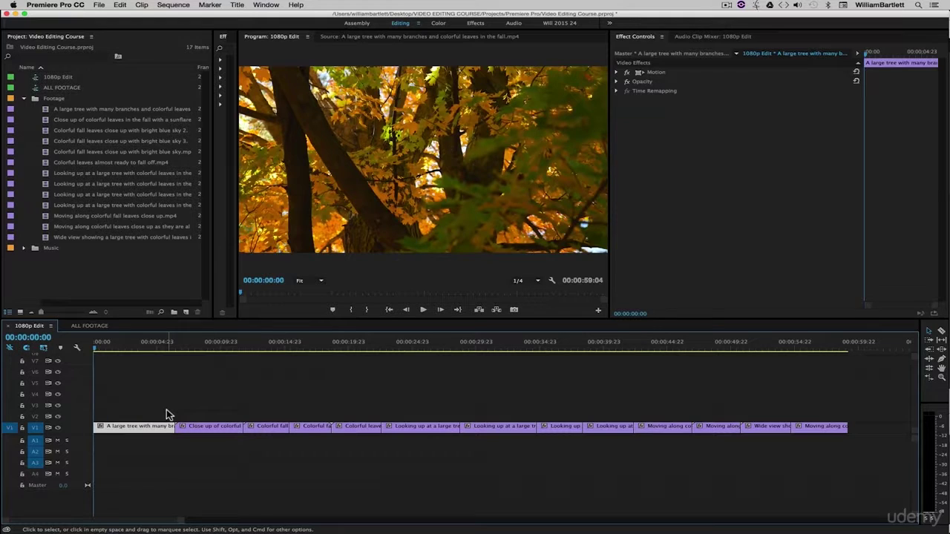
- Jump the playhead forward four edit points to 00:00:18:17
key(Down)
key(Down)
key(Down)
key(Down)
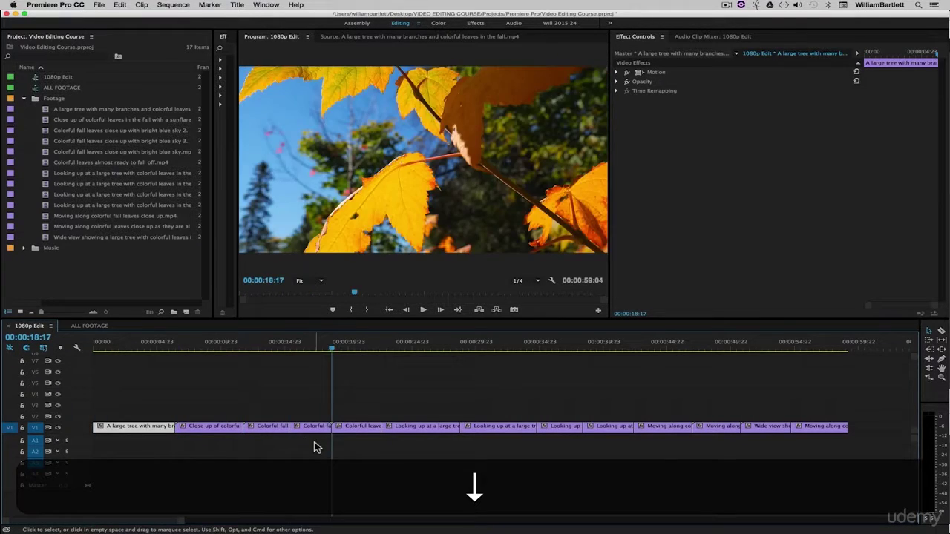
- Jump the playhead back through the edit points to the start of the sequence at 00:00:00:00
key(Up)
key(Up)
key(Up)
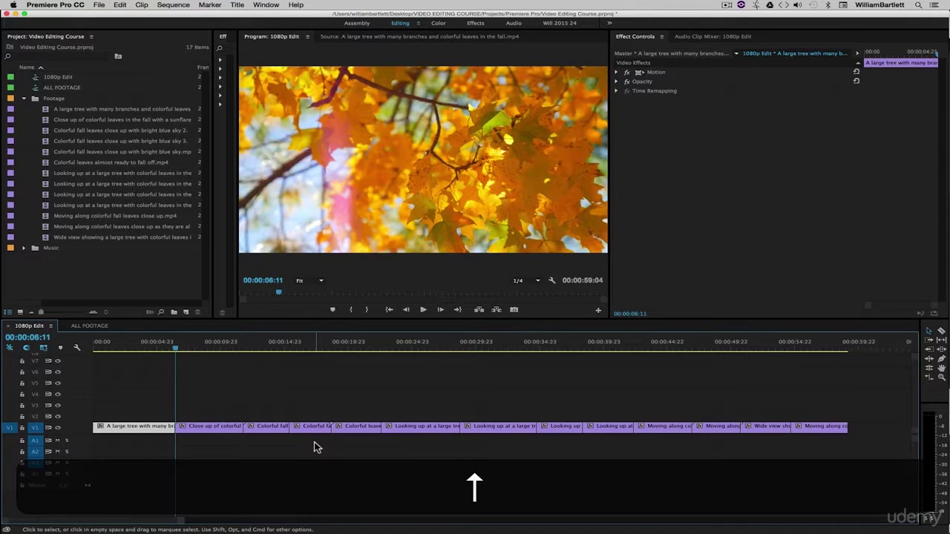
key(Up)
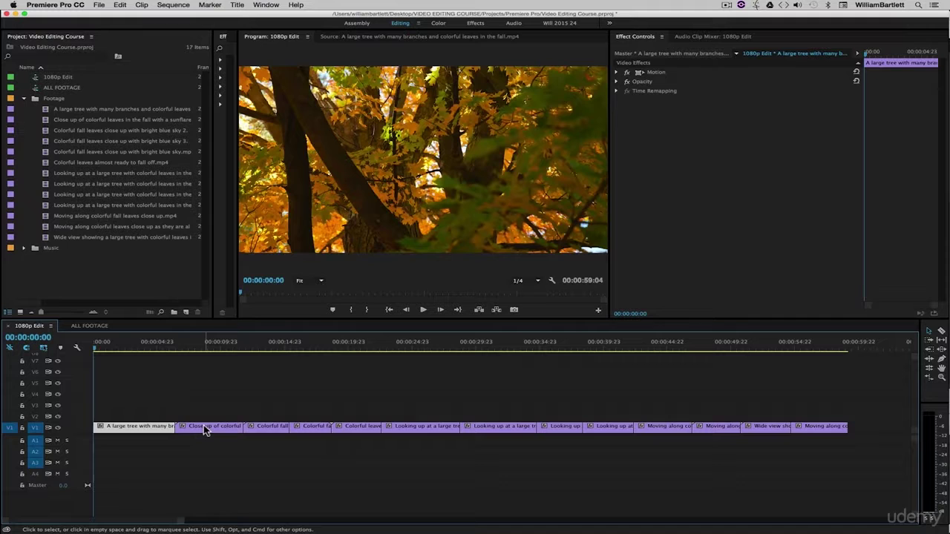
- Lift the "Close up of colorful" clip to V3, the first "Looking up at a large tree" clip to V5, and the fourth clip to V3
click(205, 429)
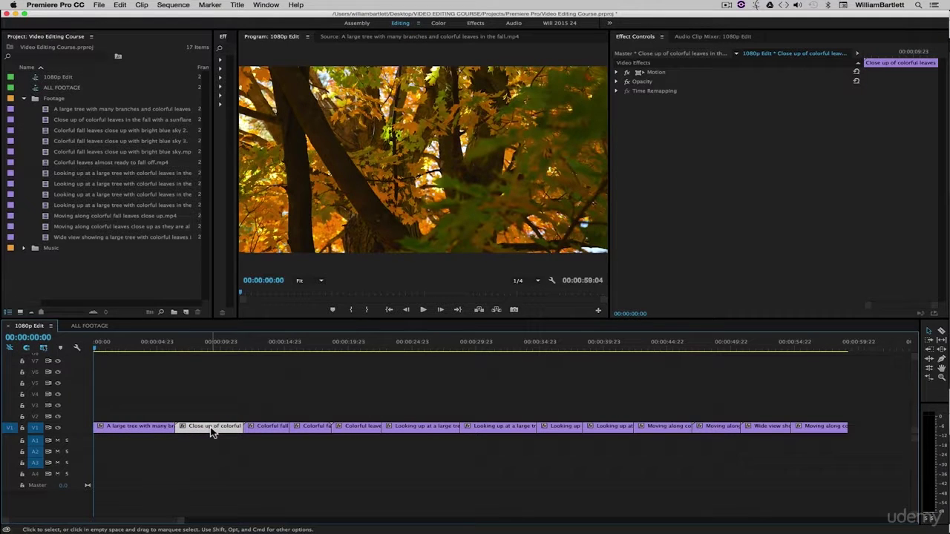
drag(202, 429, 159, 408)
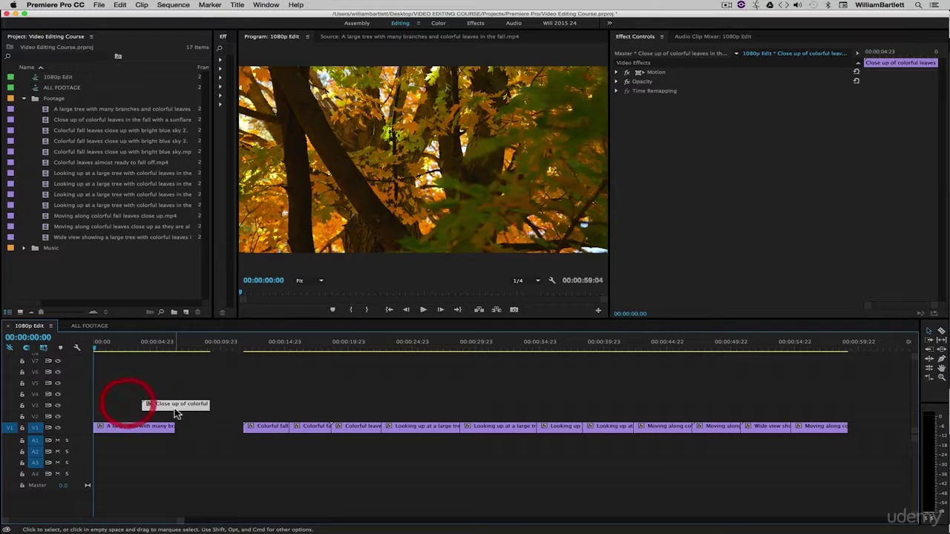
click(424, 427)
drag(414, 434, 208, 386)
click(312, 436)
drag(312, 437, 573, 405)
- Close the gaps on V1 by shifting the groups of clips after each gap earlier
drag(486, 416, 860, 431)
drag(548, 430, 446, 432)
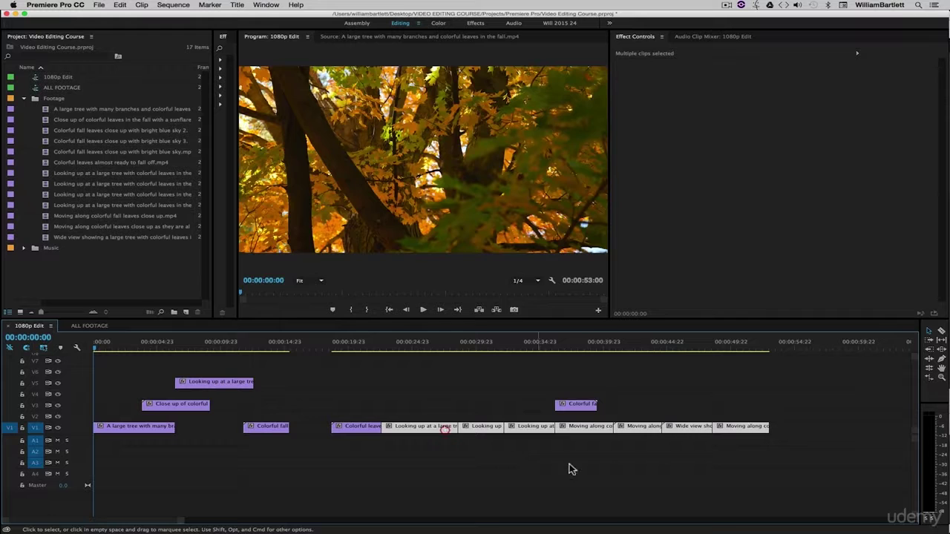
click(778, 430)
drag(792, 417, 317, 429)
drag(718, 417, 249, 429)
- Place the lifted close-up, colorful fall and looking-up clips one after another at the end of V1 and clear the selection
drag(264, 430, 700, 431)
drag(582, 407, 748, 429)
drag(223, 383, 816, 436)
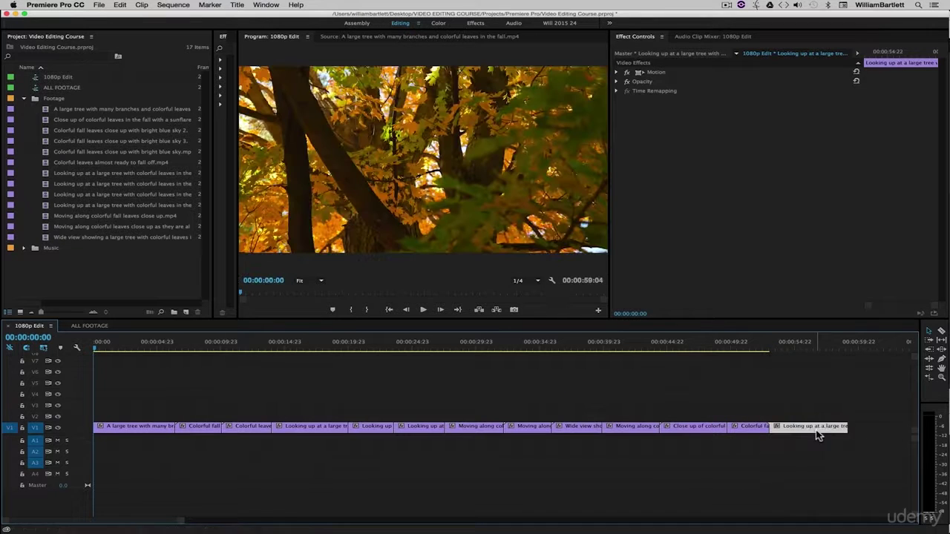
click(813, 394)
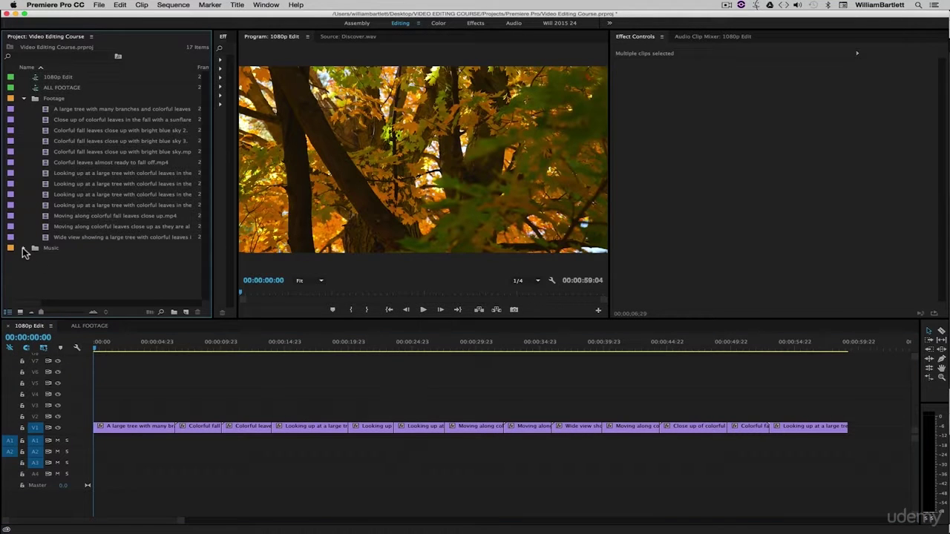
- Open Discover.wav from the Music bin in the Source monitor and play a few seconds of its opening
click(23, 249)
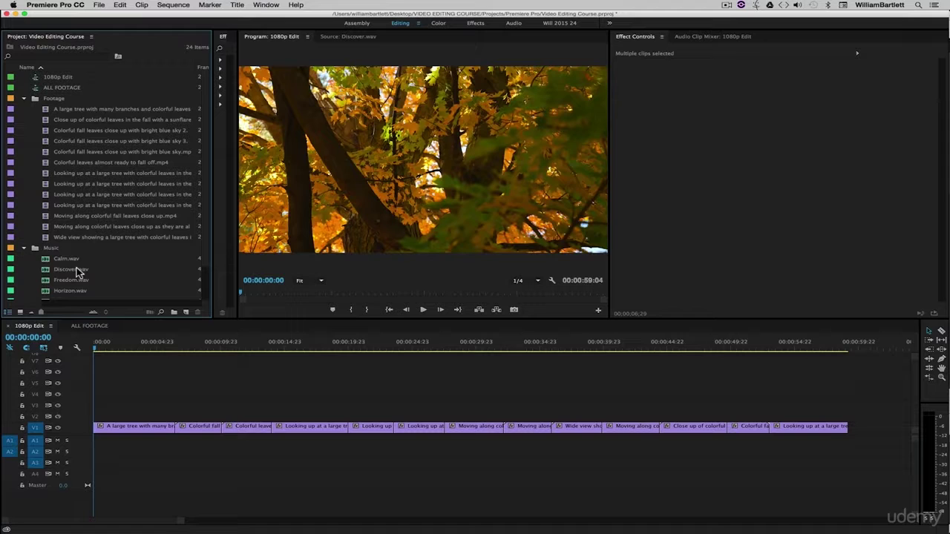
double_click(46, 272)
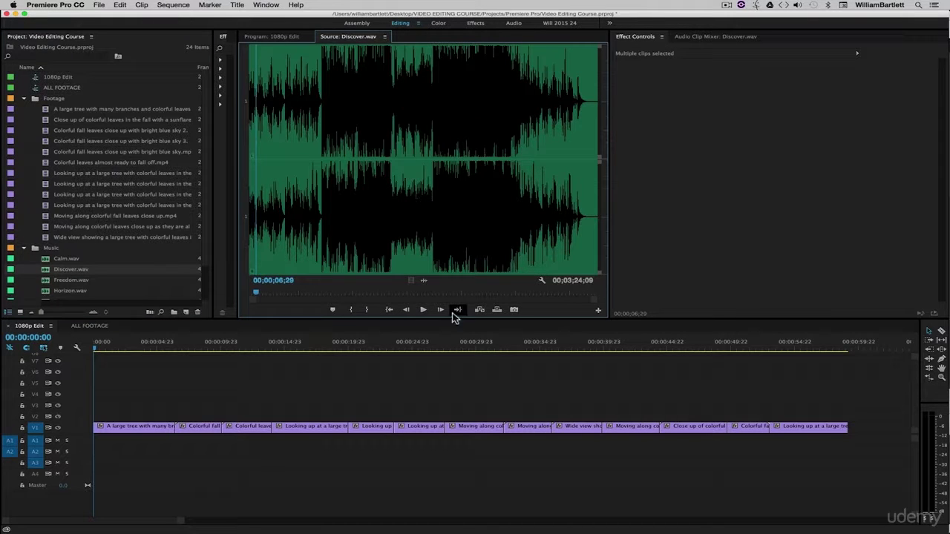
click(427, 313)
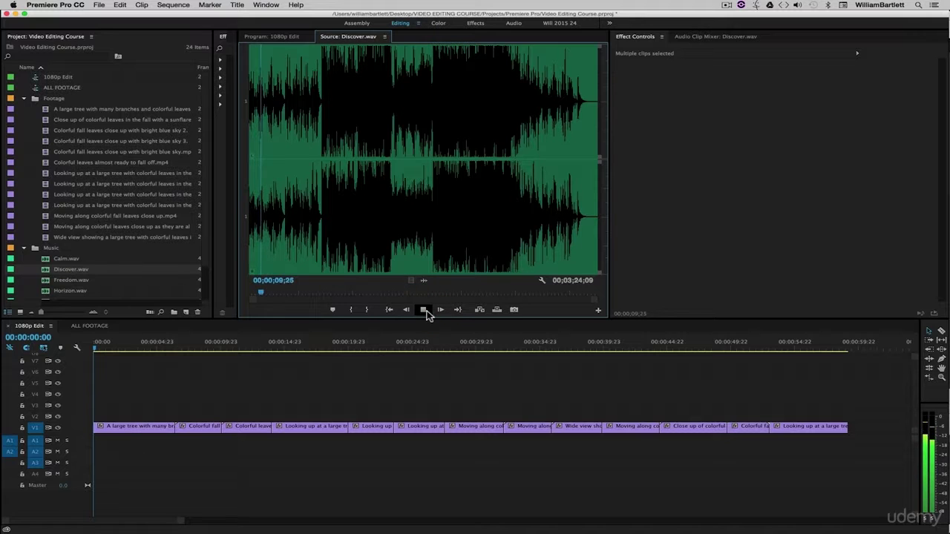
click(426, 312)
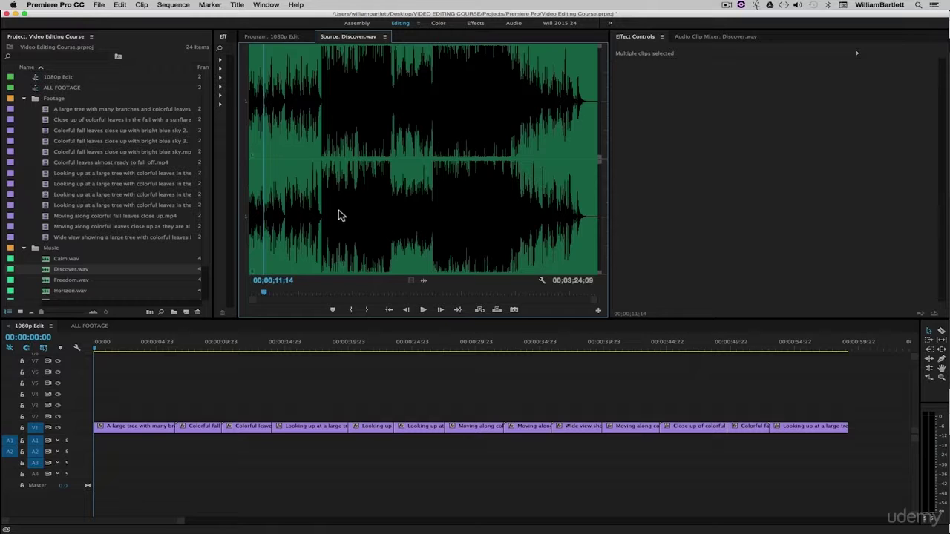
- Mark the Discover.wav source range from In point 00;01;38;09 to Out point 00;02;12;03, playing the music to find the end
click(411, 193)
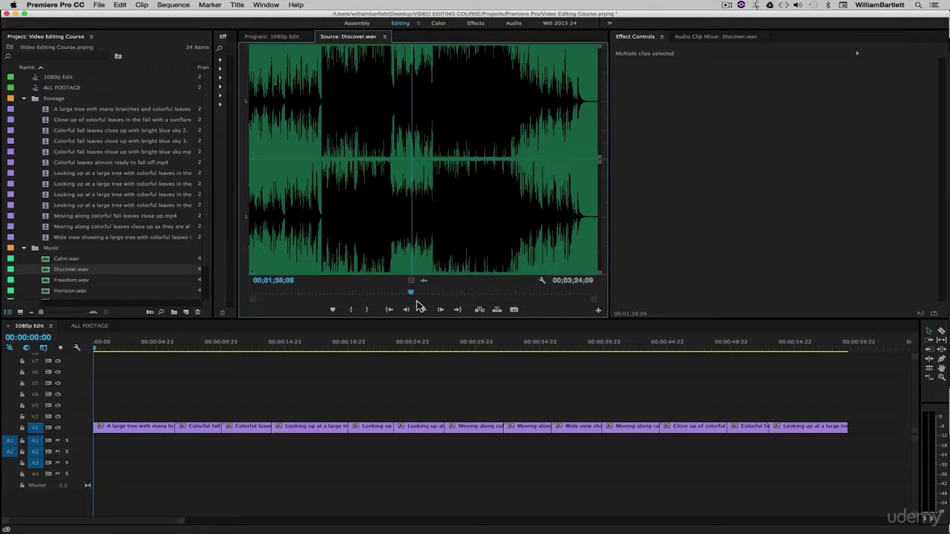
click(351, 310)
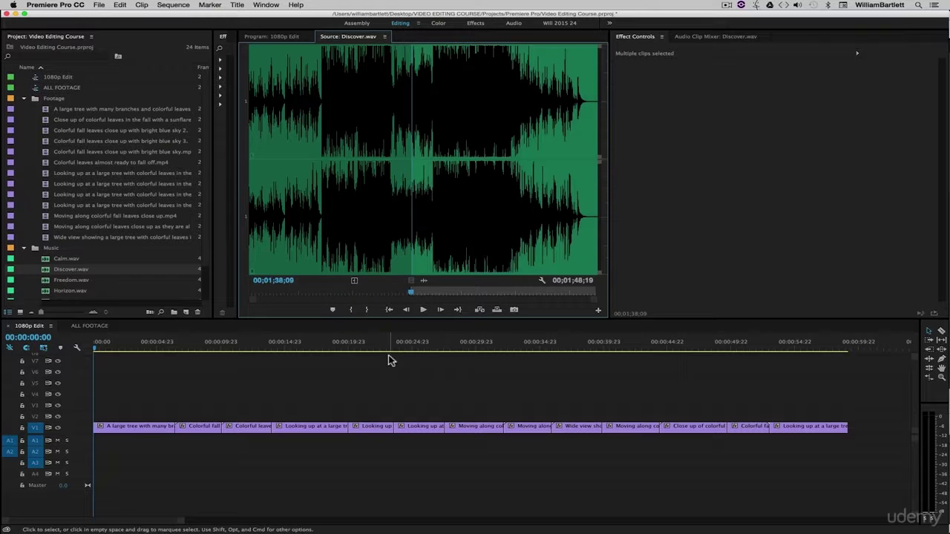
click(423, 309)
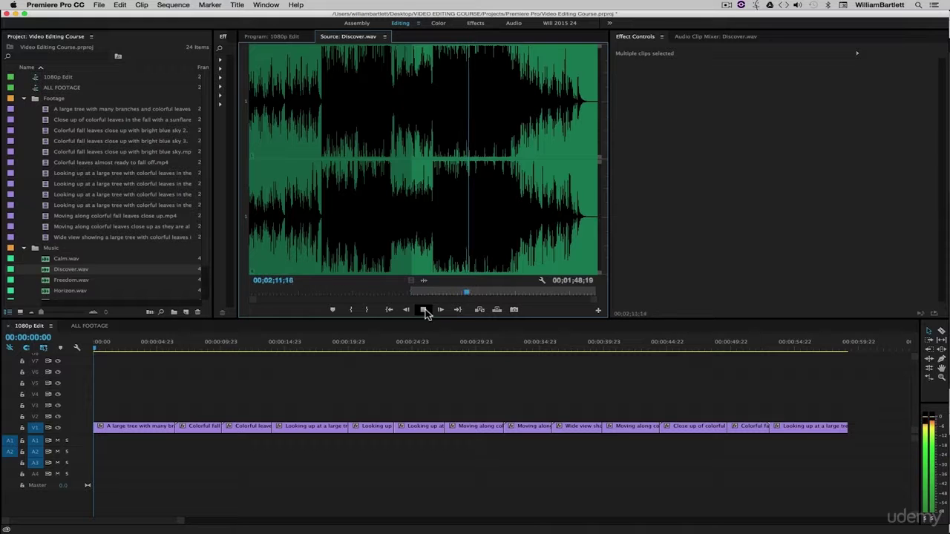
click(426, 311)
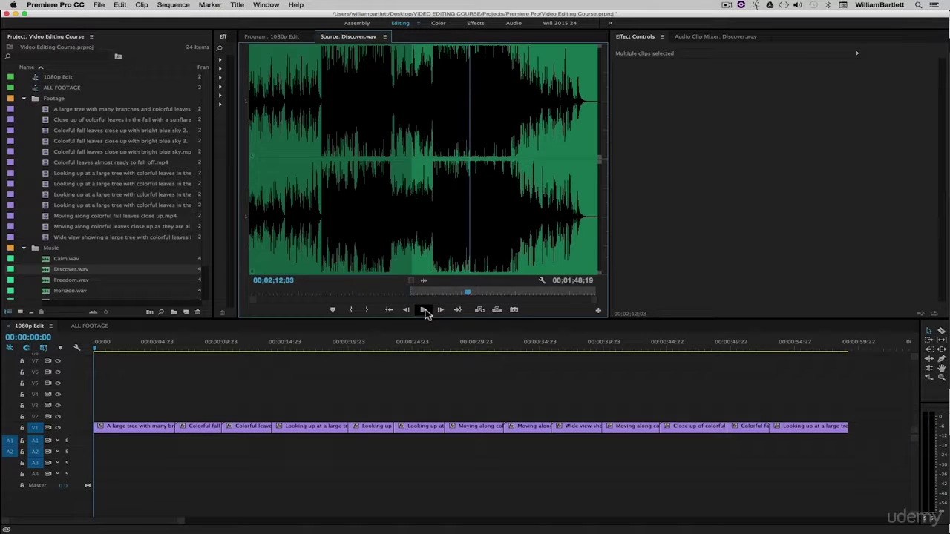
click(368, 310)
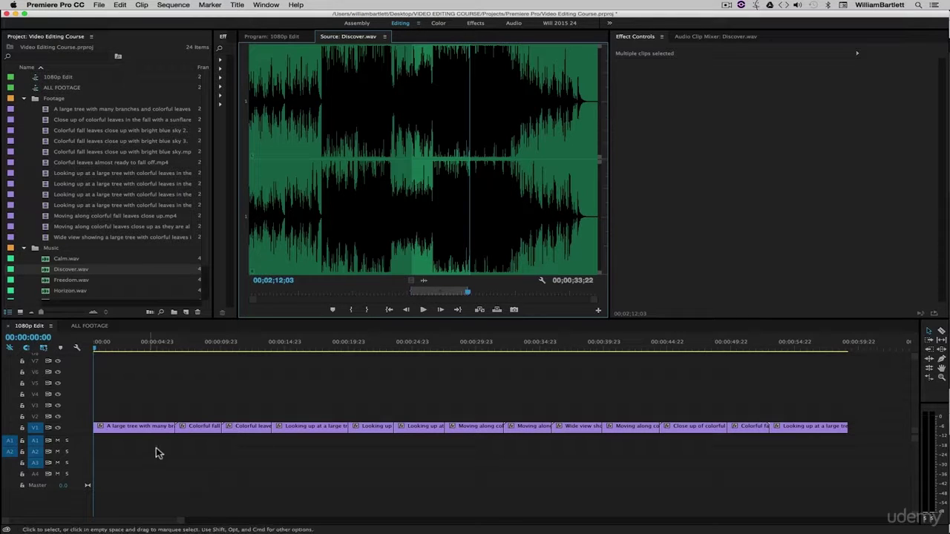
- Place the marked Discover.wav audio on A1 and A2 at the sequence start and play the edit up to 00:00:05:18
click(424, 282)
drag(425, 286, 85, 444)
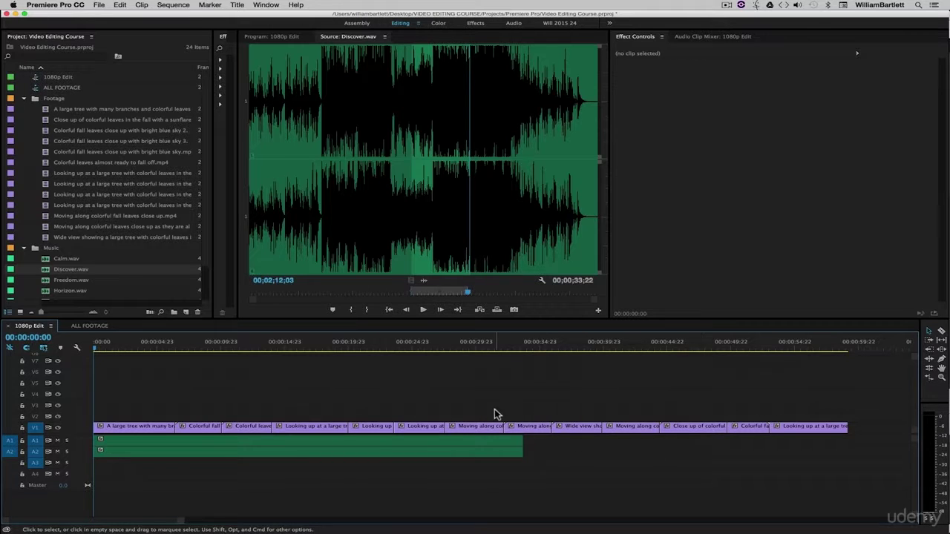
drag(259, 346, 89, 348)
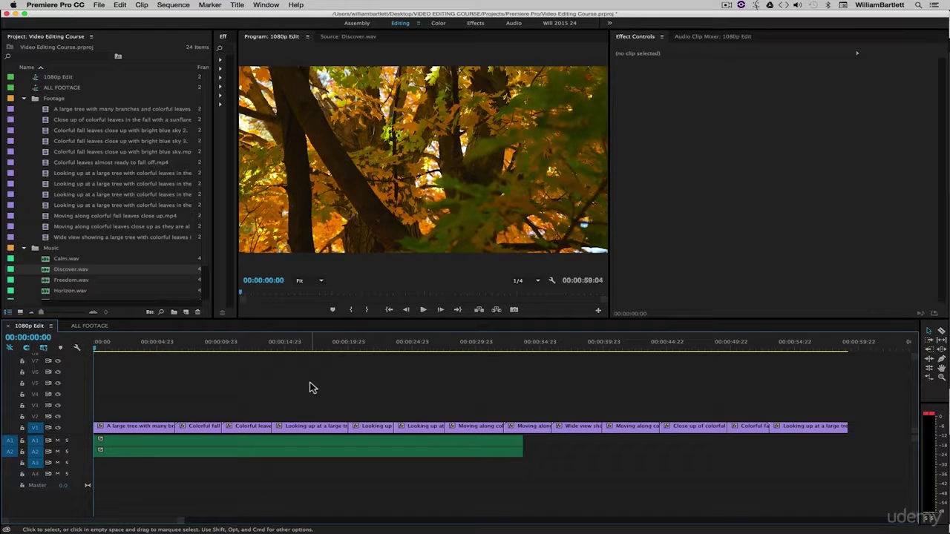
key(space)
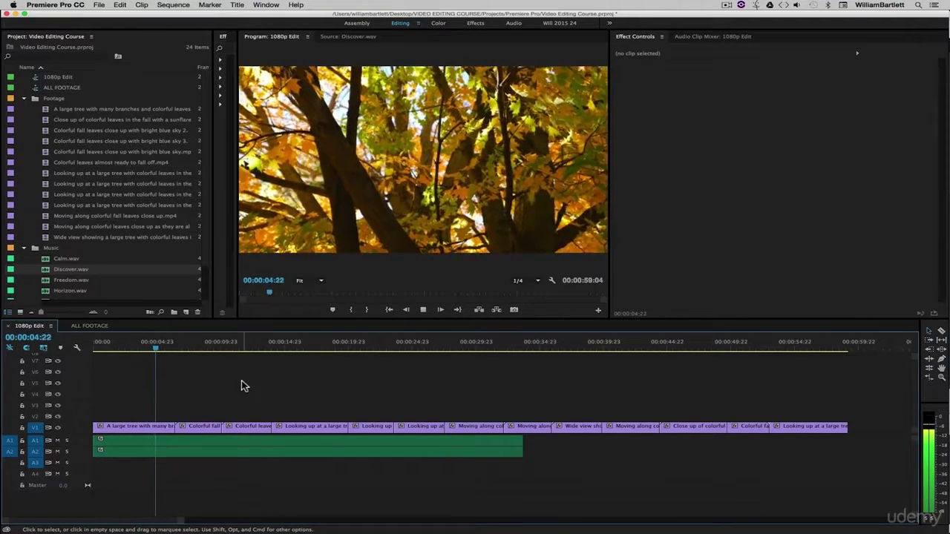
key(space)
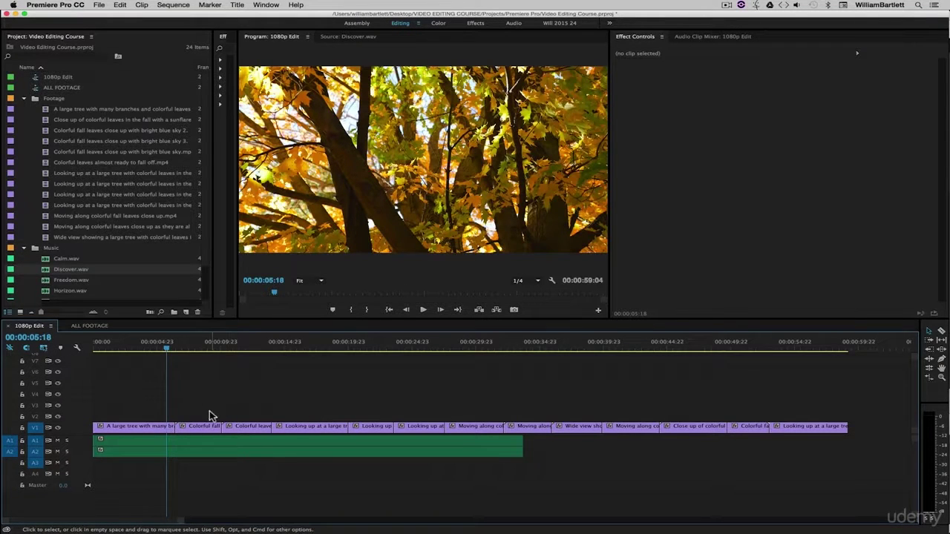
- Try moving all clips after the first one earlier to 00:00:05:18, overwriting the first clip's end, and undo the move
drag(213, 411, 815, 426)
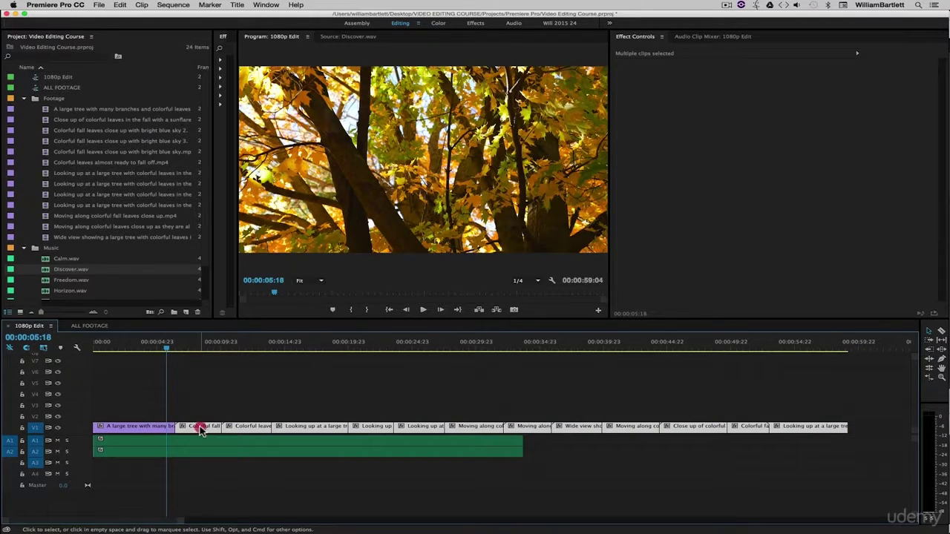
drag(199, 430, 195, 430)
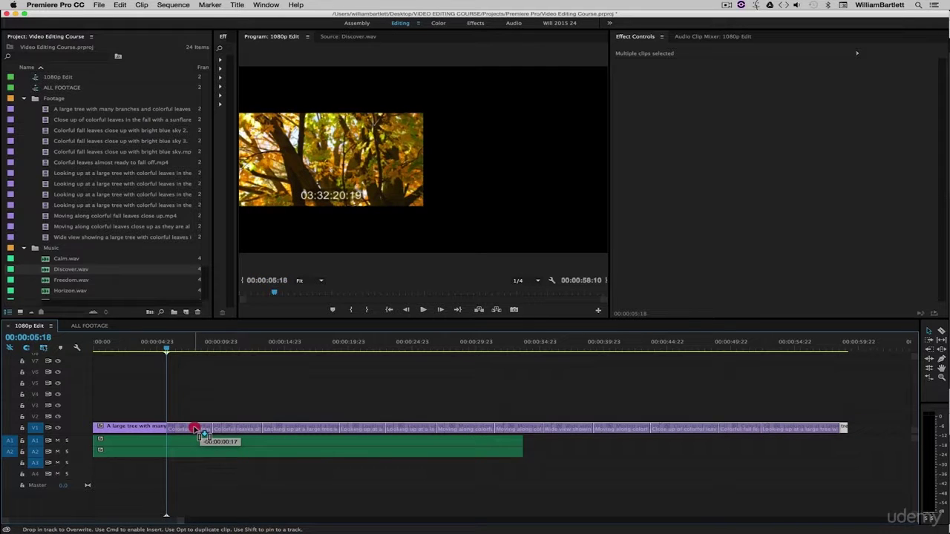
drag(195, 430, 195, 430)
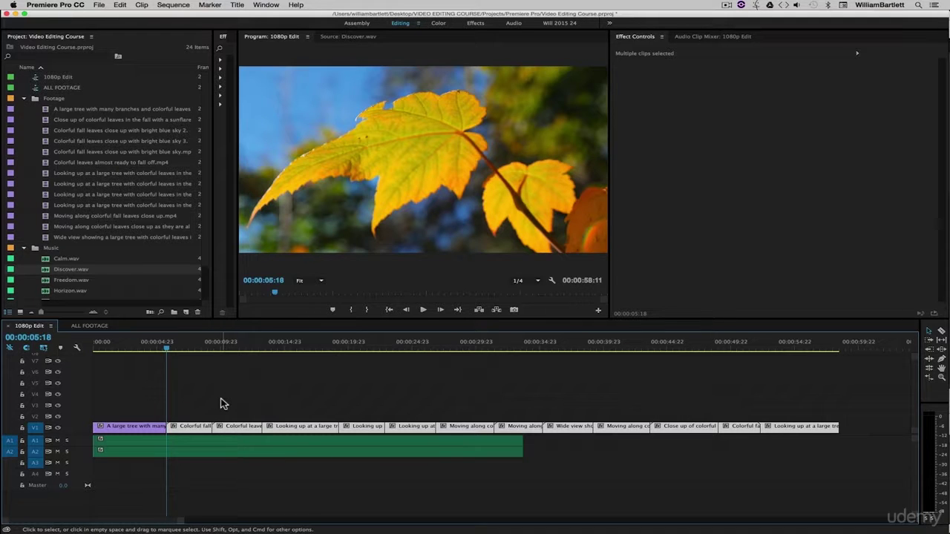
key(super+z)
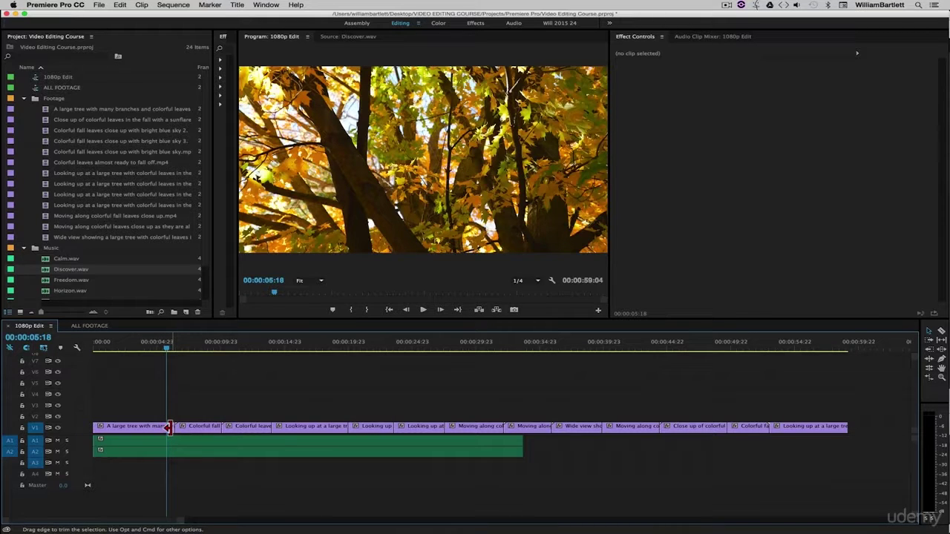
- Trim the end of the first clip to the playhead at 00:00:05:18 and delete the gap after it
drag(169, 428, 158, 428)
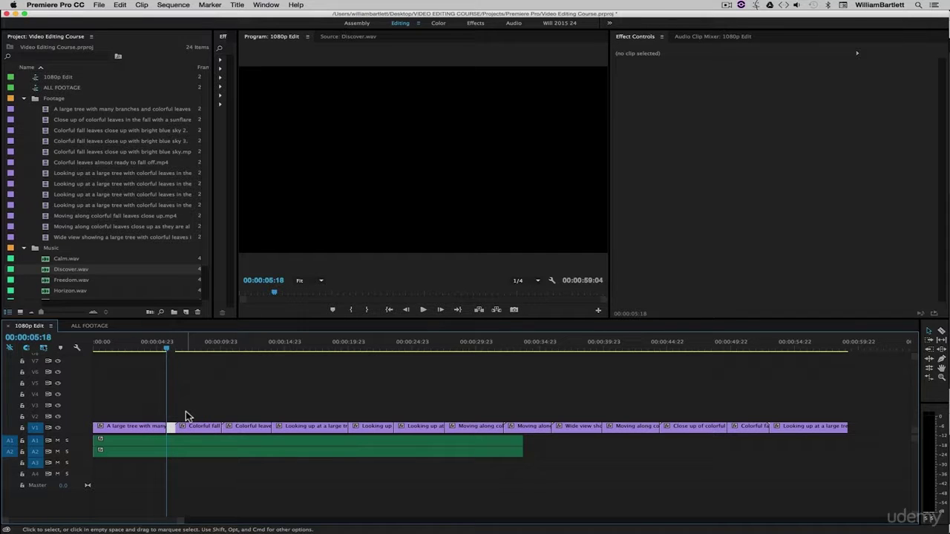
key(BackSpace)
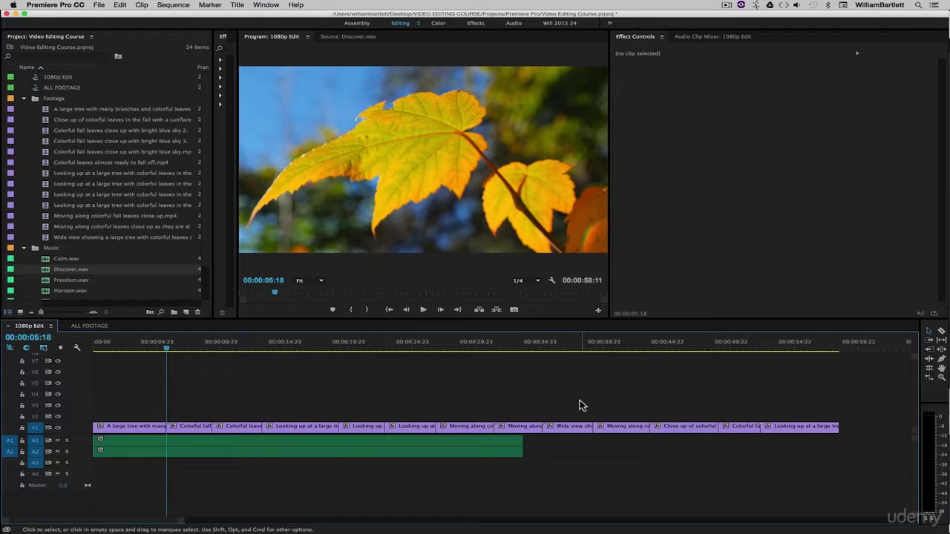
- Undo the gap deletion and close the gap instead by moving all following V1 clips to 00:00:05:18
key(super+s)
key(super+z)
drag(187, 402, 789, 427)
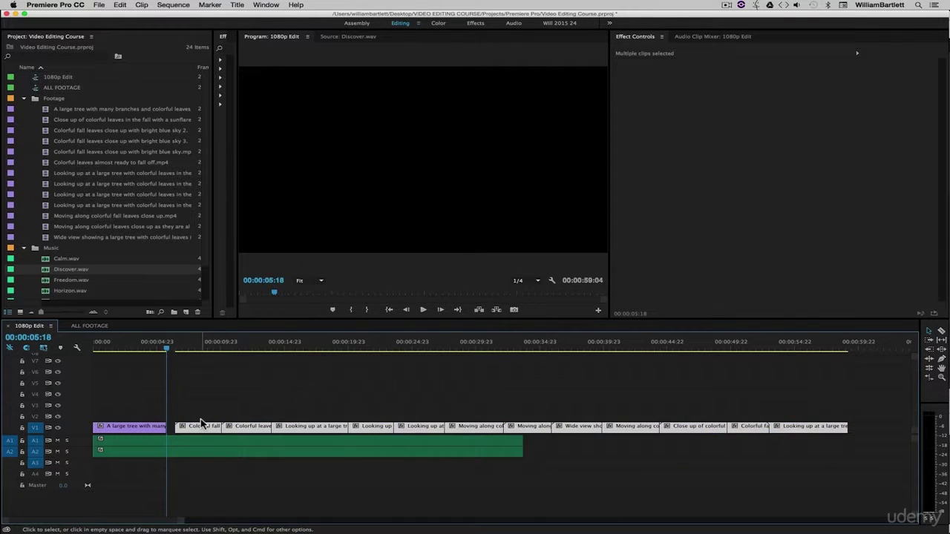
drag(196, 426, 189, 428)
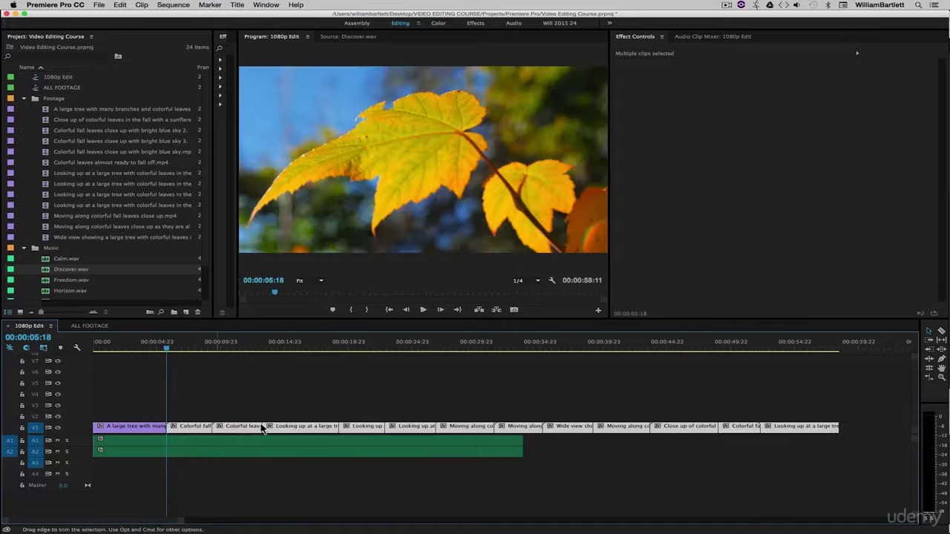
click(298, 414)
- Play the edit from 00:00:04:08, trim the third clip's end to 00:00:12:09 and delete the gap after it
click(148, 348)
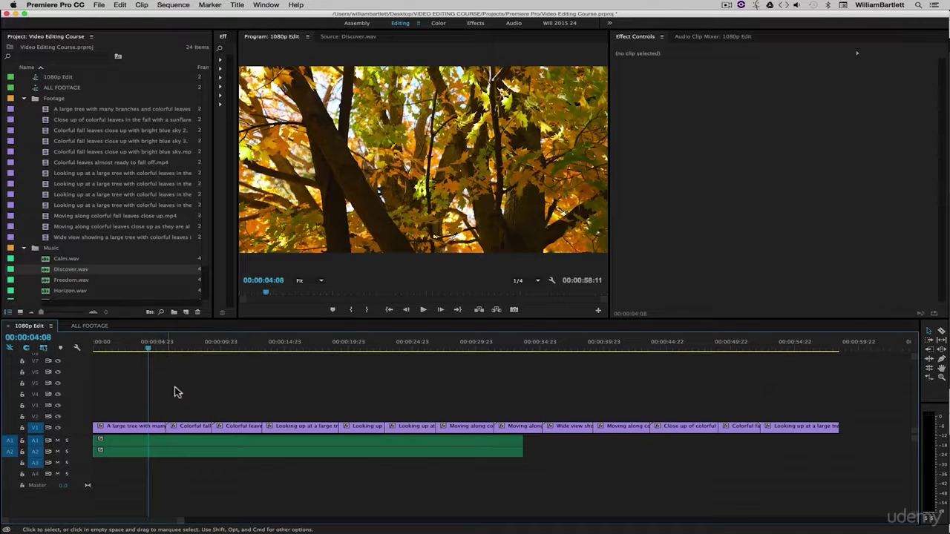
key(space)
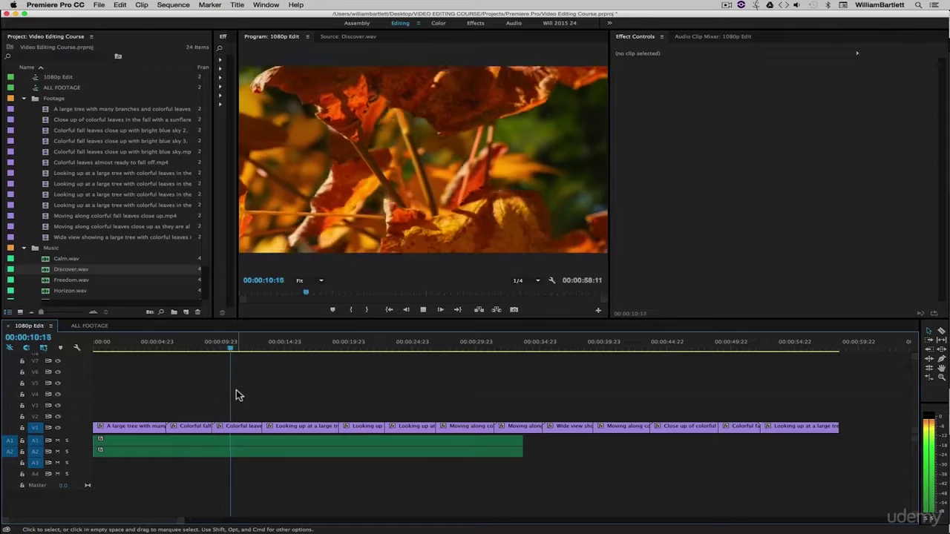
key(space)
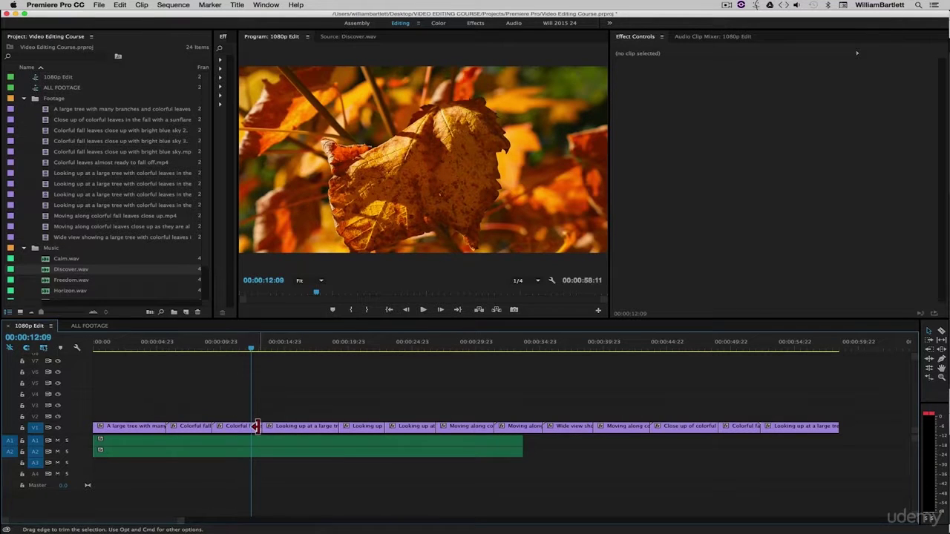
drag(257, 427, 248, 427)
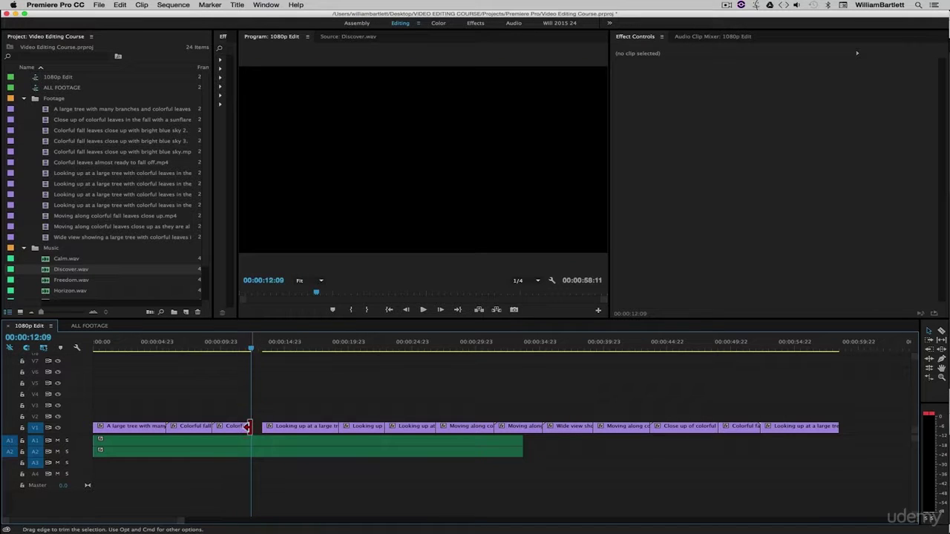
click(257, 429)
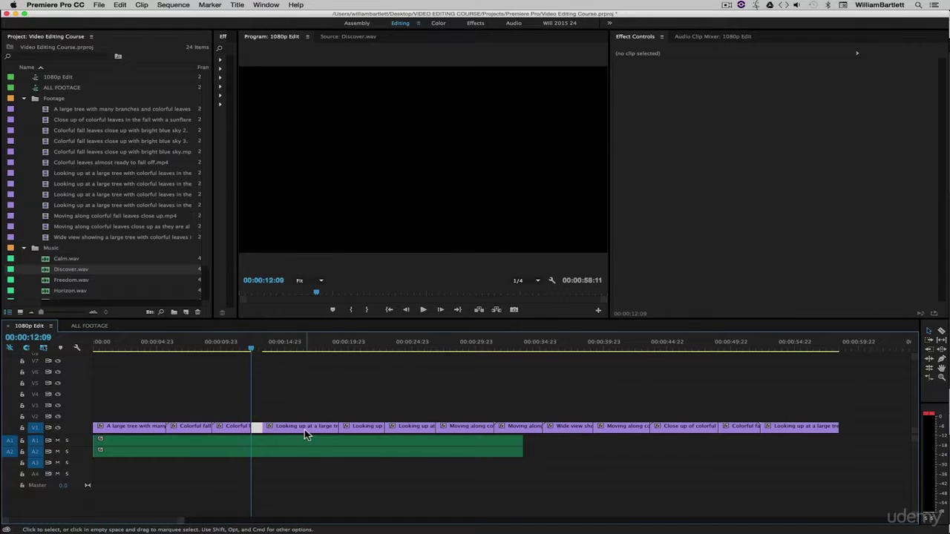
key(BackSpace)
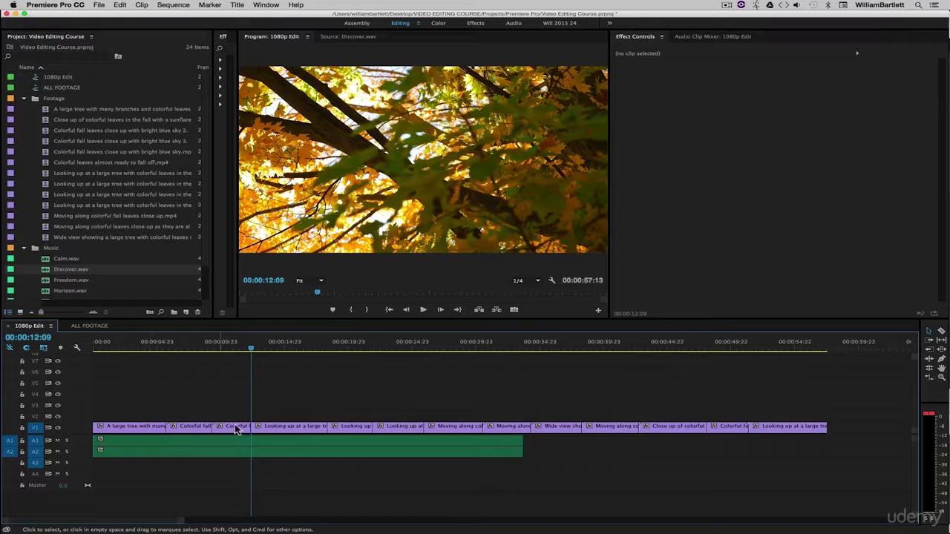
- Play from 00:00:04:15, move the third clip earlier to the playhead at 00:00:08:10, and extend its end to 00:00:12:09
drag(133, 346, 154, 350)
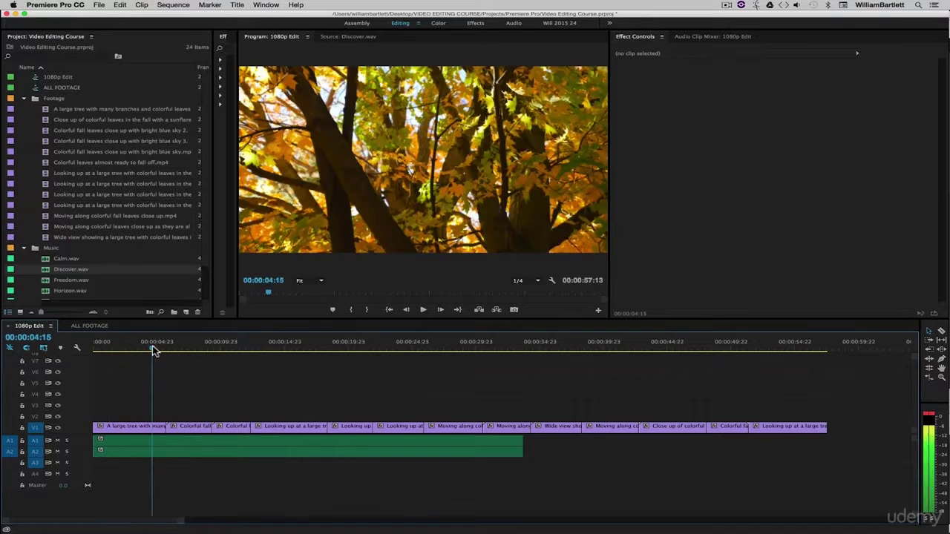
key(space)
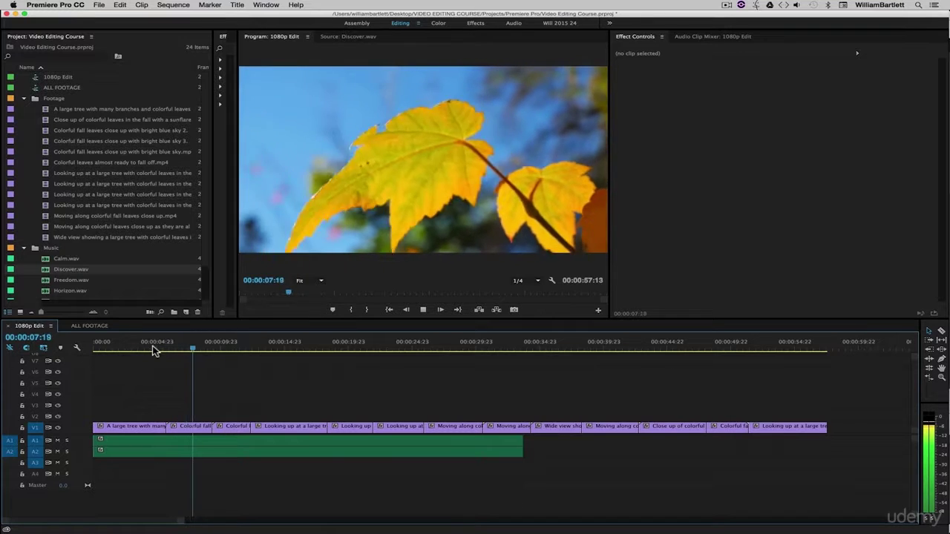
key(space)
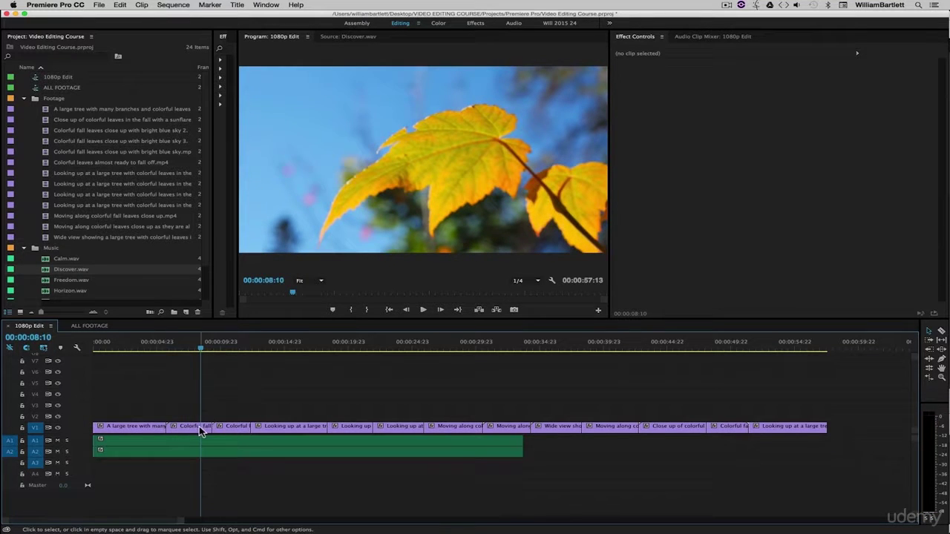
click(232, 427)
drag(233, 429, 220, 428)
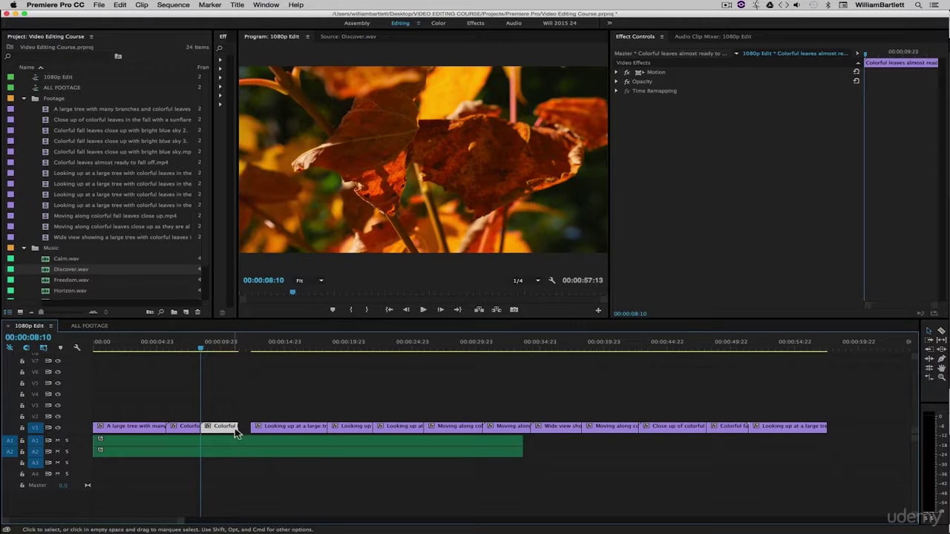
drag(239, 428, 254, 429)
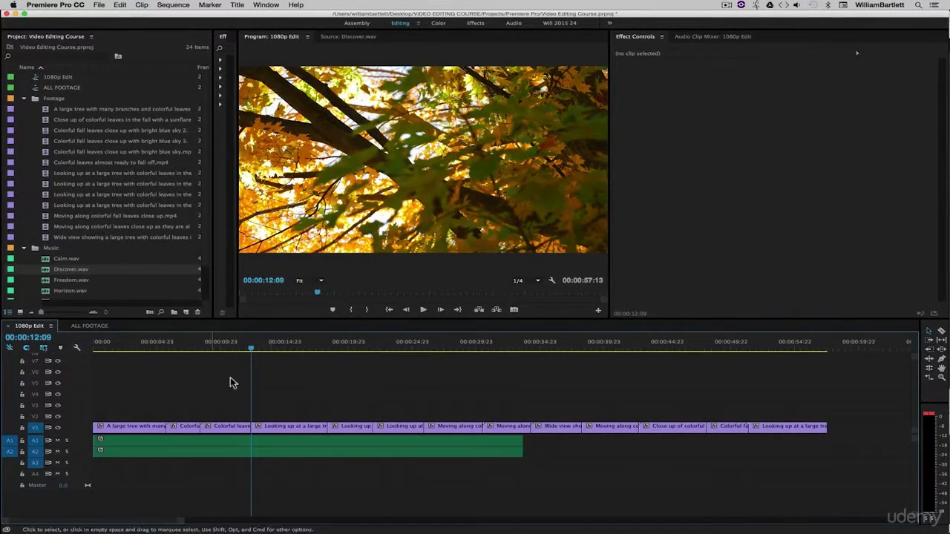
- Add a sequence marker at 00:00:12:09 and play from 00:00:08:17 up to it to check the beat
key(m)
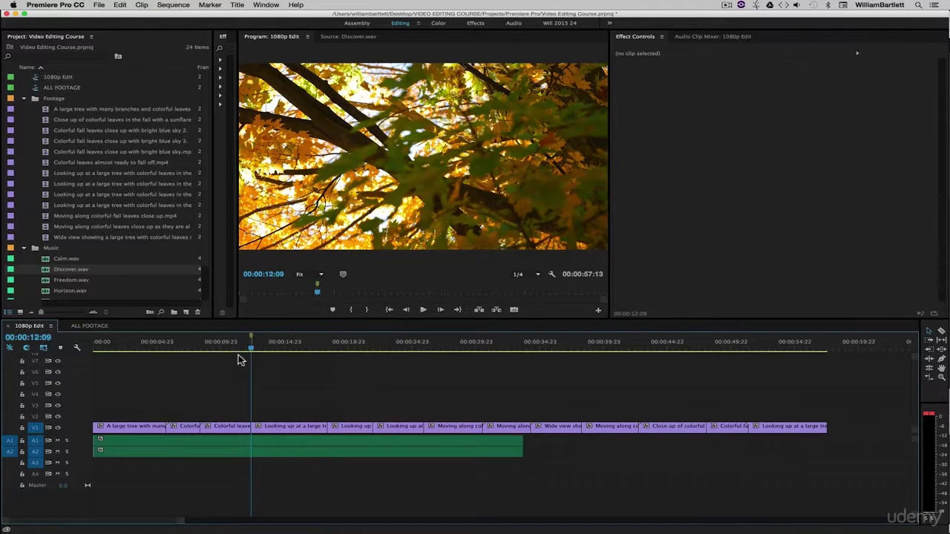
drag(250, 351, 204, 357)
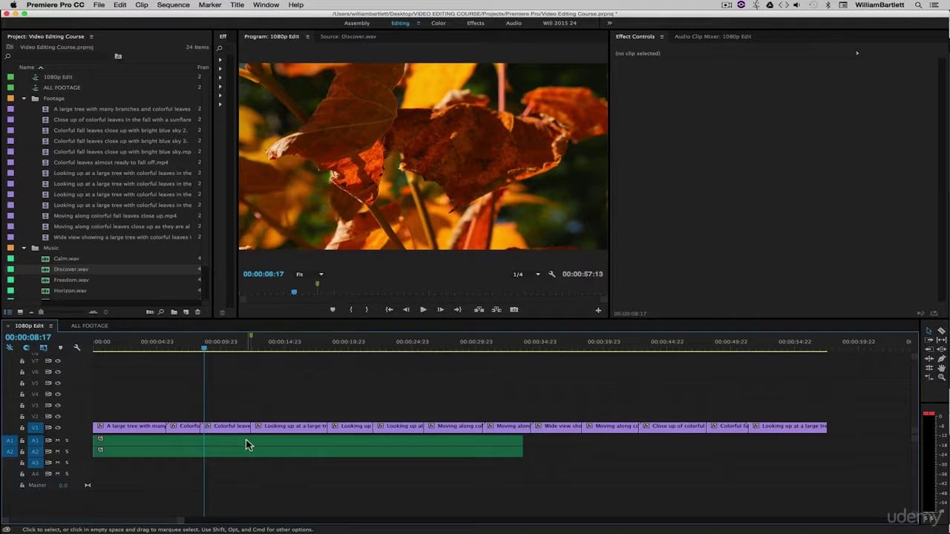
key(space)
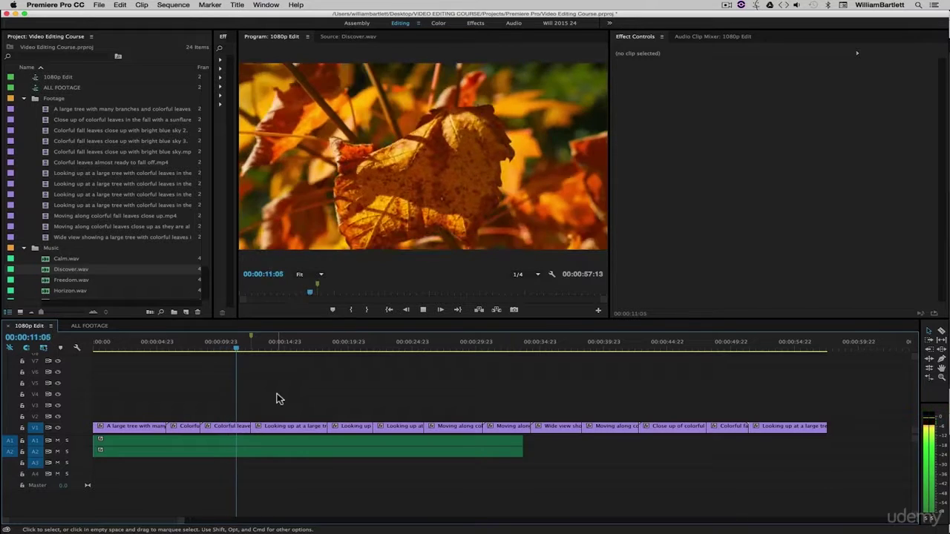
key(space)
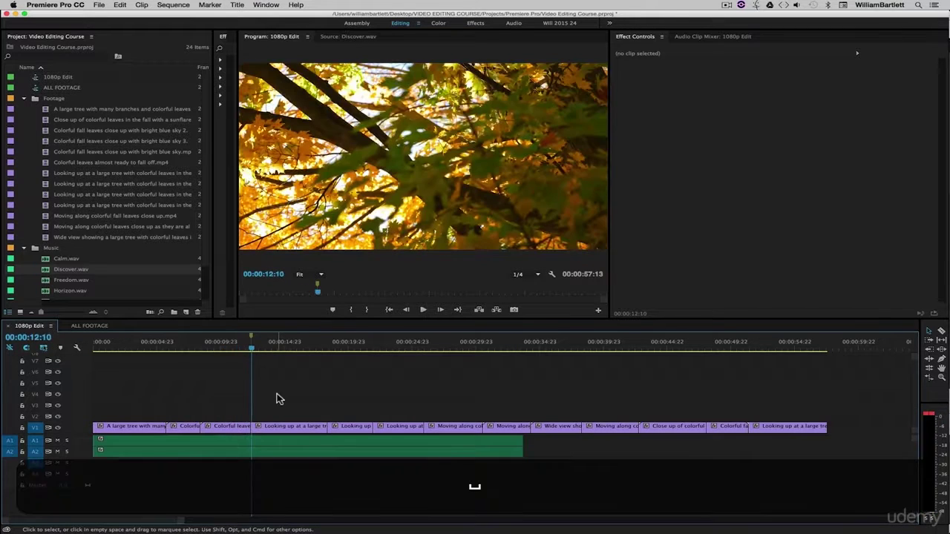
- Add a marker to the Discover.wav music clip at 00:00:12:10 and deselect the clip
click(265, 446)
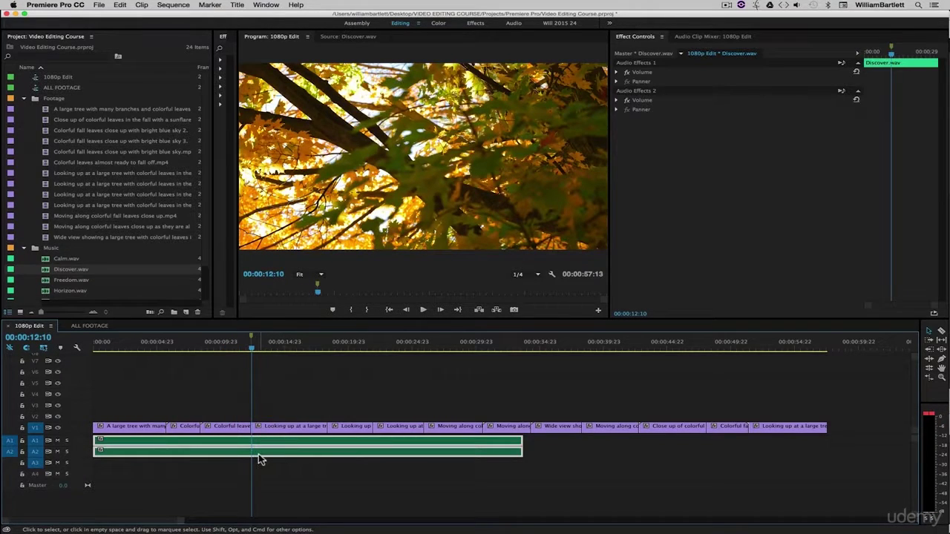
key(m)
click(217, 379)
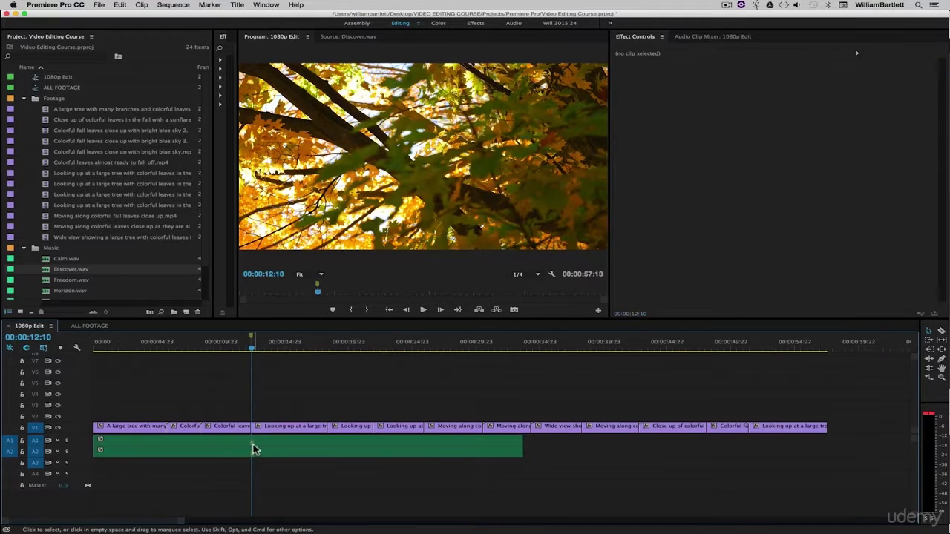
- Try shifting the Discover.wav clip and its marker later to 00:00:08:10, and return it to the sequence start
drag(320, 446, 428, 446)
click(371, 407)
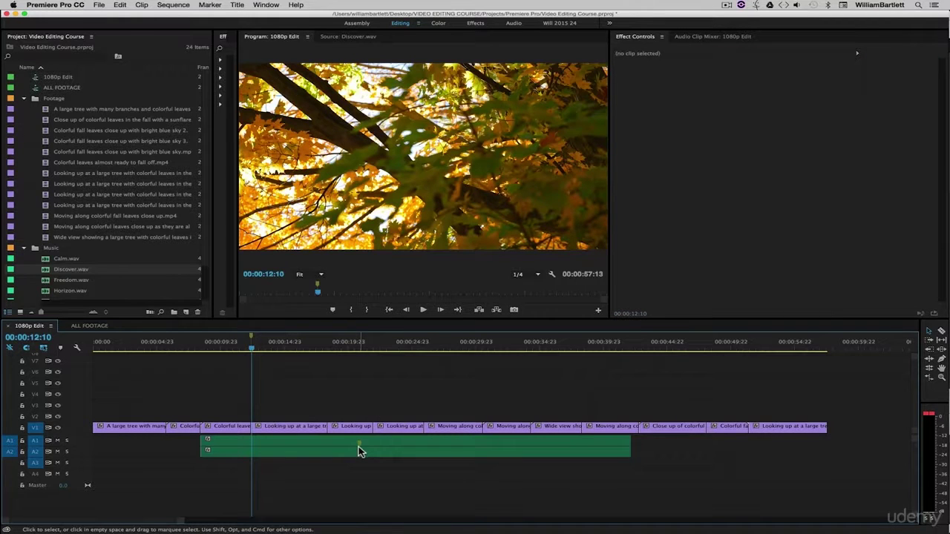
drag(395, 444, 282, 444)
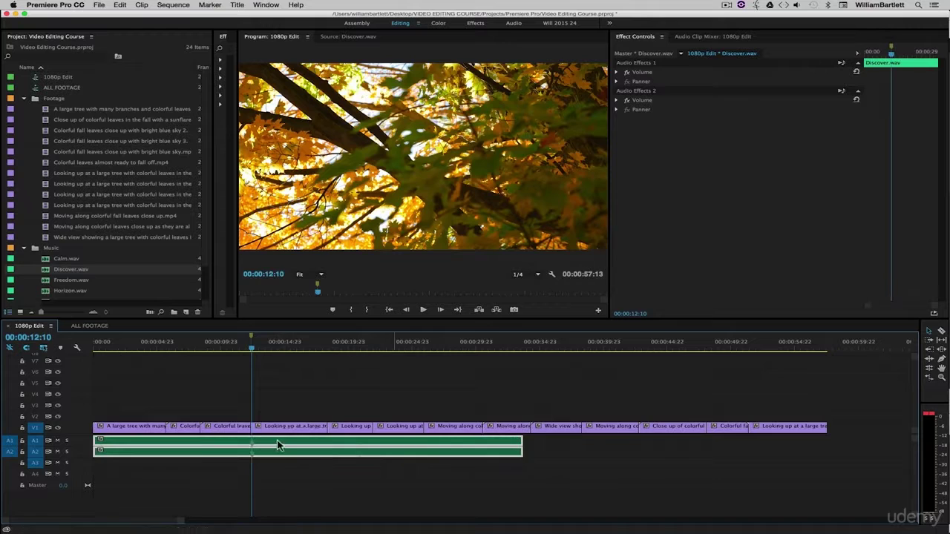
click(306, 404)
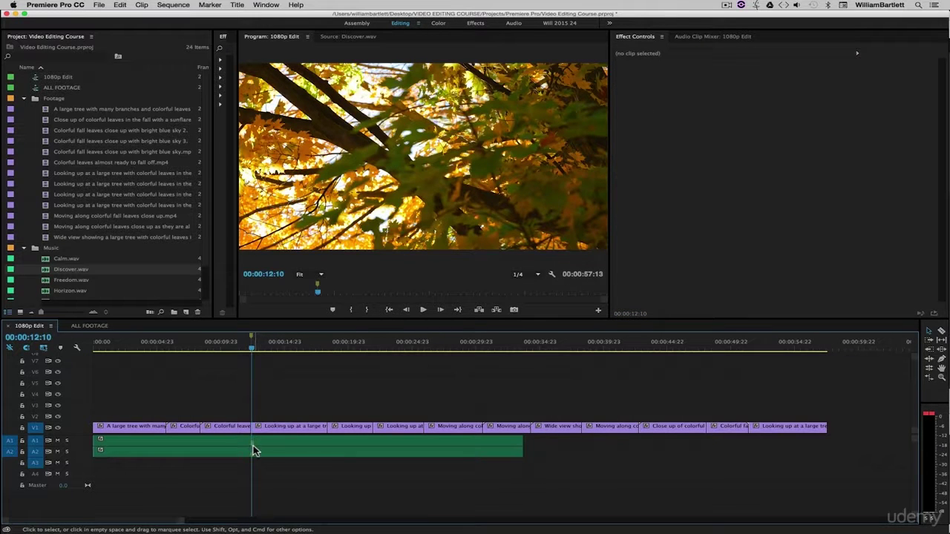
- Play the edit from 00:00:03:08 past the marker at 00:00:12:09 to listen for the music's beats
click(202, 349)
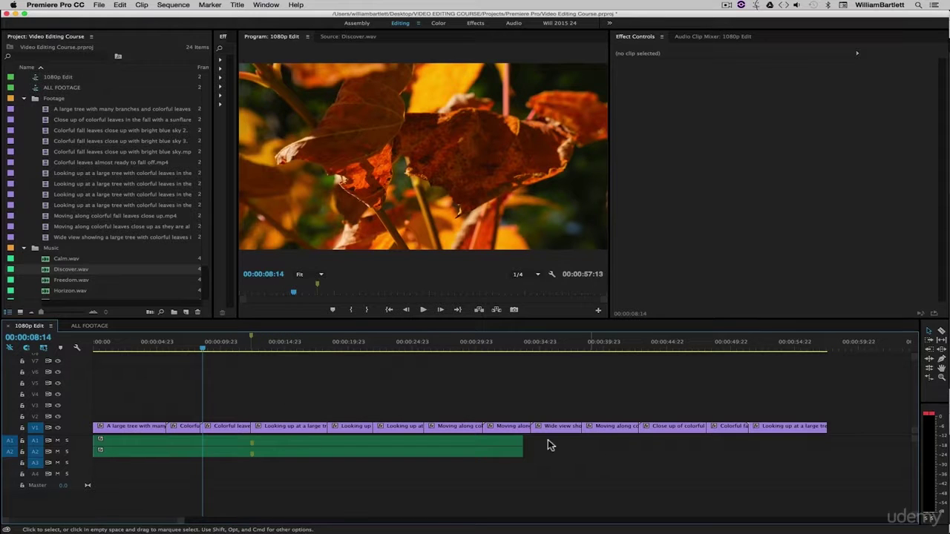
click(252, 347)
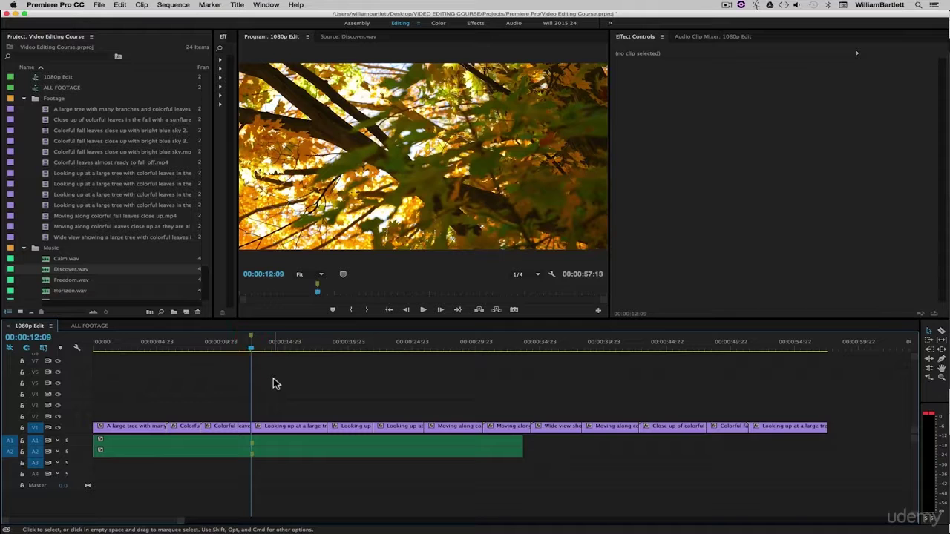
key(=)
click(179, 347)
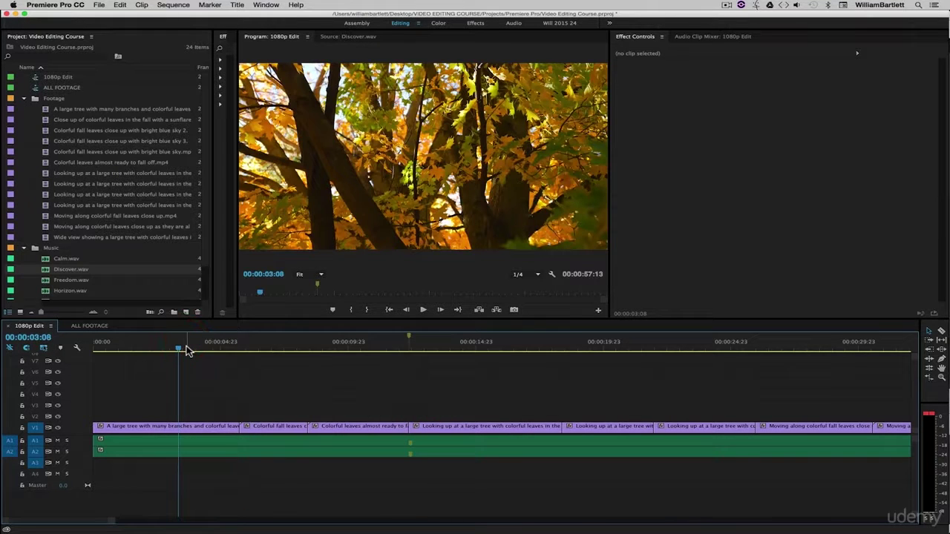
key(space)
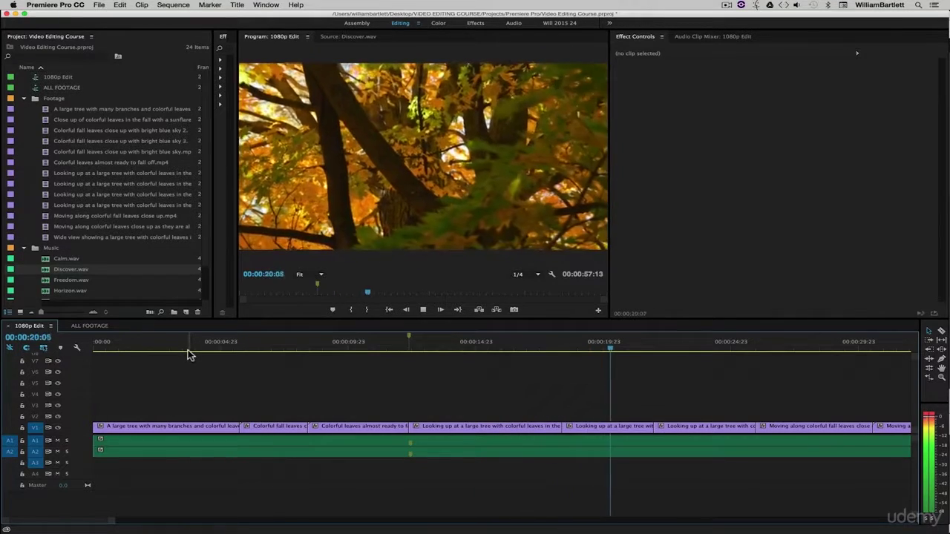
key(space)
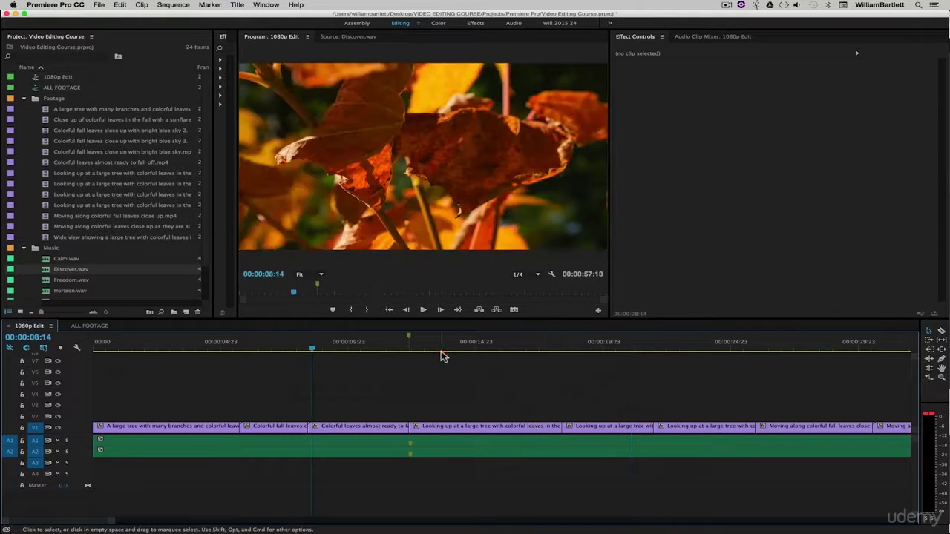
- Add a sequence marker on each beat during playback, from just after 00:00:12:09 to the end of the music
click(442, 352)
key(space)
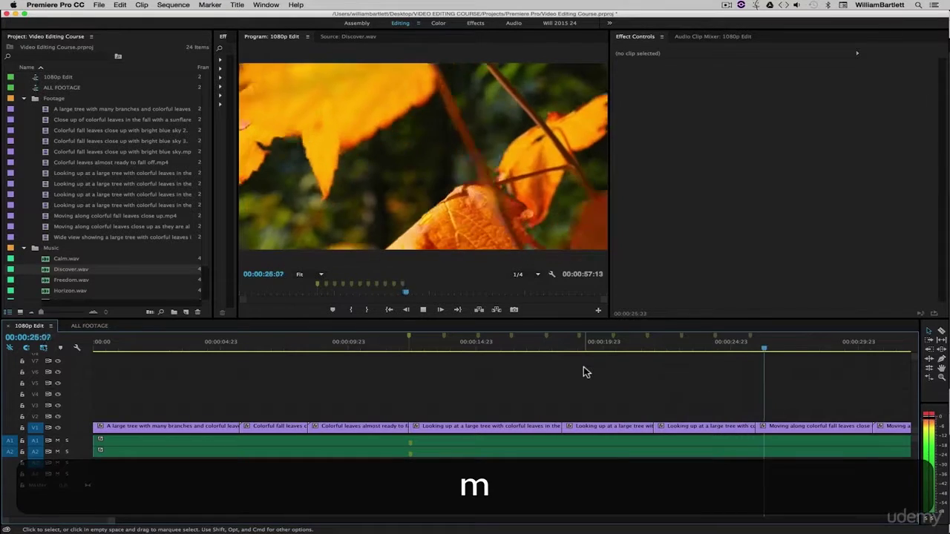
key(m)
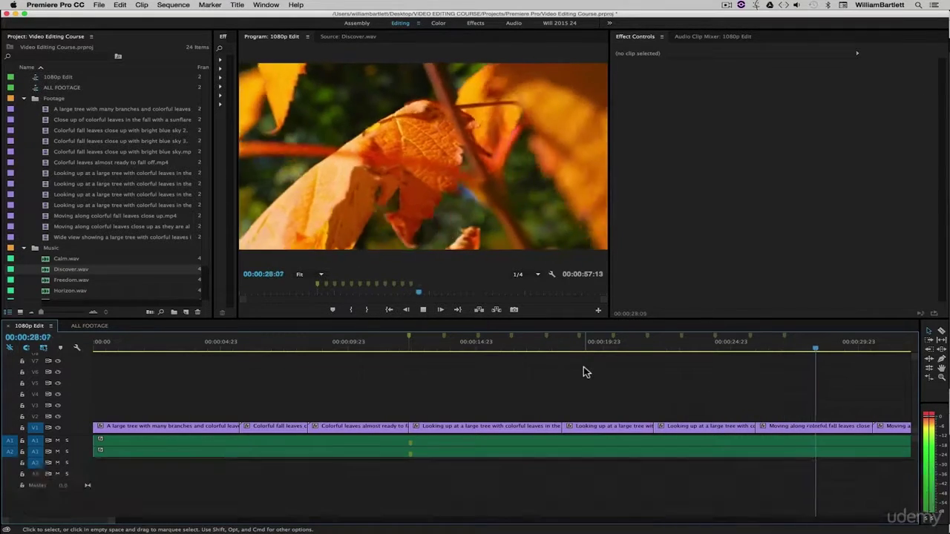
key(m)
key(m)
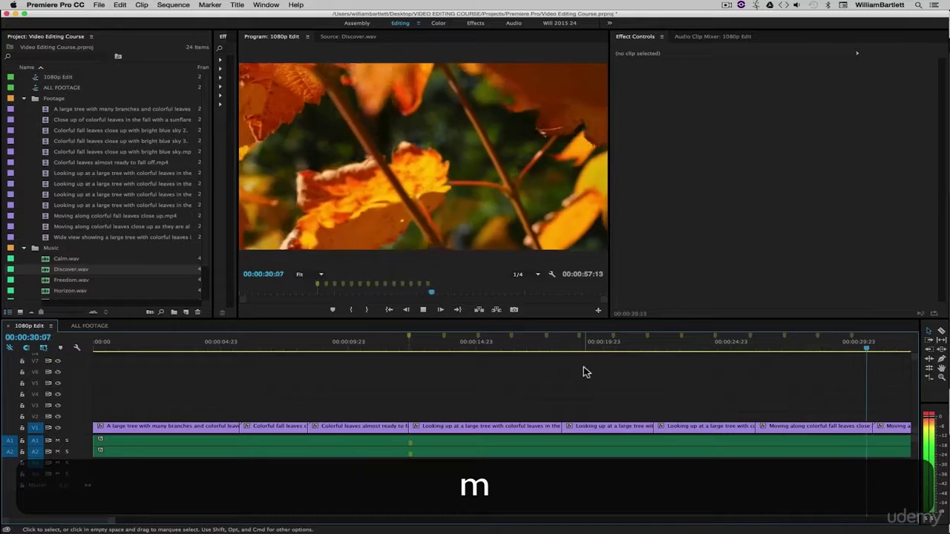
key(m)
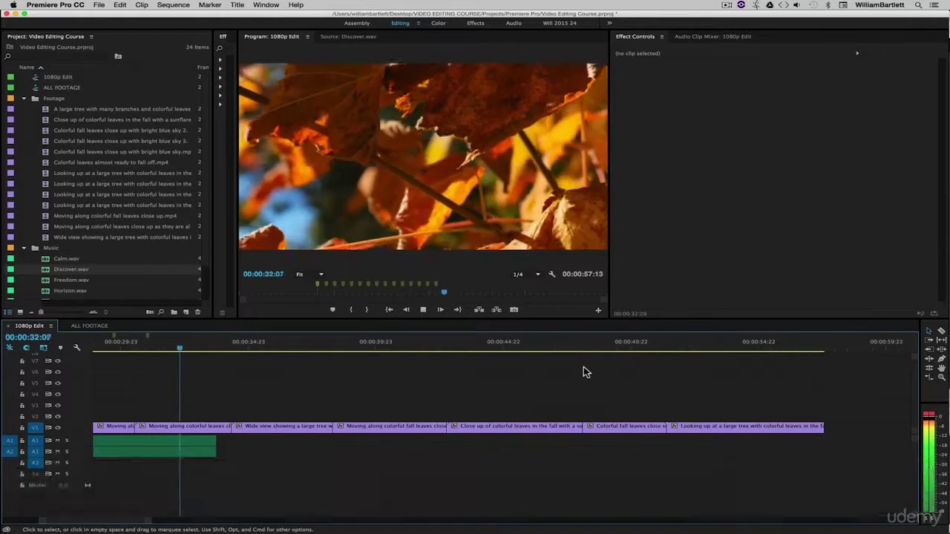
key(m)
key(m)
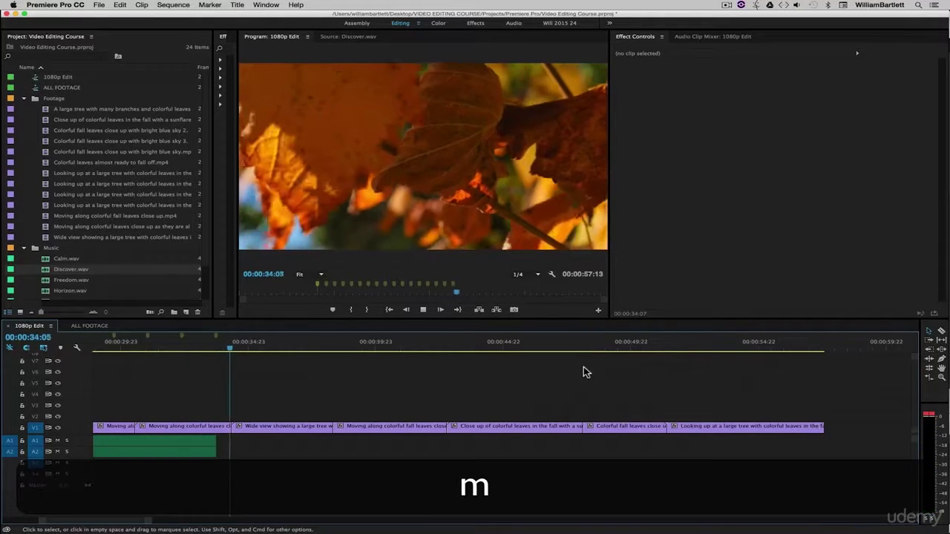
key(space)
- Move the clip "Looking up at a large tree with colorful leaves in the fall 4.mp4" to the marker at 00:00:13:18, overwriting part of the preceding clip
scroll(410, 414, left, 10)
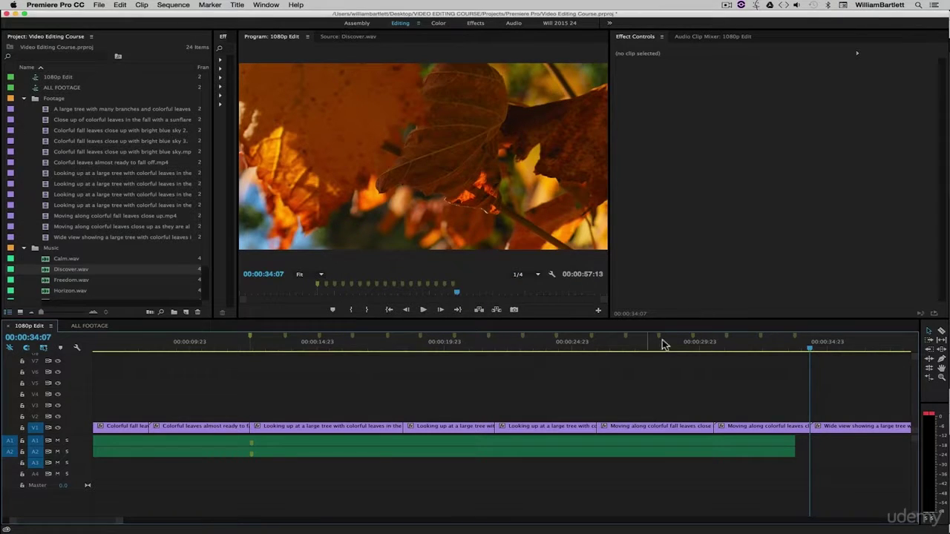
click(254, 349)
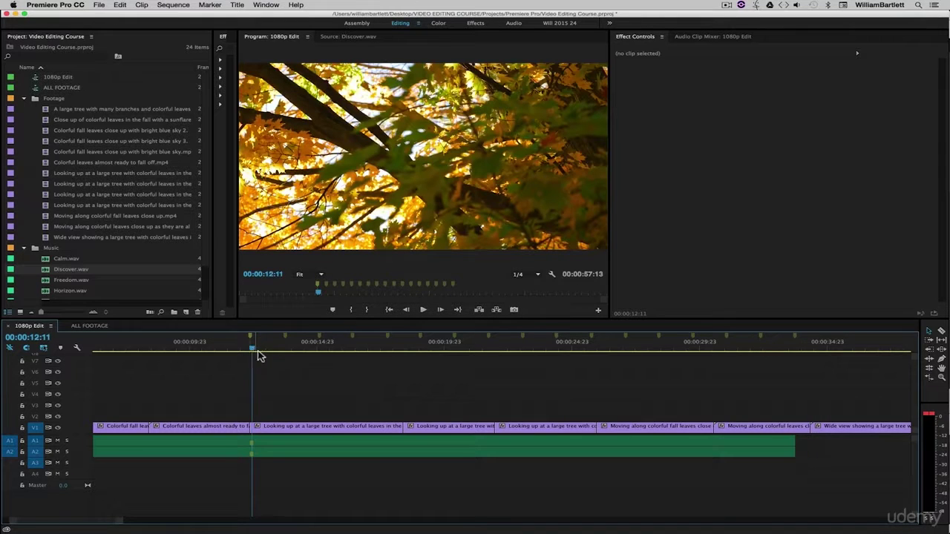
key(equal)
key(equal)
key(equal)
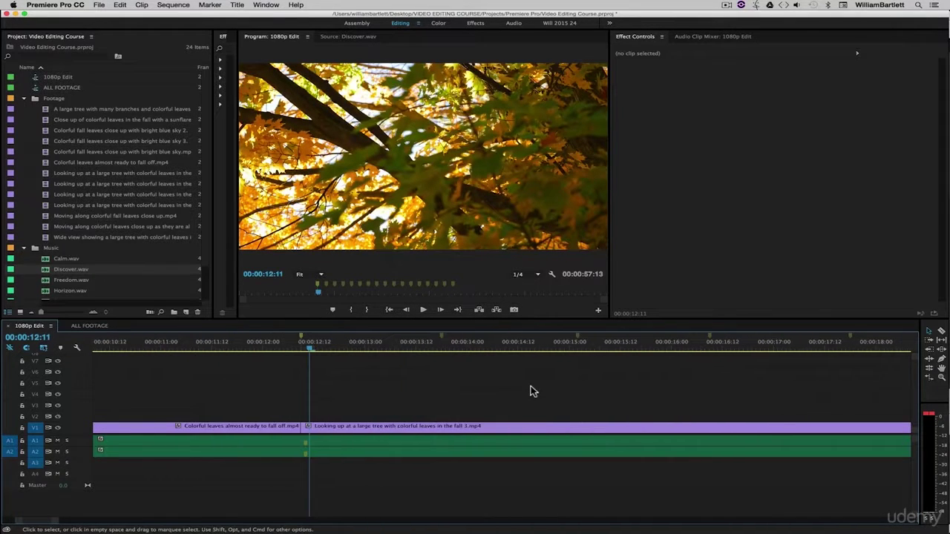
key(minus)
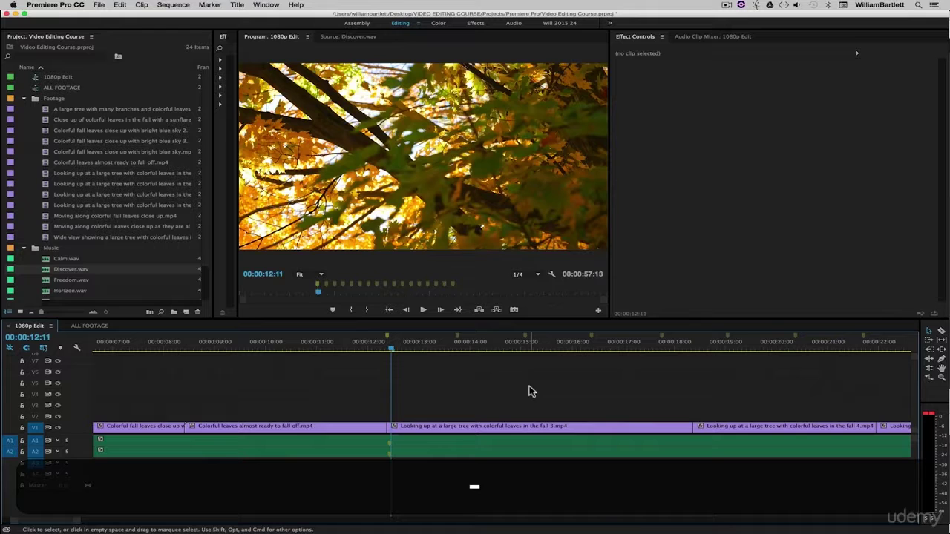
drag(719, 425, 486, 429)
drag(486, 429, 482, 432)
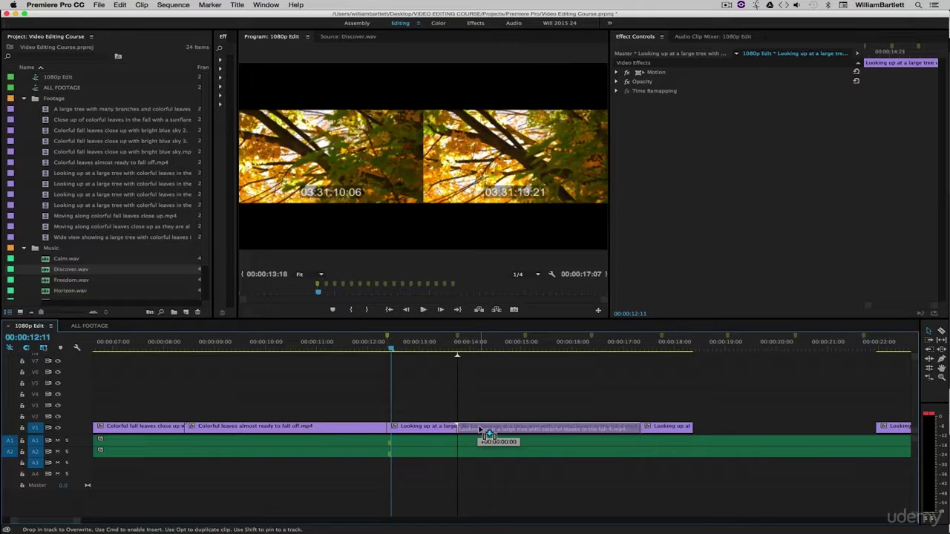
drag(479, 431, 479, 428)
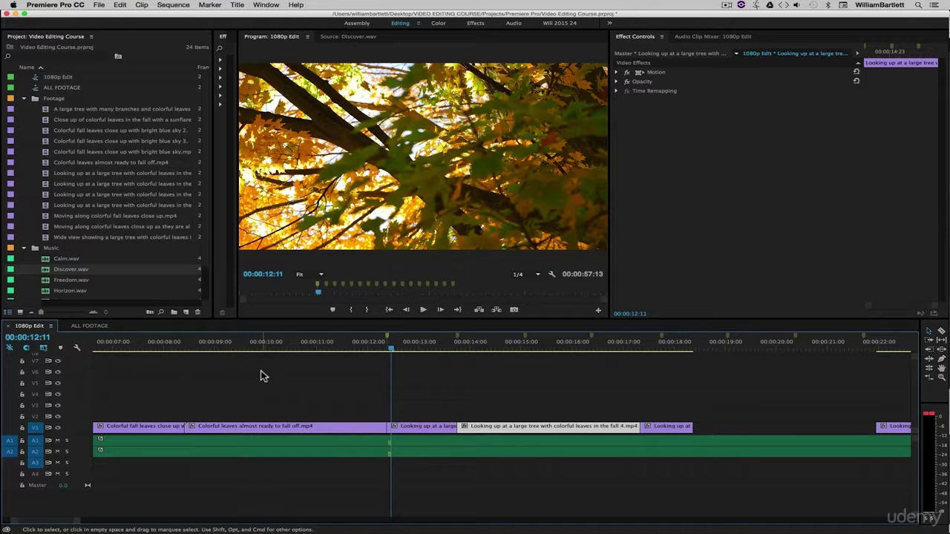
- Toggle timeline snapping off and back on, and move the playhead to 00:00:12:23
key(s)
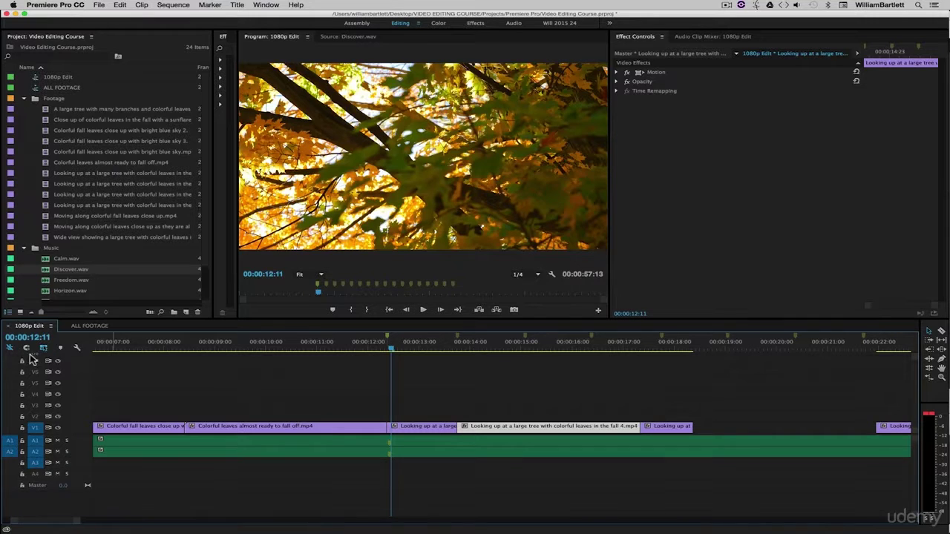
key(s)
key(space)
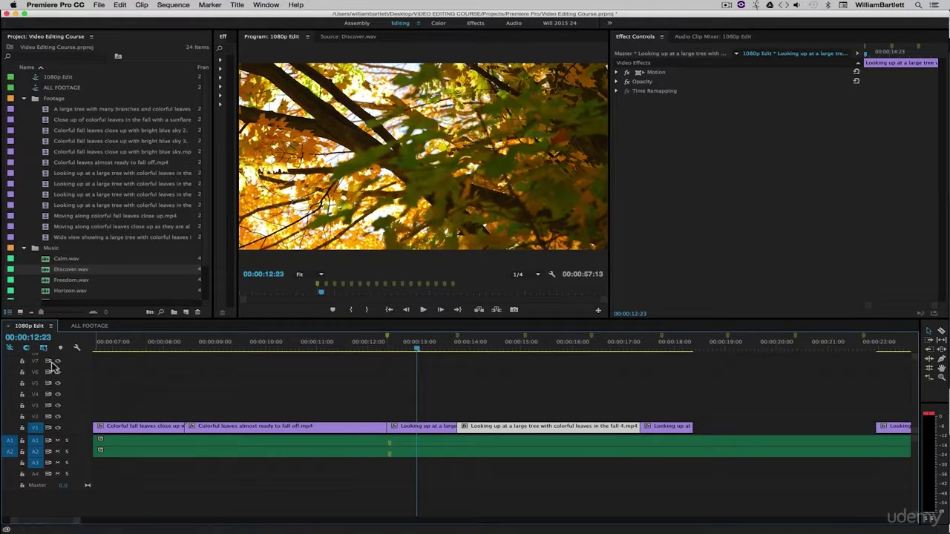
mouse_move(391, 427)
mouse_down()
mouse_move(428, 432)
mouse_move(389, 429)
mouse_up()
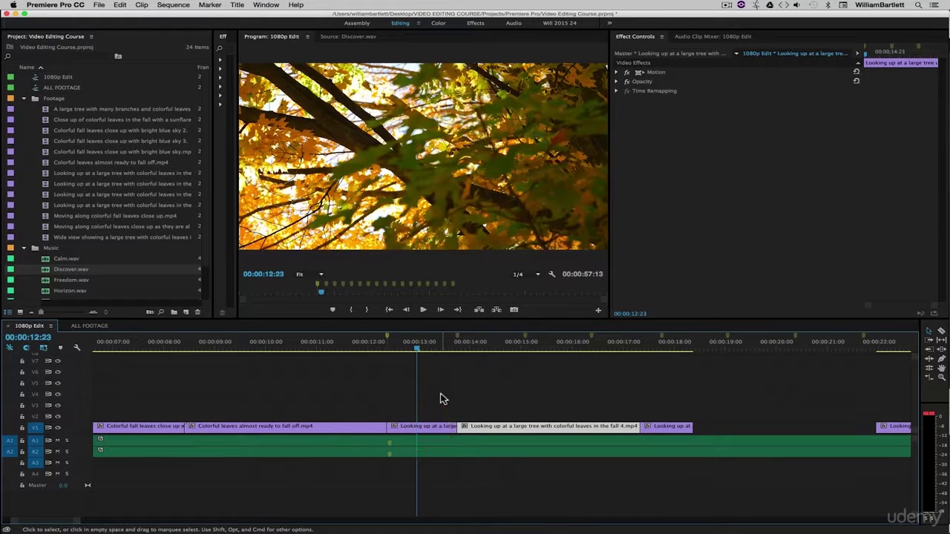
- Delete the short leftover clip after "Looking up at a large tree with colorful leaves in the fall 4.mp4" on V1
click(663, 417)
scroll(663, 416, down, 3)
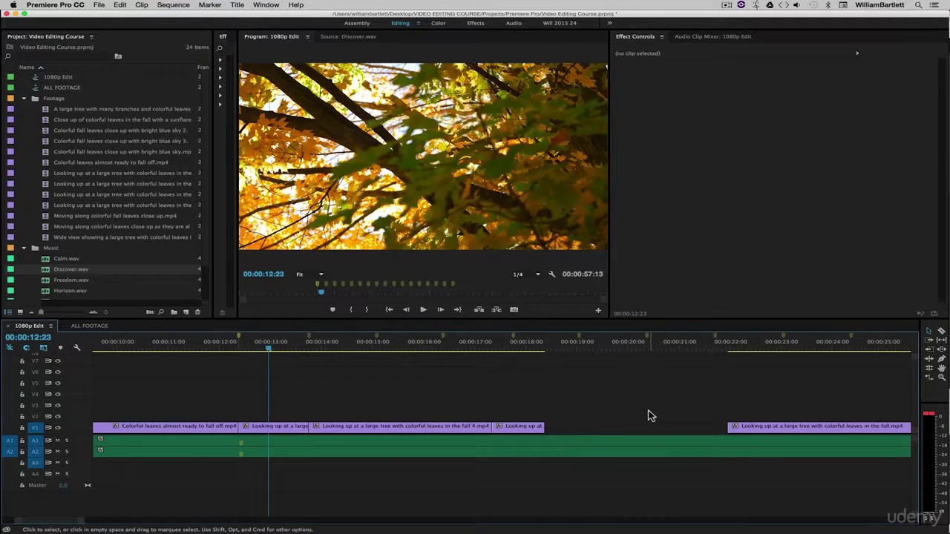
click(512, 429)
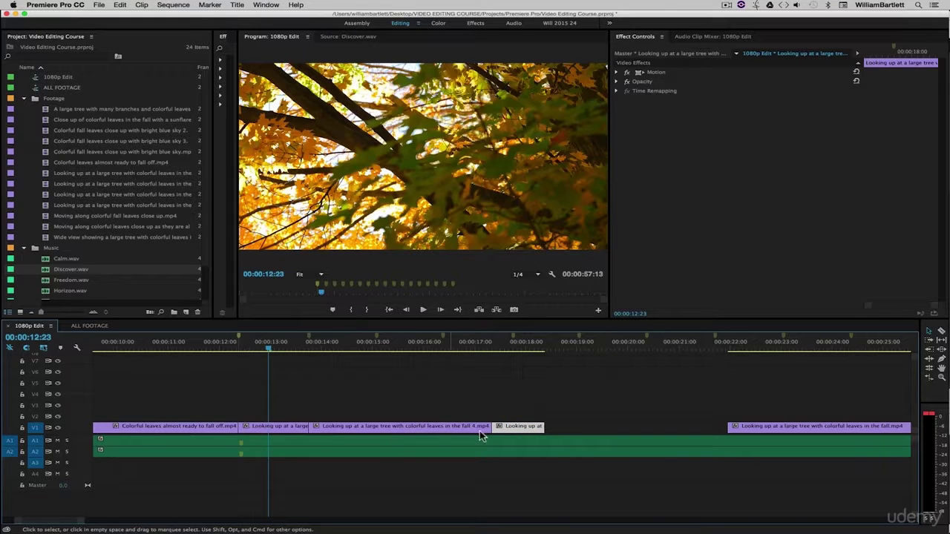
key(BackSpace)
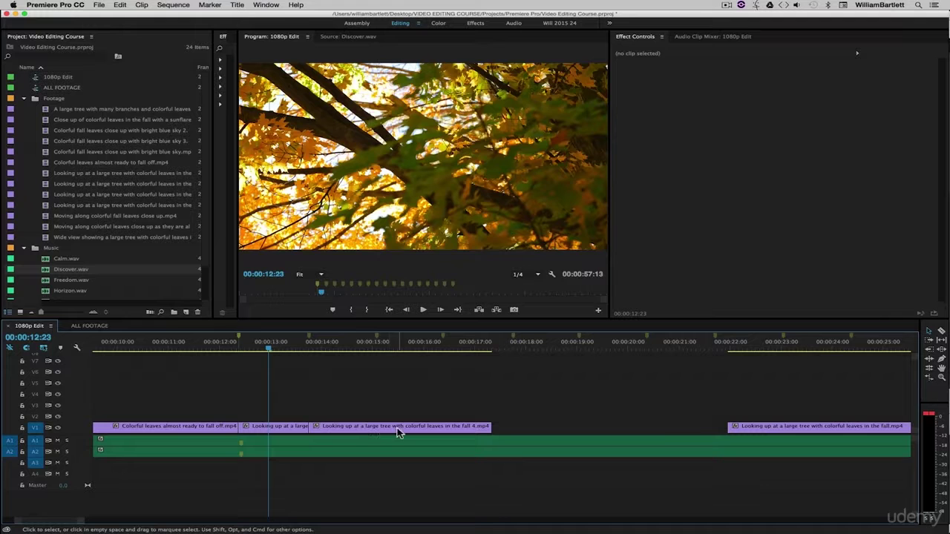
- Snap "Looking up at a large tree with colorful leaves in the fall.mp4" and the following "Moving along" clip to successive markers, trimming each to one beat
drag(761, 426, 415, 429)
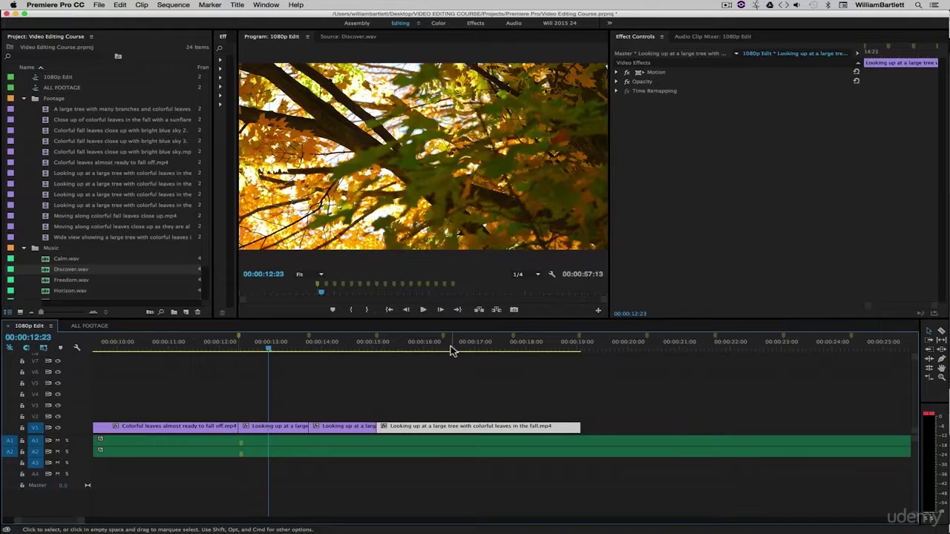
drag(583, 427, 444, 429)
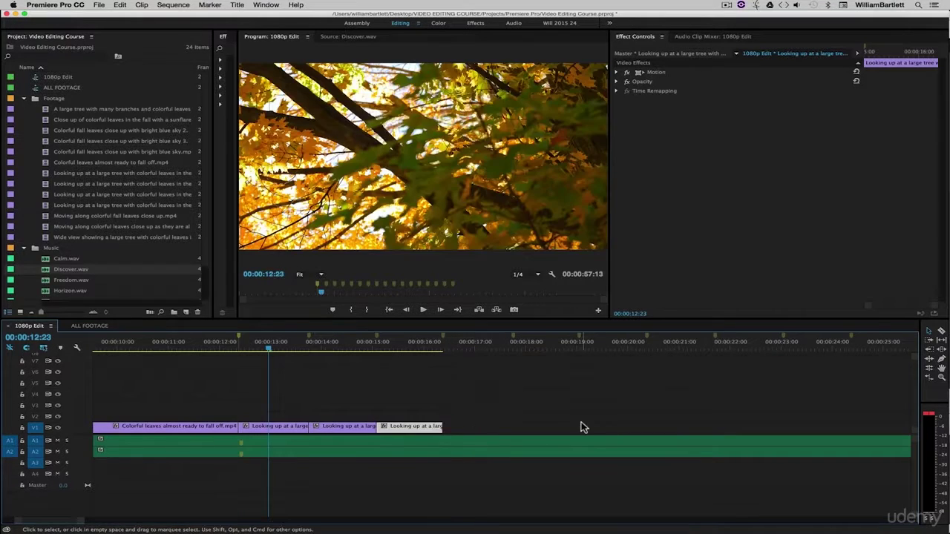
key(minus)
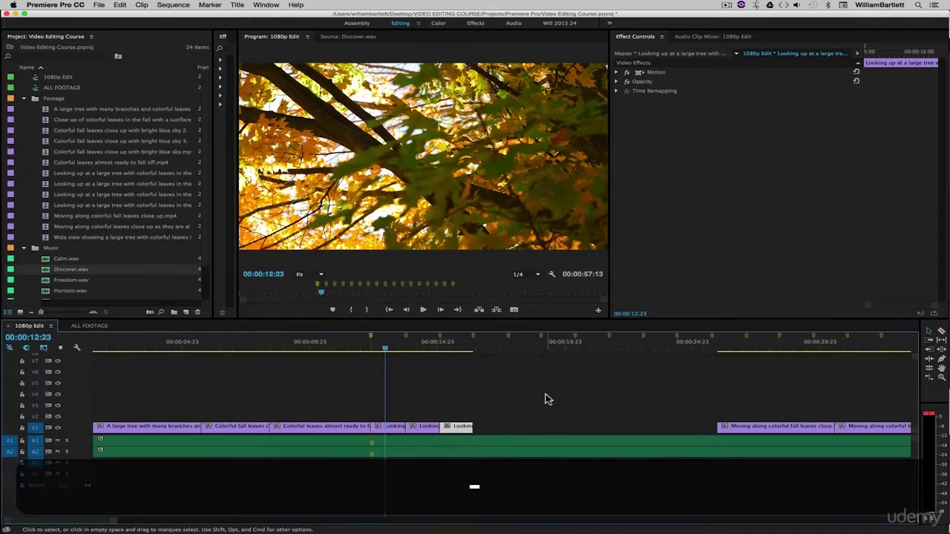
scroll(550, 404, down, 5)
drag(567, 430, 322, 429)
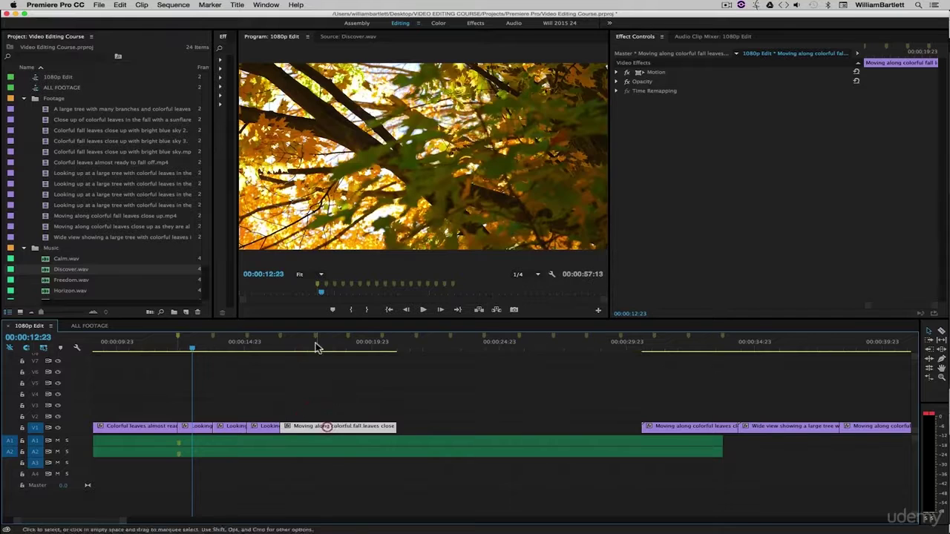
drag(389, 431, 314, 429)
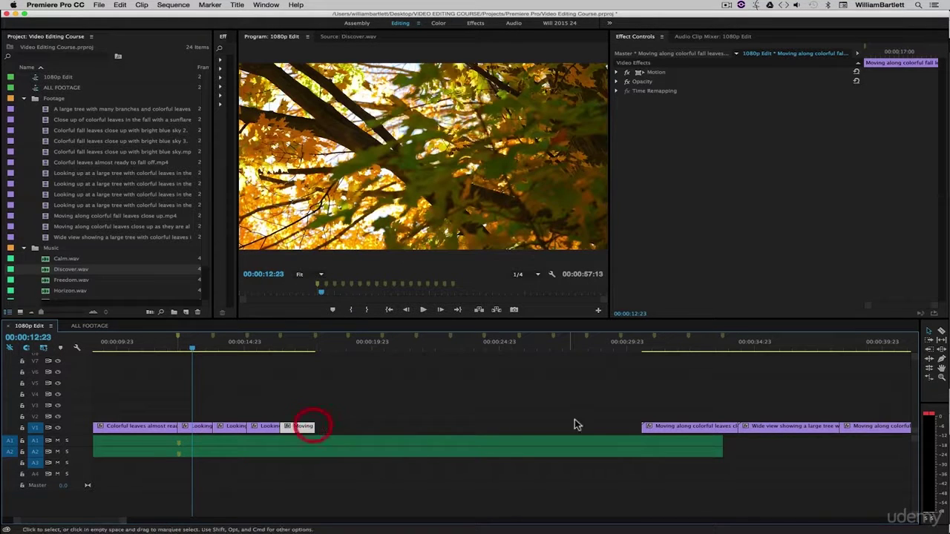
- Place the second "Moving along" clip, the "Wide view" clip and the third "Moving along" clip back to back, trimming each to the next marker
drag(658, 430, 334, 432)
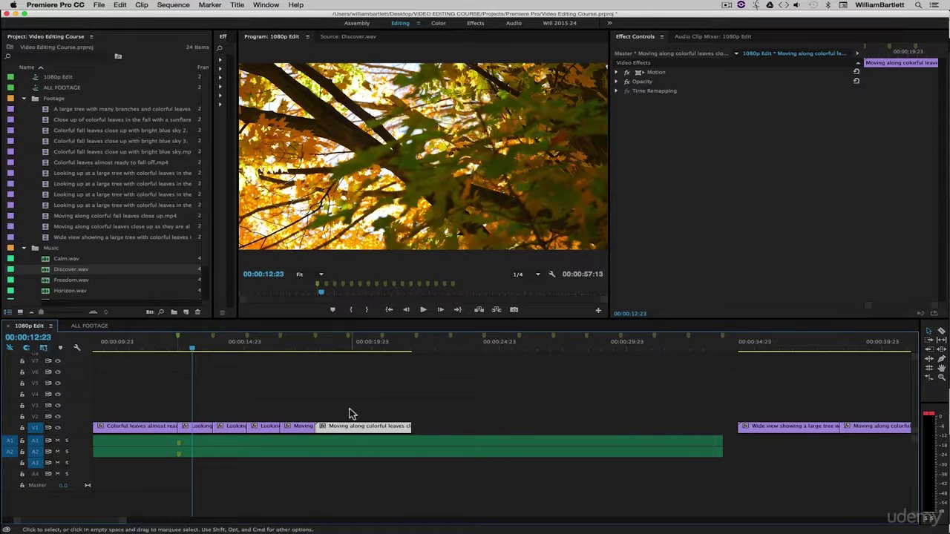
drag(411, 426, 348, 427)
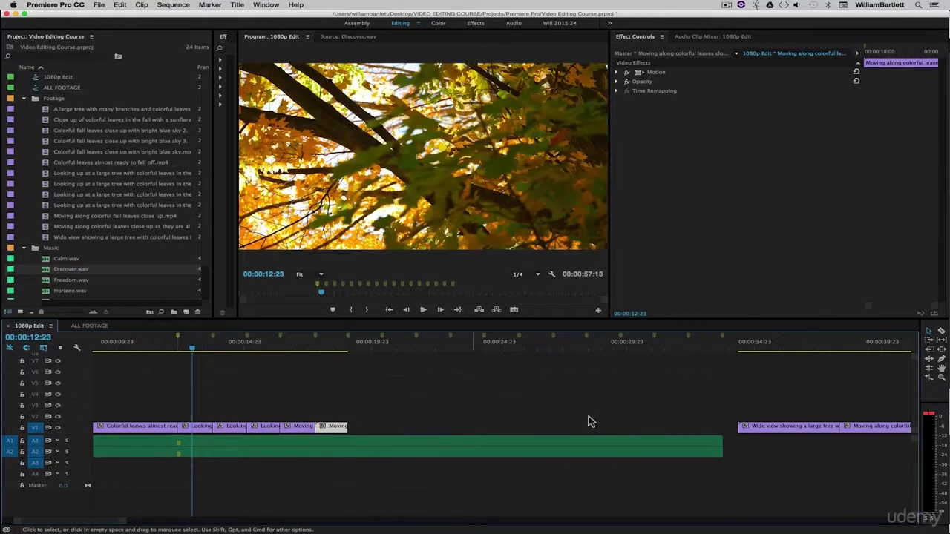
drag(752, 429, 384, 433)
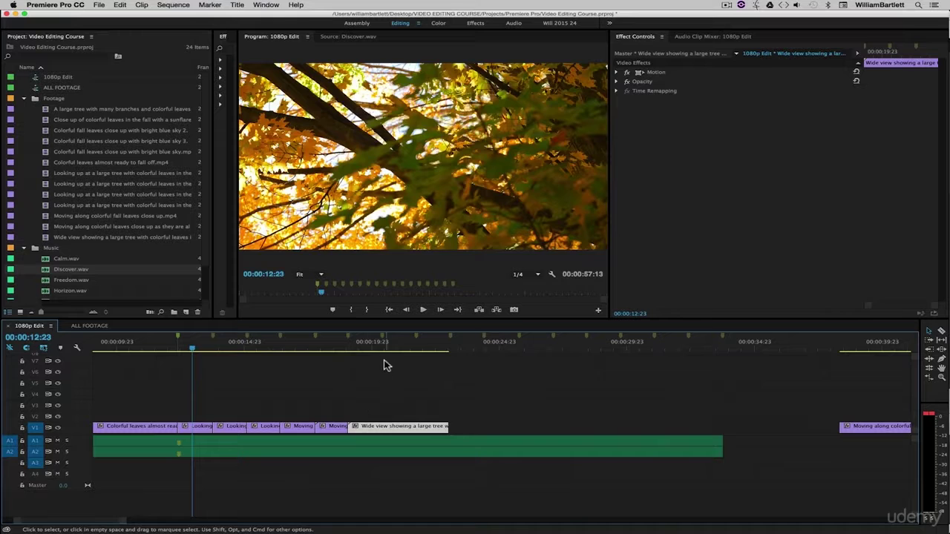
drag(449, 428, 382, 429)
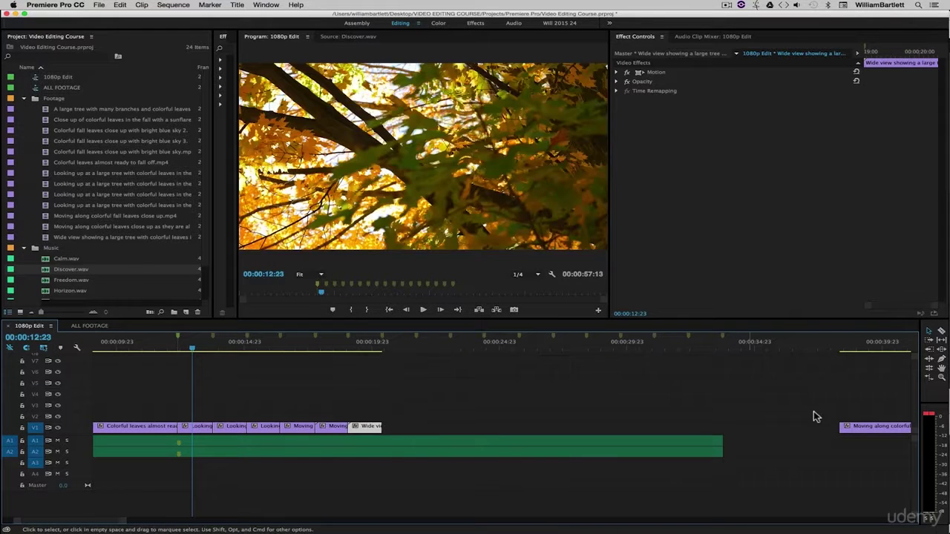
drag(893, 431, 439, 435)
drag(497, 426, 416, 425)
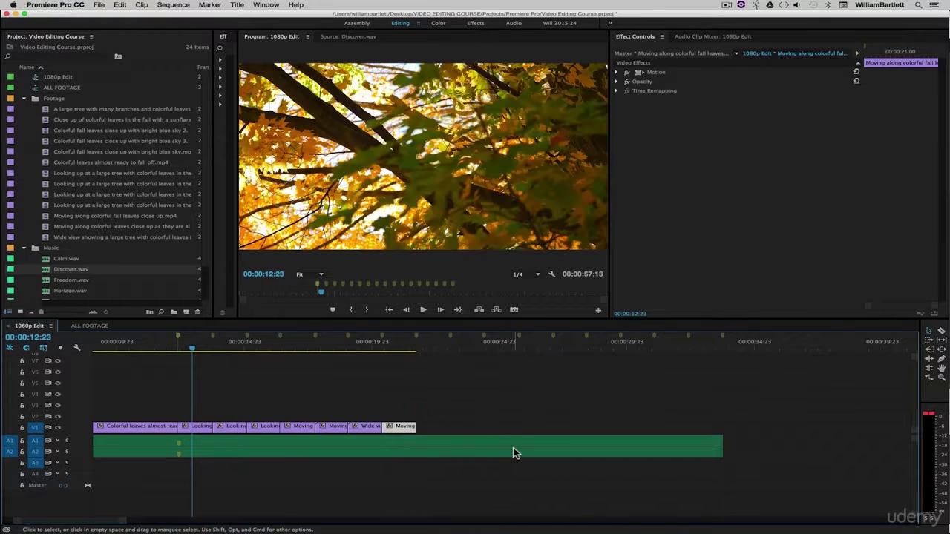
- Close the gap before the "Close up of colorful leaves" clip, trim its end to the next marker and ripple-delete the gap behind it
click(450, 428)
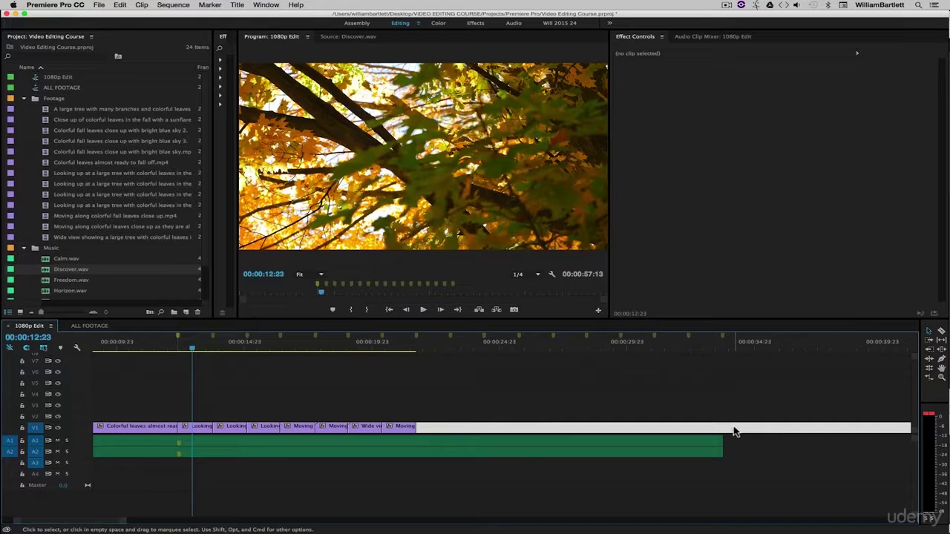
key(BackSpace)
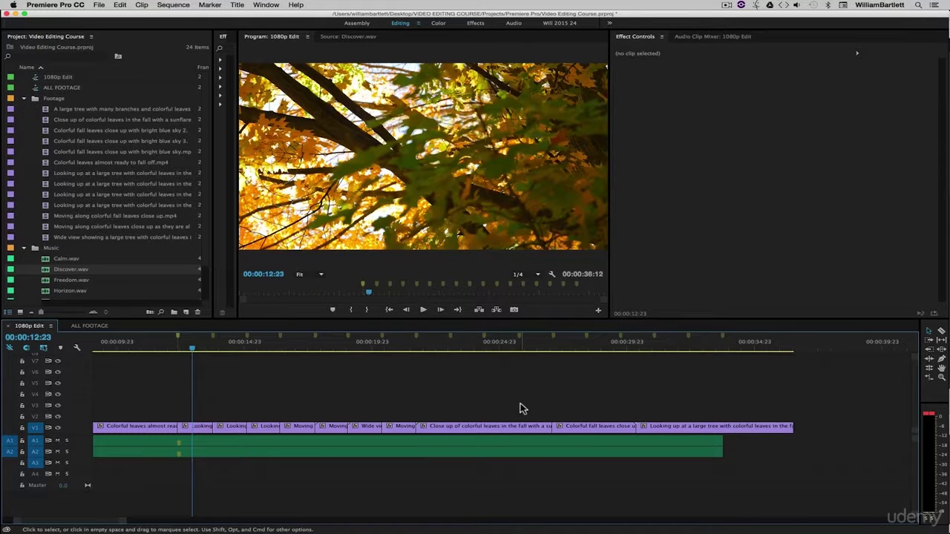
drag(551, 428, 450, 428)
click(498, 432)
key(BackSpace)
- Trim the "Colorful fall leaves" clip to the next marker, close the gap after it, and trim the final "Looking up" clip to its next marker
drag(531, 427, 483, 427)
click(502, 434)
click(517, 434)
key(BackSpace)
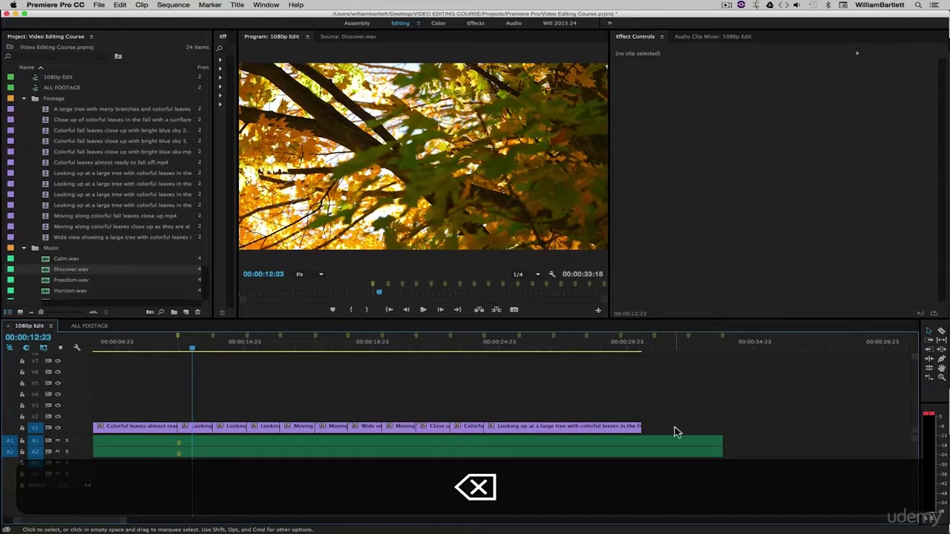
drag(645, 427, 518, 429)
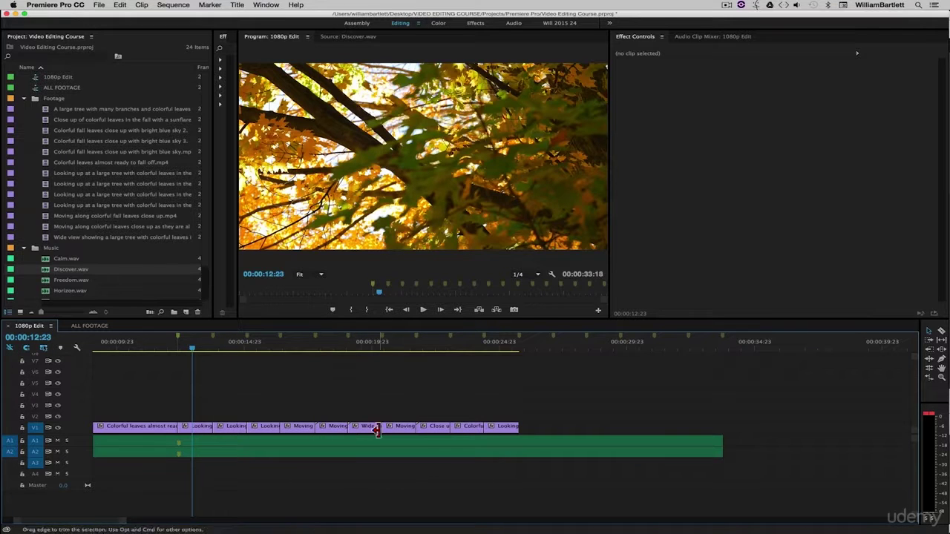
- Shift the "Wide view" clip and all clips after it further along V1, and extend the preceding "Moving along" clip by one marker
drag(363, 412, 504, 429)
drag(366, 431, 537, 428)
drag(346, 426, 382, 427)
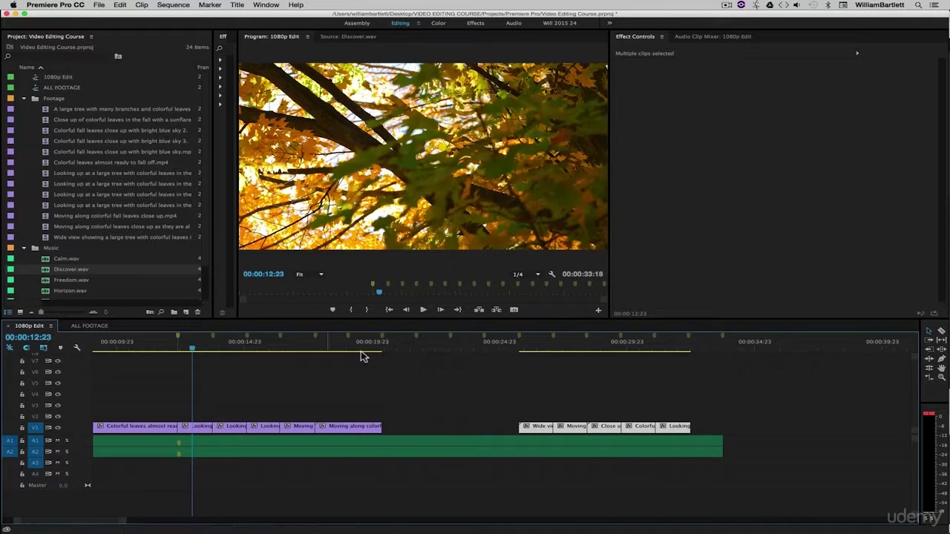
- Reposition the "Wide view", "Moving along" and "Close up" clips back to back, with each one spanning two marker intervals
click(548, 414)
drag(545, 430, 451, 426)
drag(577, 428, 521, 427)
mouse_move(604, 429)
mouse_down()
mouse_move(534, 428)
mouse_move(586, 426)
mouse_up()
- Extend the "Colorful fall leaves" clip to two marker intervals, butt the final "Looking up" clip against it, and extend that clip to the music's end
drag(679, 426, 780, 429)
mouse_move(649, 429)
mouse_down()
mouse_move(609, 428)
mouse_move(659, 427)
mouse_up()
drag(780, 429, 672, 431)
drag(692, 428, 721, 429)
click(759, 393)
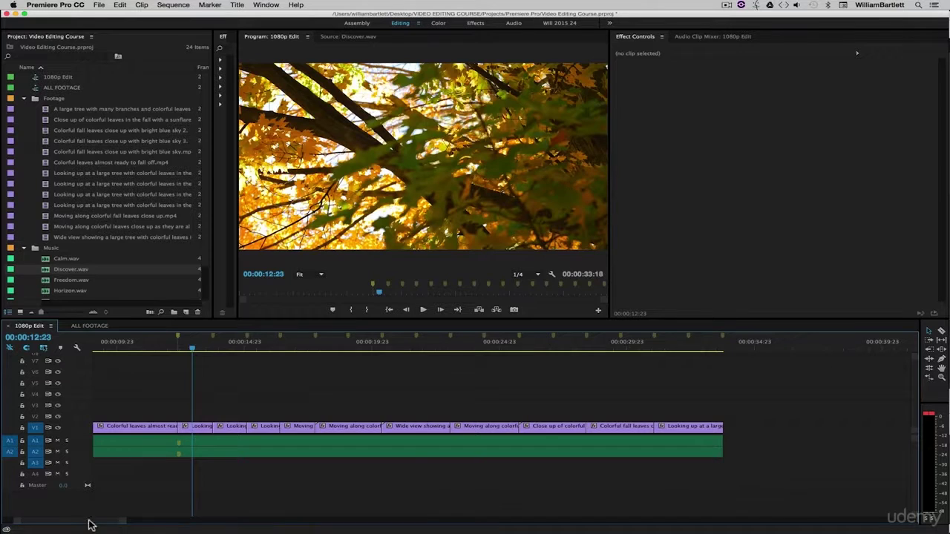
- Play the edit from 00:00:05:00 to the end to review how the cuts match the music's beats
drag(88, 521, 71, 521)
key(minus)
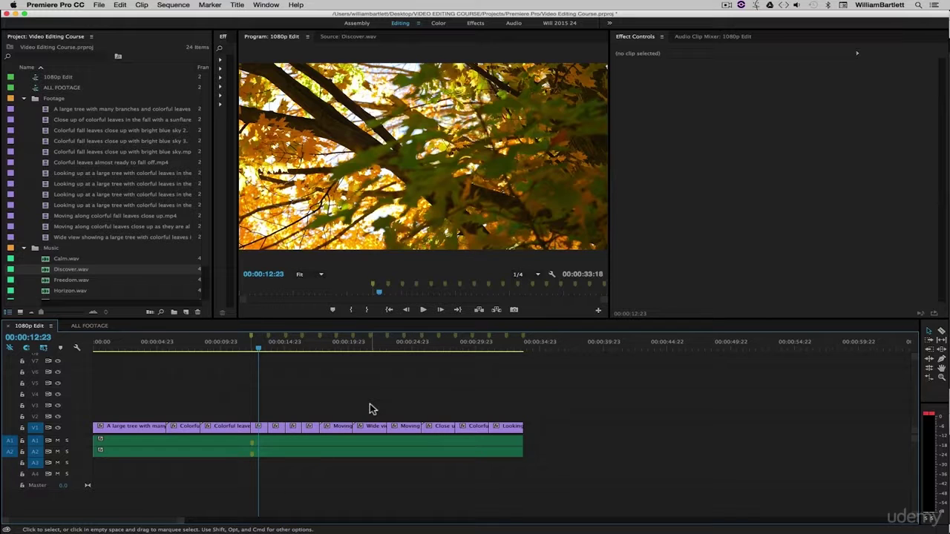
click(158, 346)
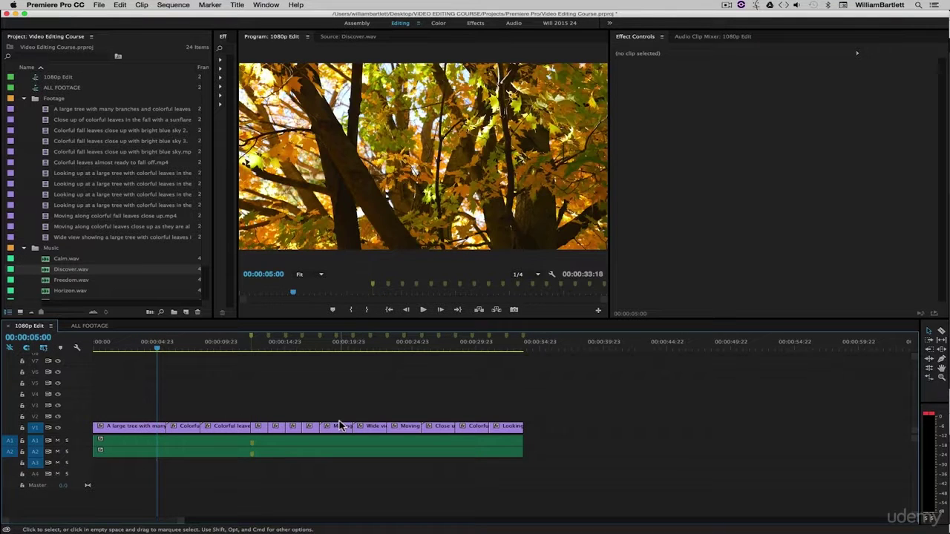
key(space)
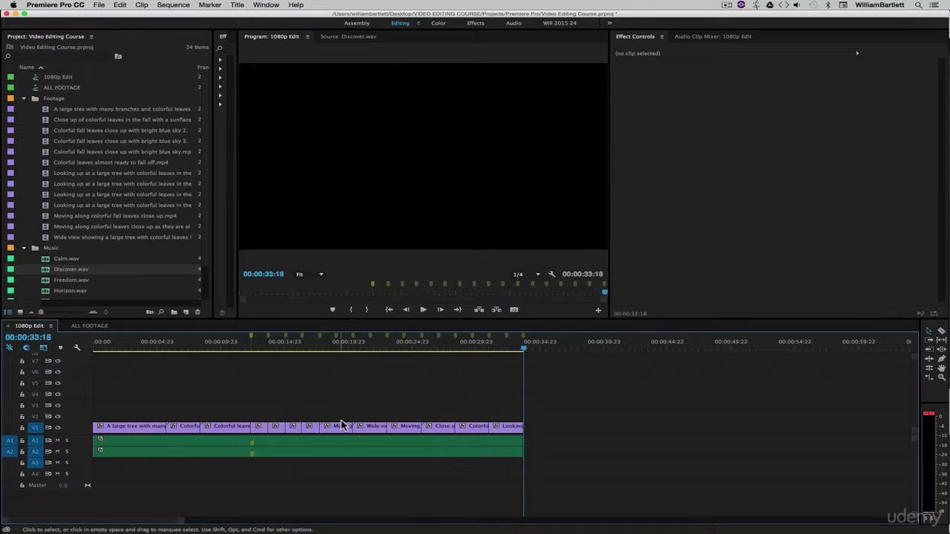
click(552, 395)
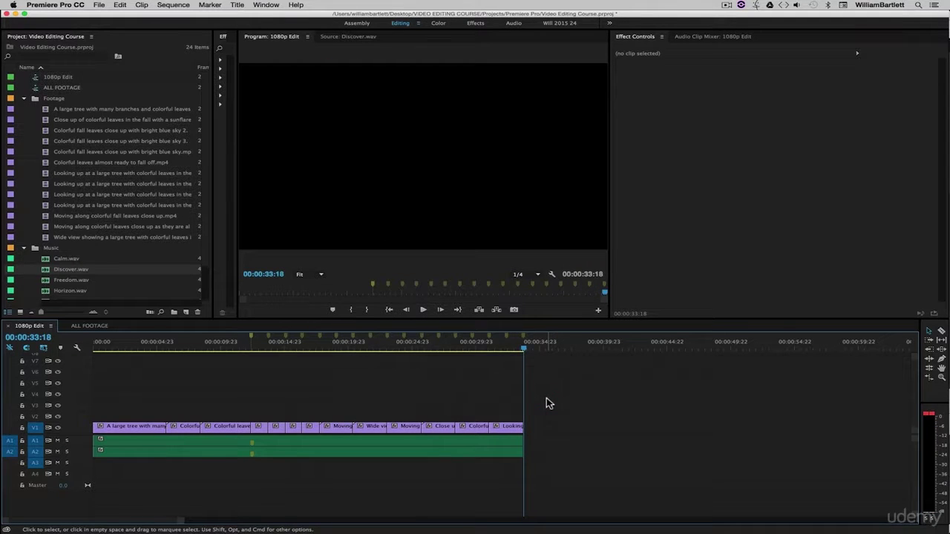